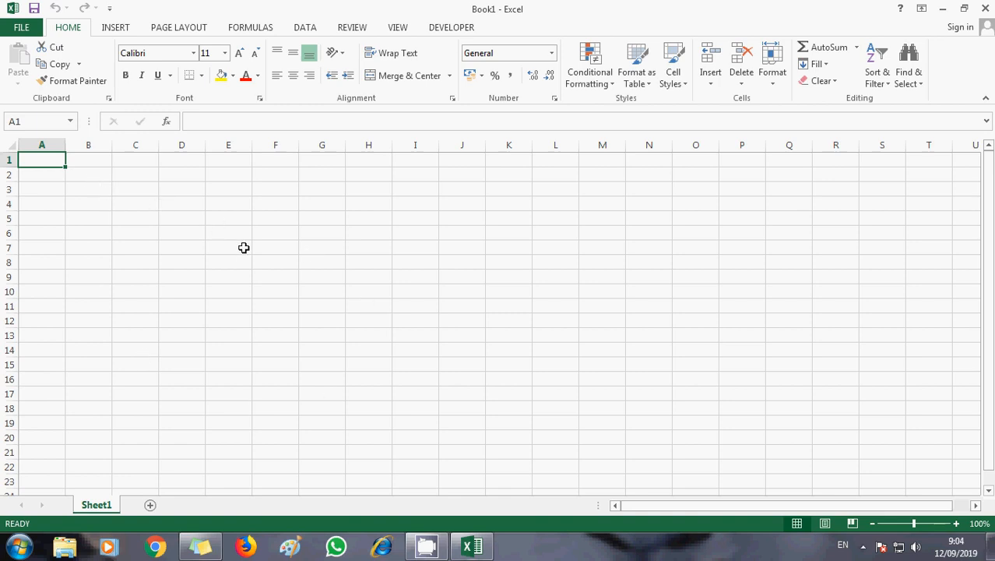
# Step: Set cell A1's font size to 22 and enter the title "TEMAN-TEMAN SEKARANG KITA MENGENAL FUNGSI SUMIFS DALAM PROGRAM EXCEL"
pyautogui.click(225, 53)
pyautogui.click(210, 198)
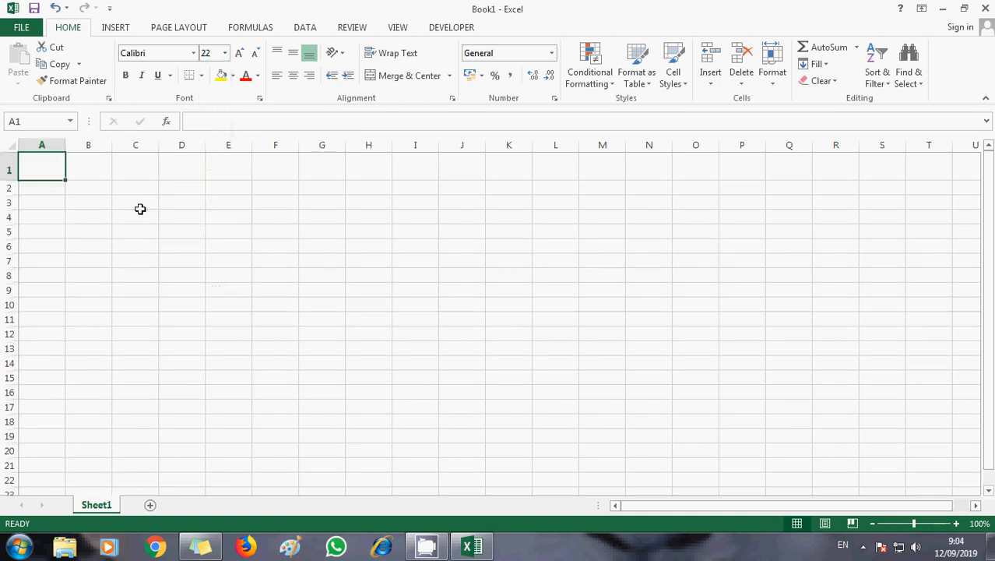
pyautogui.write('TEMAN')
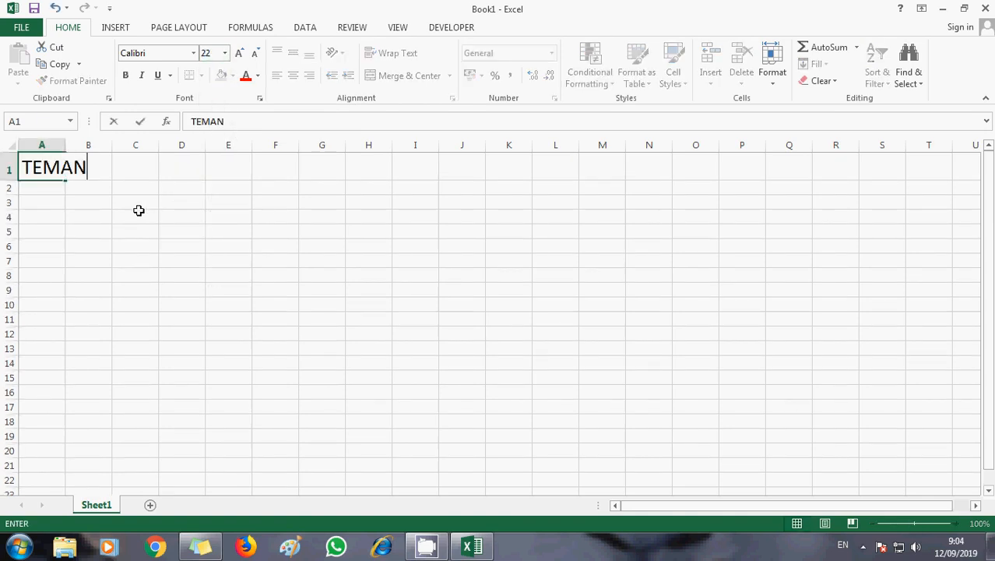
pyautogui.write('-TEMAN')
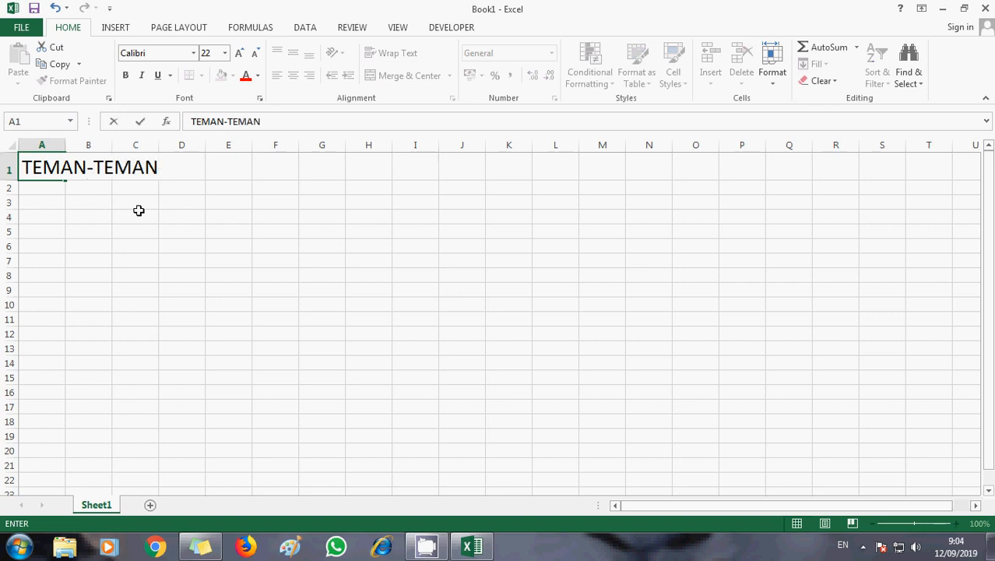
pyautogui.write(' SEKAR')
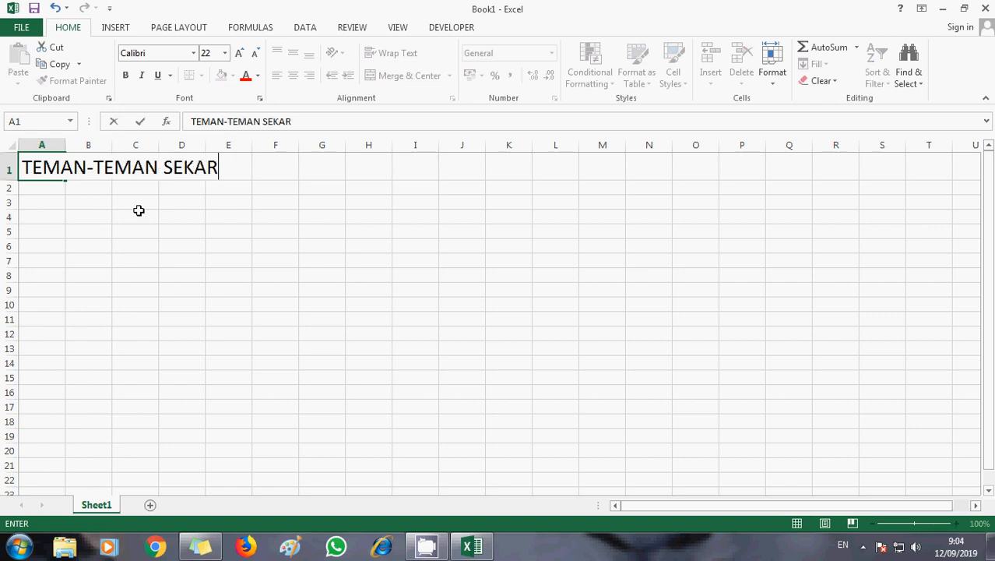
pyautogui.write('ANG KITA ')
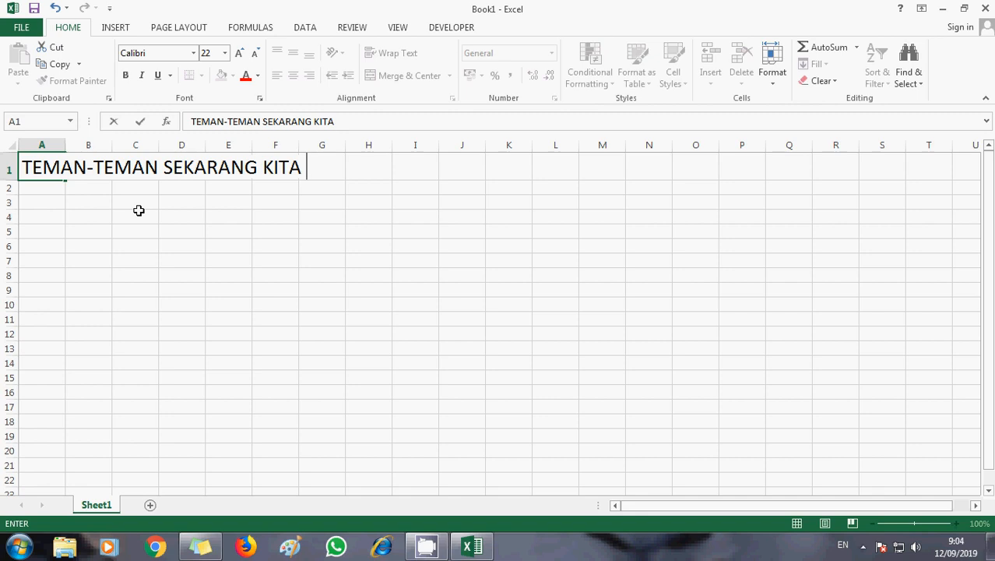
pyautogui.write('MENGENAL ')
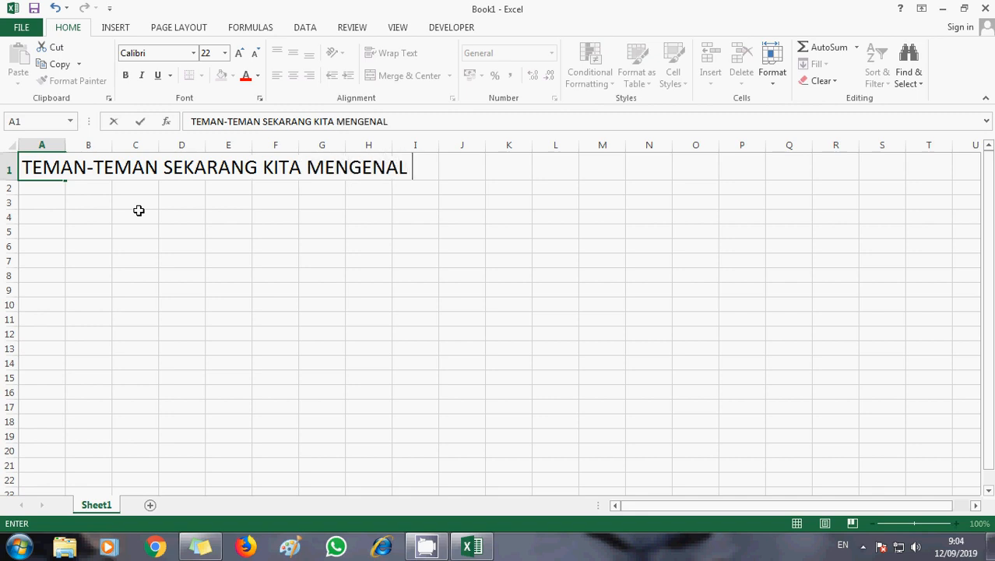
pyautogui.write('FUNGSI S')
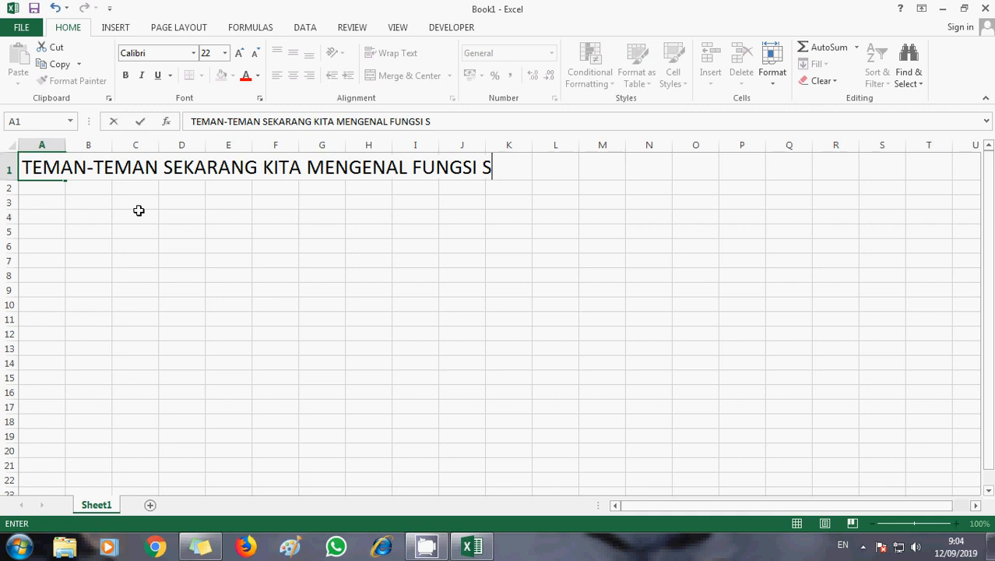
pyautogui.write('UMIFS')
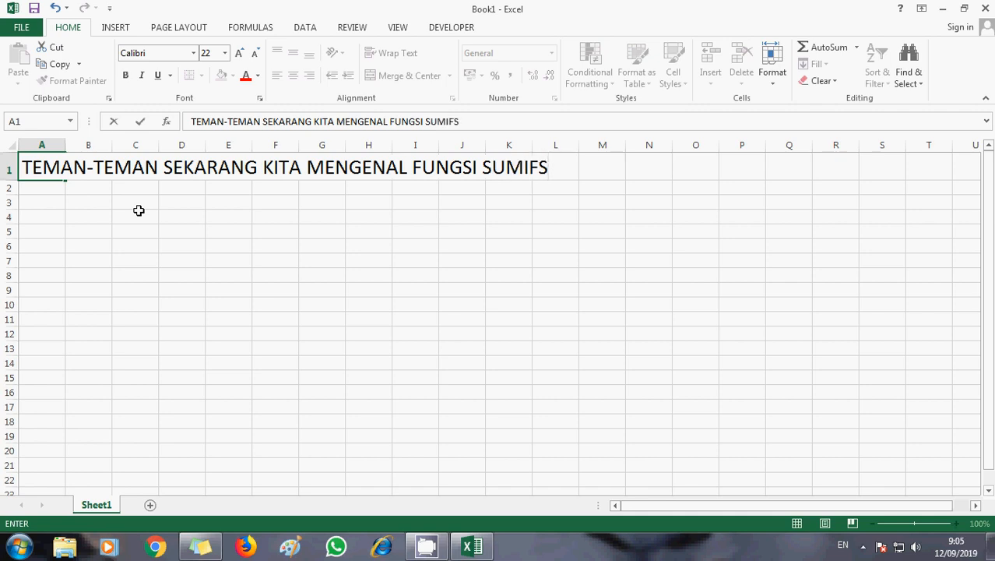
pyautogui.write(' DALAM PR')
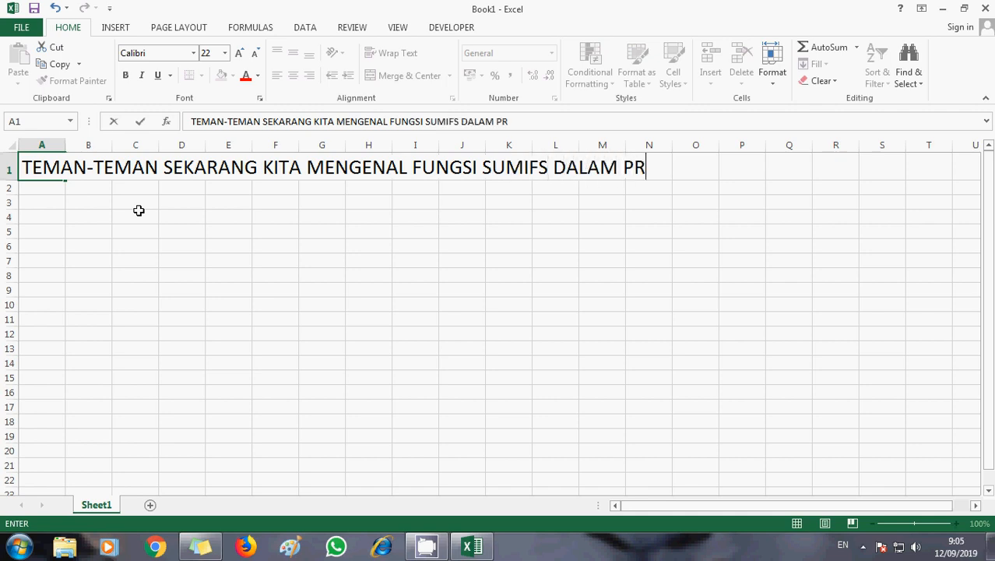
pyautogui.write('OGRAM E')
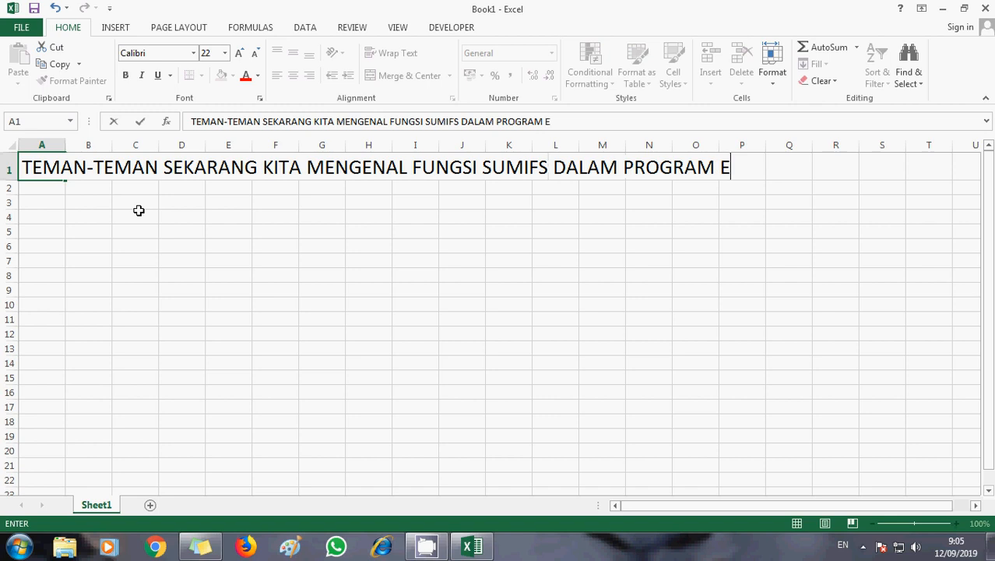
pyautogui.write('XCEL')
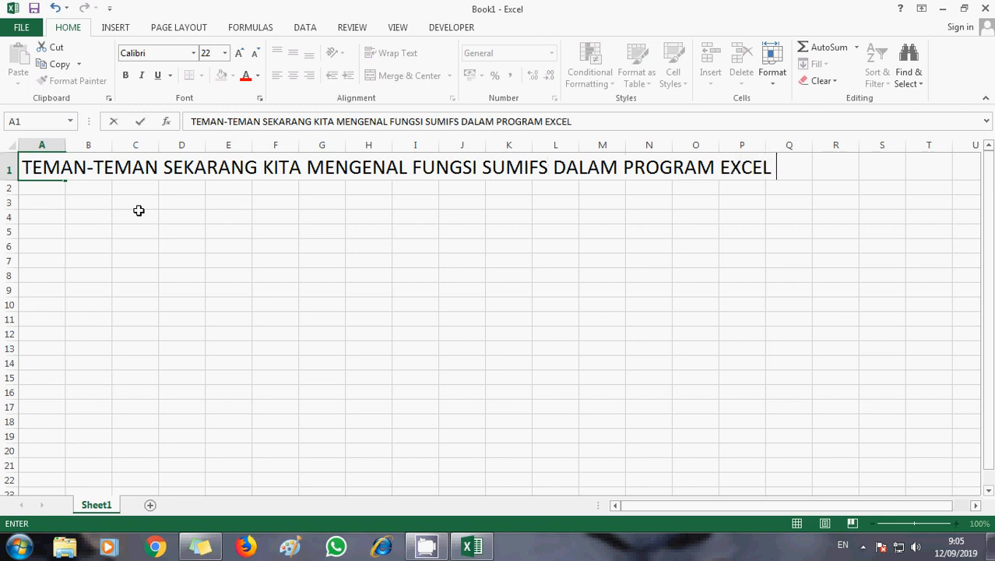
pyautogui.press('Return')
# Step: Enter the line "SIMAK VIDEO BERIKUT INI" in cell A2, directly below the title
pyautogui.write('SIMA')
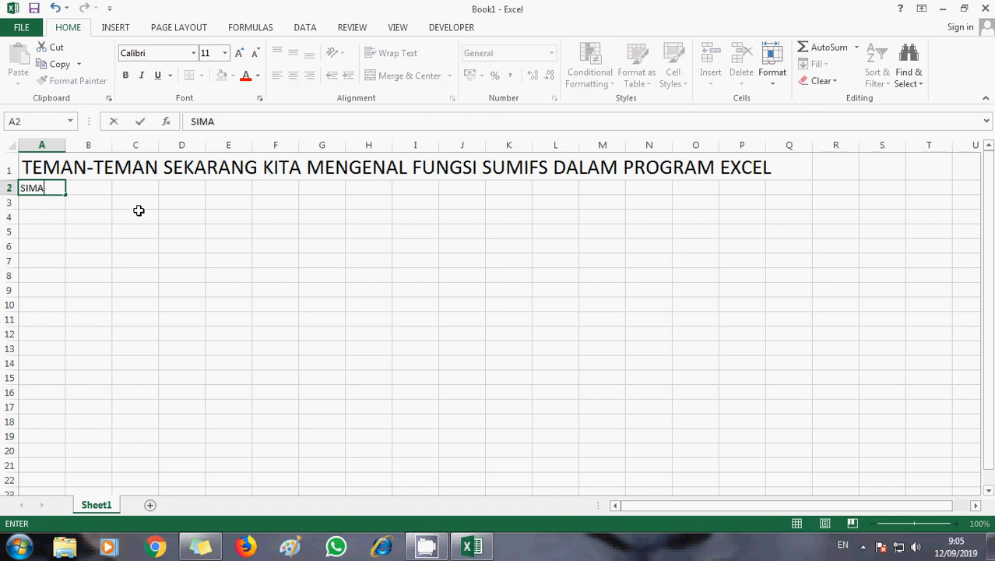
pyautogui.write('K VIDEO ')
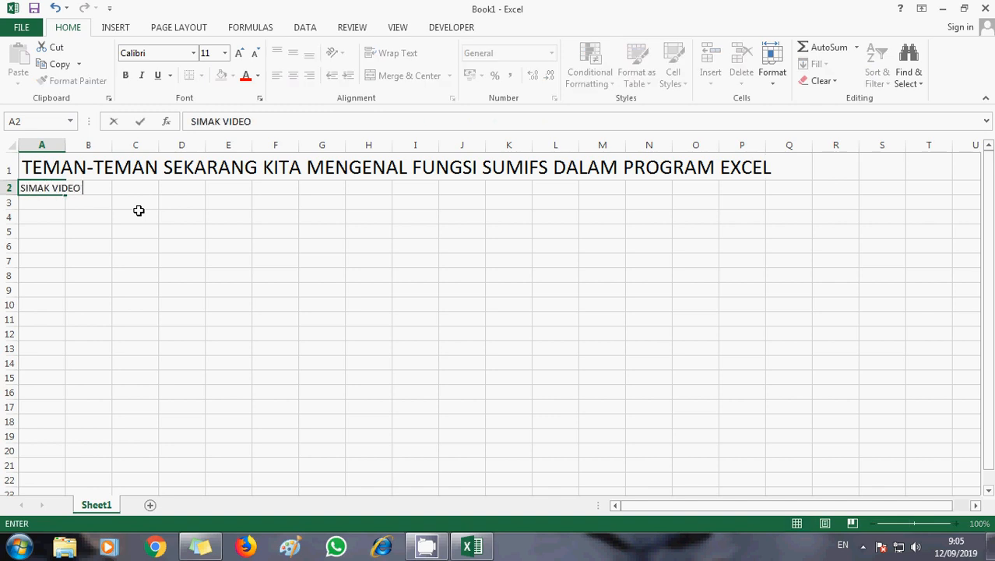
pyautogui.write('BERIKUT INI')
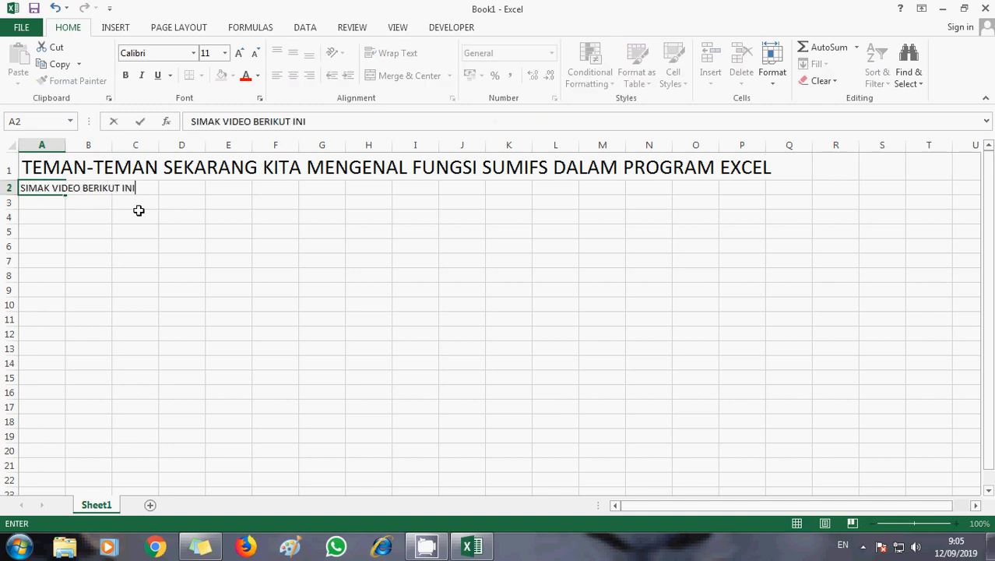
# Step: Set the font size of the entire worksheet to 22
pyautogui.click(10, 146)
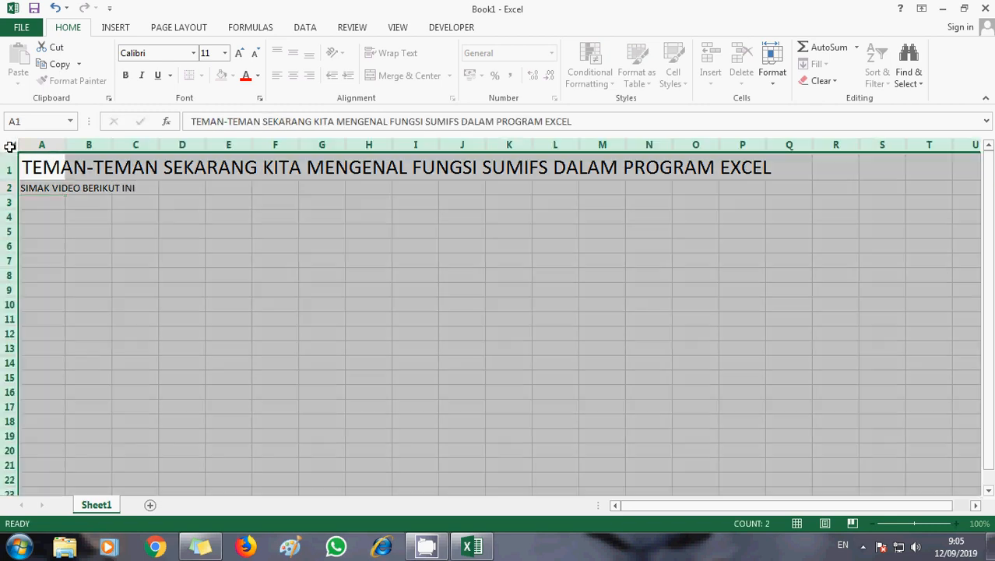
pyautogui.click(223, 53)
pyautogui.click(206, 194)
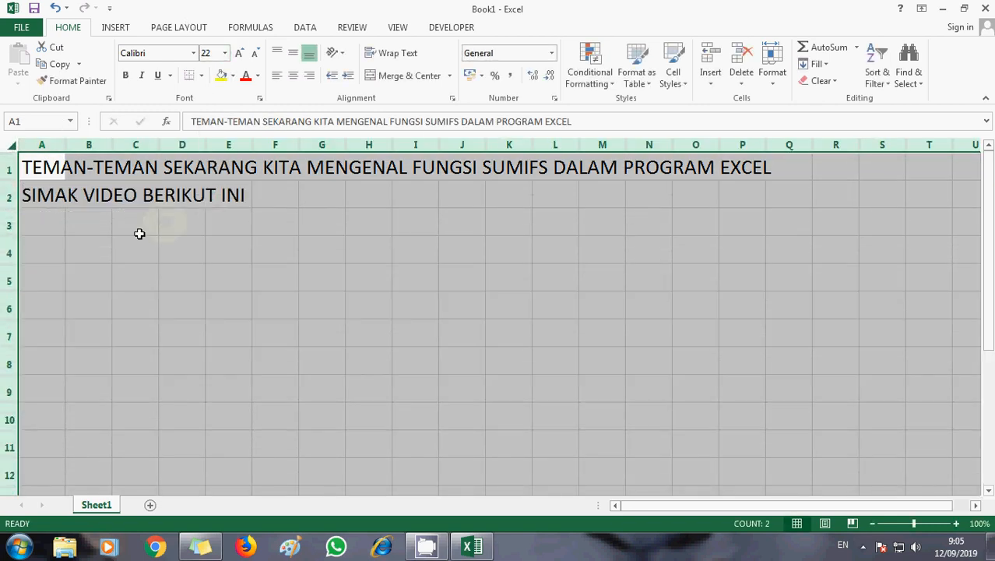
pyautogui.click(76, 201)
pyautogui.click(35, 196)
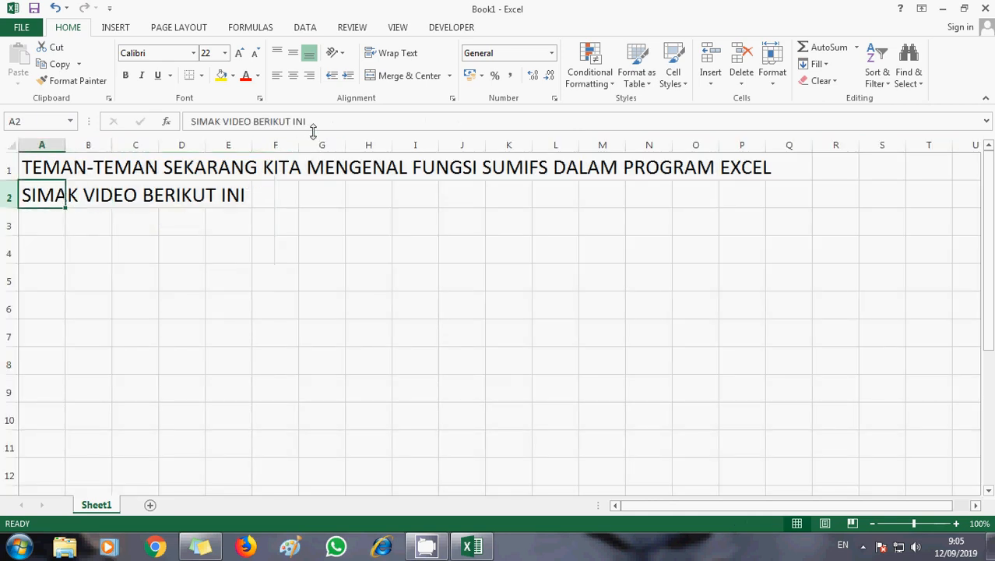
pyautogui.click(46, 249)
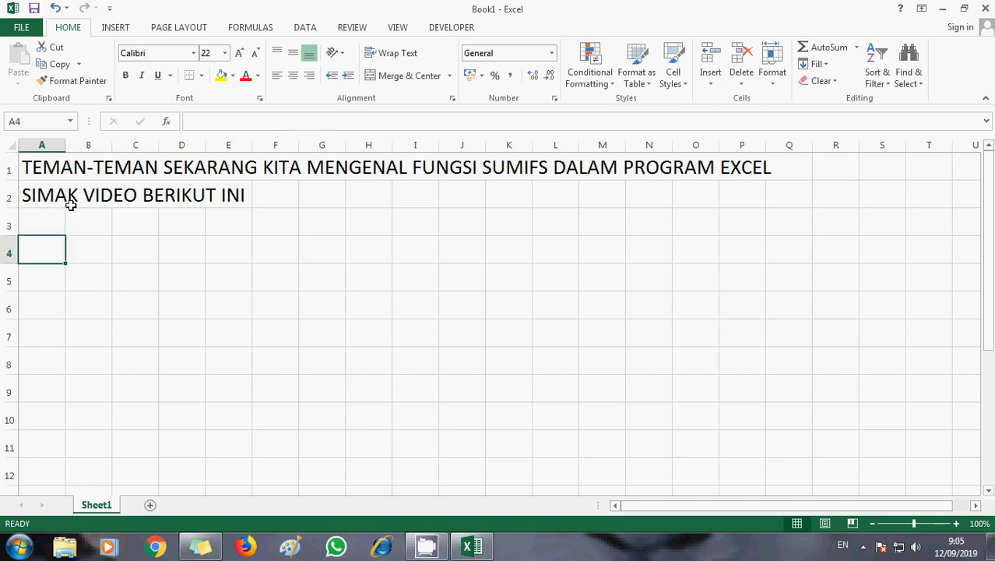
pyautogui.write('KAT')
pyautogui.press('BackSpace')
pyautogui.press('BackSpace')
pyautogui.press('BackSpace')
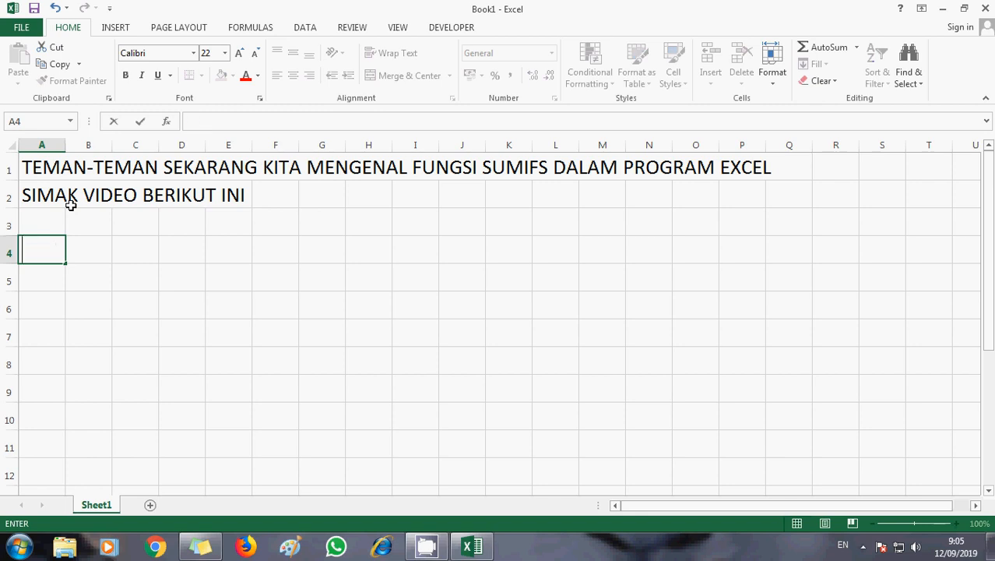
# Step: Set the font size of rows 4 to 12 to 16
pyautogui.moveTo(7, 252); pyautogui.dragTo(9, 476)
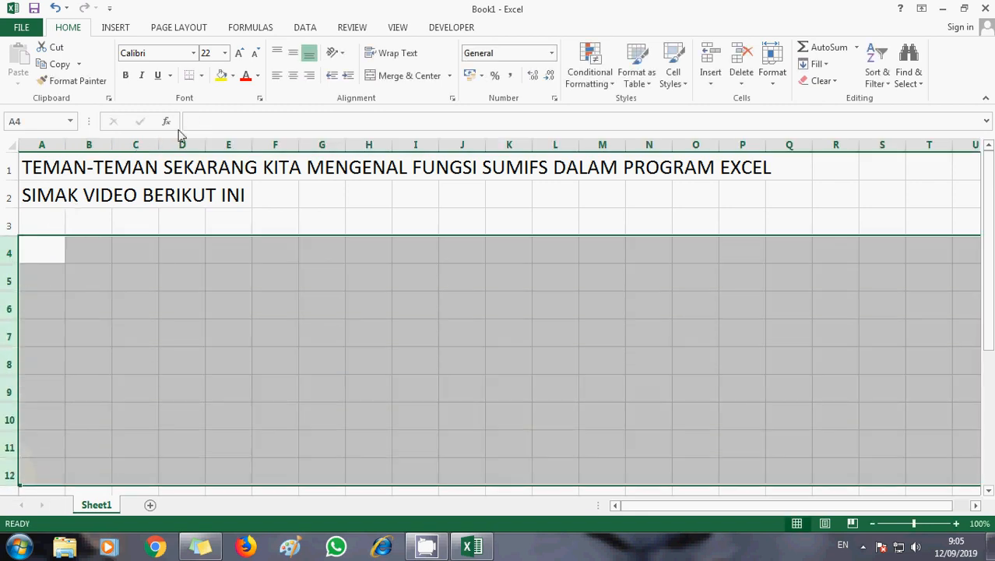
pyautogui.click(224, 53)
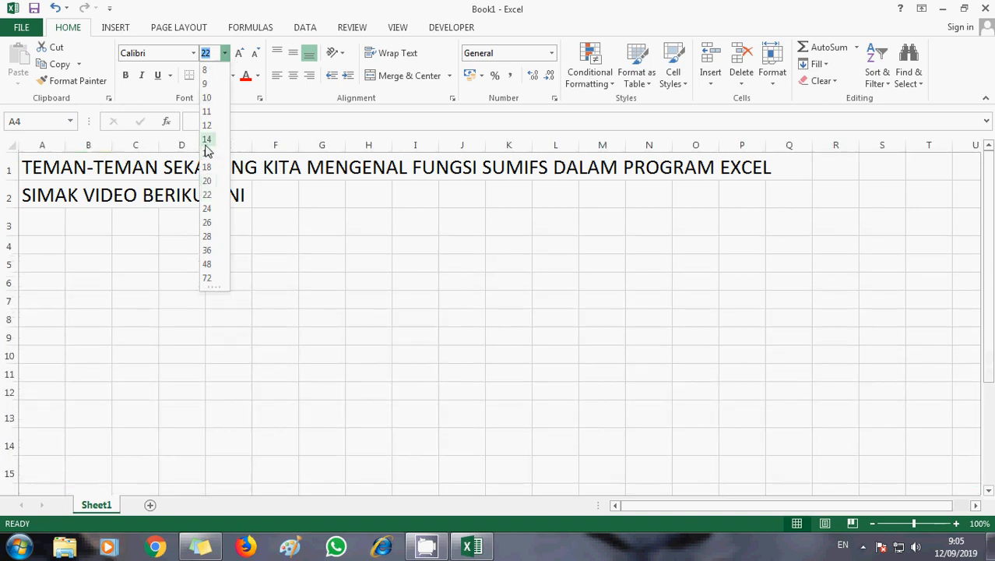
pyautogui.click(207, 153)
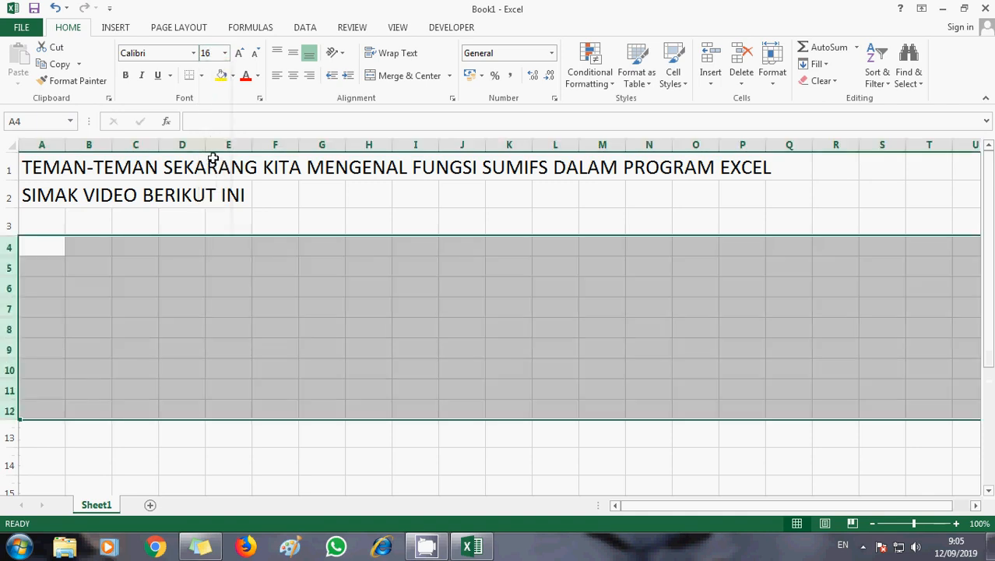
# Step: Enter the sentence "KITA BUAT CONTOH SEPERTI BERIKUT INI" in cell A4, correcting the misspelled first word
pyautogui.click(46, 245)
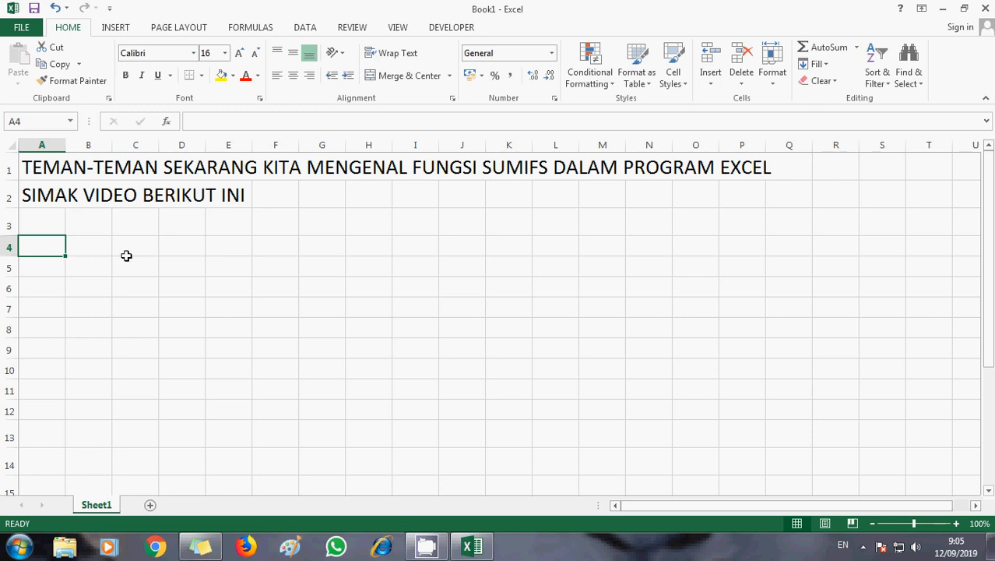
pyautogui.write('KIOTA BUAT ')
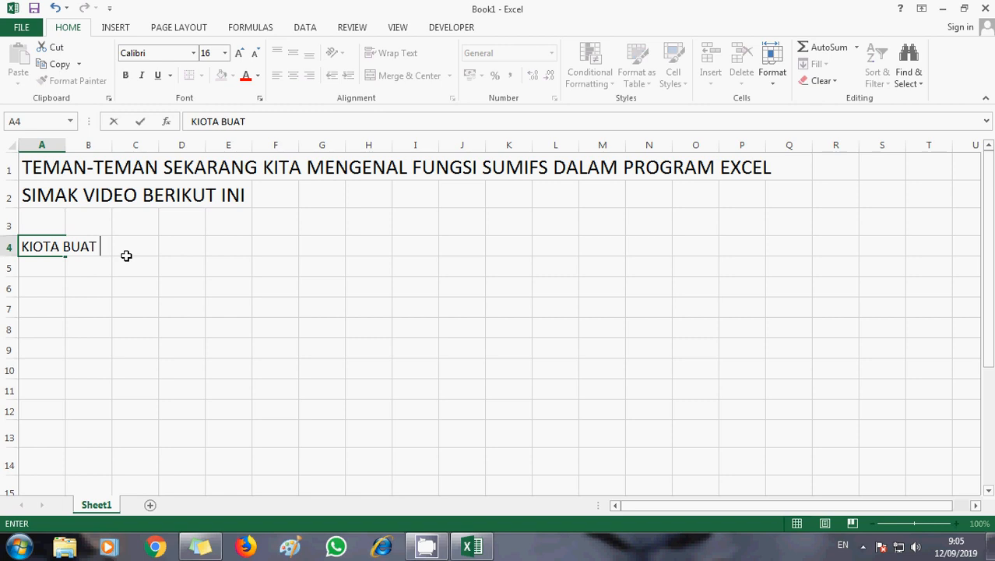
pyautogui.write('CONTOH SE')
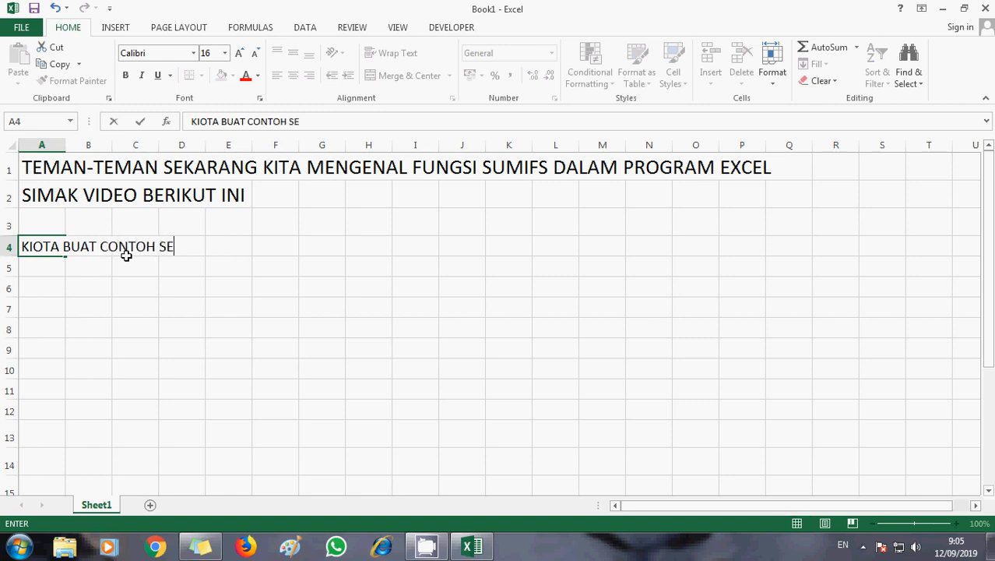
pyautogui.write('PERTI BERIKUT INI')
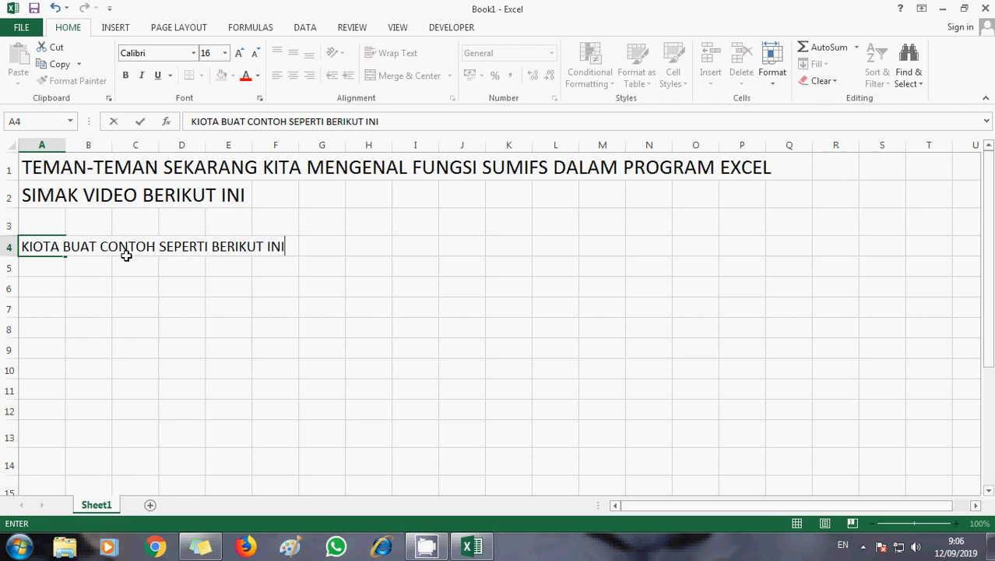
pyautogui.press('Return')
pyautogui.press('Up')
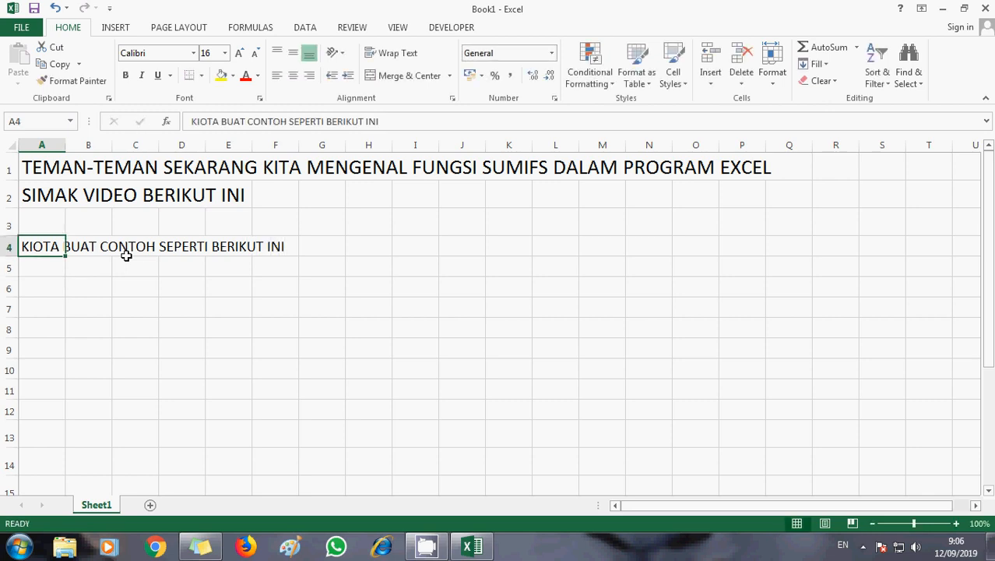
pyautogui.press('F2')
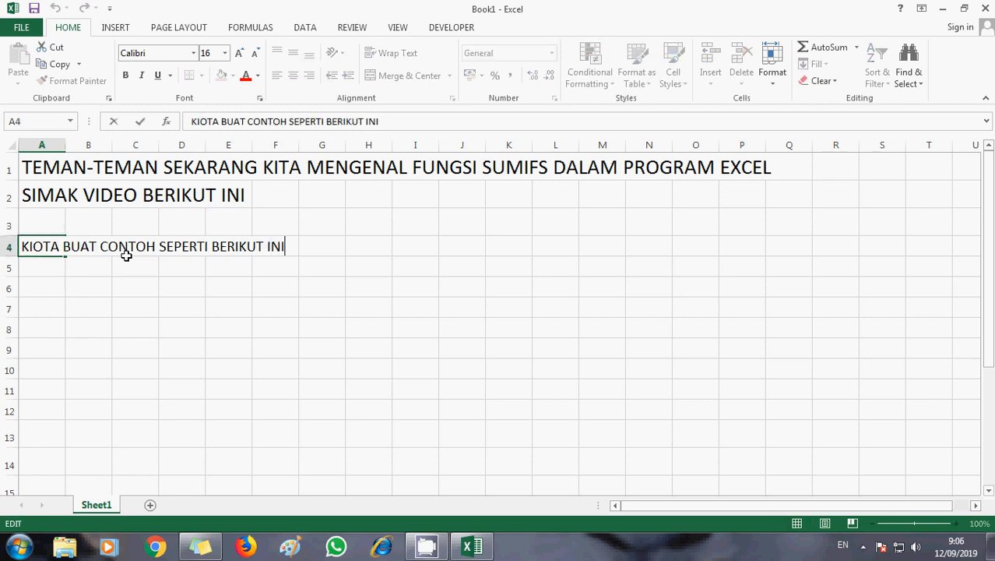
pyautogui.click(47, 246)
pyautogui.press('BackSpace')
pyautogui.press('Return')
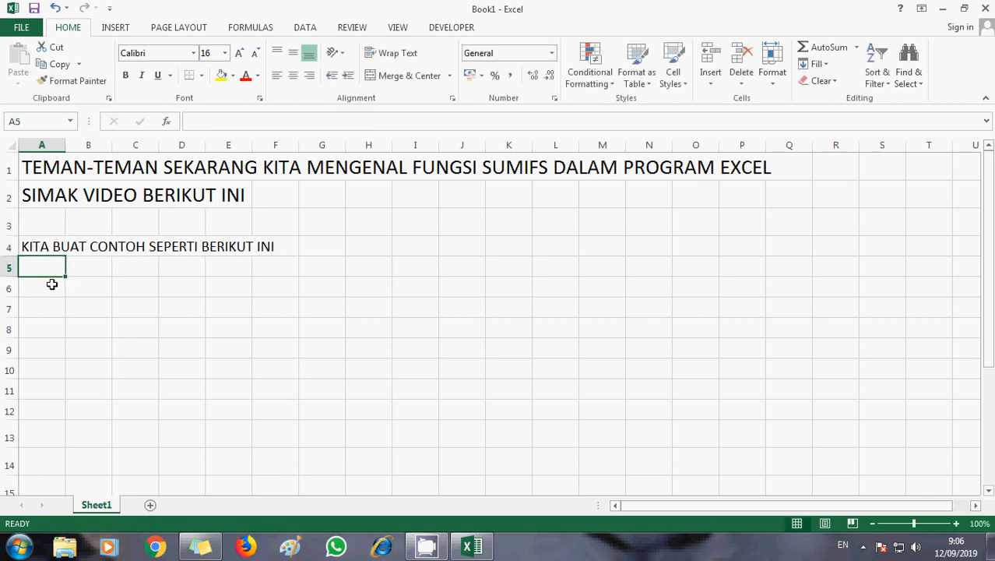
pyautogui.click(37, 284)
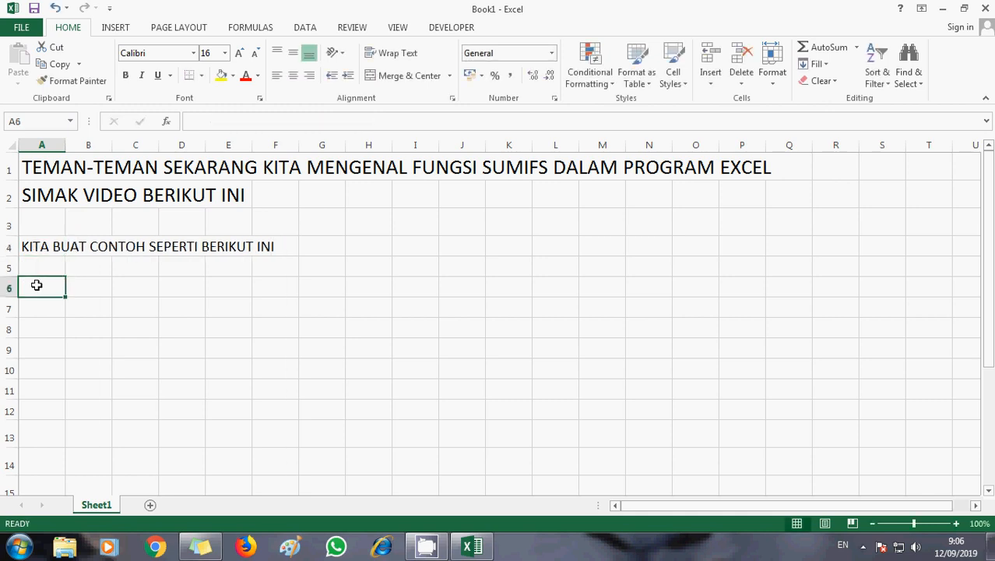
# Step: Add a new worksheet to the workbook and name it DOWNLIST
pyautogui.click(151, 506)
pyautogui.doubleClick(155, 511)
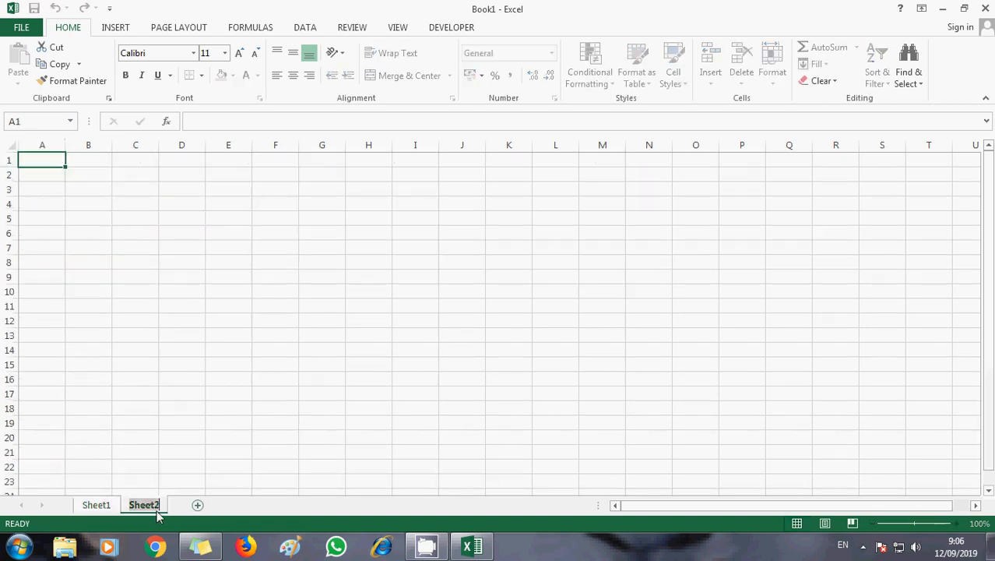
pyautogui.write('DOWNLIST')
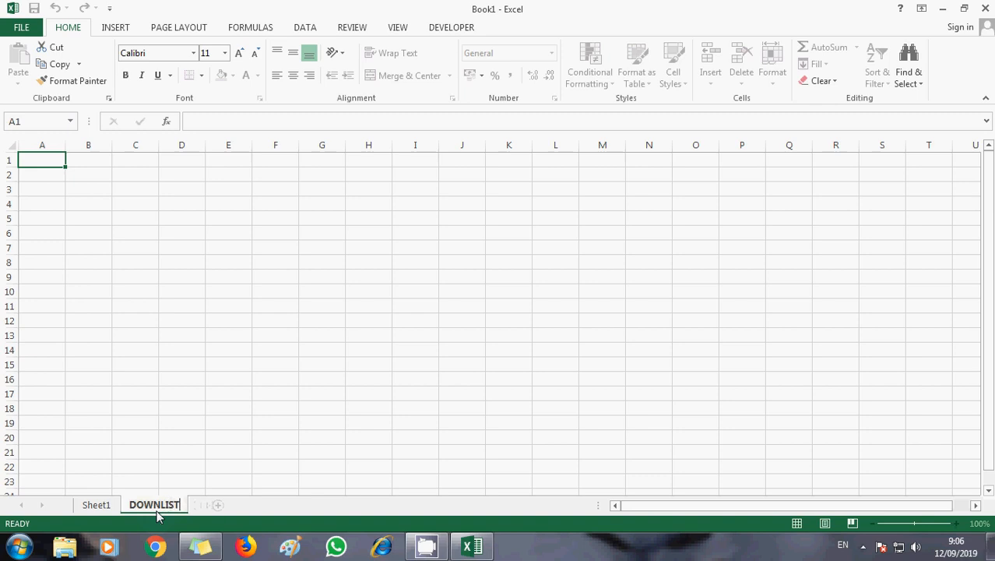
pyautogui.click(53, 192)
# Step: Enter the heading HARI in cell A2 and the days SENIN, SELASA and RABU in cells A4 to A6
pyautogui.click(47, 174)
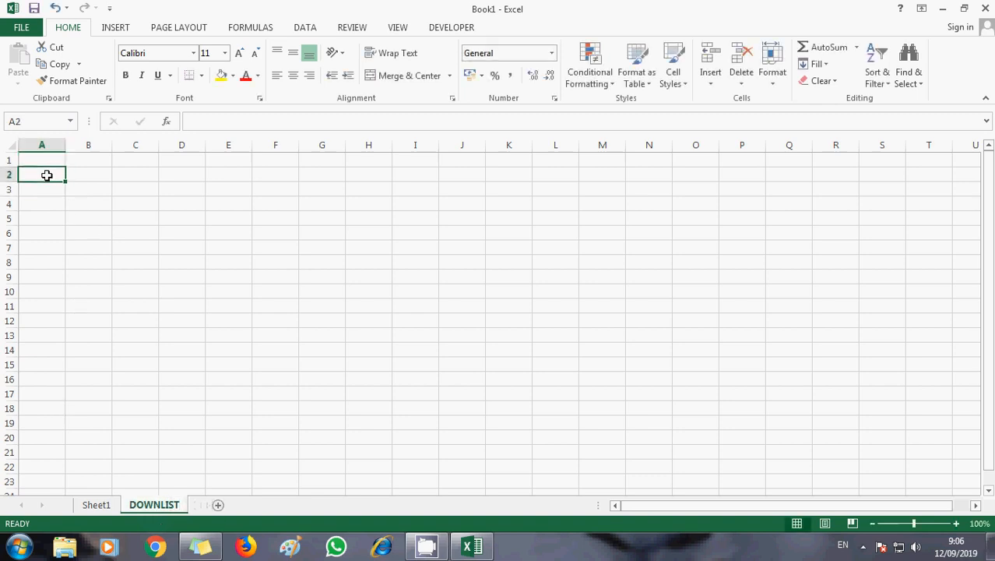
pyautogui.write('HARI')
pyautogui.press('Return')
pyautogui.press('Return')
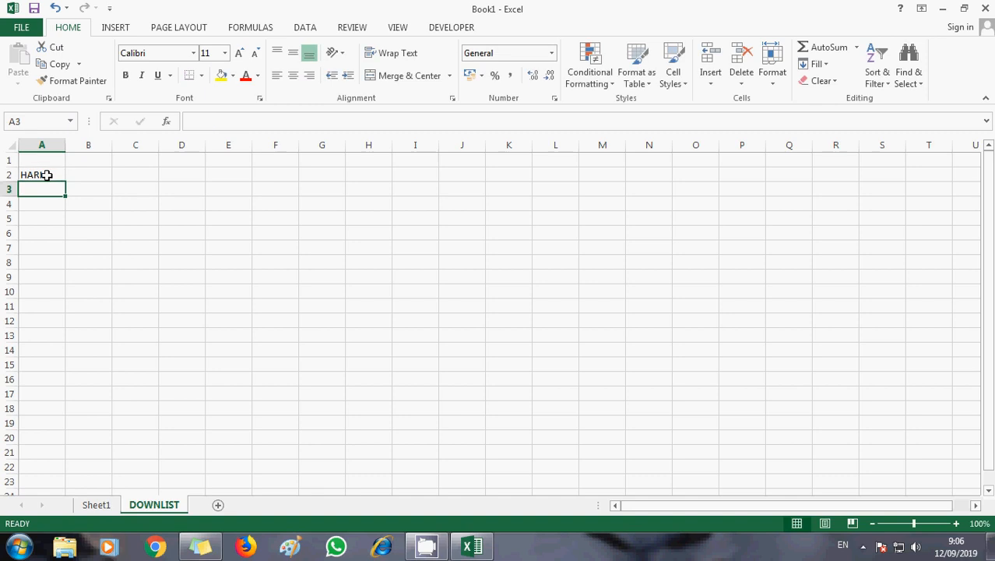
pyautogui.write('SENIN')
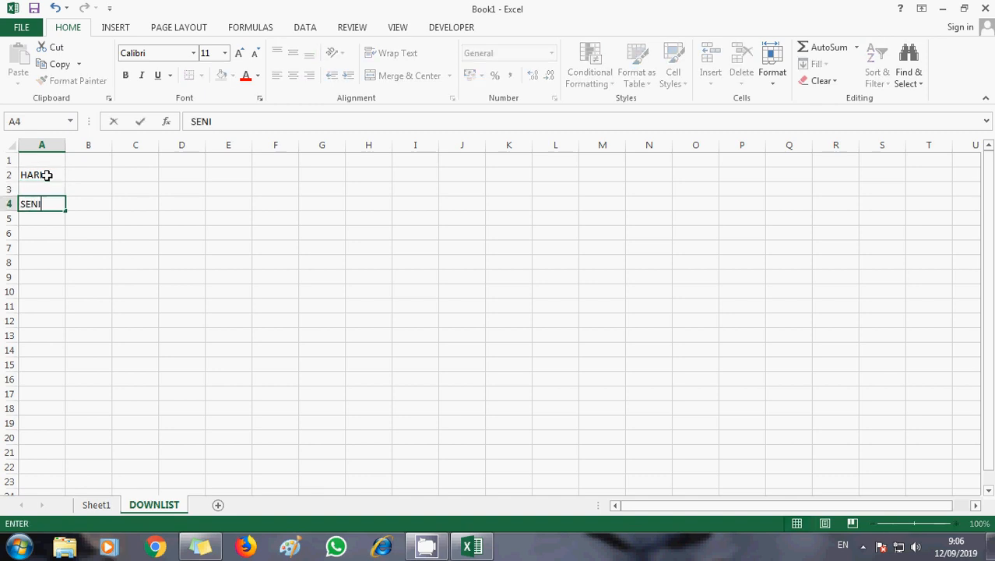
pyautogui.press('Return')
pyautogui.write('SELASA')
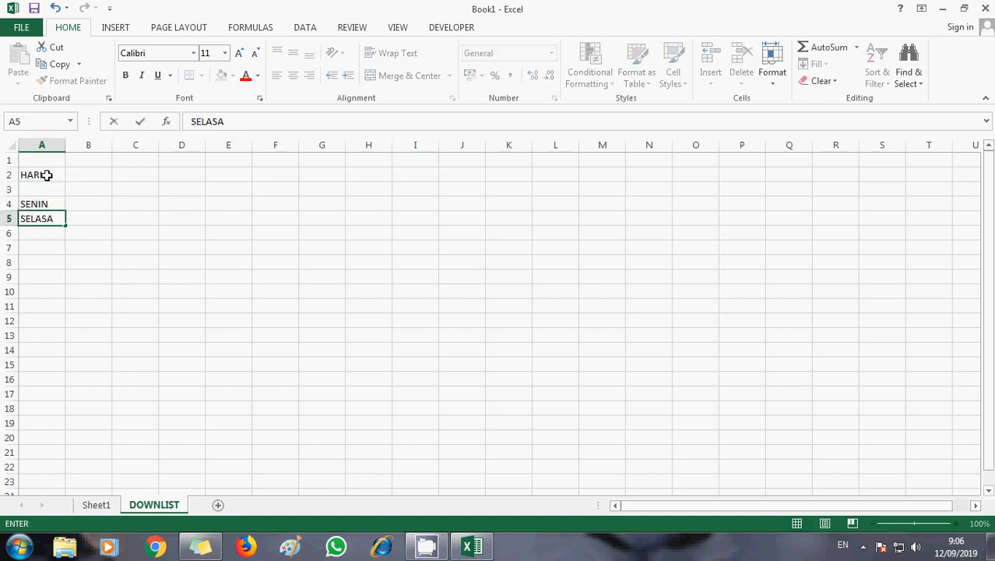
pyautogui.press('Return')
pyautogui.write('RABU')
pyautogui.press('Return')
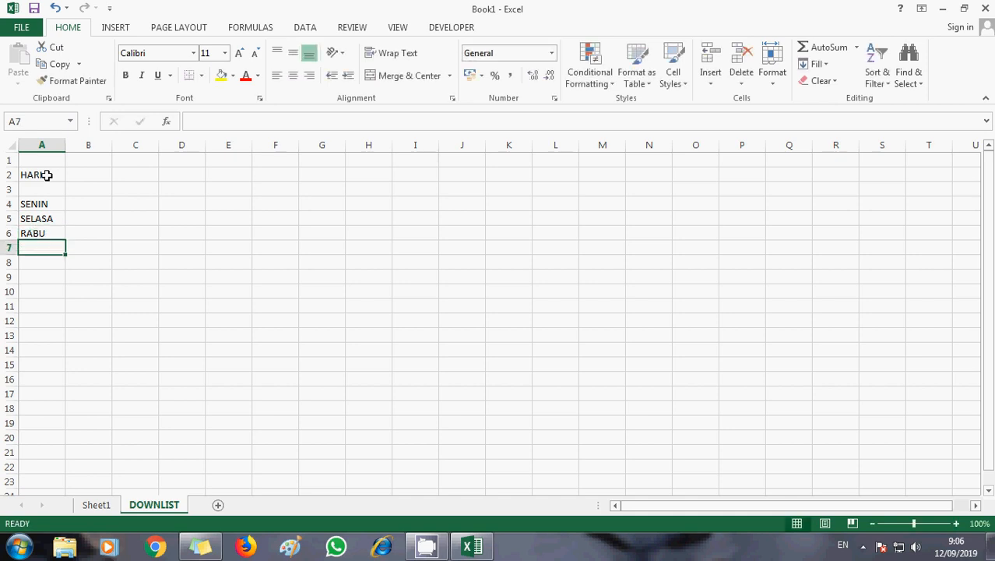
# Step: Extend the day series from A4:A6 down to cell A10 so it ends with MINGGU
pyautogui.click(69, 201)
pyautogui.click(52, 204)
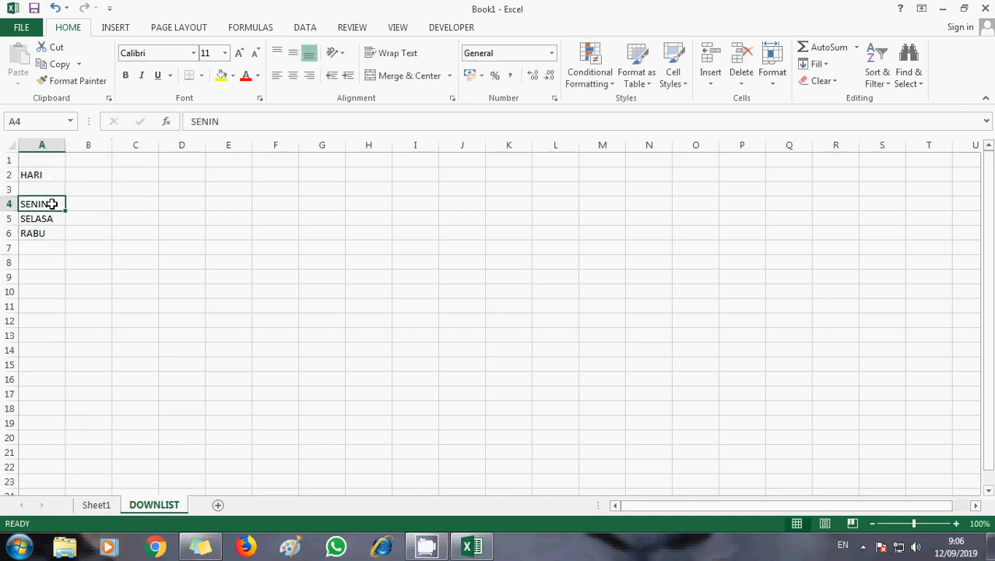
pyautogui.hotkey('shift', 'Down')
pyautogui.hotkey('shift', 'Down')
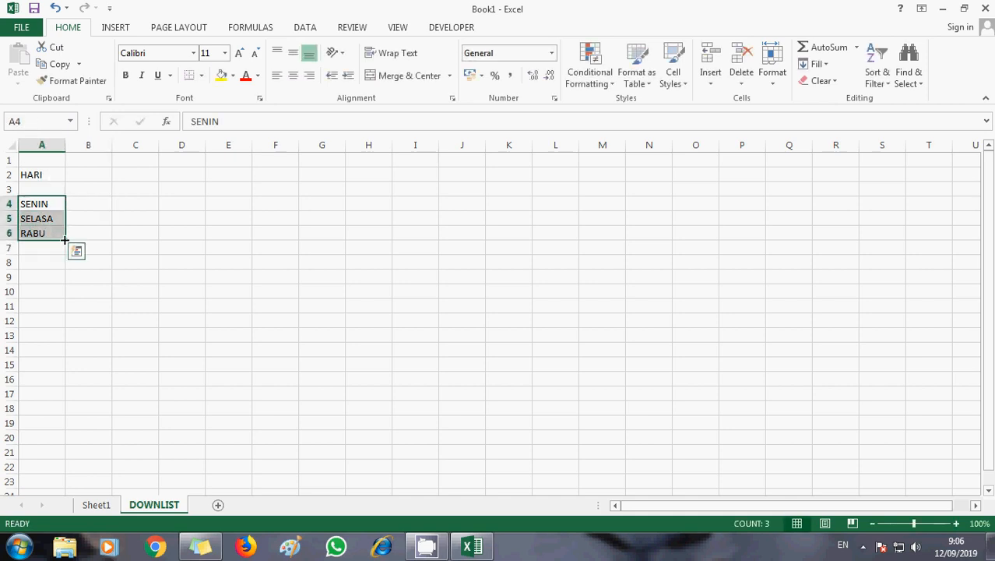
pyautogui.moveTo(65, 240); pyautogui.dragTo(62, 304)
pyautogui.click(115, 229)
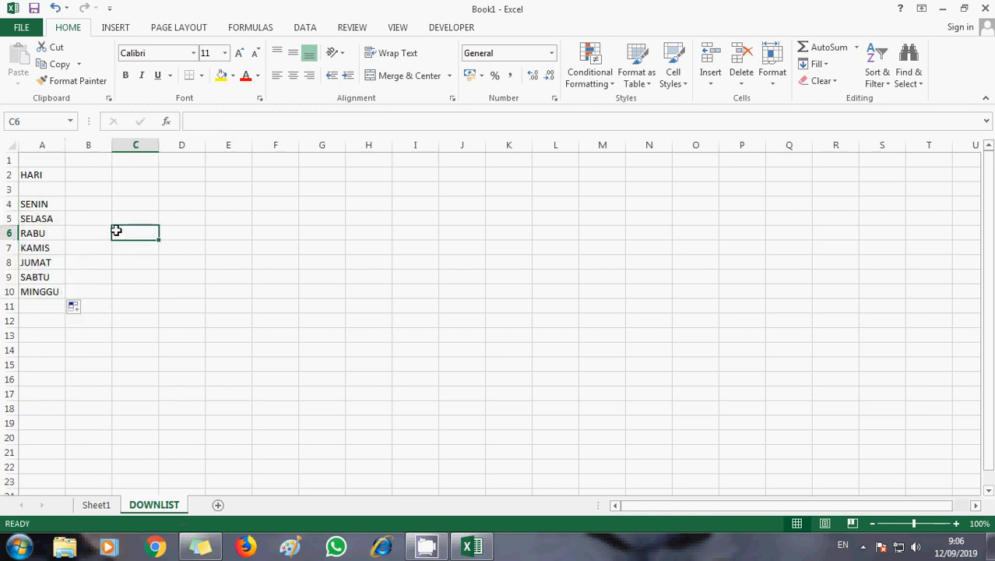
# Step: Enter the heading HEWAN in cell C2
pyautogui.click(97, 175)
pyautogui.click(128, 174)
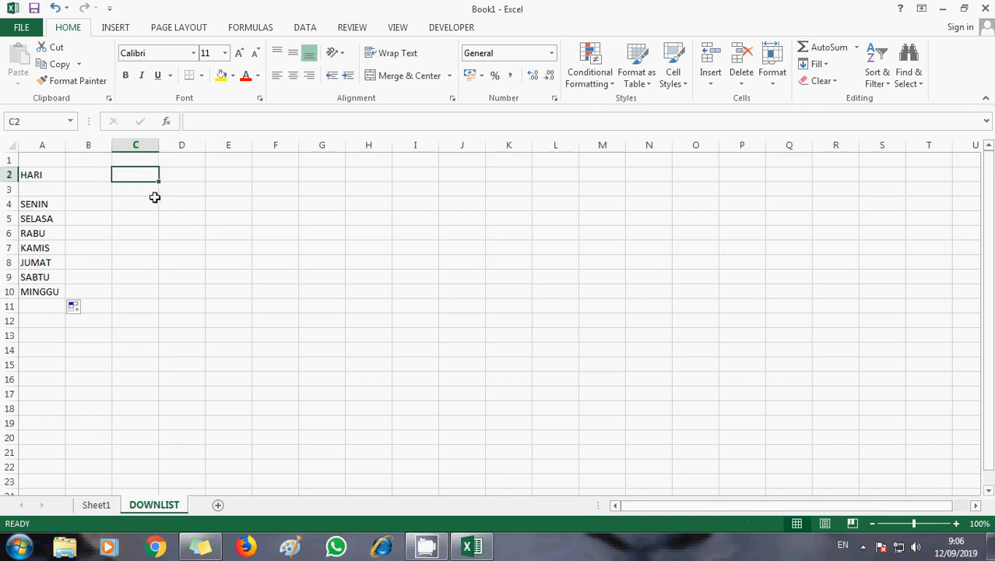
pyautogui.write('UNGG')
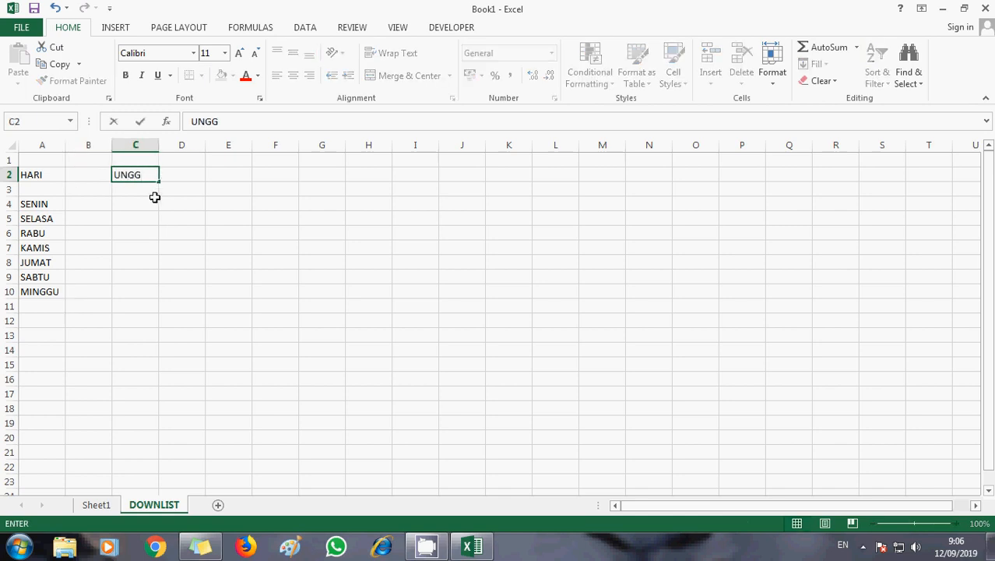
pyautogui.press('BackSpace')
pyautogui.press('BackSpace')
pyautogui.press('BackSpace')
pyautogui.write('HEWAN')
pyautogui.press('Return')
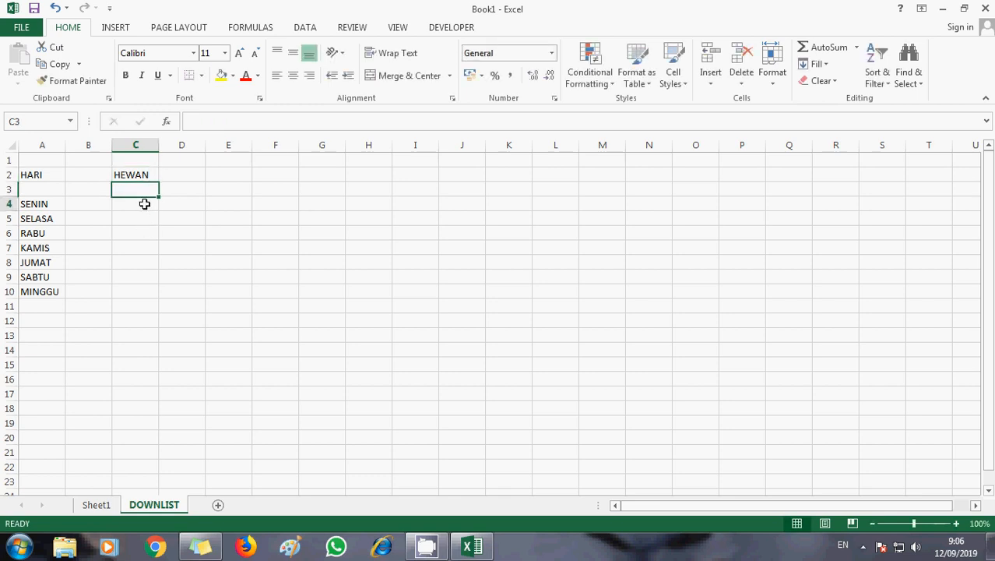
# Step: List the animals SAPI, KAMBING and BABI in cells C4 to C6
pyautogui.click(153, 202)
pyautogui.write('AYA')
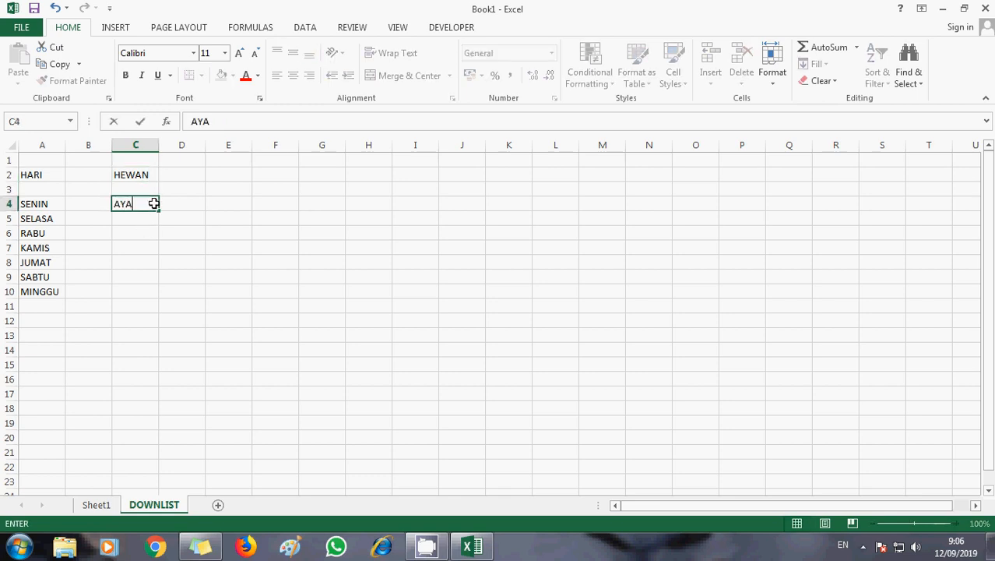
pyautogui.press('BackSpace')
pyautogui.press('BackSpace')
pyautogui.write('SAPI')
pyautogui.press('Return')
pyautogui.write('VA')
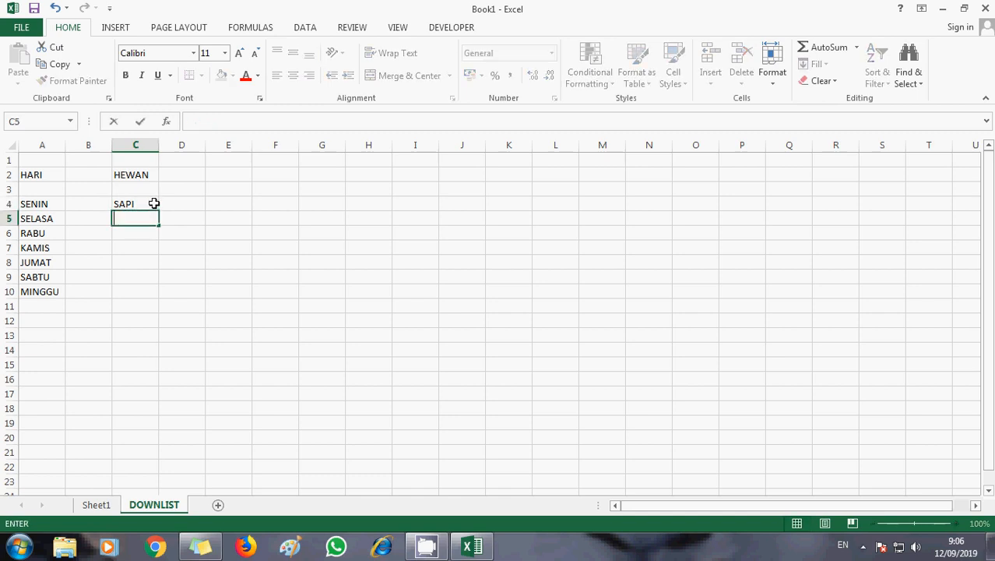
pyautogui.write('KAMBING')
pyautogui.press('Return')
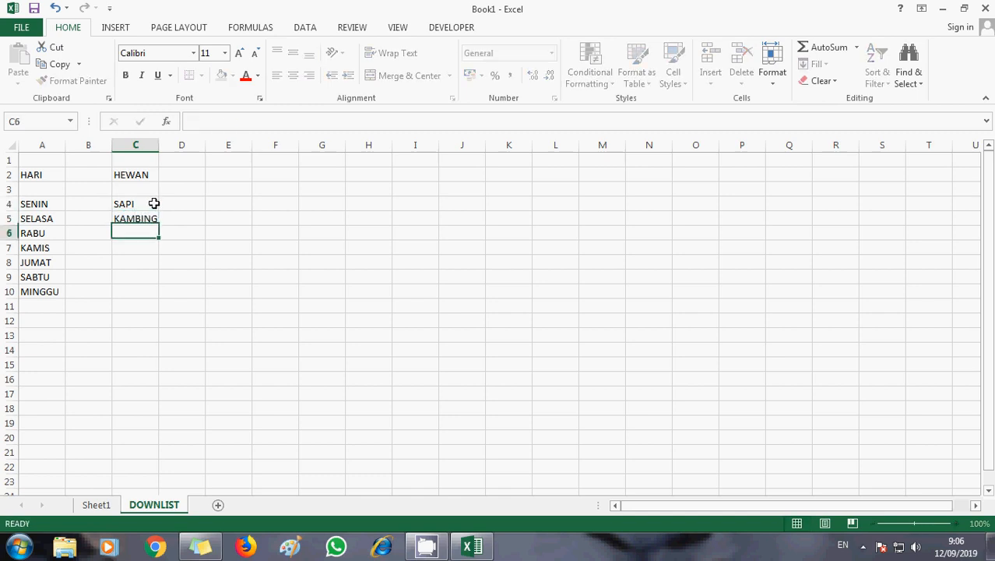
pyautogui.write('BABI')
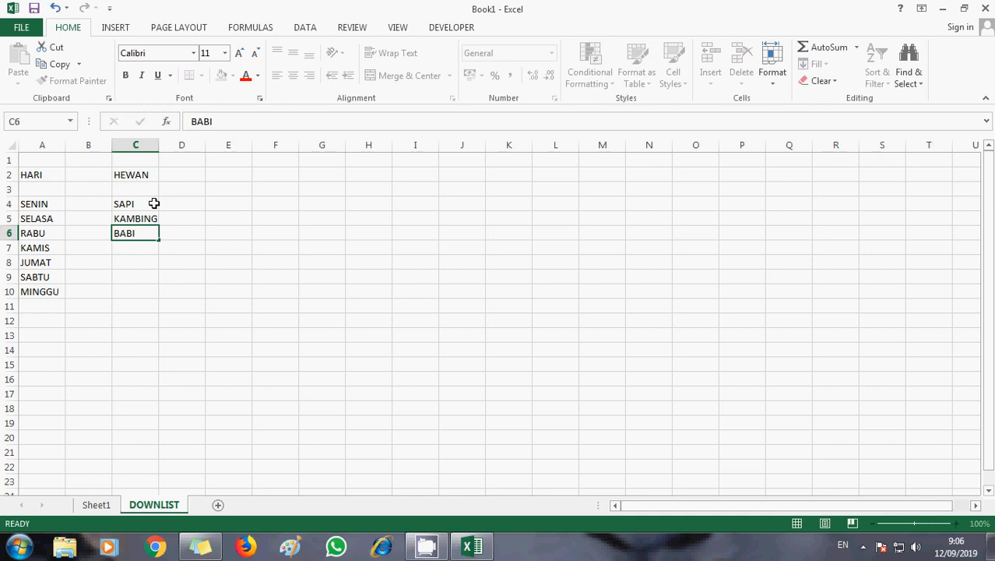
pyautogui.press('Return')
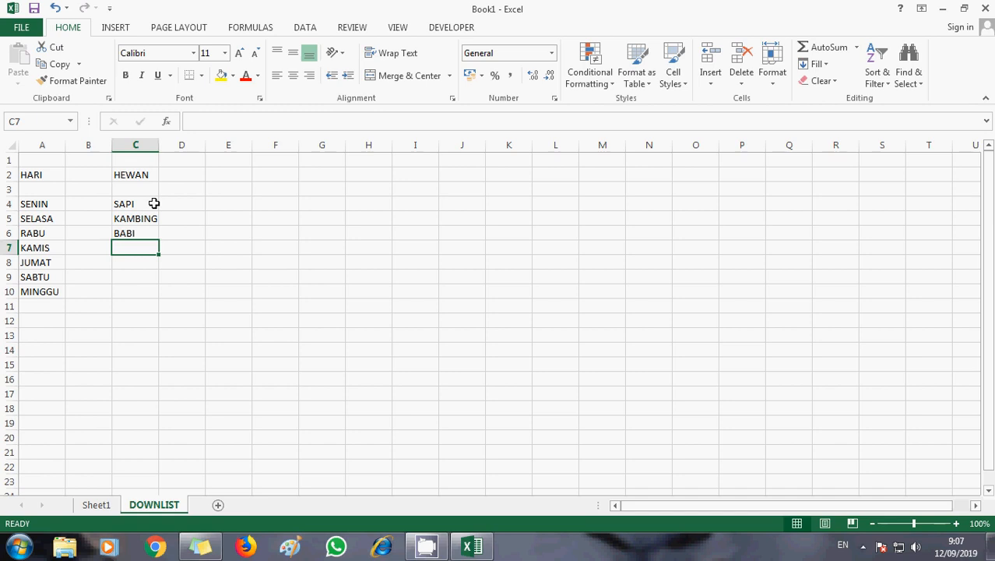
# Step: Continue the animal list with ITIK, BEBEK and AYAM in cells C7 to C9
pyautogui.write('ITI')
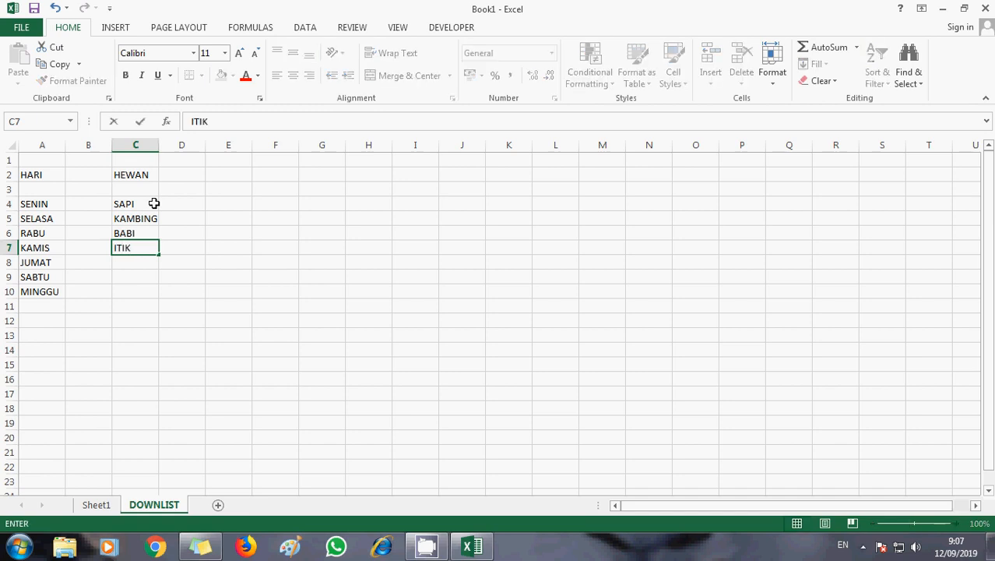
pyautogui.write('K')
pyautogui.press('Return')
pyautogui.write('BEBEK')
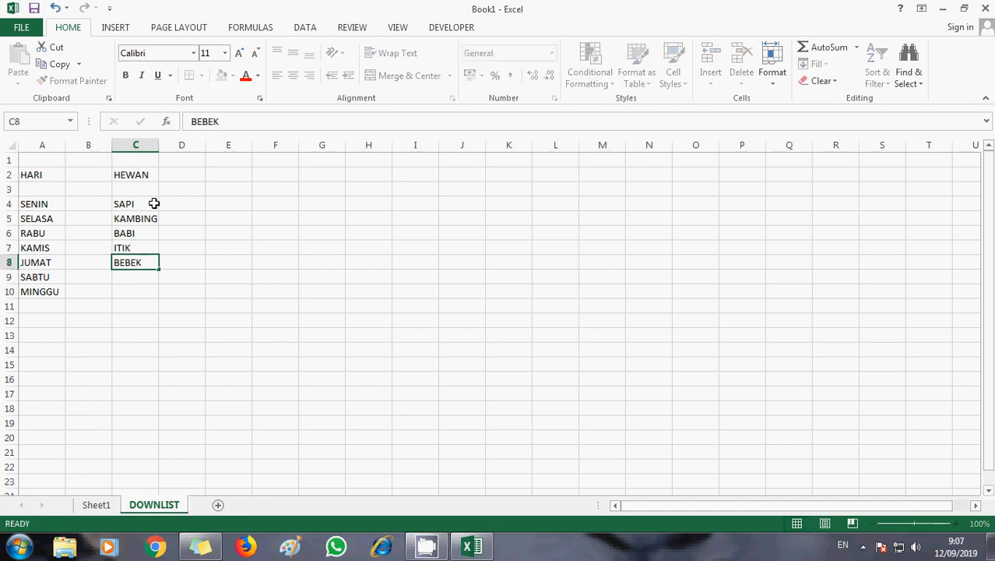
pyautogui.press('Return')
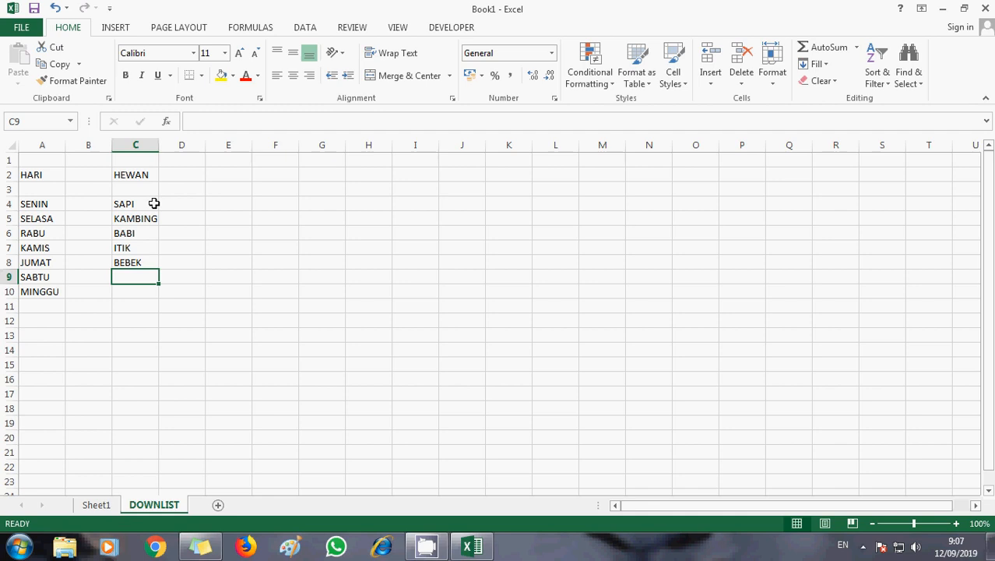
pyautogui.write('AYAM')
pyautogui.press('Return')
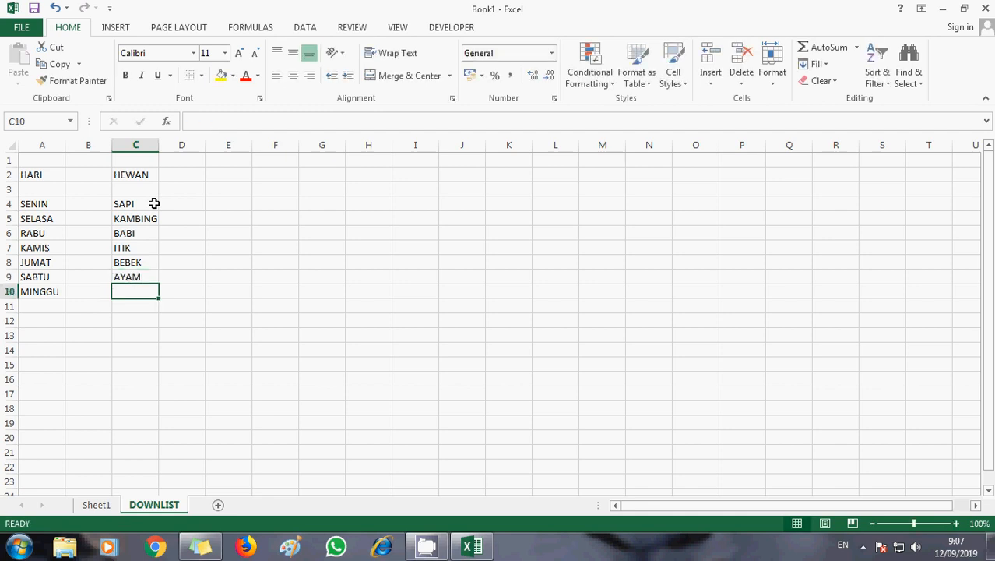
# Step: Change the heading in C2 to "HEWAN DAN UNGGAS" and autofit the width of column C
pyautogui.doubleClick(154, 175)
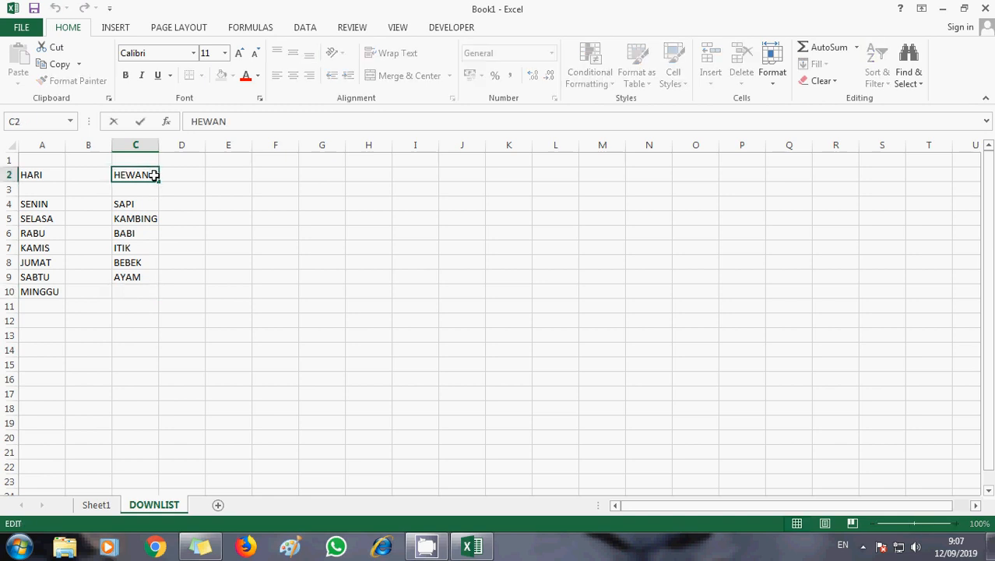
pyautogui.write('UNDAN UNGGAS')
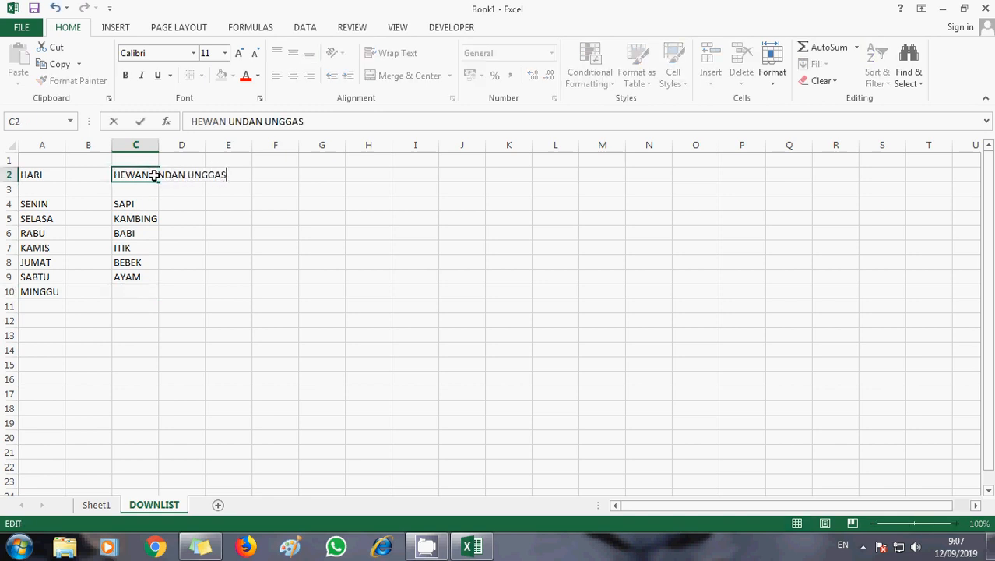
pyautogui.press('Return')
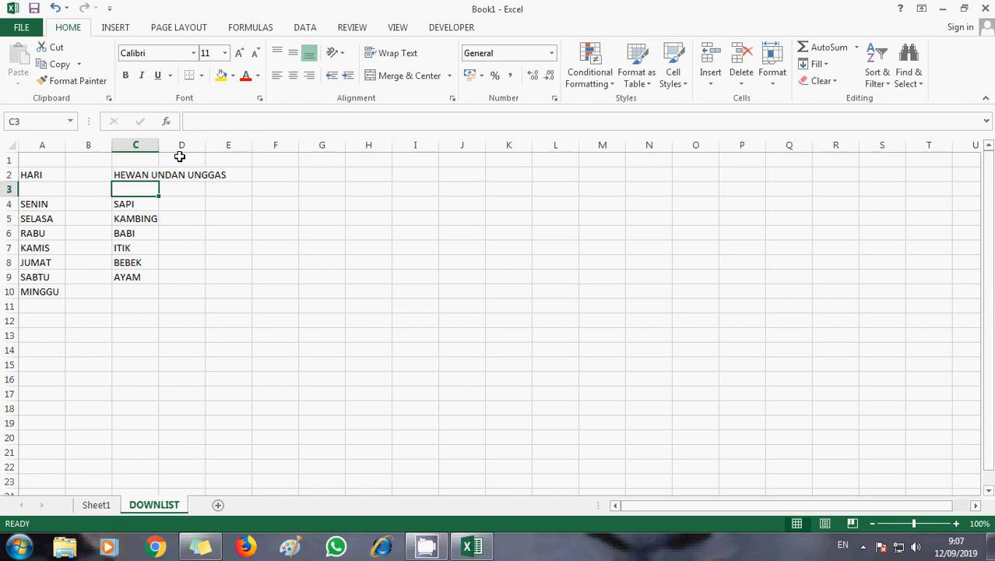
pyautogui.doubleClick(160, 172)
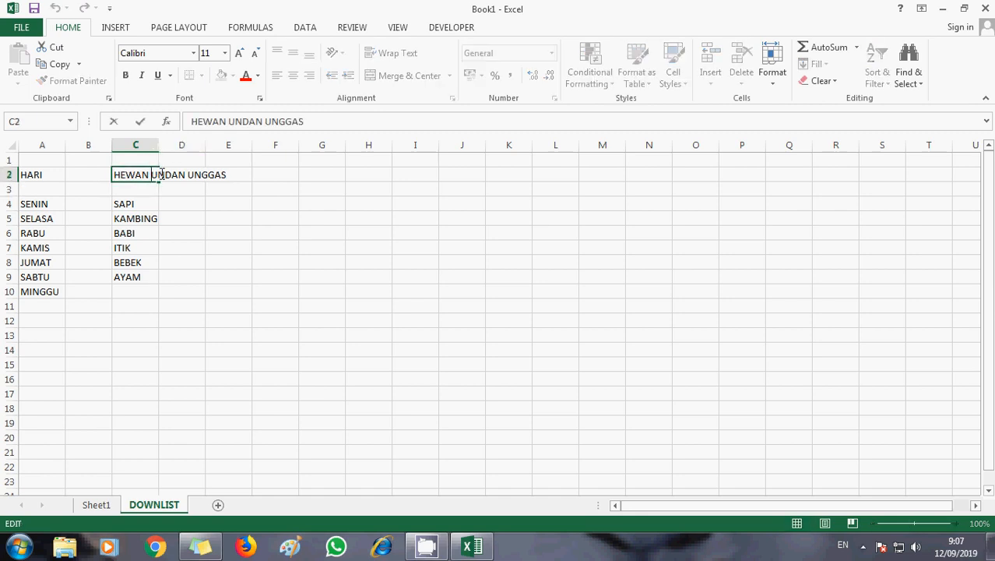
pyautogui.press('BackSpace')
pyautogui.press('BackSpace')
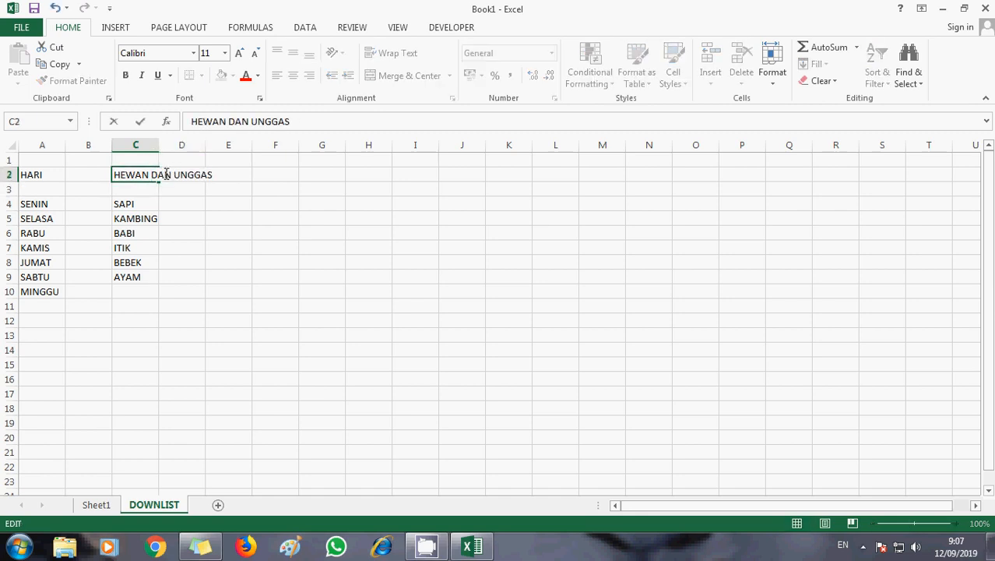
pyautogui.click(220, 228)
pyautogui.doubleClick(160, 140)
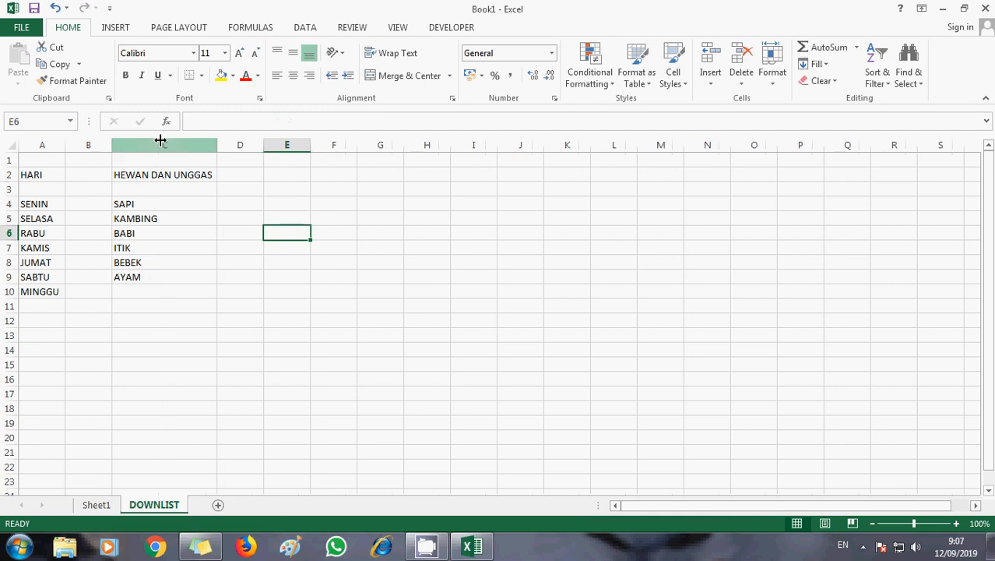
# Step: Add ANGSA to the end of the animal list in cell C10
pyautogui.click(132, 288)
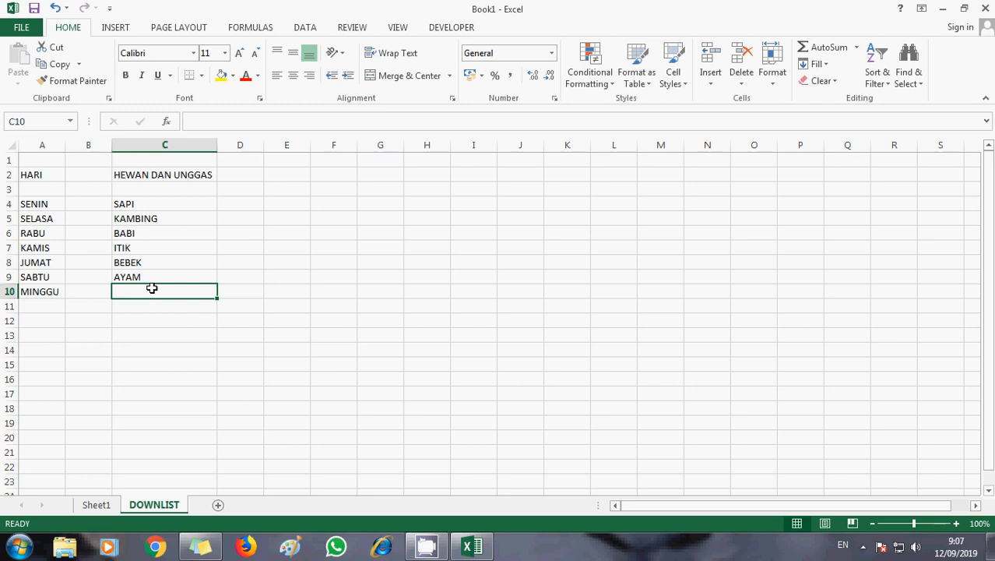
pyautogui.write('ANGSA')
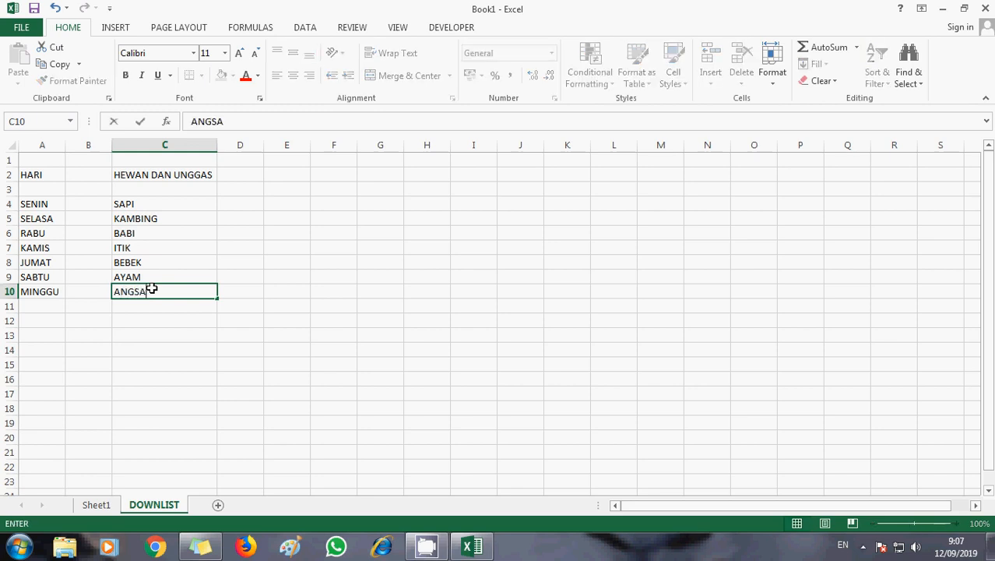
pyautogui.press('Return')
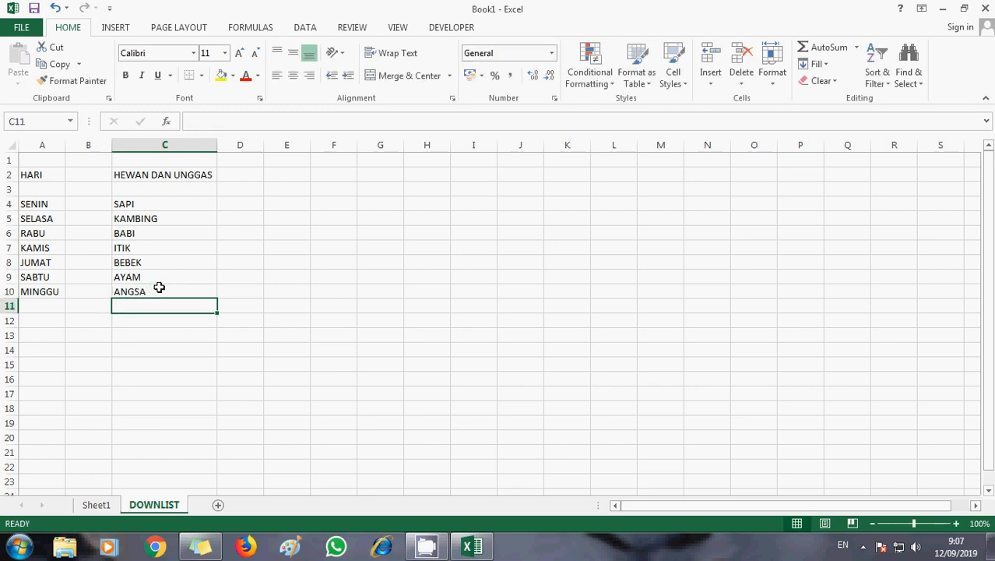
# Step: Center the contents of the entire DOWNLIST sheet horizontally and vertically and make all its text bold
pyautogui.click(8, 143)
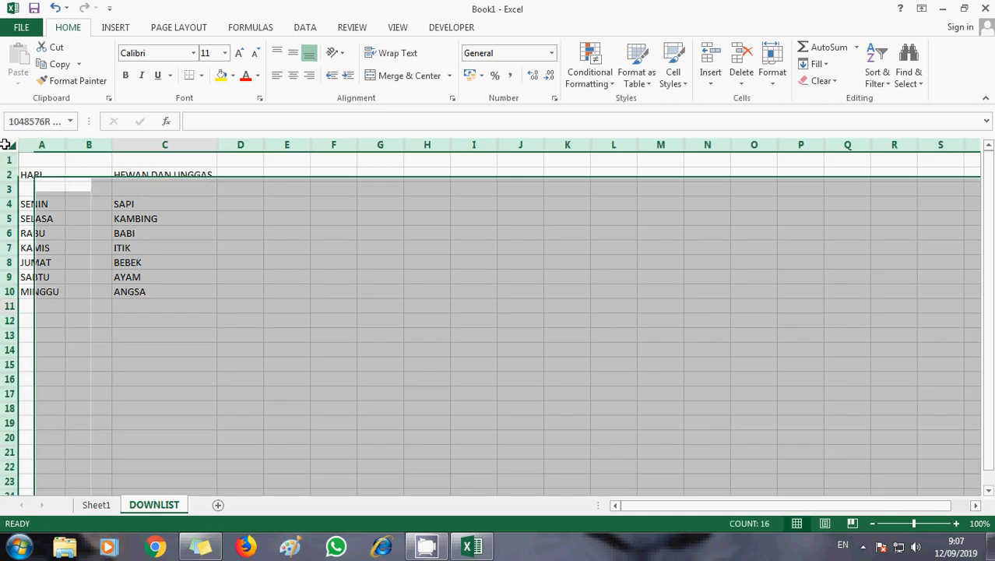
pyautogui.click(293, 75)
pyautogui.click(292, 52)
pyautogui.click(287, 260)
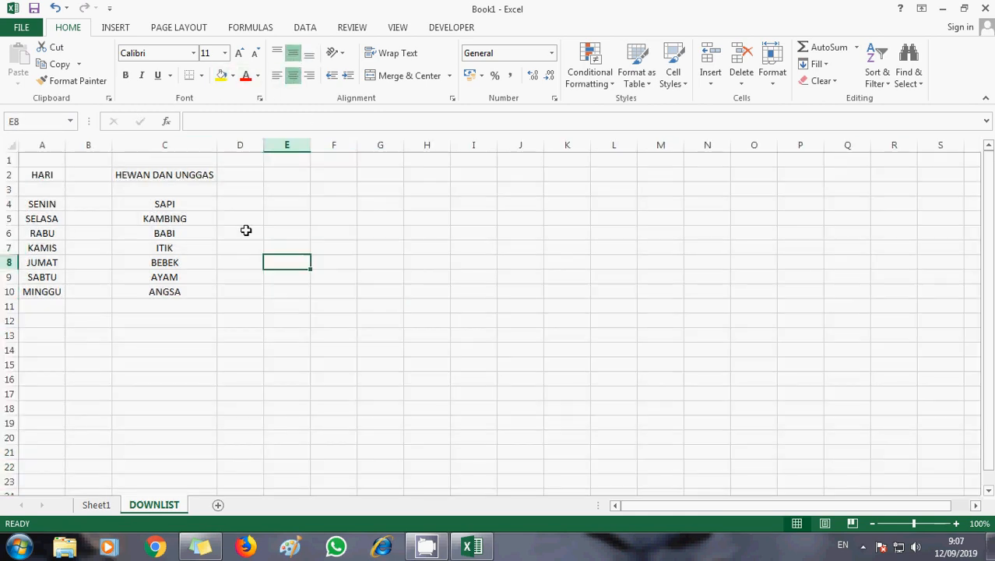
pyautogui.click(10, 143)
pyautogui.click(125, 76)
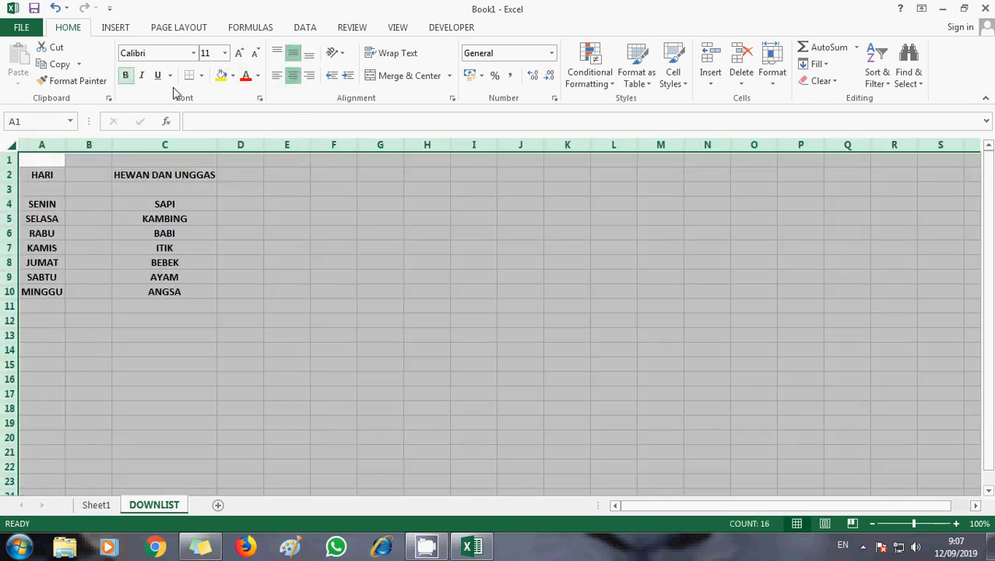
pyautogui.click(278, 232)
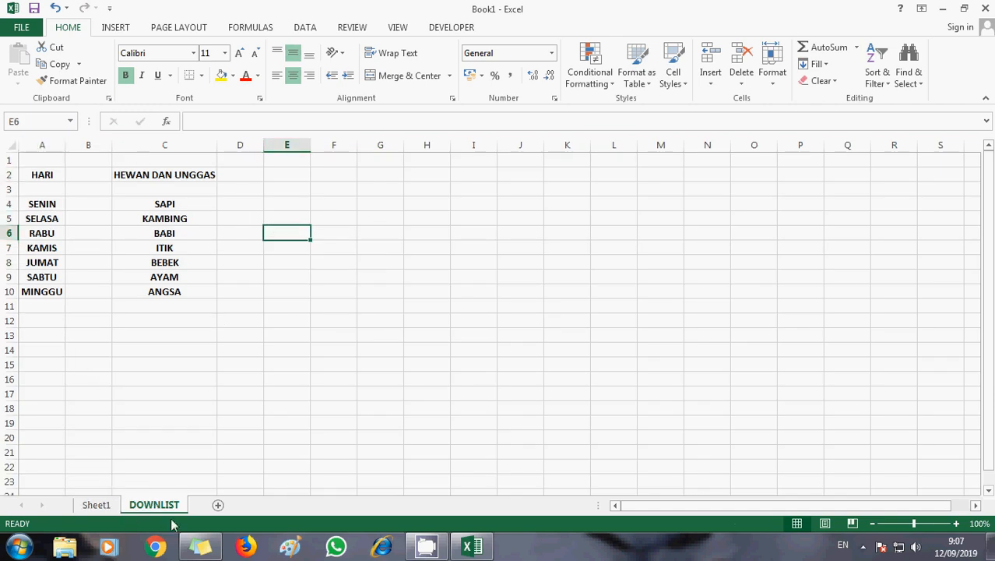
# Step: Set the tab color of the DOWNLIST sheet to red
pyautogui.rightClick(148, 504)
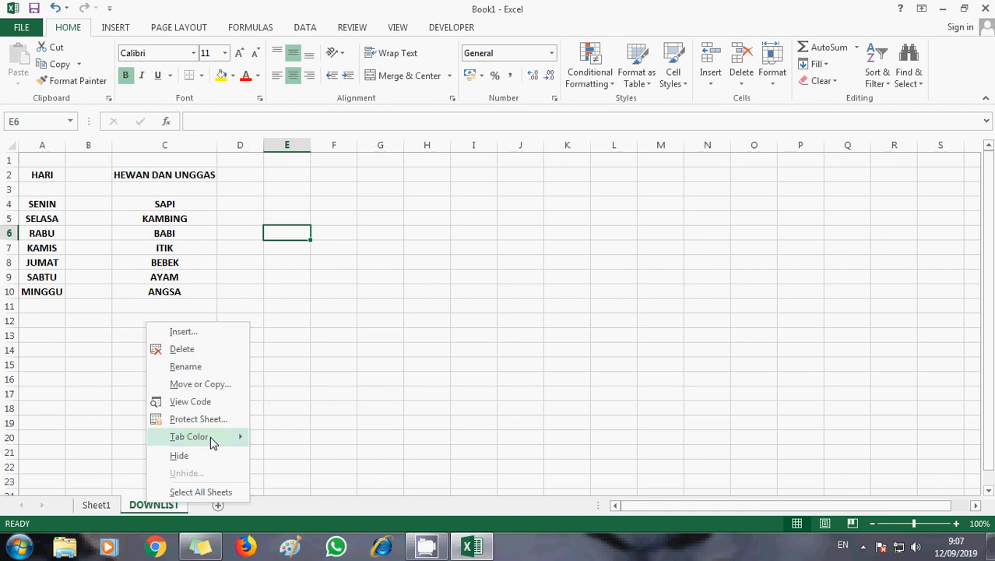
pyautogui.moveTo(226, 436)
pyautogui.click(274, 480)
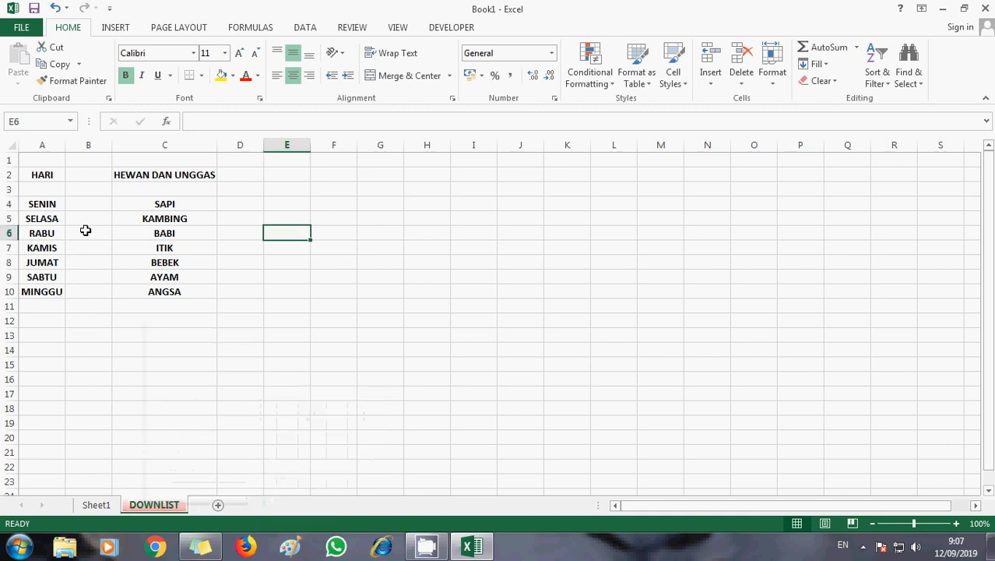
# Step: Rename Sheet1 as RINCIAN
pyautogui.click(87, 206)
pyautogui.click(109, 505)
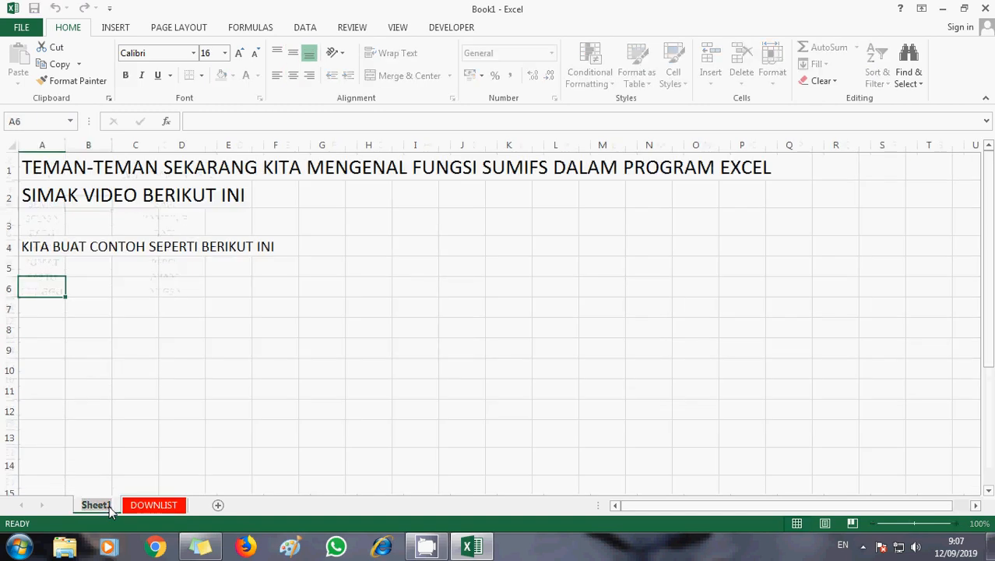
pyautogui.write('RINC')
pyautogui.write('IAN')
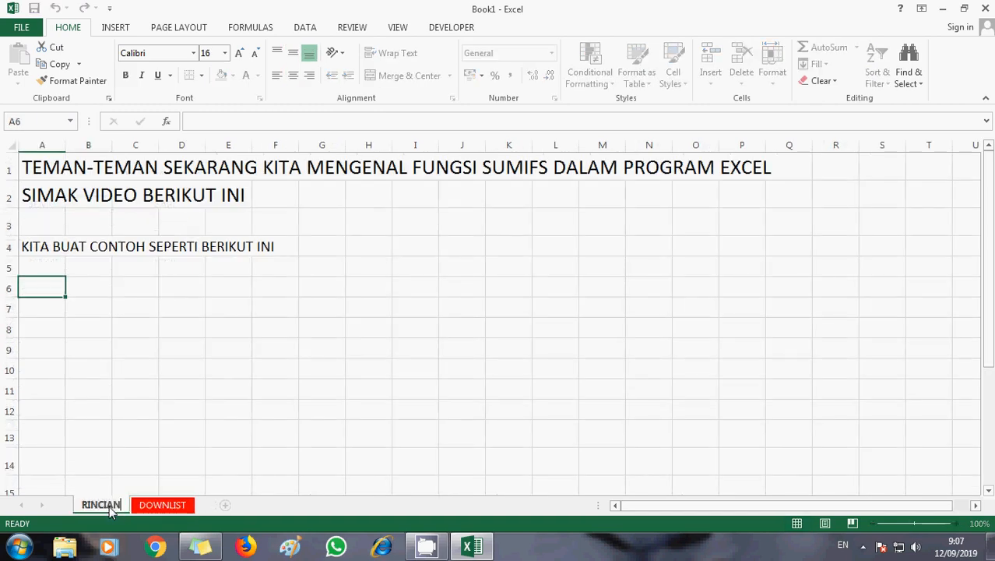
pyautogui.click(163, 438)
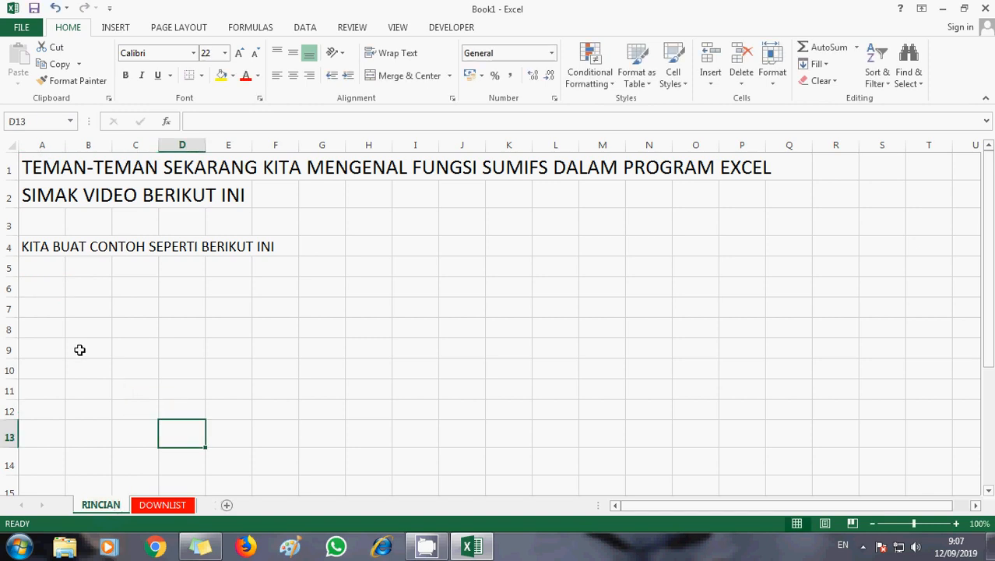
# Step: Enter the heading HARI in cell A6
pyautogui.click(42, 288)
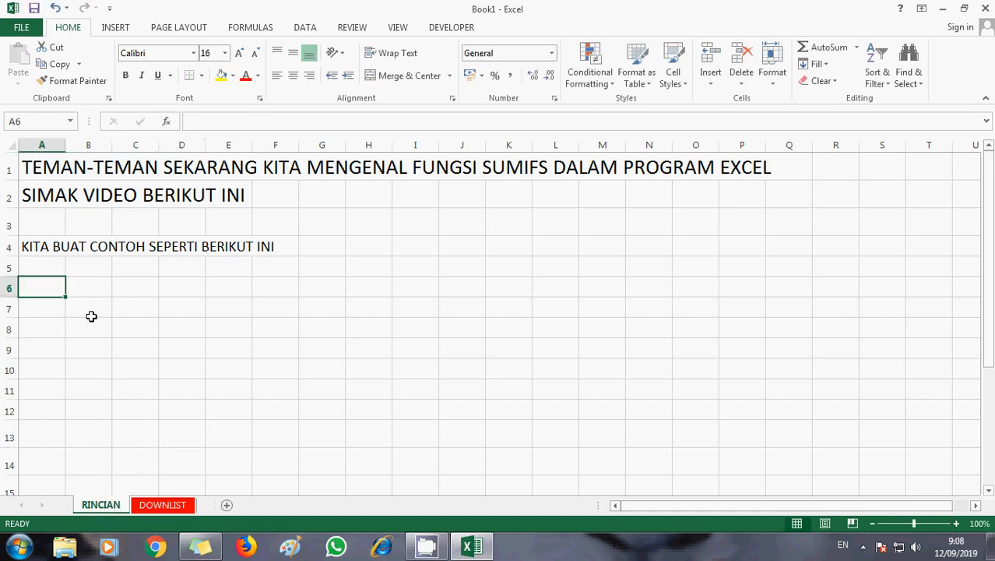
pyautogui.write('HARI')
pyautogui.press('Return')
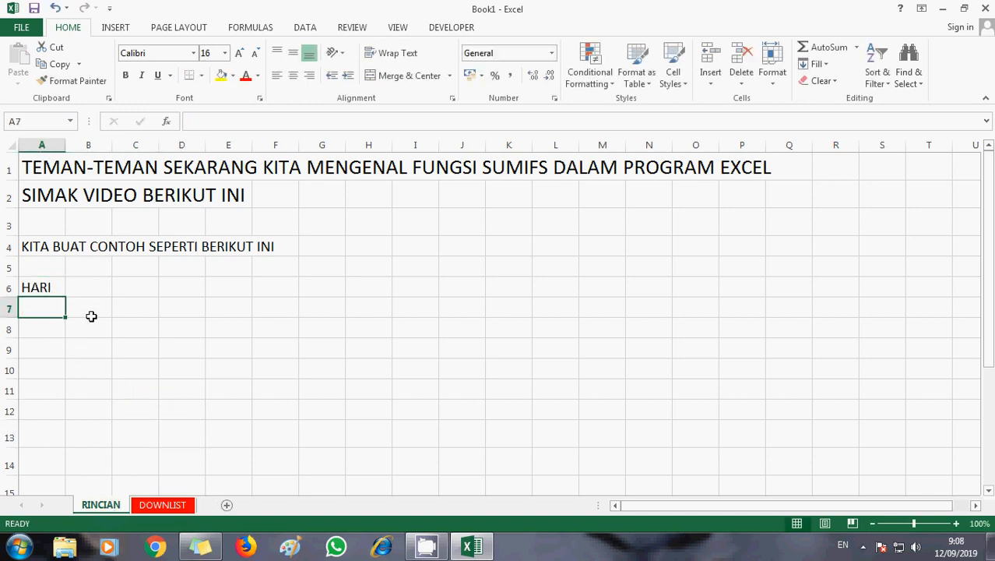
pyautogui.press('Up')
pyautogui.press('Right')
pyautogui.press('Right')
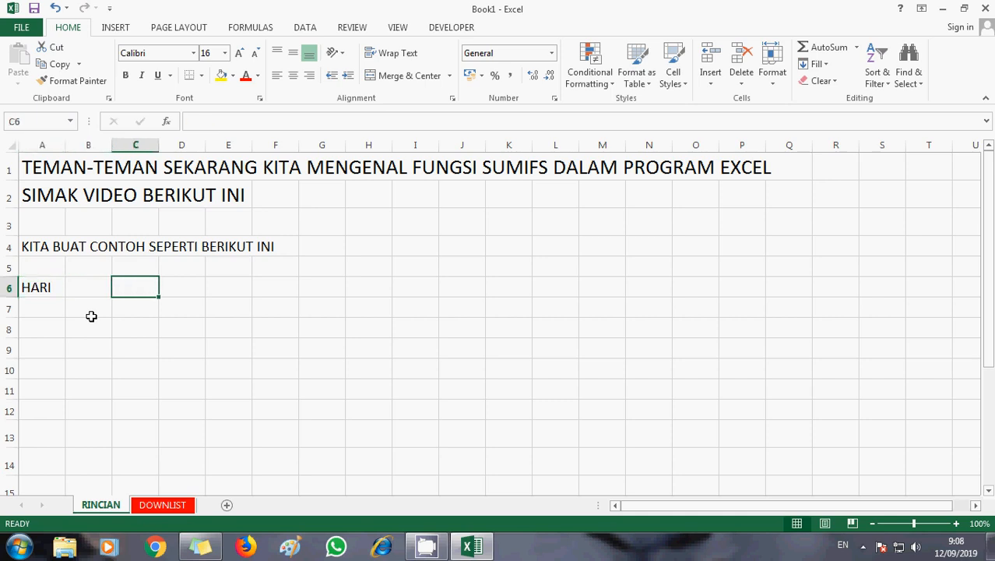
# Step: Change the heading in cell A6 to PILIH HARI and widen column A so the text fits
pyautogui.press('Left')
pyautogui.press('Left')
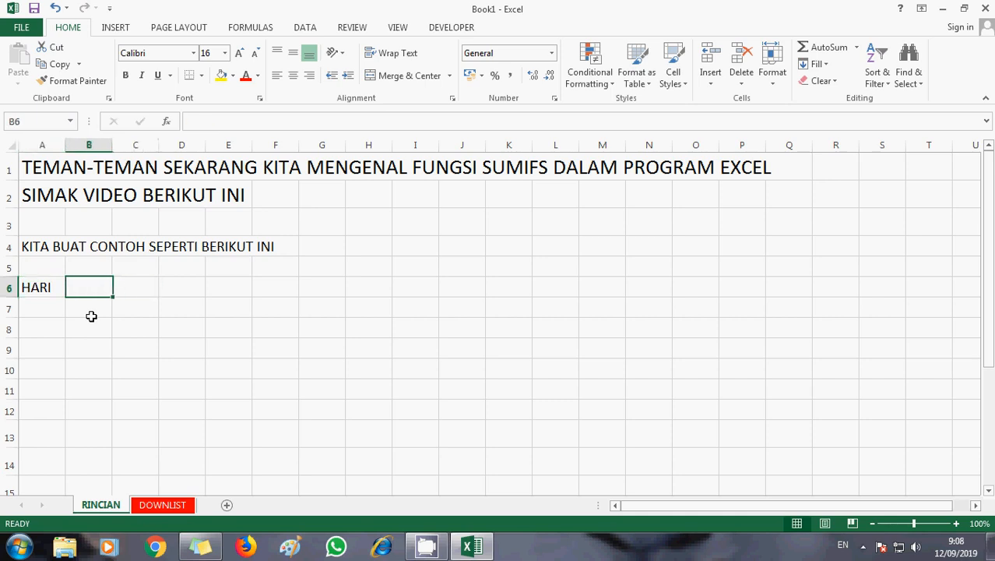
pyautogui.write('PILIH HA')
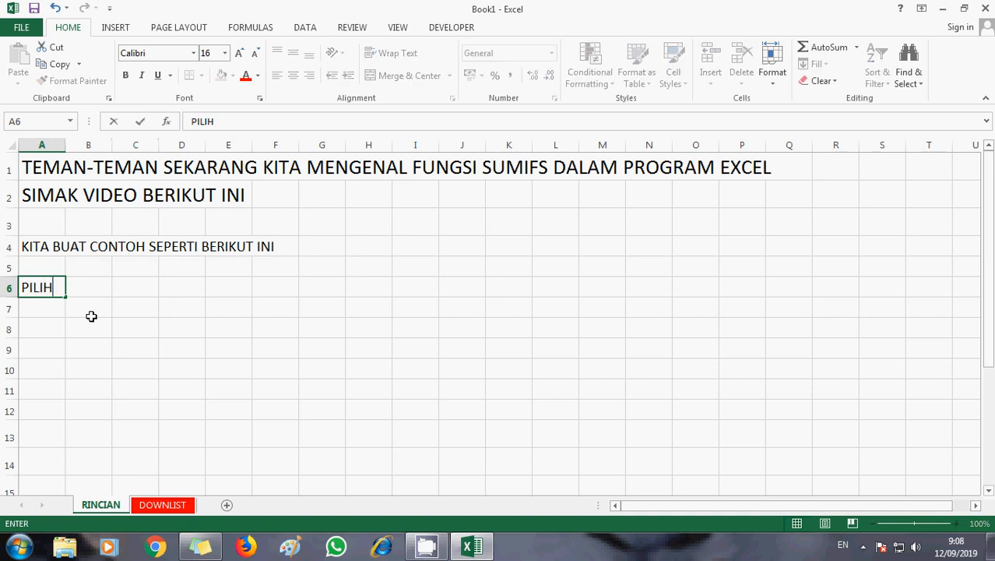
pyautogui.press('Return')
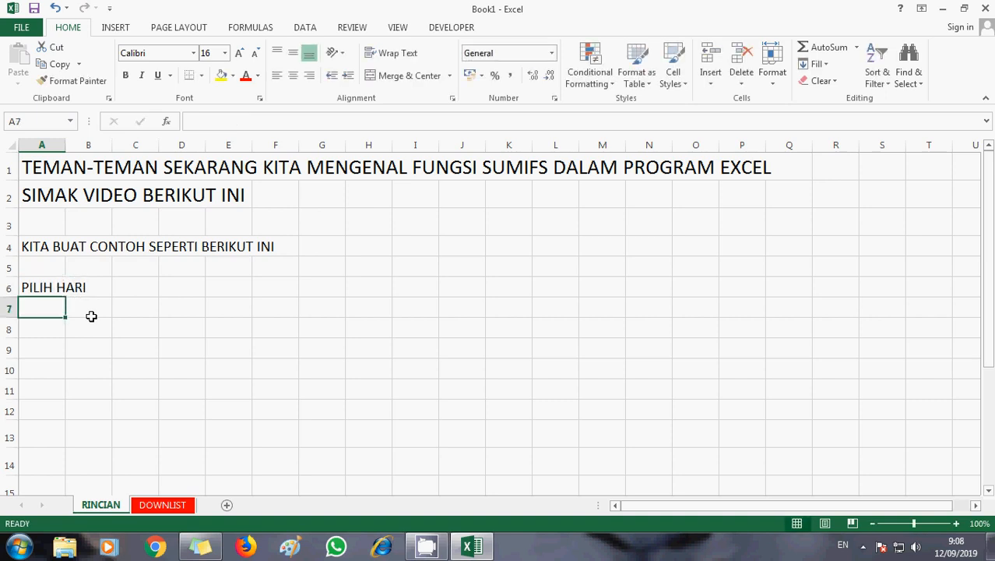
pyautogui.moveTo(64, 148); pyautogui.dragTo(91, 148)
# Step: Enter the heading KATEGORI HEWAN DAN UNGGAS in cell C6 and widen column C so the text fits
pyautogui.click(162, 289)
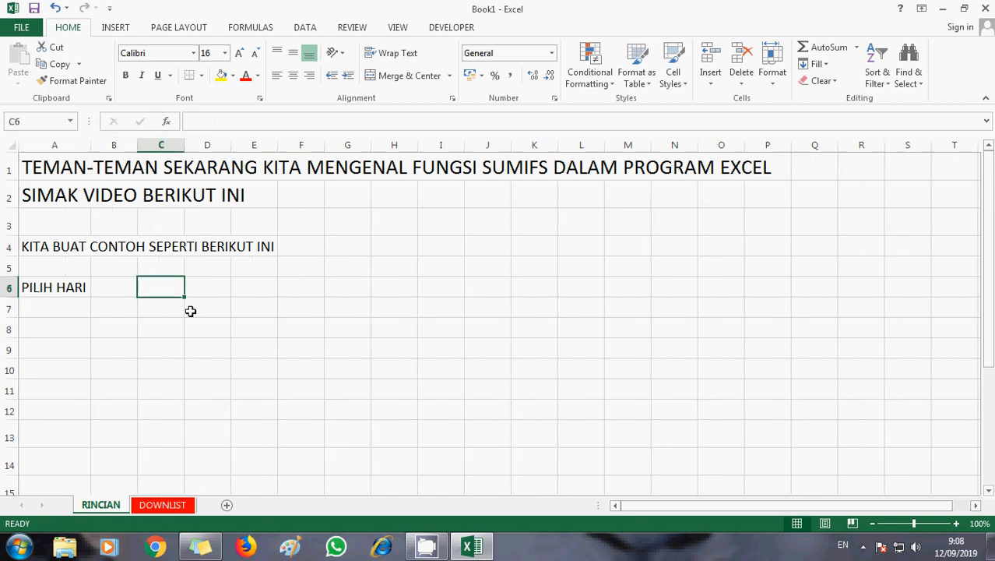
pyautogui.write('KATE')
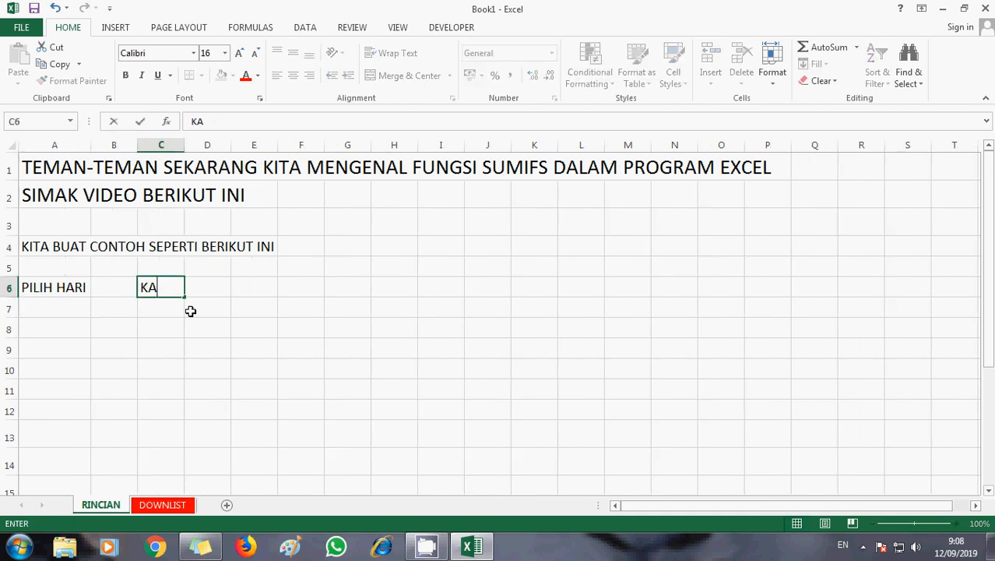
pyautogui.press('BackSpace')
pyautogui.press('BackSpace')
pyautogui.write('KATEGORI')
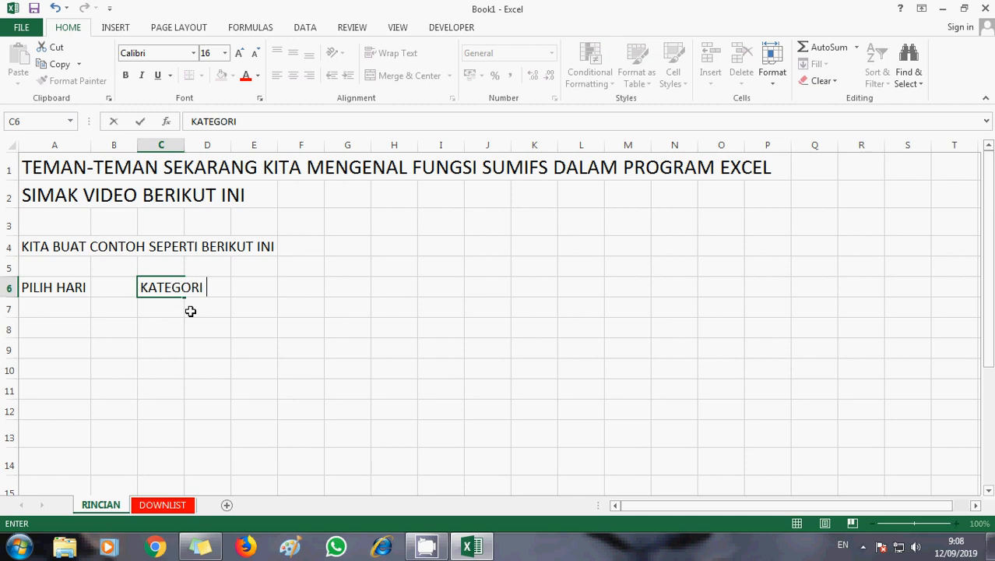
pyautogui.write(' HEWAN D')
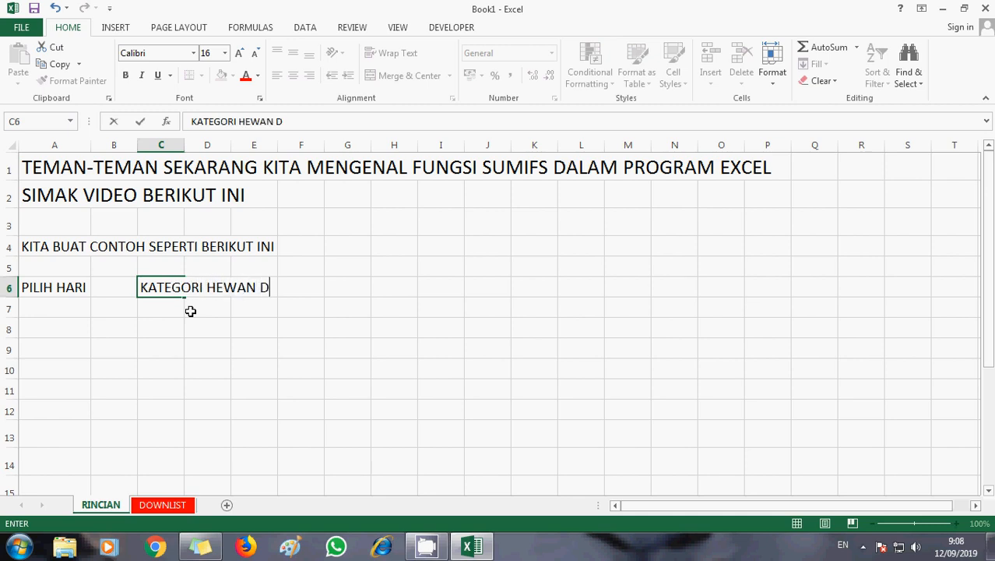
pyautogui.write('AN UN')
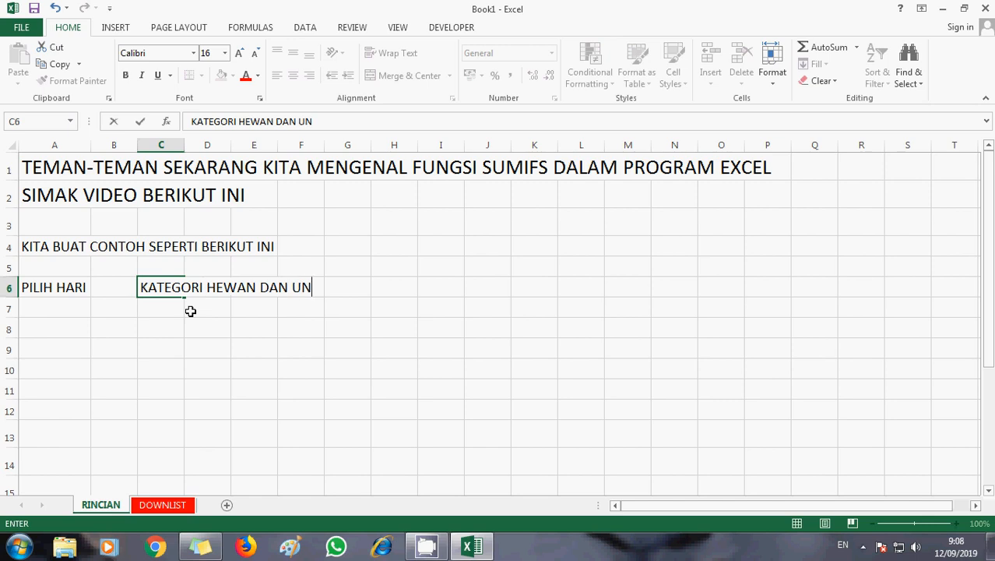
pyautogui.write('GGAS')
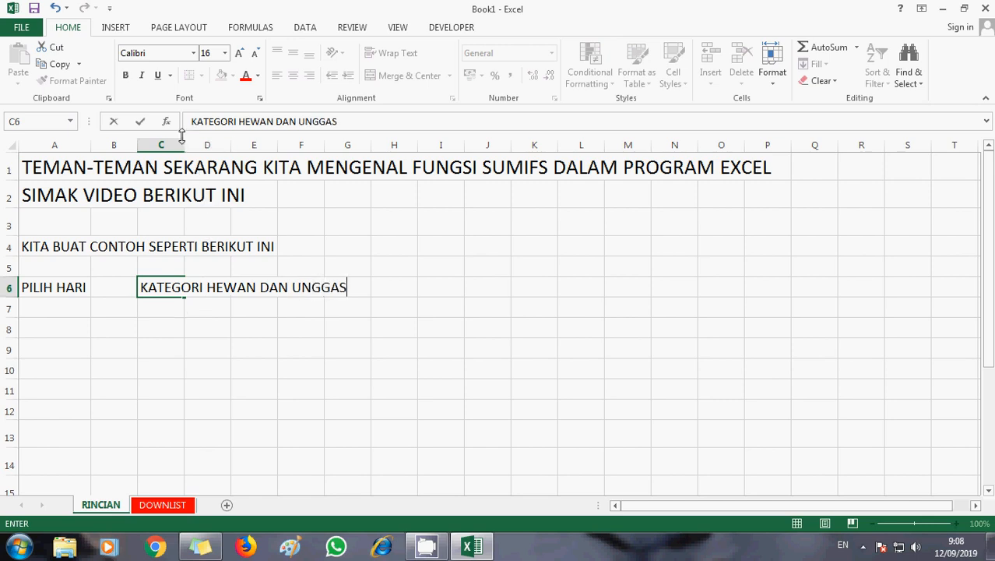
pyautogui.click(222, 296)
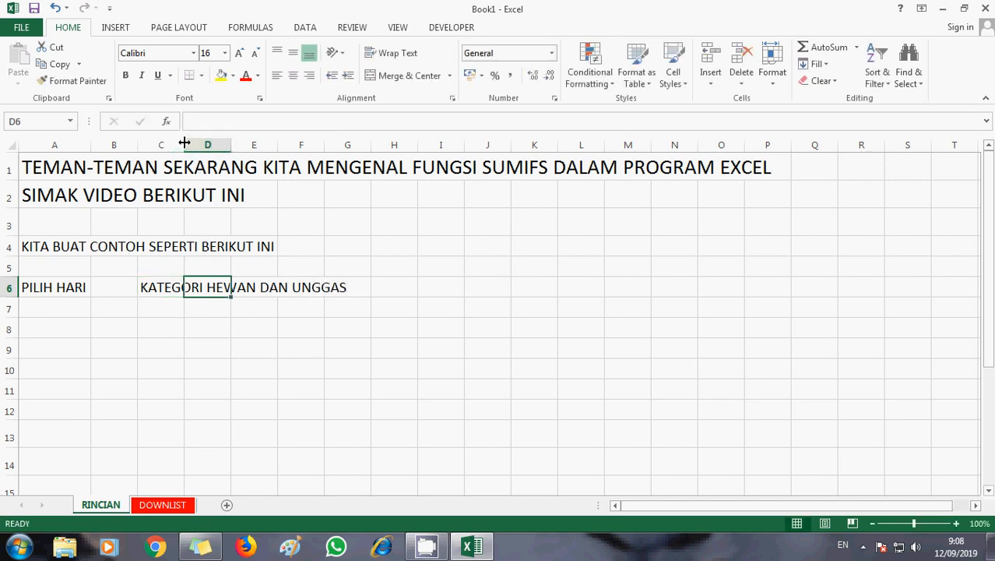
pyautogui.moveTo(185, 142); pyautogui.dragTo(356, 143)
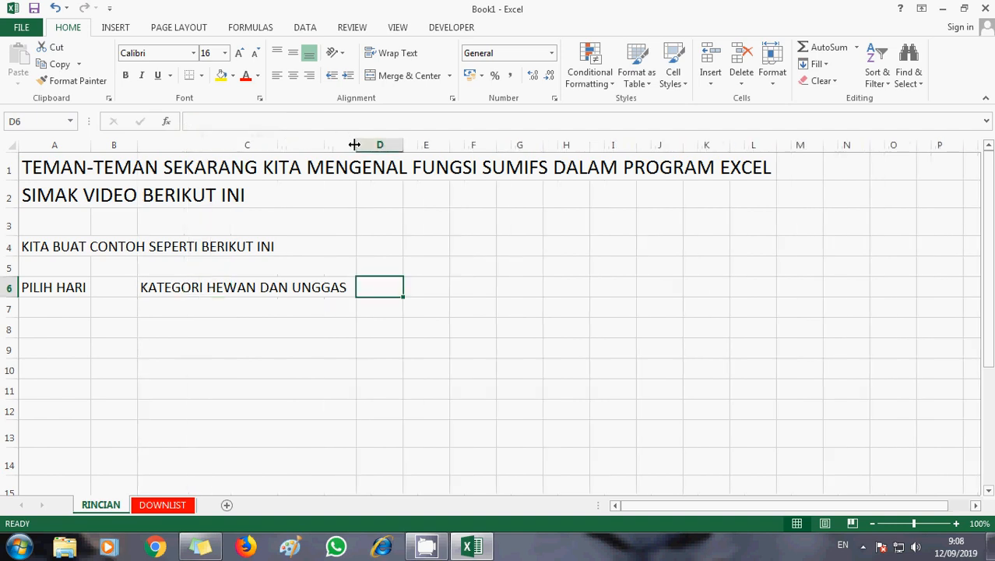
# Step: Enter the heading JUMLAH in cell D6 and widen column D well beyond the text
pyautogui.click(71, 305)
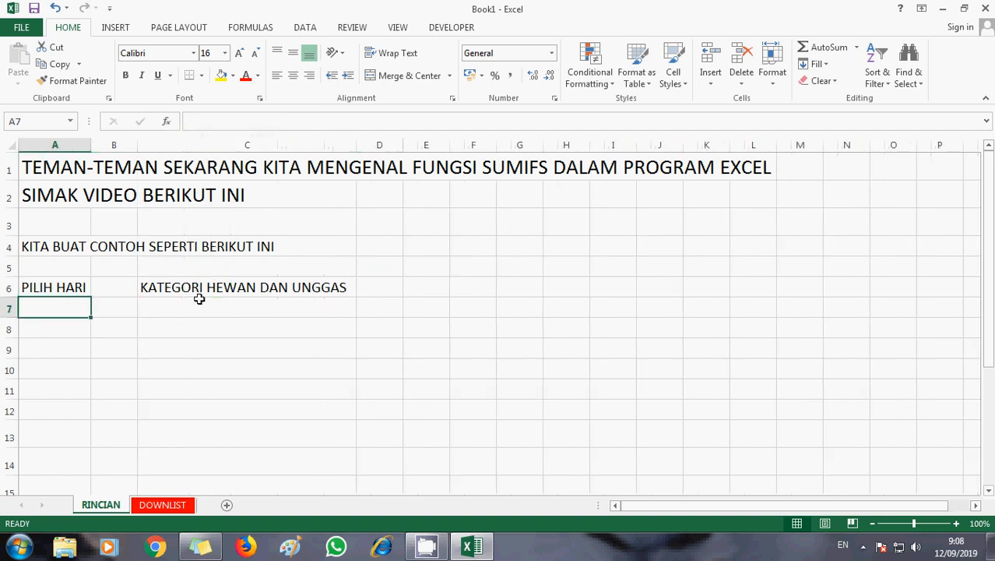
pyautogui.click(232, 287)
pyautogui.click(376, 290)
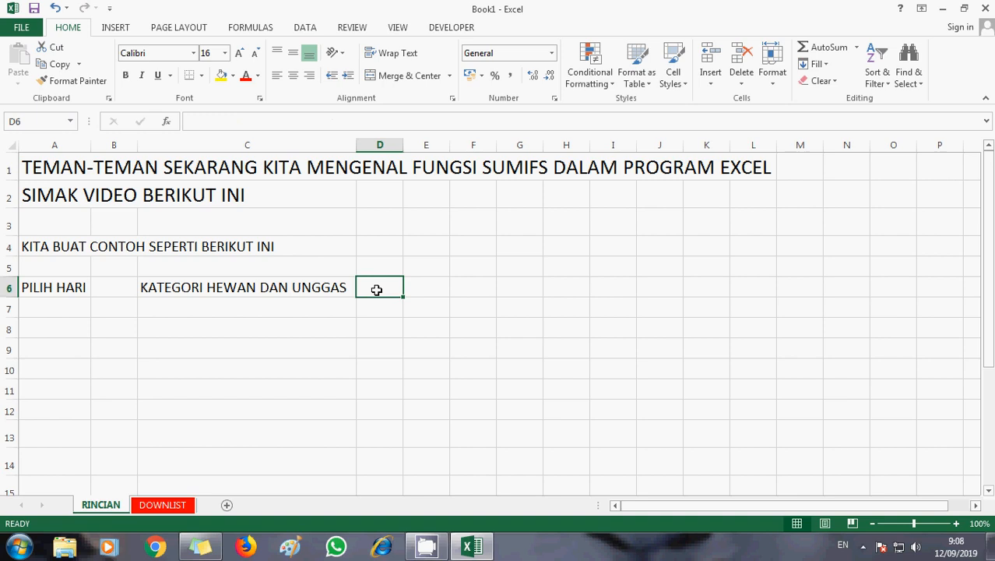
pyautogui.write('JUMLAH')
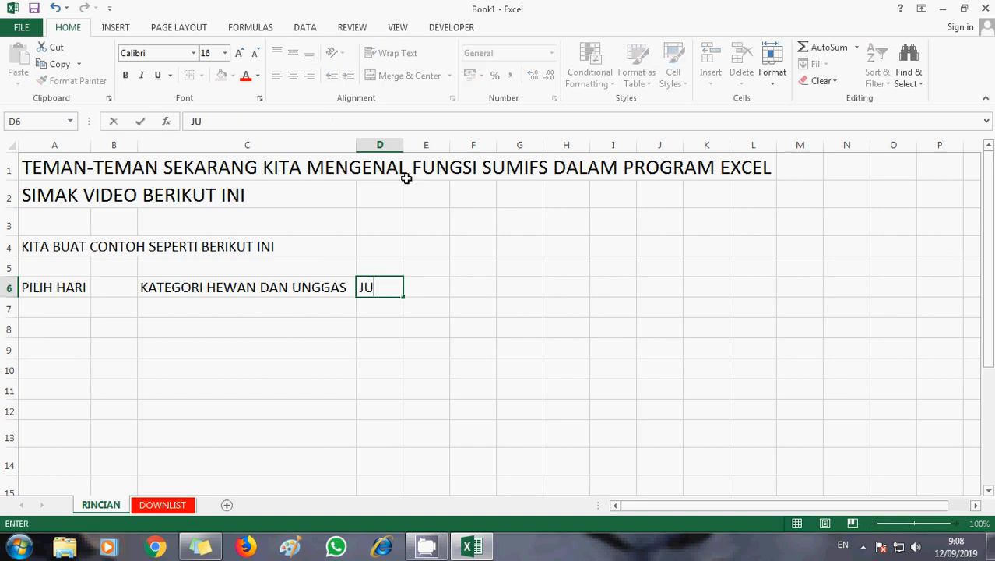
pyautogui.click(505, 258)
pyautogui.moveTo(404, 143); pyautogui.dragTo(481, 133)
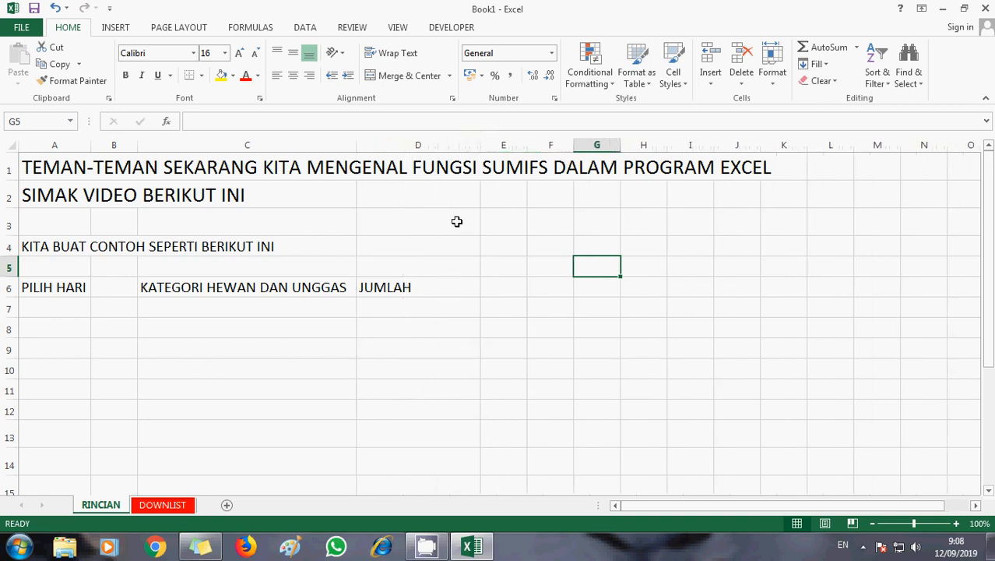
# Step: Apply all borders to the range A6:D15
pyautogui.click(37, 285)
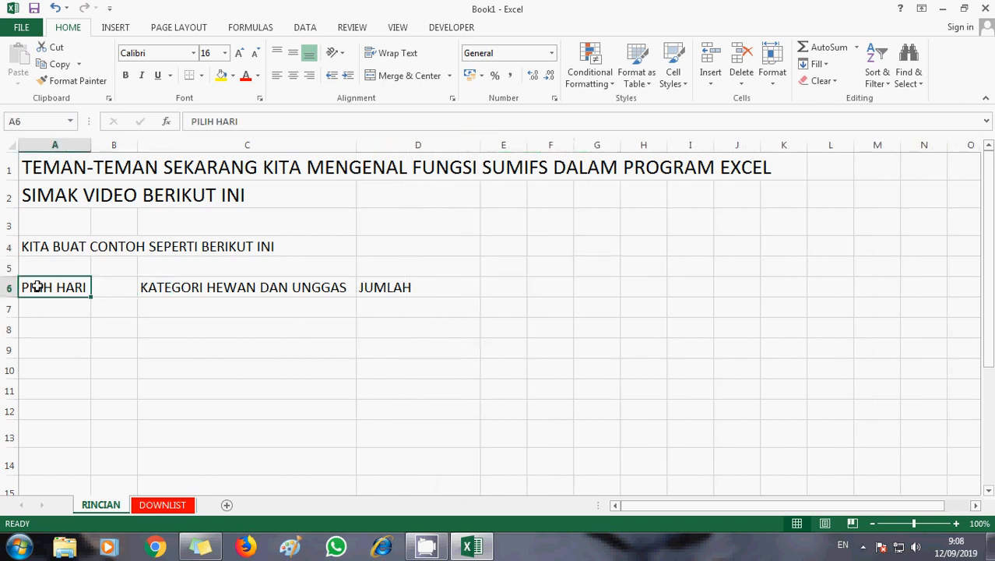
pyautogui.hotkey('shift', 'Right')
pyautogui.hotkey('shift', 'Right')
pyautogui.hotkey('shift', 'Right')
pyautogui.hotkey('shift', 'Down')
pyautogui.hotkey('shift', 'Down')
pyautogui.hotkey('shift', 'Down')
pyautogui.hotkey('shift', 'Down')
pyautogui.hotkey('shift', 'Down')
pyautogui.hotkey('shift', 'Down')
pyautogui.hotkey('shift', 'Down')
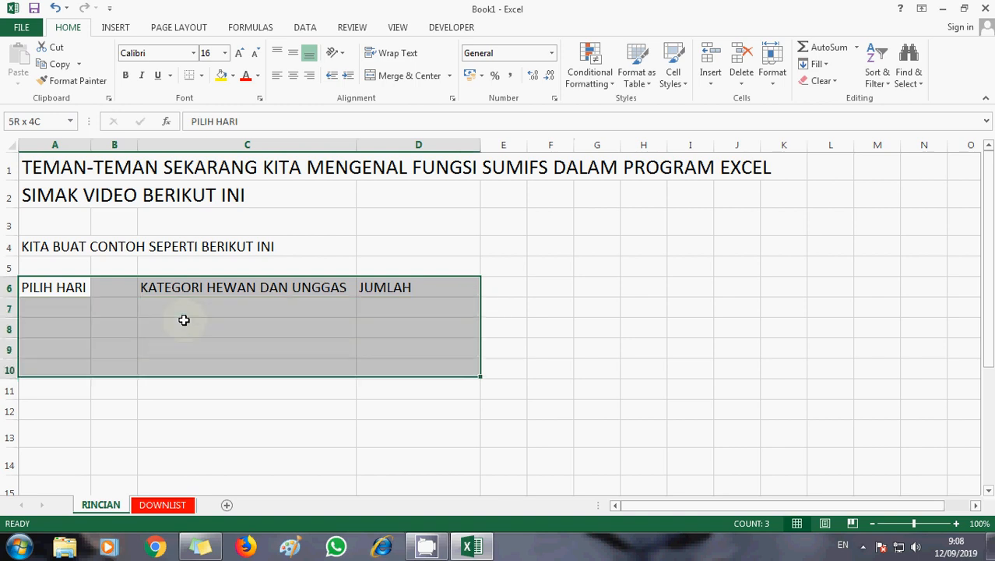
pyautogui.hotkey('shift', 'Down')
pyautogui.hotkey('shift', 'Down')
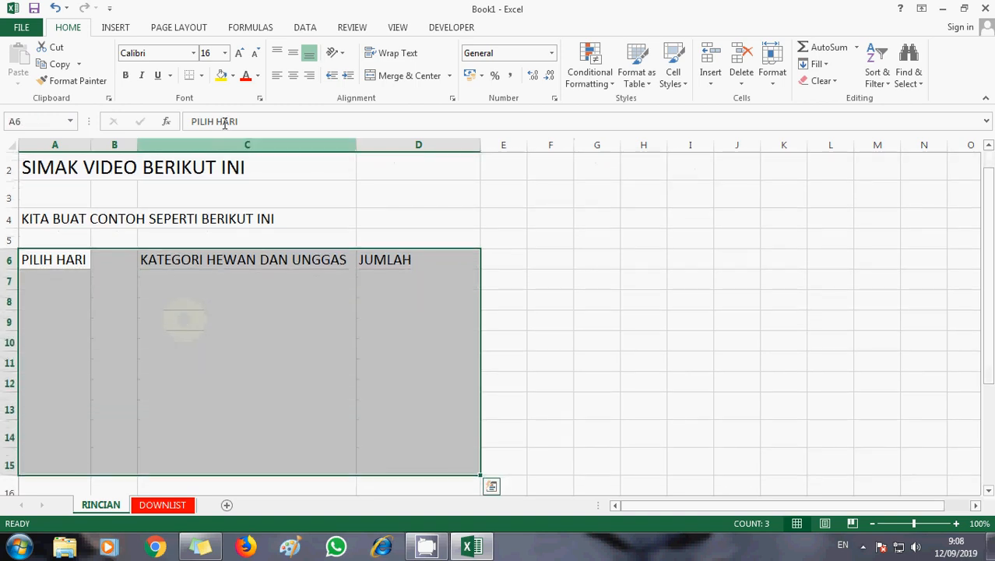
pyautogui.click(203, 78)
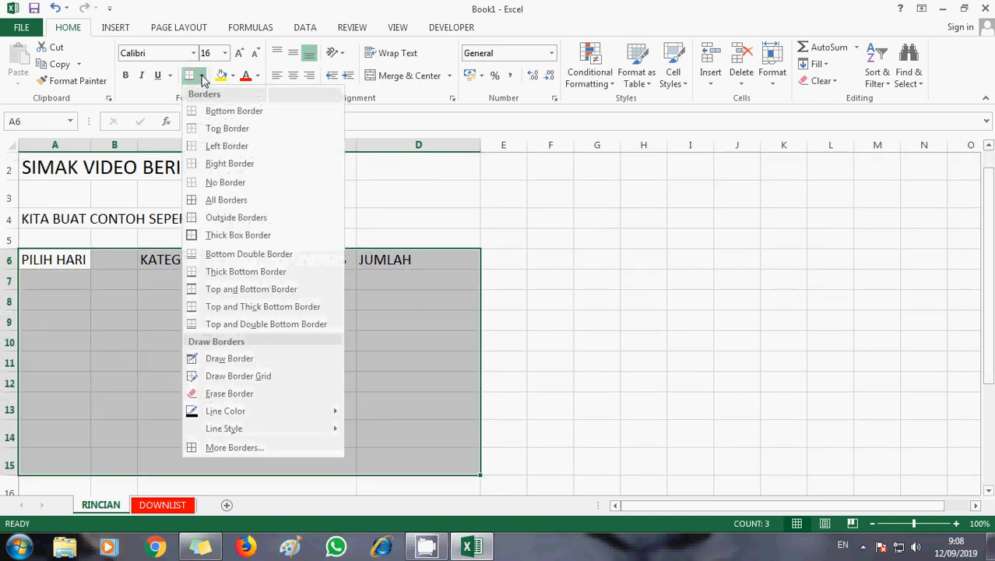
pyautogui.click(195, 204)
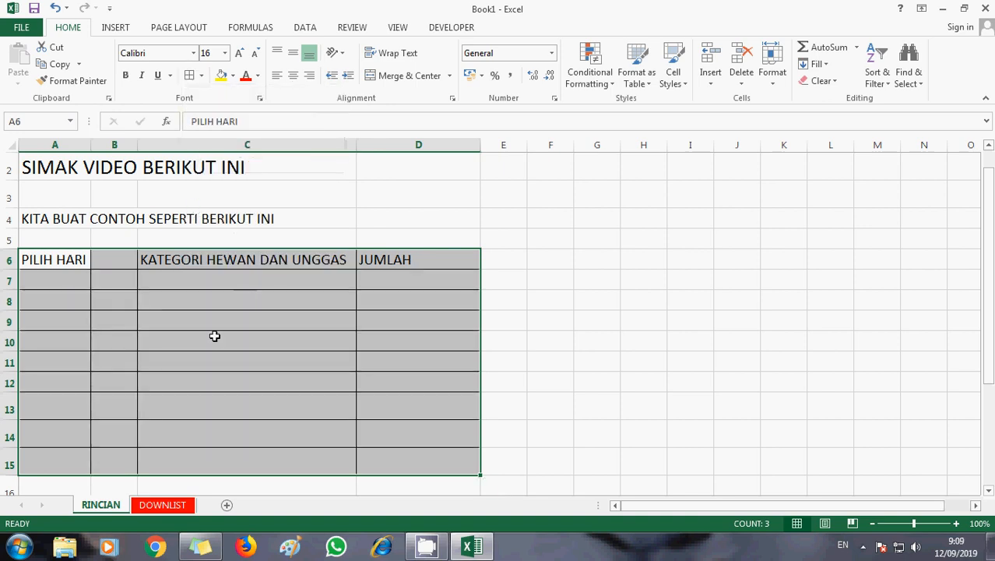
# Step: Fill the table's header row A6:D6 with standard green
pyautogui.click(185, 354)
pyautogui.click(48, 261)
pyautogui.hotkey('shift', 'Right')
pyautogui.hotkey('shift', 'Right')
pyautogui.hotkey('shift', 'Right')
pyautogui.hotkey('shift', 'Right')
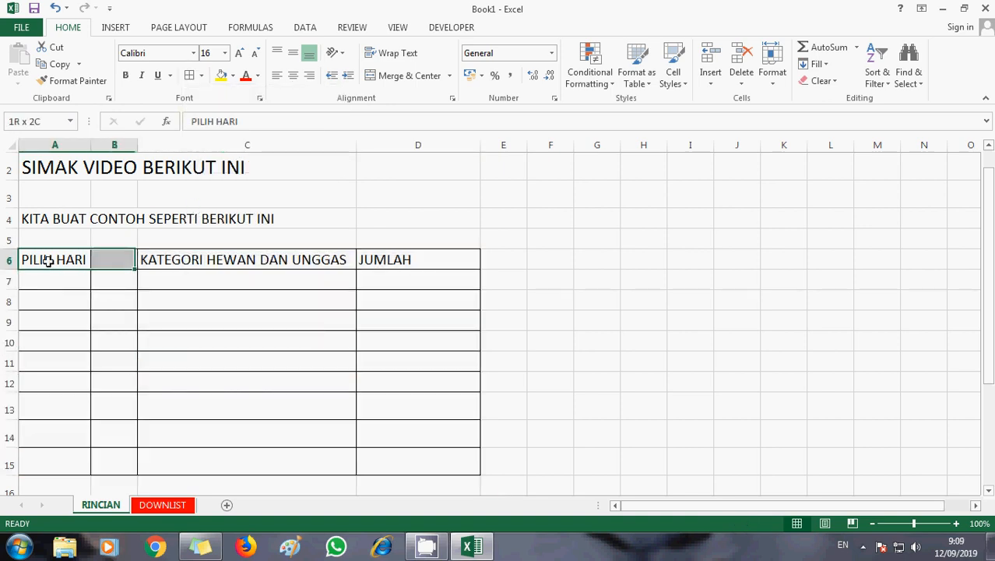
pyautogui.hotkey('shift', 'Left')
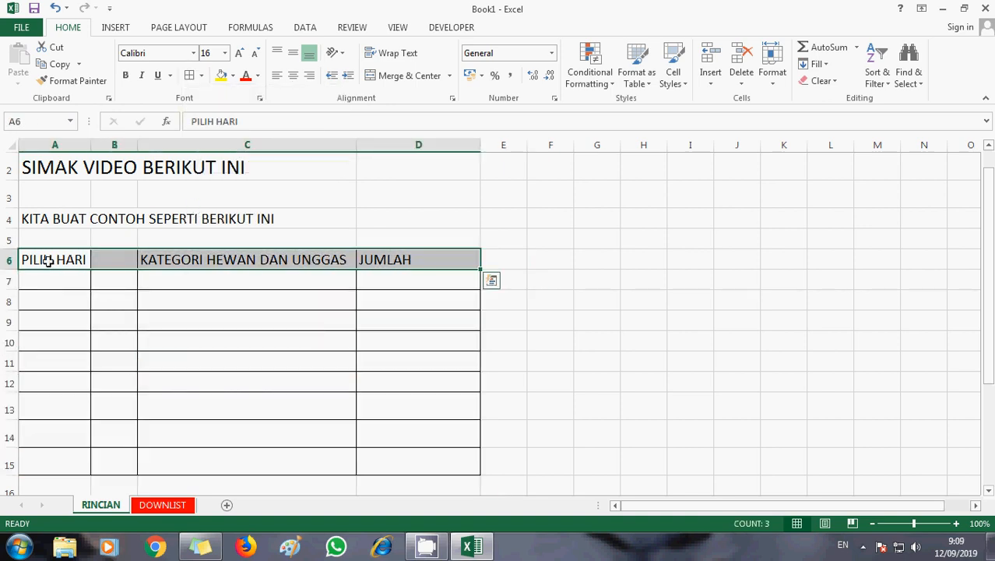
pyautogui.click(224, 78)
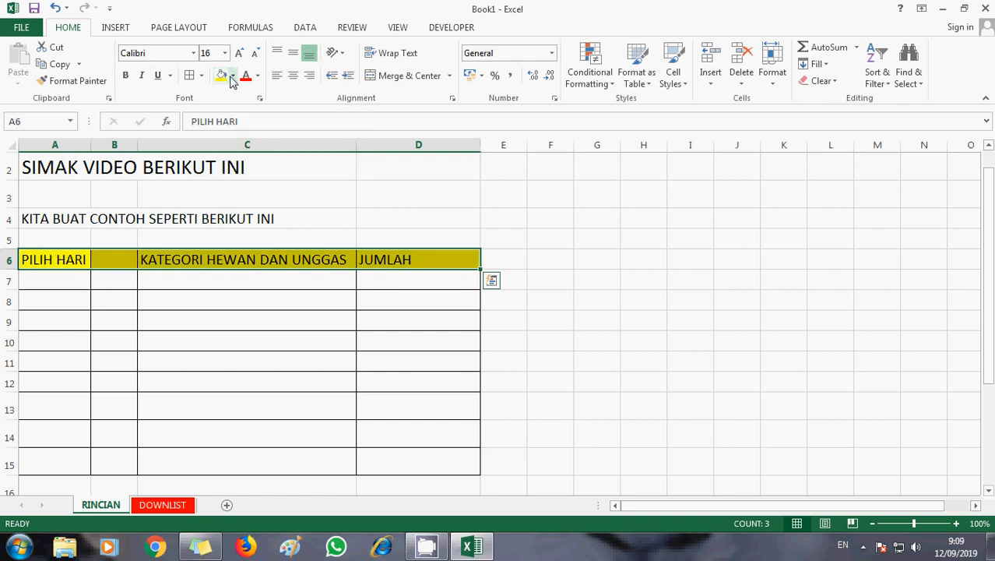
pyautogui.click(233, 75)
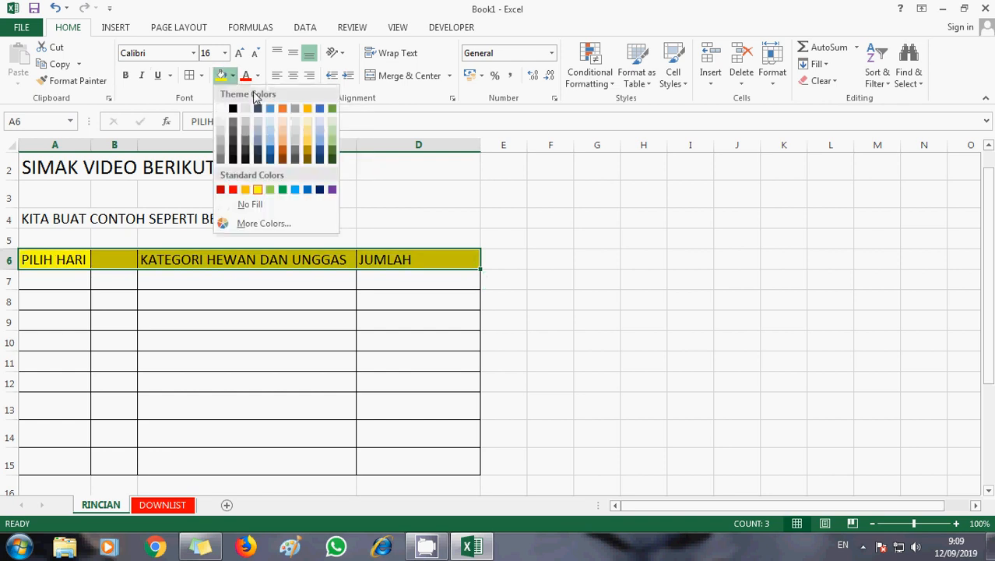
pyautogui.click(282, 189)
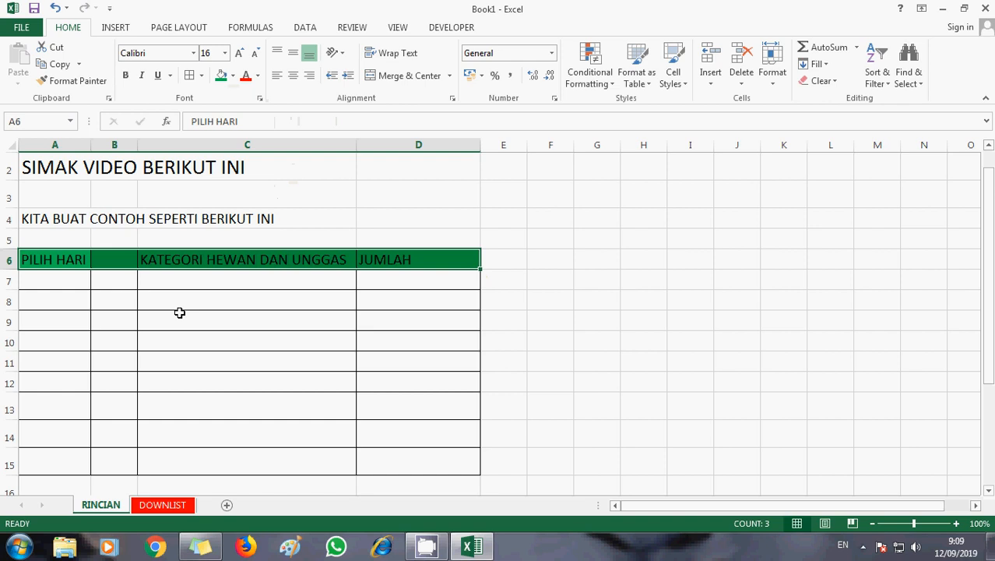
# Step: Rename the RINCIAN sheet as SUMMARY
pyautogui.click(38, 340)
pyautogui.click(42, 303)
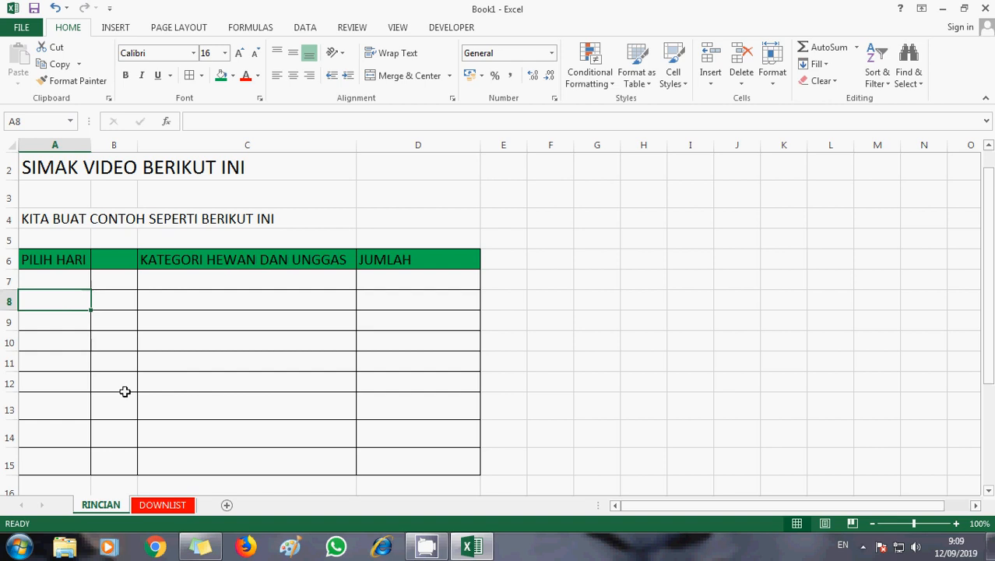
pyautogui.click(163, 504)
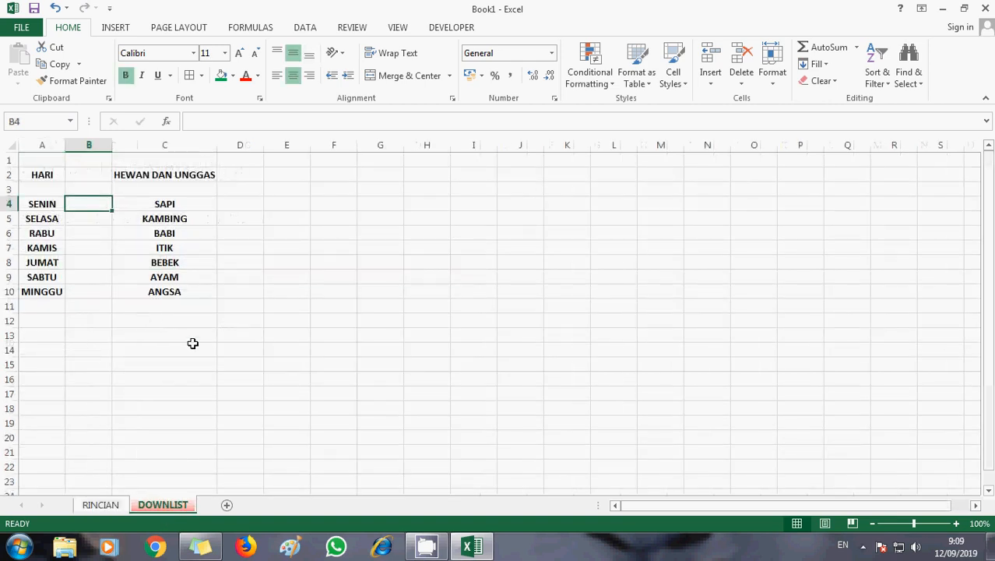
pyautogui.click(116, 505)
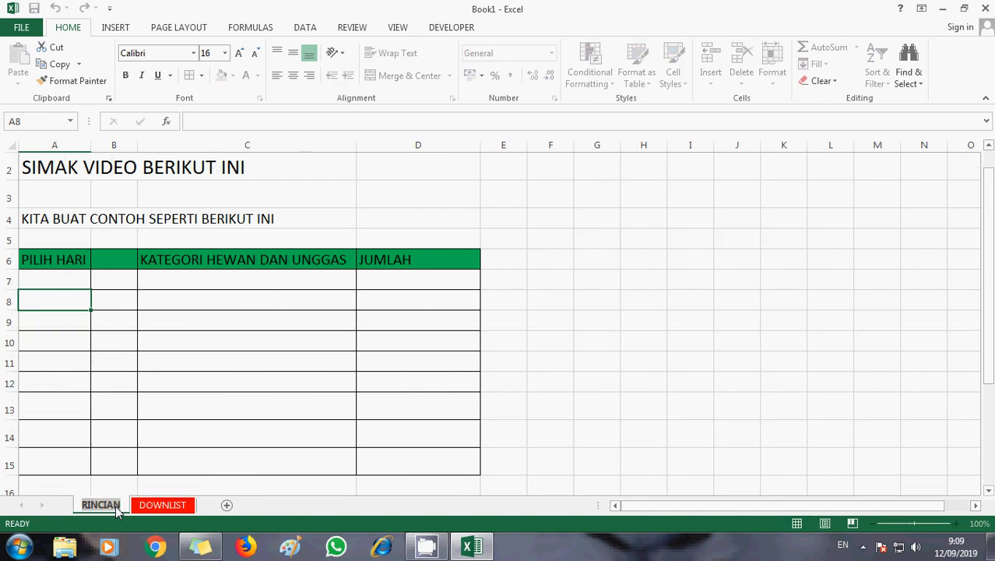
pyautogui.write('SUMMARY')
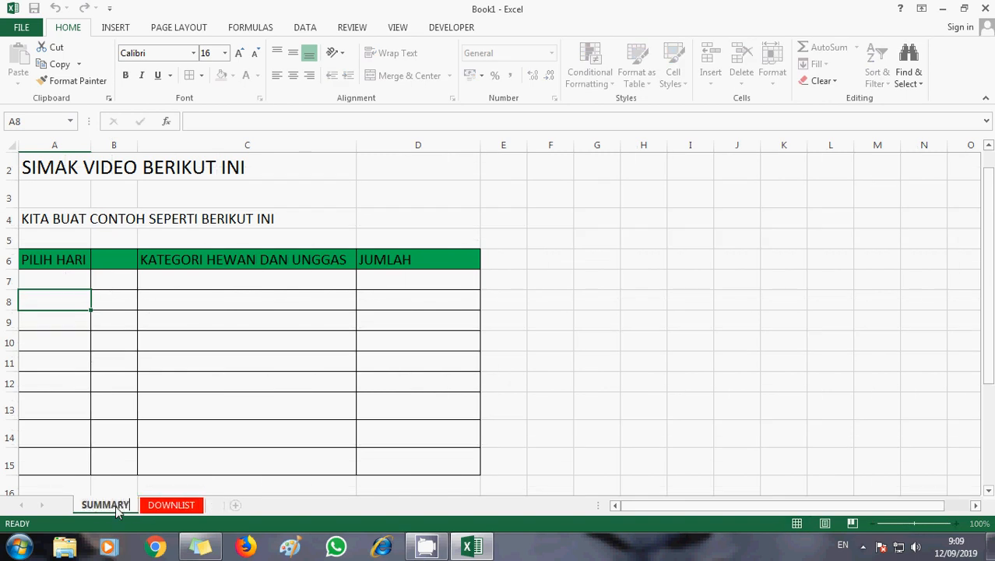
pyautogui.press('Return')
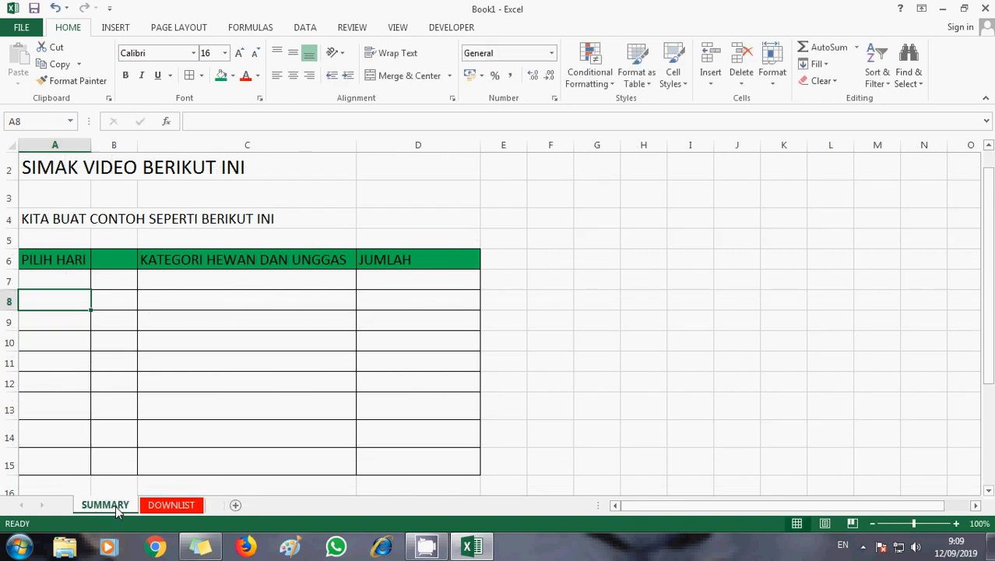
# Step: Add a new sheet after SUMMARY and name it RINCIAN PENJUALAN
pyautogui.click(237, 506)
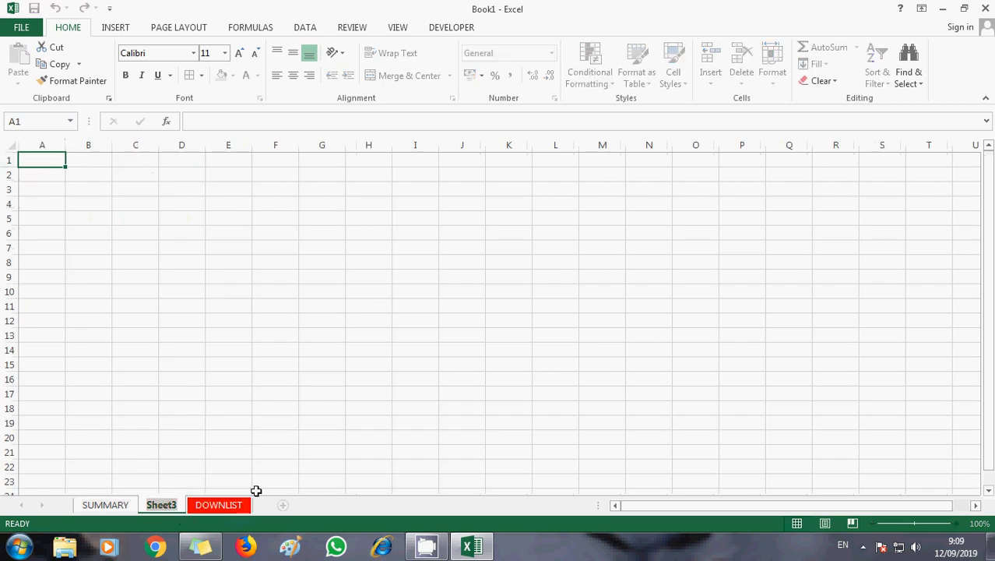
pyautogui.write('RINCI')
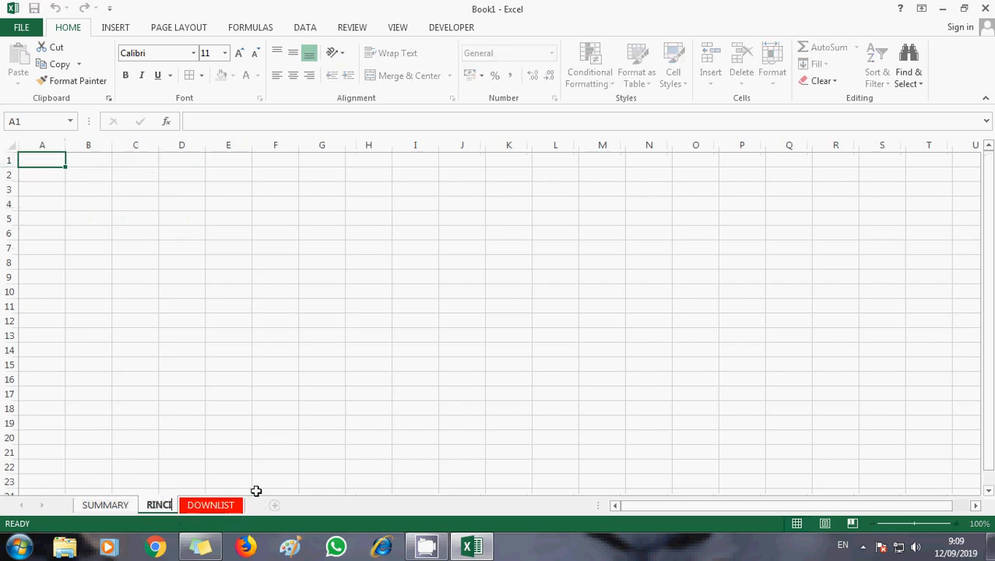
pyautogui.write('AN PENJUALAN')
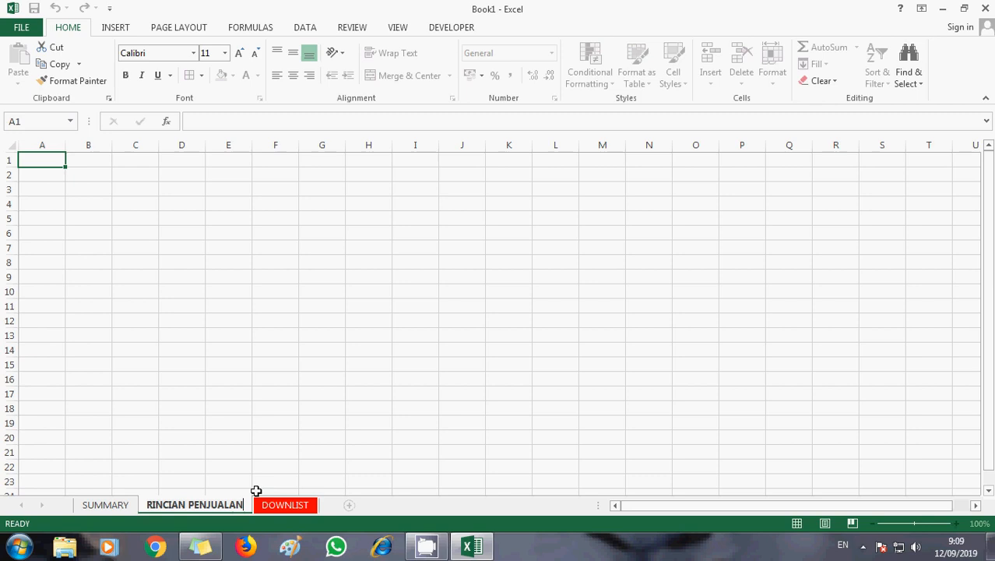
pyautogui.click(220, 395)
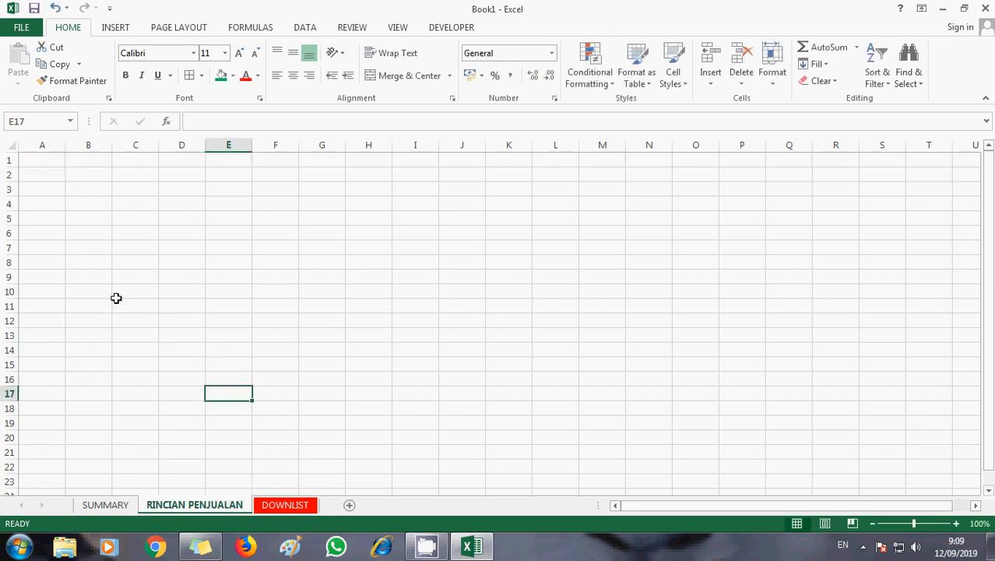
# Step: Enter the heading HEWAN DAN UNGGAS in cell A3 of the RINCIAN PENJUALAN sheet
pyautogui.click(47, 193)
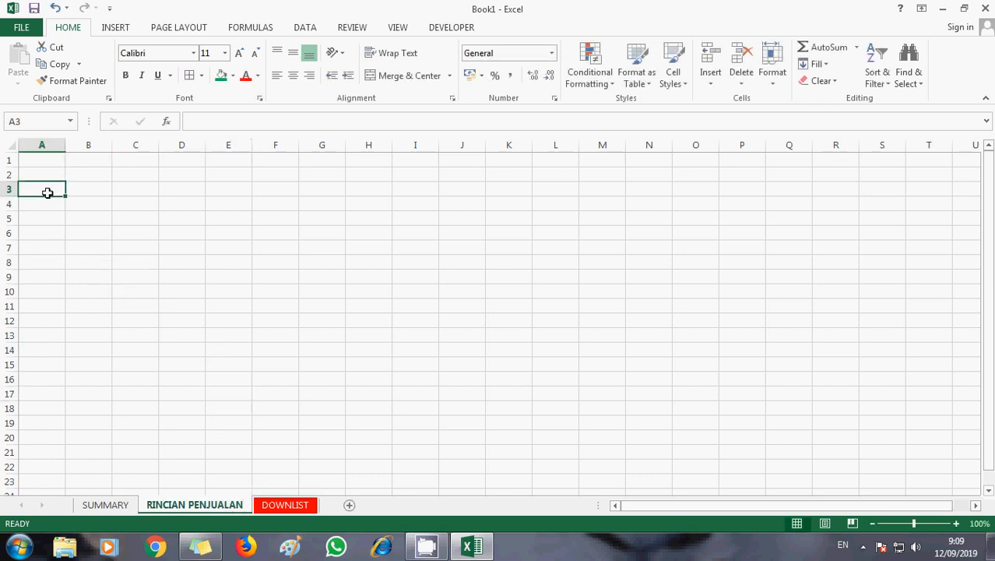
pyautogui.write('HEWAN')
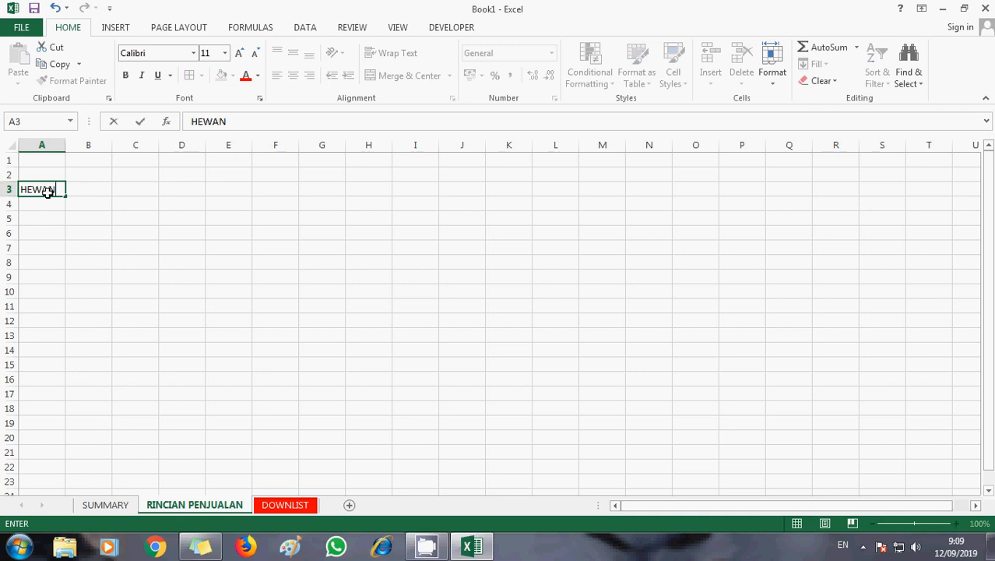
pyautogui.press('Return')
pyautogui.click(47, 192)
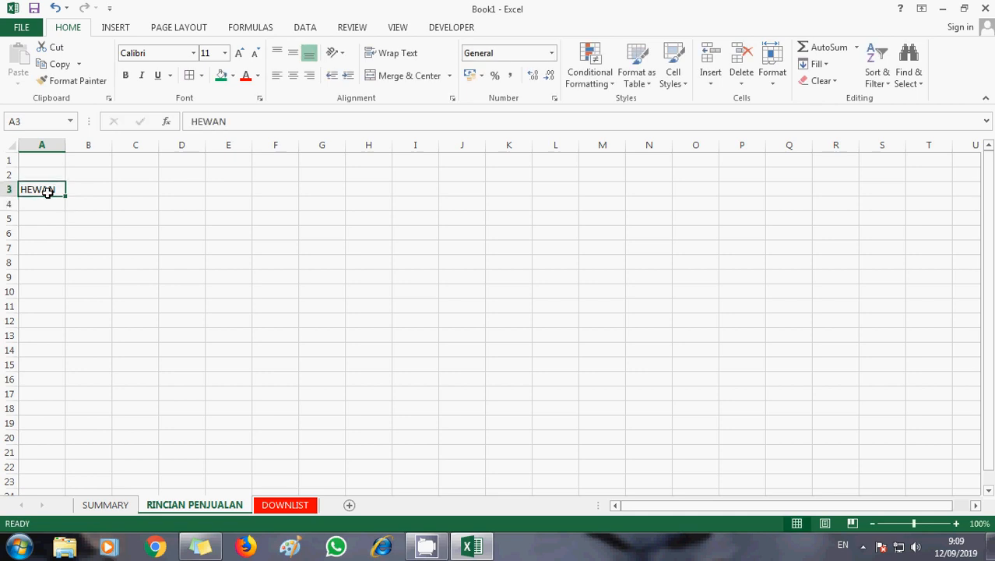
pyautogui.doubleClick(47, 193)
pyautogui.write('DAN UANG')
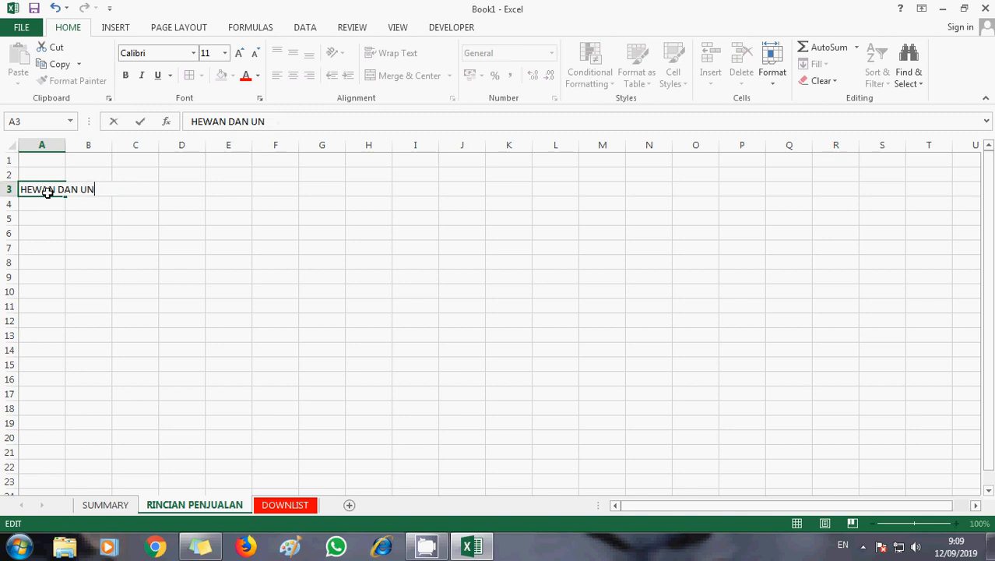
pyautogui.write('GGAS')
pyautogui.press('Return')
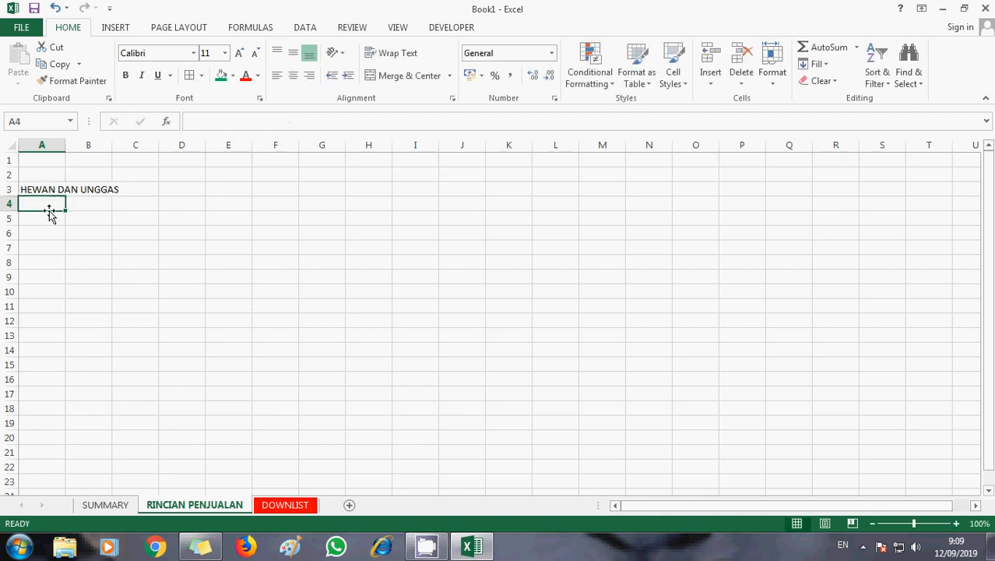
# Step: Insert a column before the HEWAN DAN UNGGAS heading and enter the heading HARI in cell A3
pyautogui.click(35, 146)
pyautogui.rightClick(32, 146)
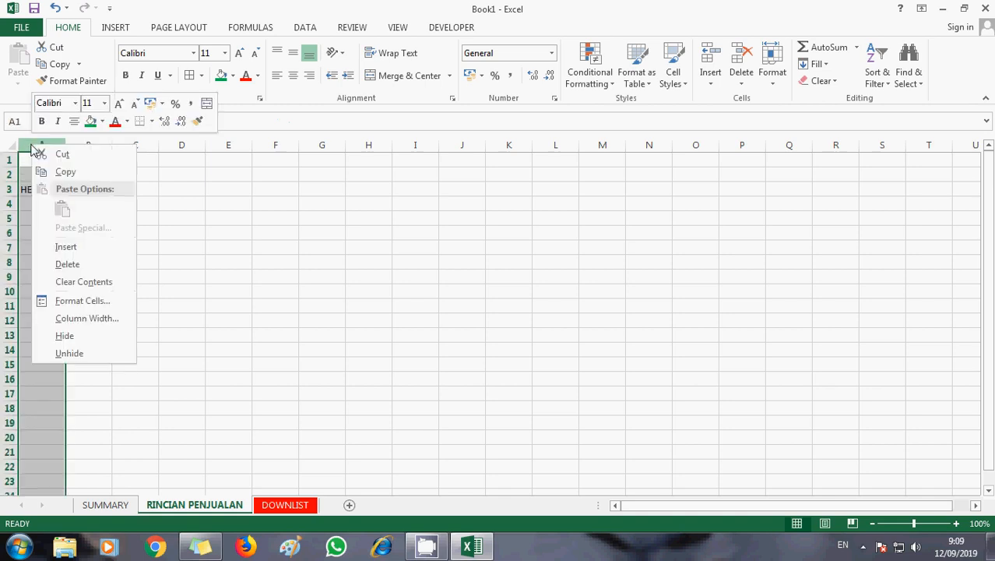
pyautogui.click(67, 244)
pyautogui.click(46, 191)
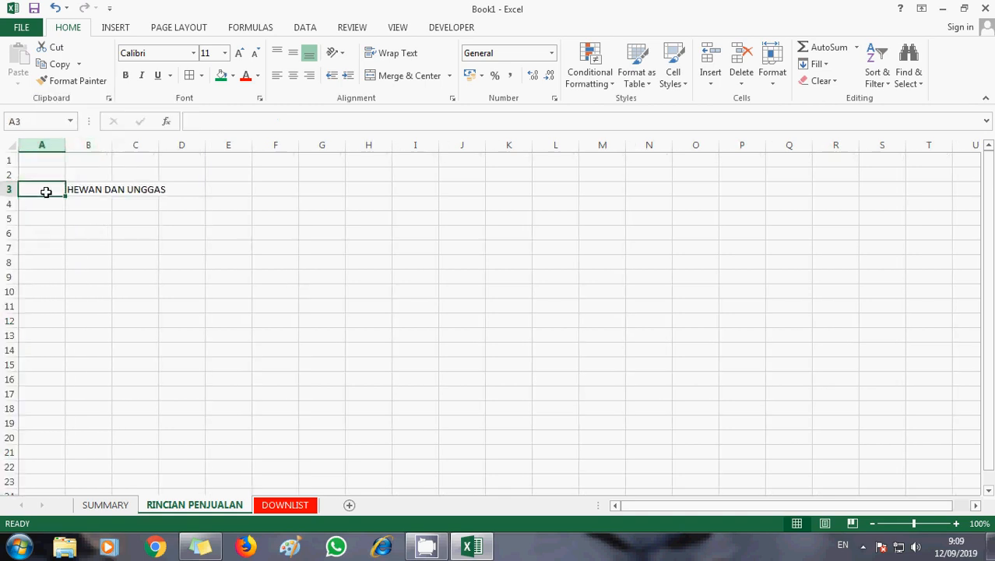
pyautogui.write('HARI')
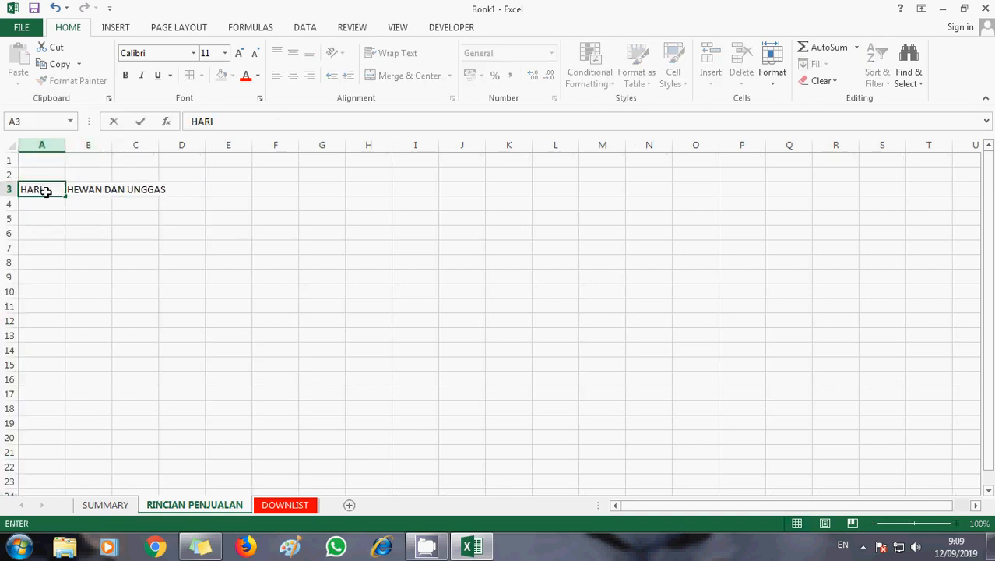
pyautogui.press('Return')
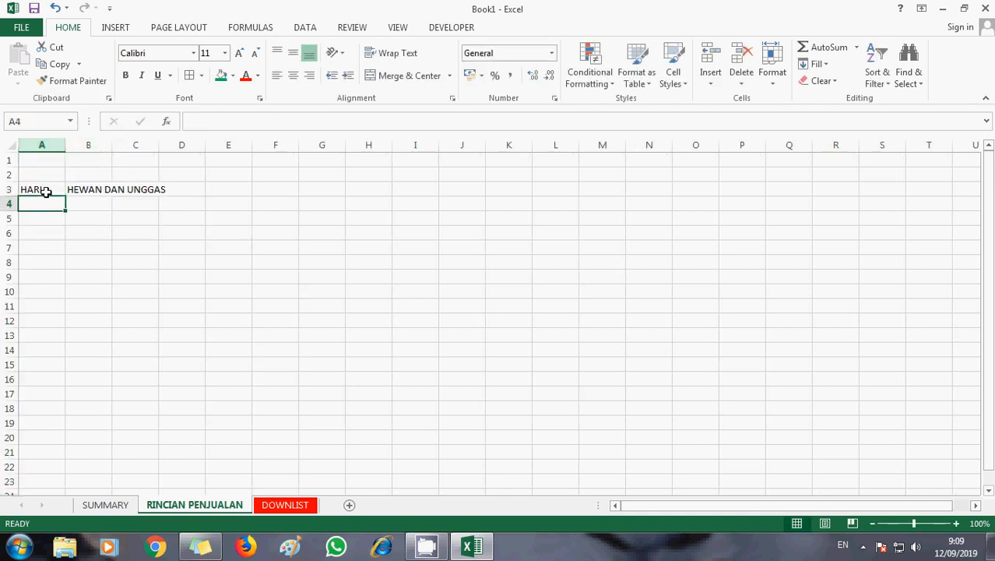
# Step: Enter the heading PENJUALAN in cell C3 and widen columns B and C to fit their headings
pyautogui.doubleClick(112, 146)
pyautogui.click(200, 190)
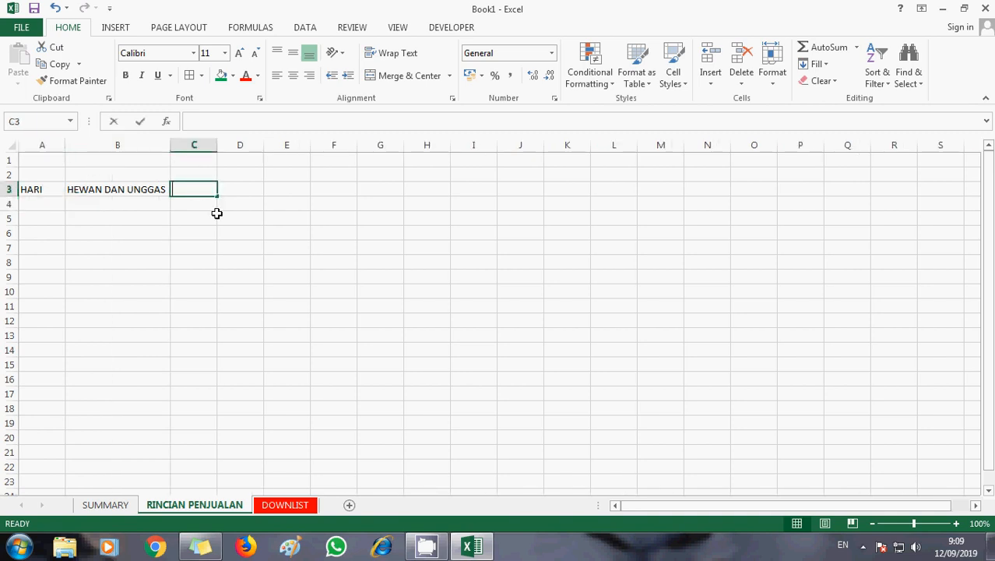
pyautogui.write('N')
pyautogui.write('E')
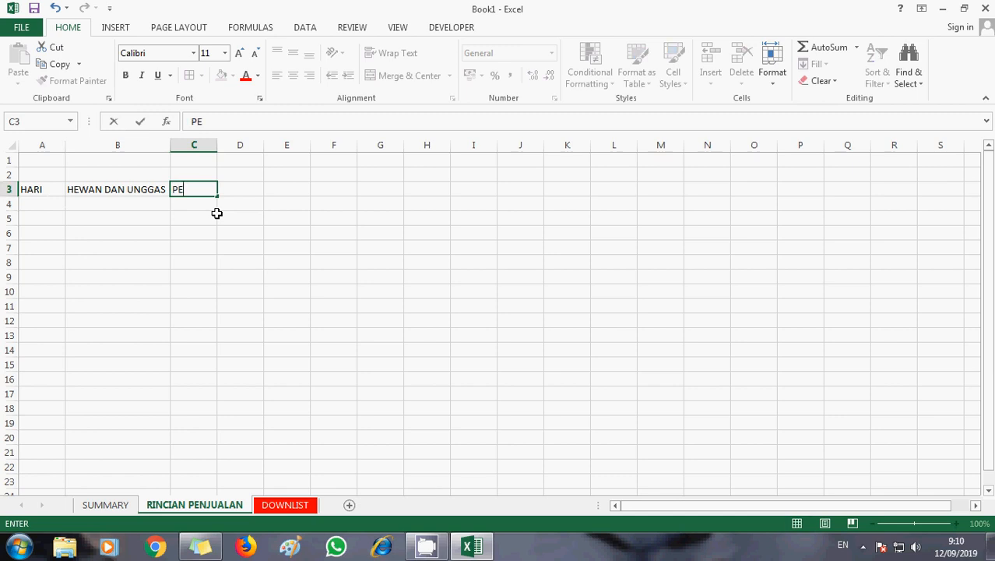
pyautogui.write('NJUALAN')
pyautogui.press('Return')
pyautogui.press('Return')
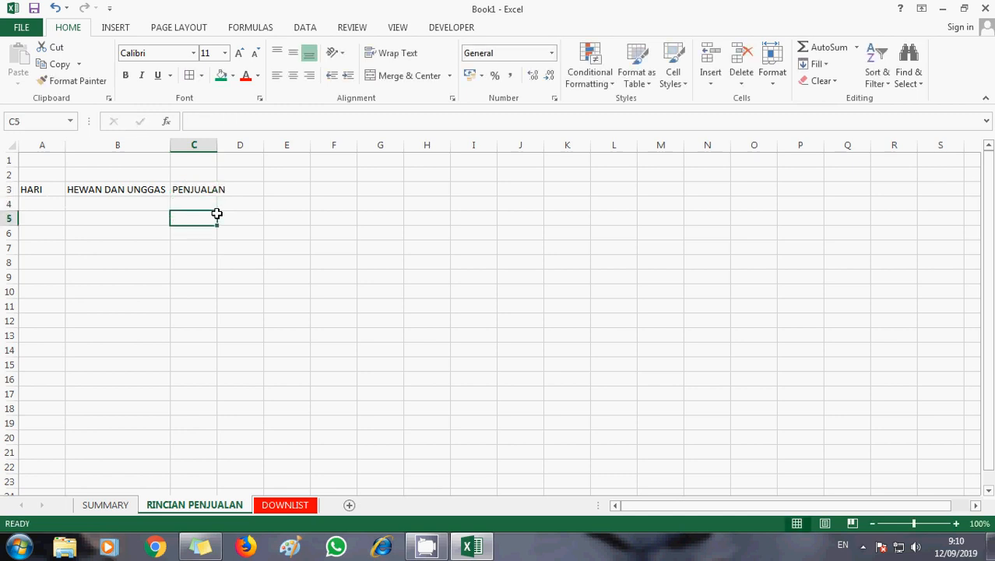
pyautogui.moveTo(217, 145); pyautogui.dragTo(229, 144)
pyautogui.click(290, 218)
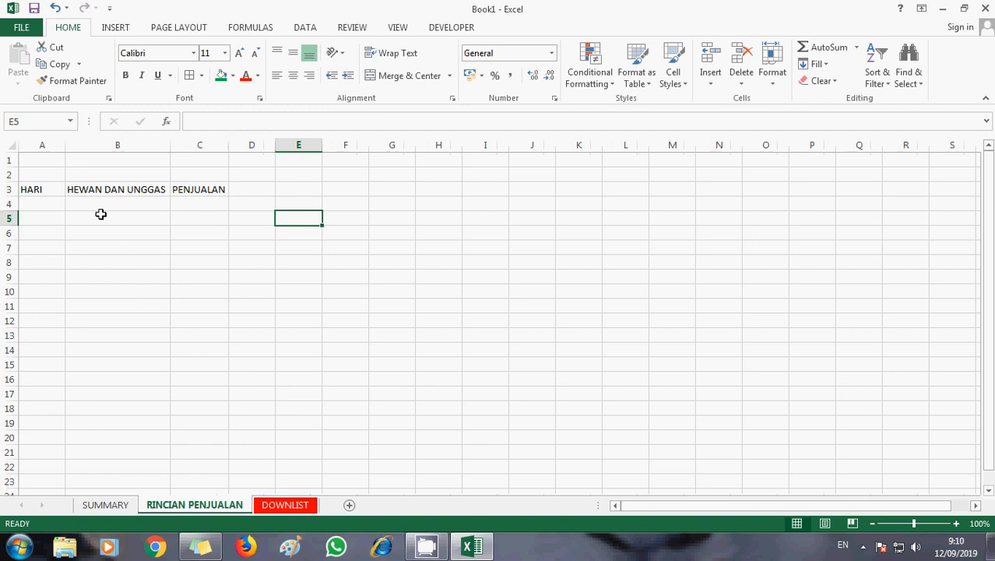
# Step: Try to add list data validation to cell A5 with DOWNLIST!$A$4 as the source
pyautogui.click(45, 219)
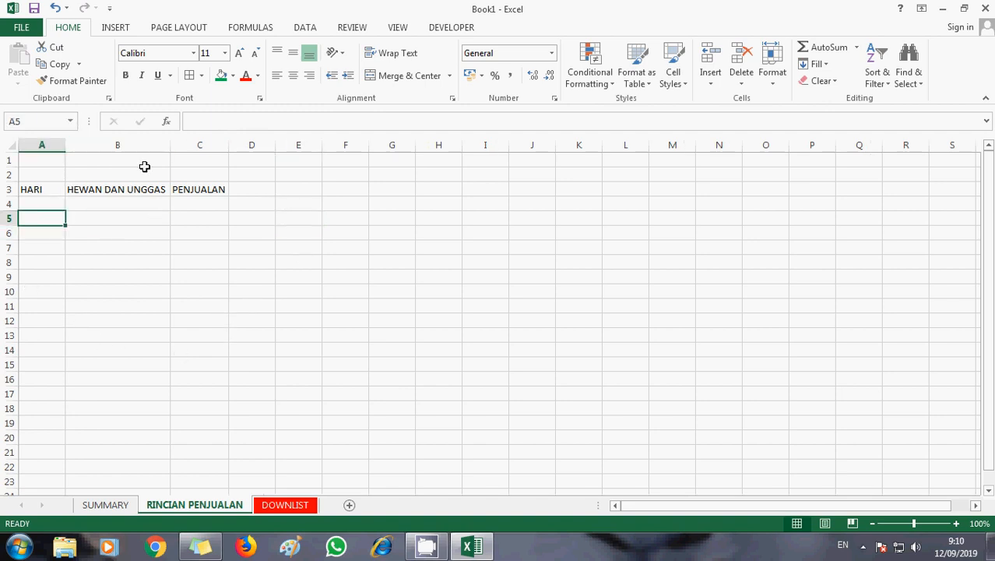
pyautogui.click(299, 29)
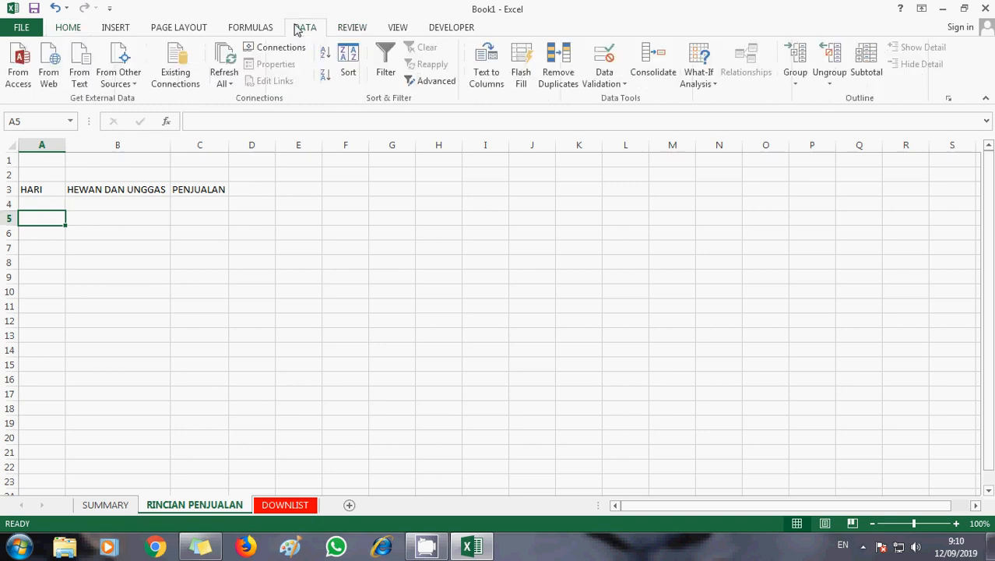
pyautogui.click(623, 84)
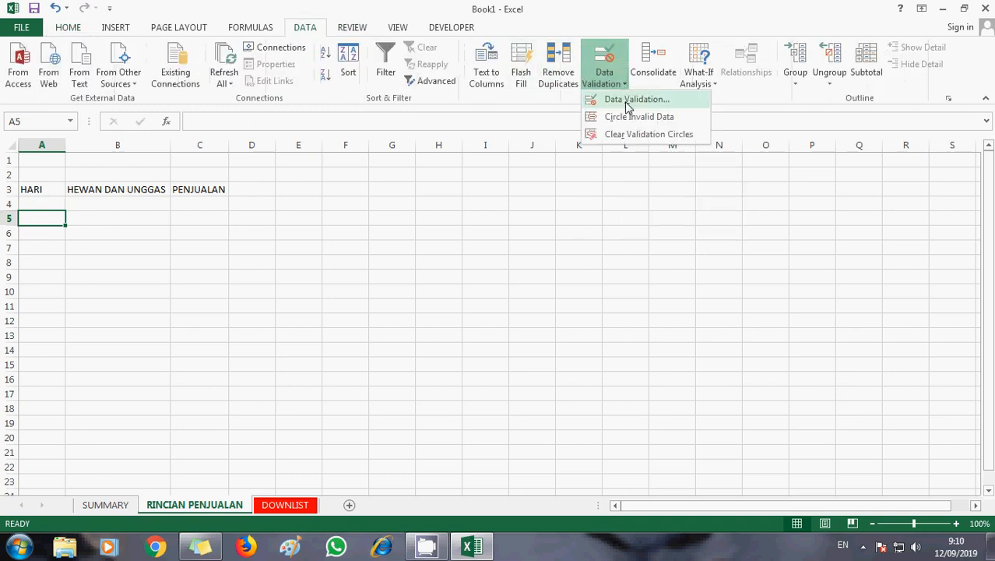
pyautogui.click(628, 102)
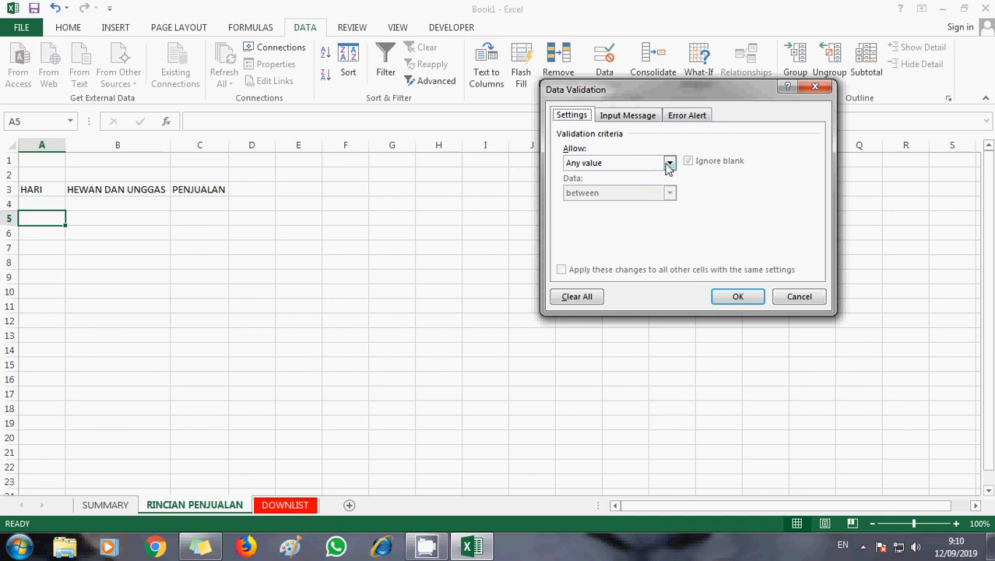
pyautogui.click(668, 163)
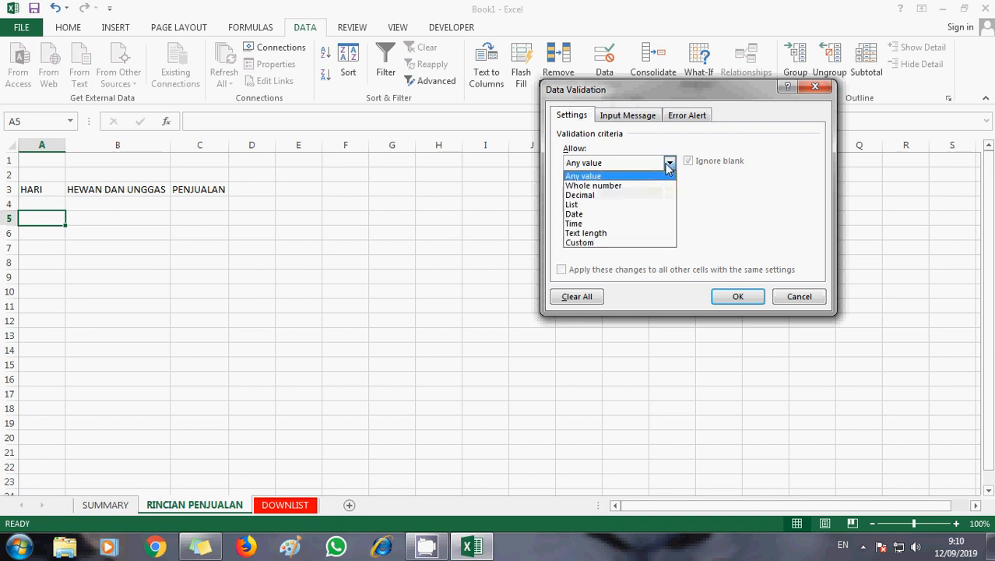
pyautogui.click(585, 205)
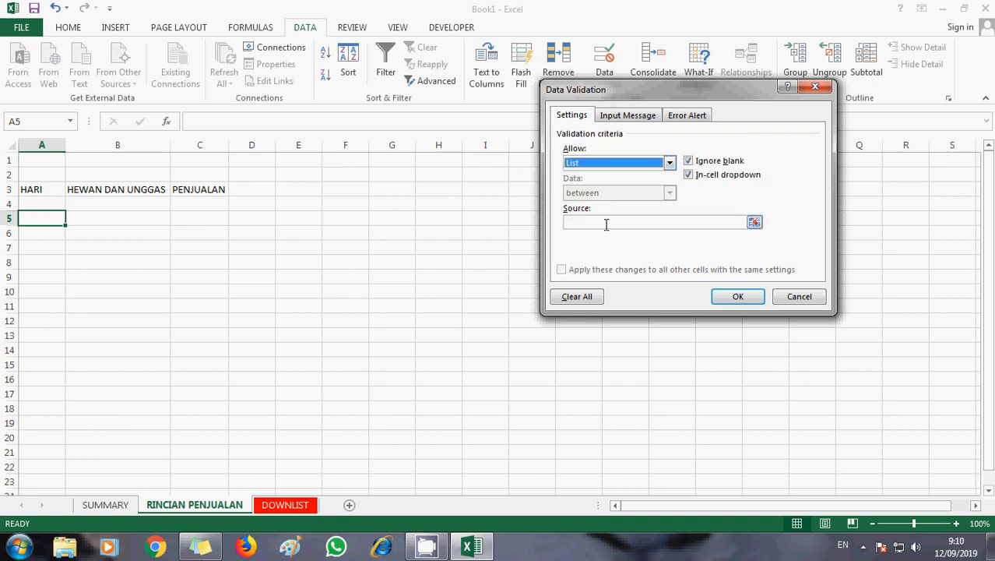
pyautogui.click(607, 221)
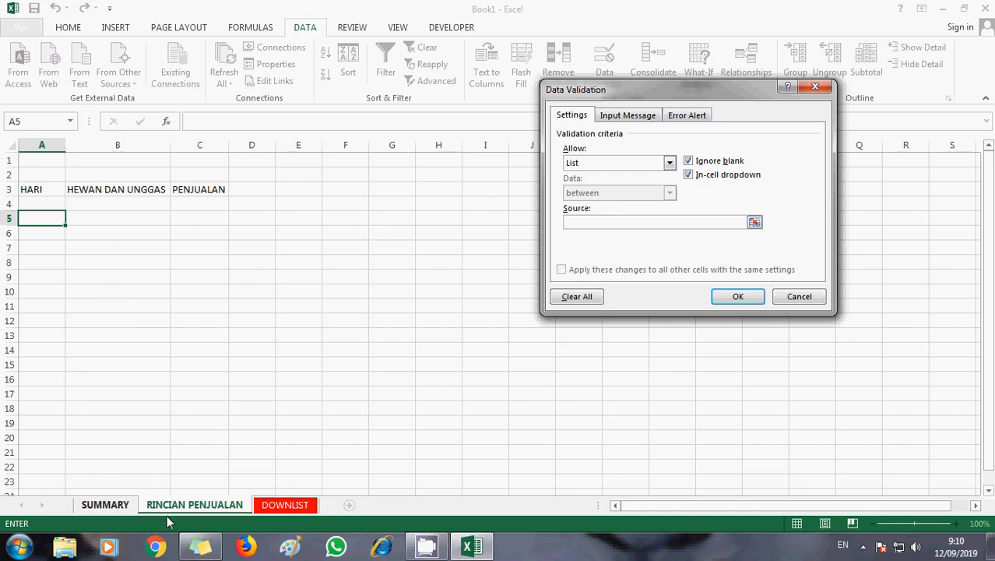
pyautogui.click(282, 506)
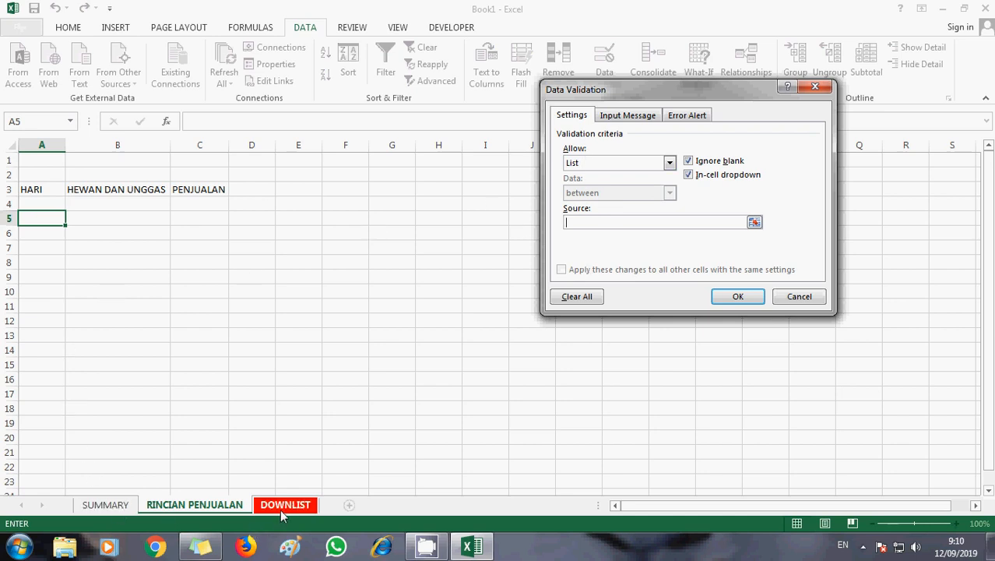
pyautogui.click(48, 204)
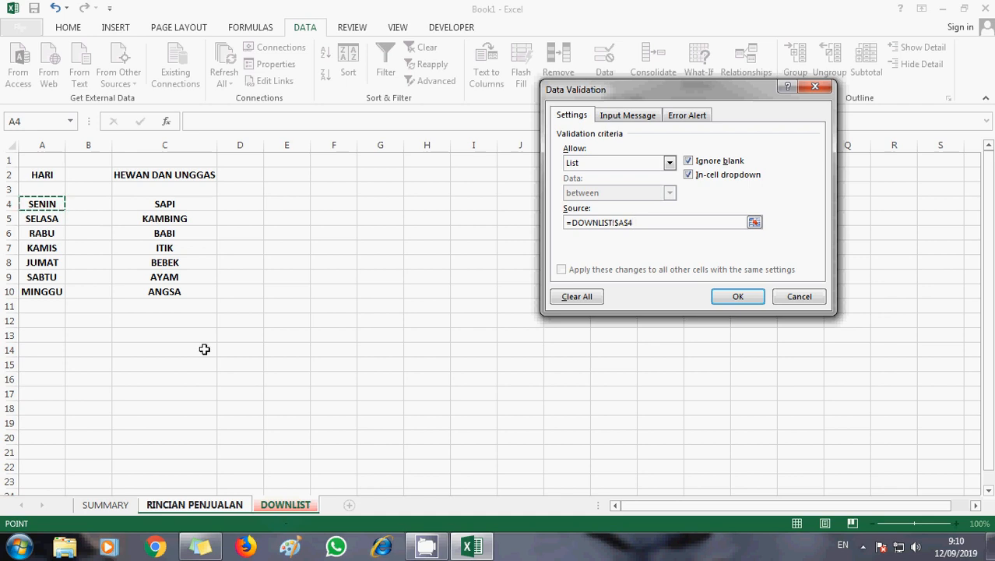
pyautogui.press('Return')
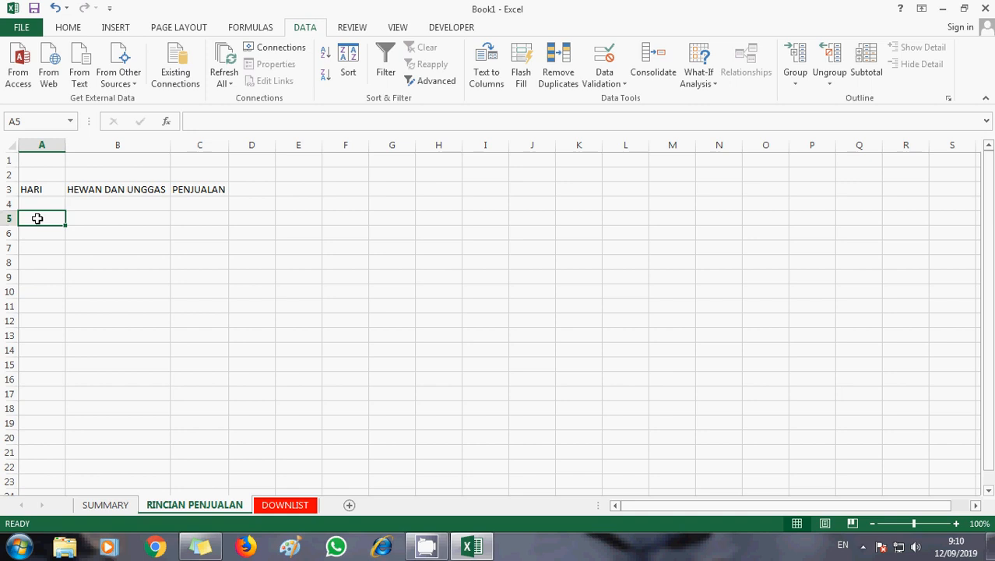
# Step: Add list data validation to cell A5 with DOWNLIST!$A$4:$A$10 as the source and check its dropdown
pyautogui.click(604, 78)
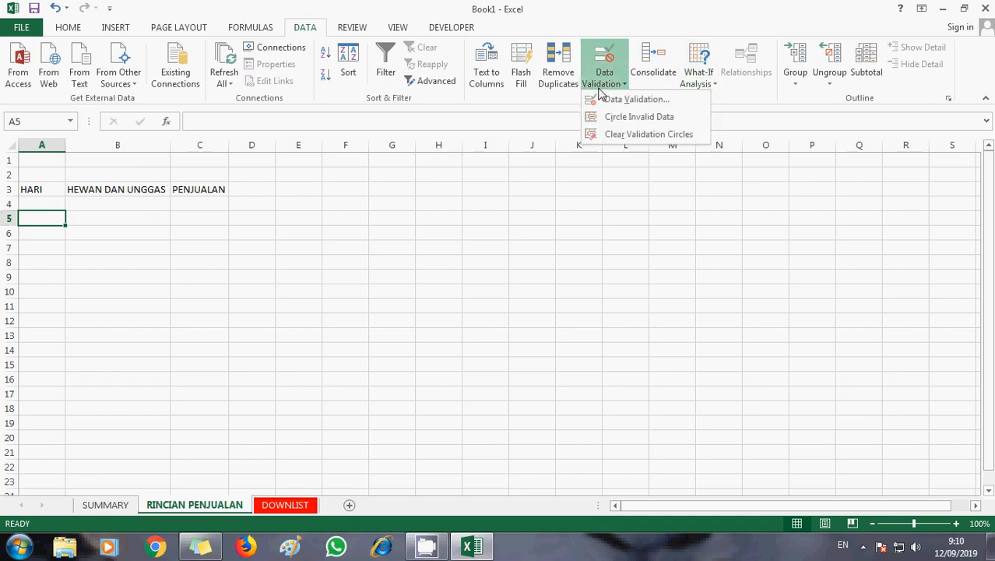
pyautogui.click(611, 99)
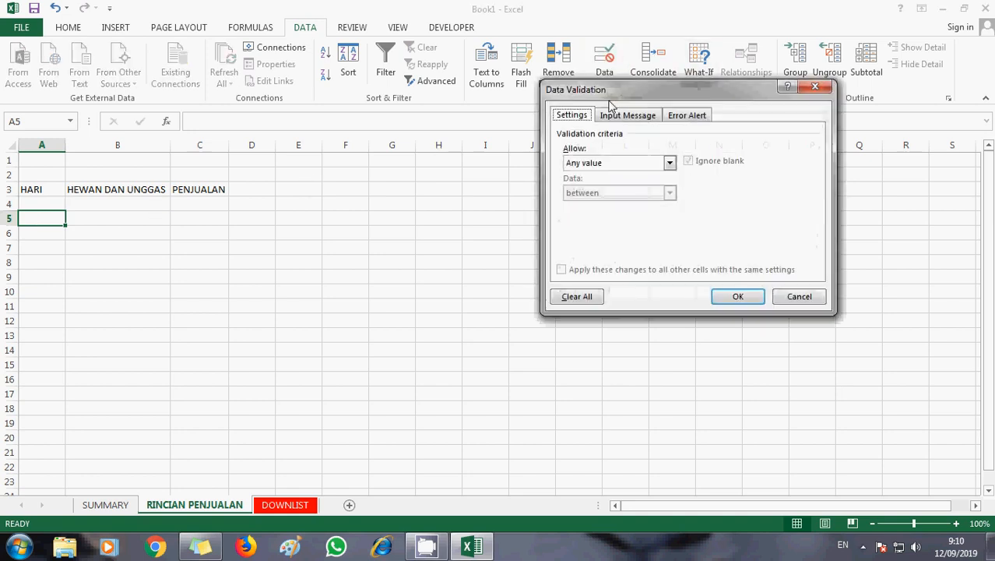
pyautogui.click(667, 163)
pyautogui.click(607, 206)
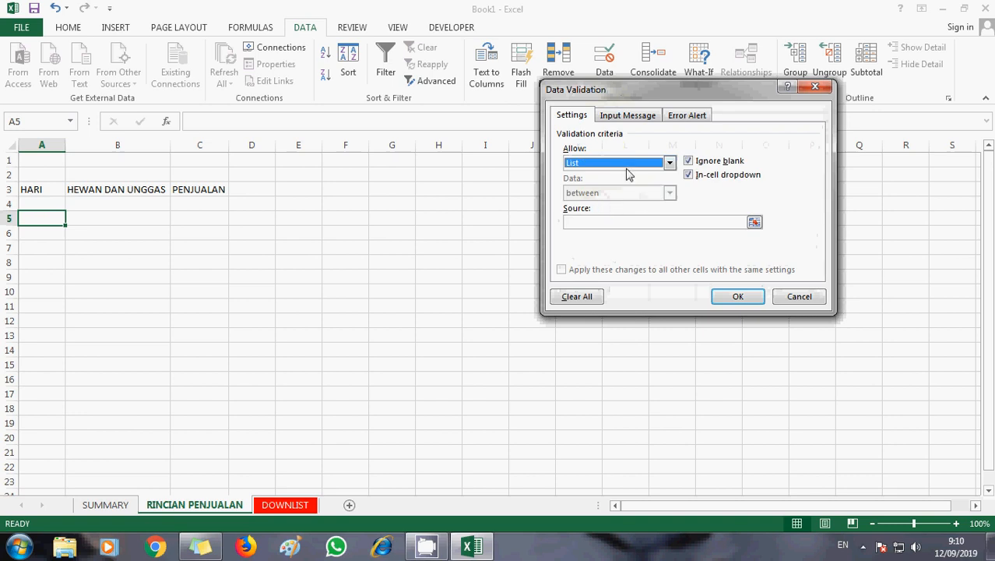
pyautogui.click(648, 221)
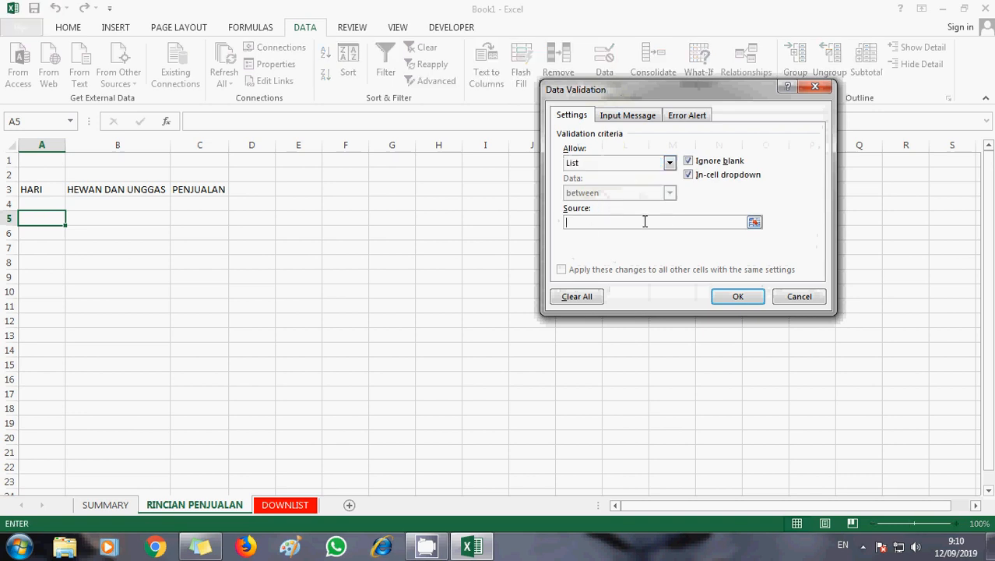
pyautogui.click(287, 506)
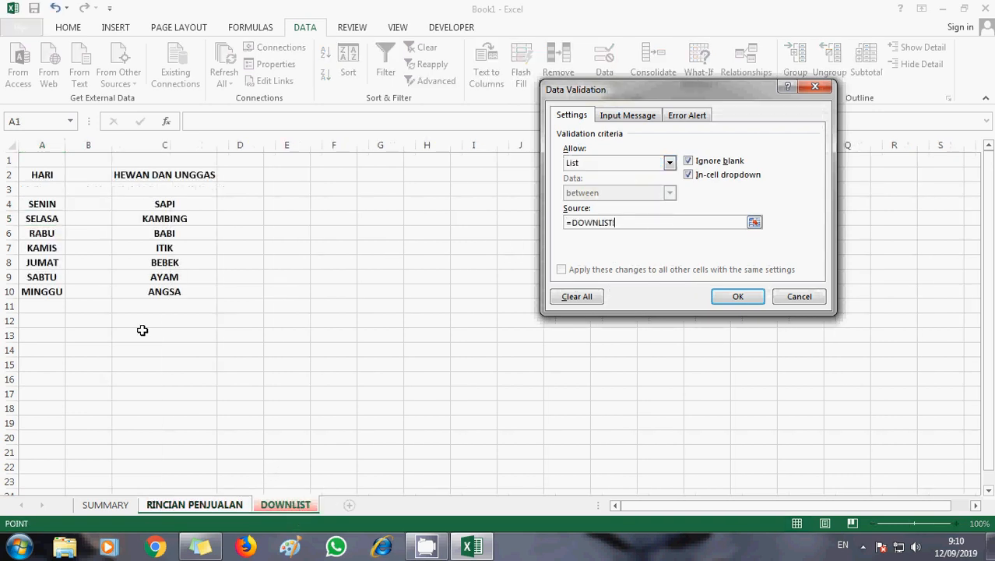
pyautogui.click(55, 205)
pyautogui.hotkey('shift', 'Down')
pyautogui.hotkey('shift', 'Down')
pyautogui.hotkey('shift', 'Down')
pyautogui.hotkey('shift', 'Down')
pyautogui.hotkey('shift', 'Down')
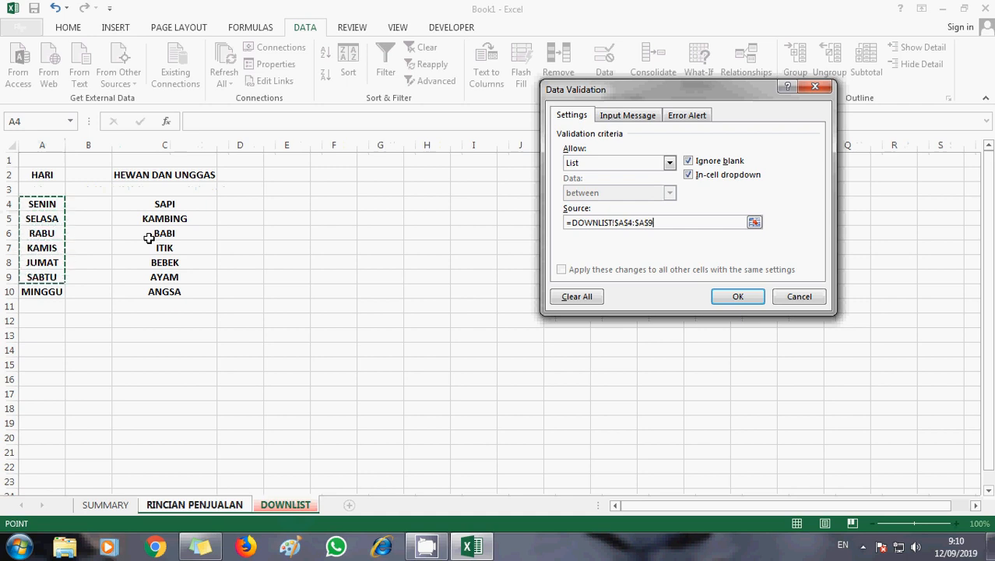
pyautogui.hotkey('shift', 'Down')
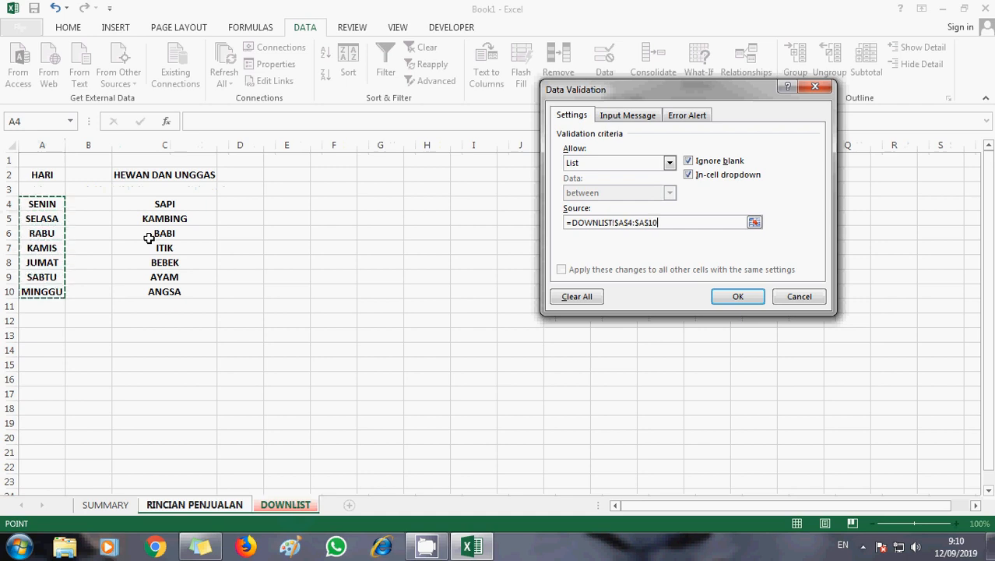
pyautogui.click(737, 296)
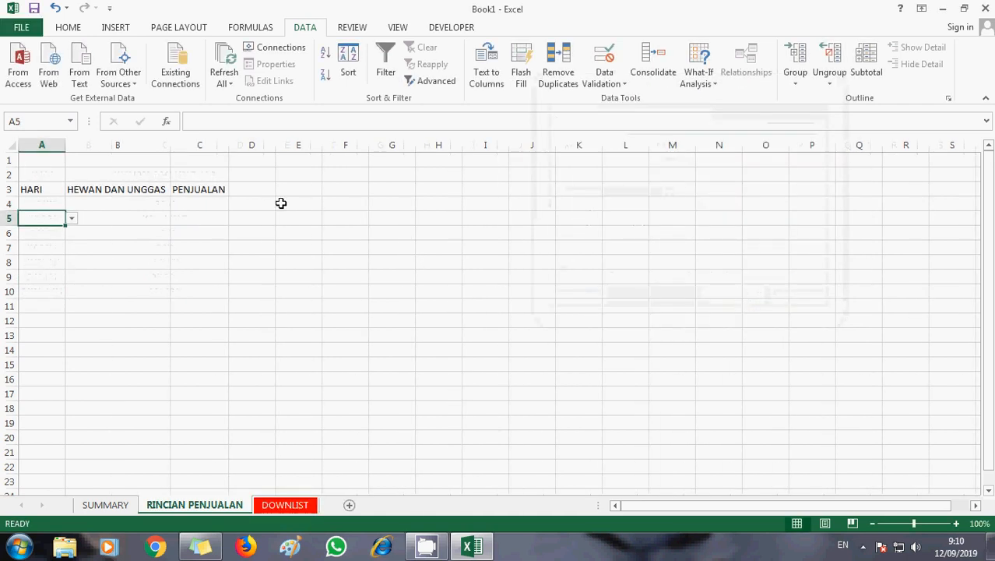
pyautogui.click(72, 219)
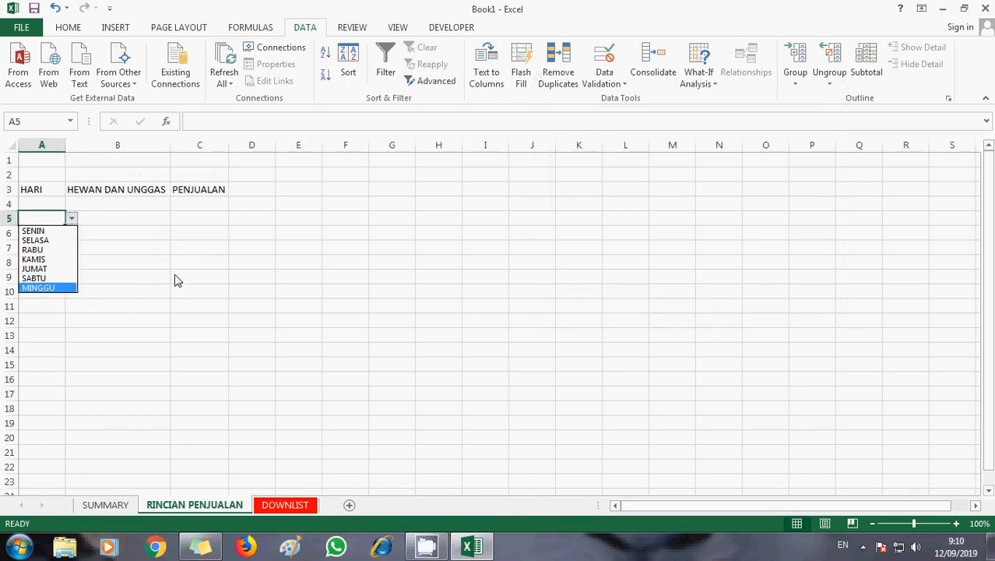
pyautogui.click(134, 232)
# Step: Fill the day dropdown from cell A5 down through cell A20
pyautogui.click(113, 216)
pyautogui.click(42, 219)
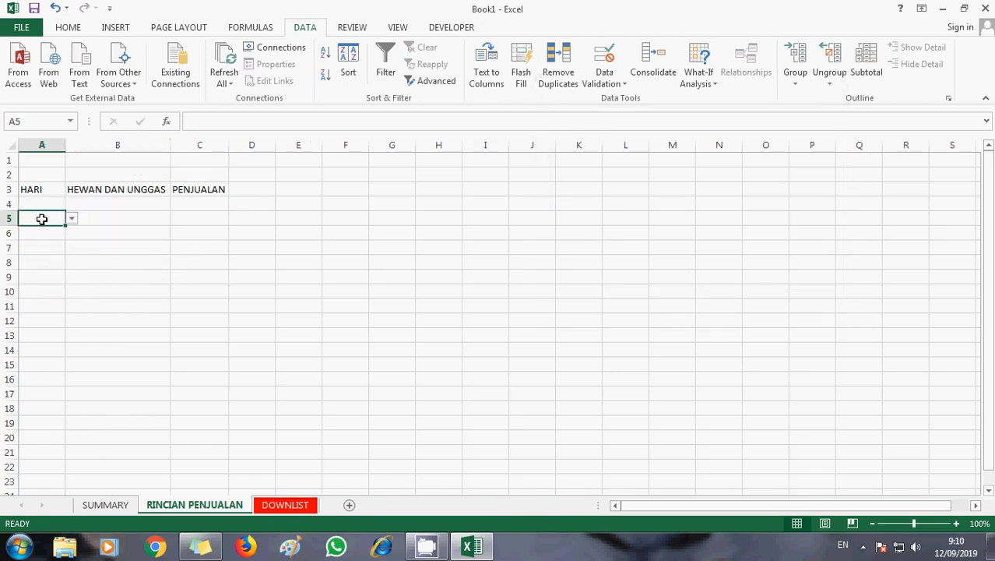
pyautogui.hotkey('shift', 'Down')
pyautogui.hotkey('shift', 'Down')
pyautogui.hotkey('shift', 'Down')
pyautogui.hotkey('shift', 'Down')
pyautogui.hotkey('shift', 'Down')
pyautogui.hotkey('shift', 'Down')
pyautogui.hotkey('shift', 'Down')
pyautogui.hotkey('shift', 'Down')
pyautogui.hotkey('shift', 'Down')
pyautogui.hotkey('shift', 'Down')
pyautogui.hotkey('shift', 'Down')
pyautogui.hotkey('shift', 'Down')
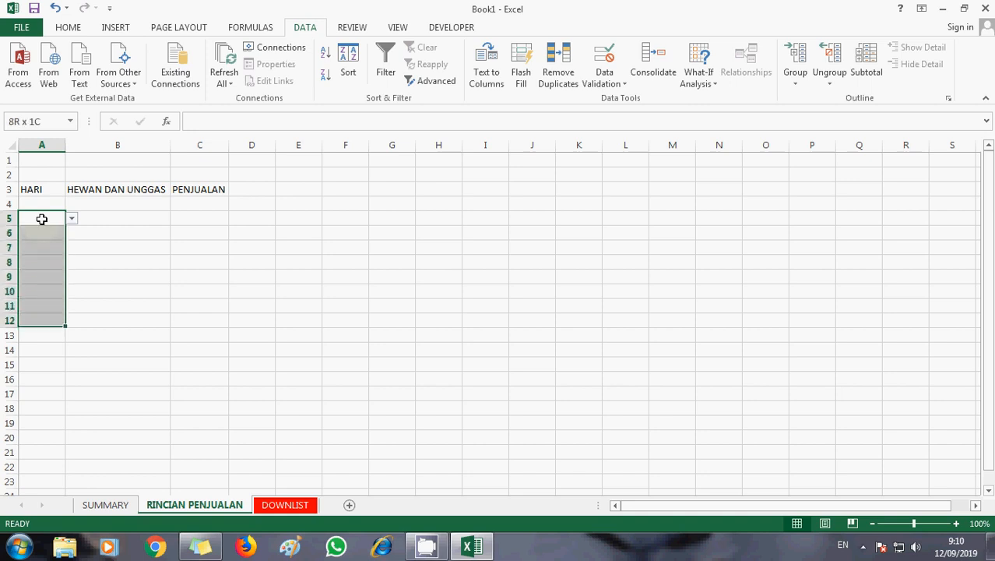
pyautogui.hotkey('shift', 'Down')
pyautogui.hotkey('shift', 'Down')
pyautogui.hotkey('shift', 'Down')
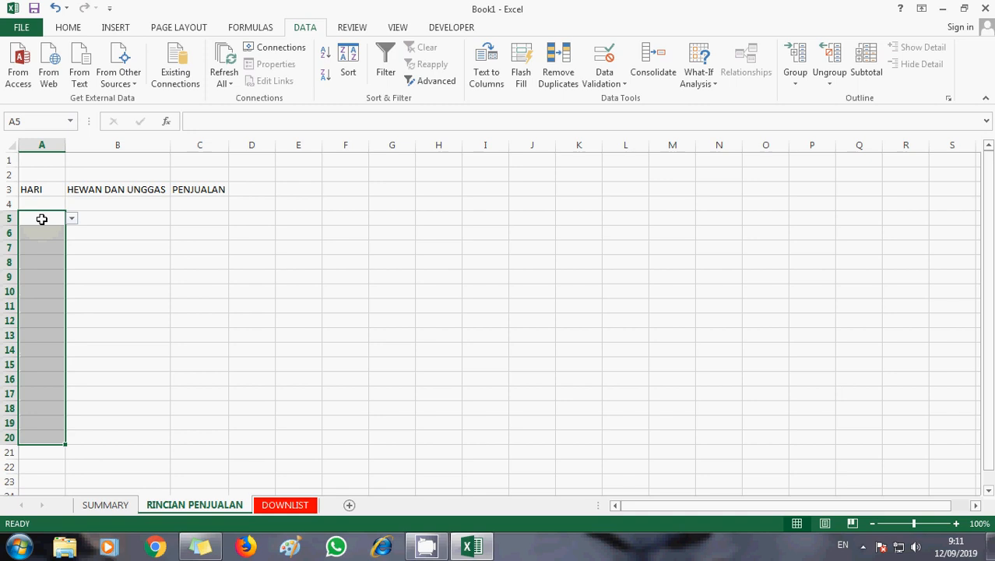
# Step: Check several cells between A8 and A20 for the day dropdown and open the list in A20
pyautogui.click(45, 265)
pyautogui.click(37, 319)
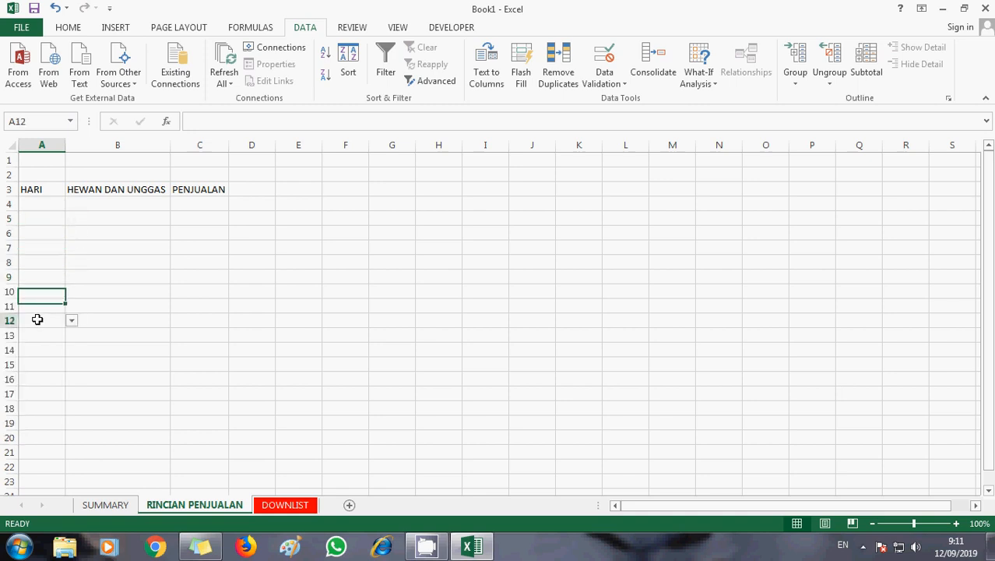
pyautogui.click(36, 365)
pyautogui.click(34, 393)
pyautogui.click(25, 421)
pyautogui.click(23, 437)
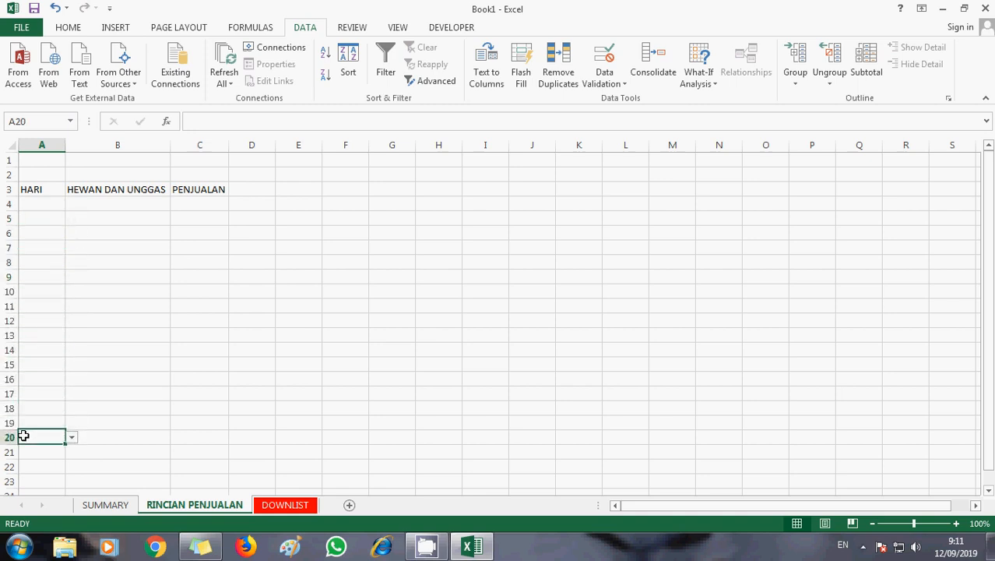
pyautogui.click(71, 439)
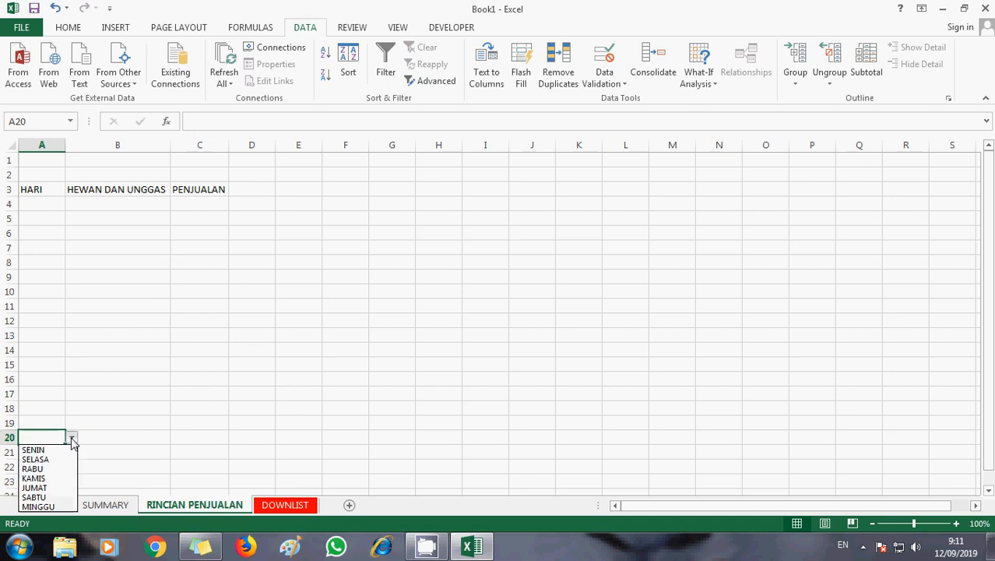
pyautogui.click(62, 356)
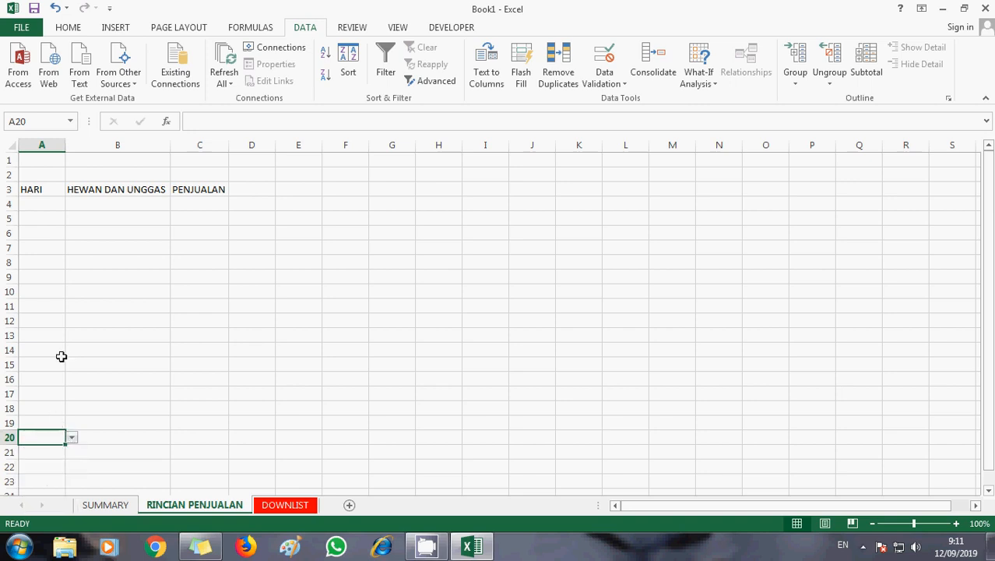
# Step: Apply all borders to the range A3:C20 of the RINCIAN PENJUALAN sheet
pyautogui.click(37, 192)
pyautogui.hotkey('shift', 'Right')
pyautogui.hotkey('shift', 'Right')
pyautogui.hotkey('shift', 'Down')
pyautogui.hotkey('shift', 'Down')
pyautogui.hotkey('shift', 'Down')
pyautogui.hotkey('shift', 'Down')
pyautogui.hotkey('shift', 'Down')
pyautogui.hotkey('shift', 'Down')
pyautogui.hotkey('shift', 'Down')
pyautogui.hotkey('shift', 'Down')
pyautogui.hotkey('shift', 'Down')
pyautogui.hotkey('shift', 'Down')
pyautogui.hotkey('shift', 'Down')
pyautogui.hotkey('shift', 'Down')
pyautogui.hotkey('shift', 'Down')
pyautogui.hotkey('shift', 'Down')
pyautogui.hotkey('shift', 'Down')
pyautogui.hotkey('shift', 'Down')
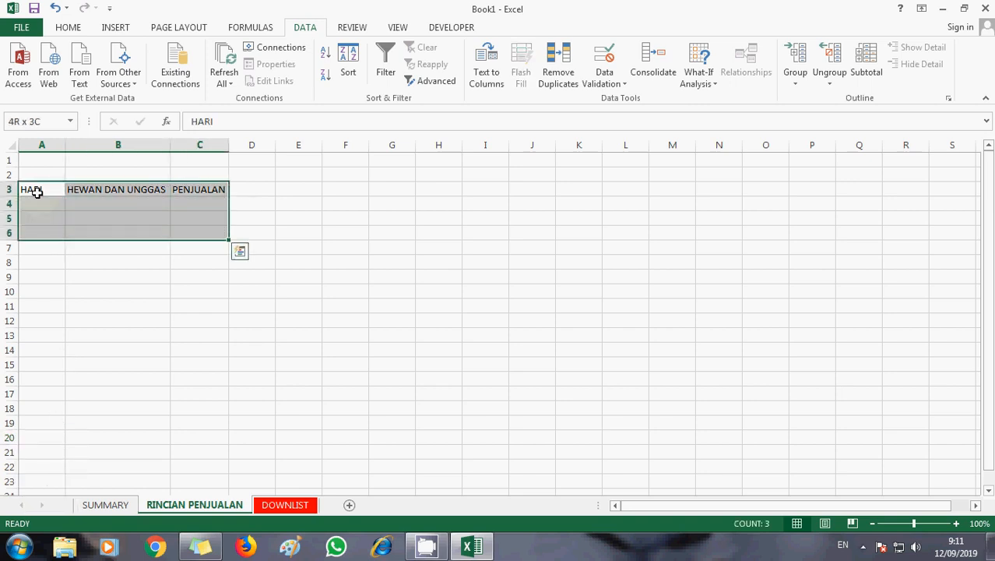
pyautogui.hotkey('shift', 'Down')
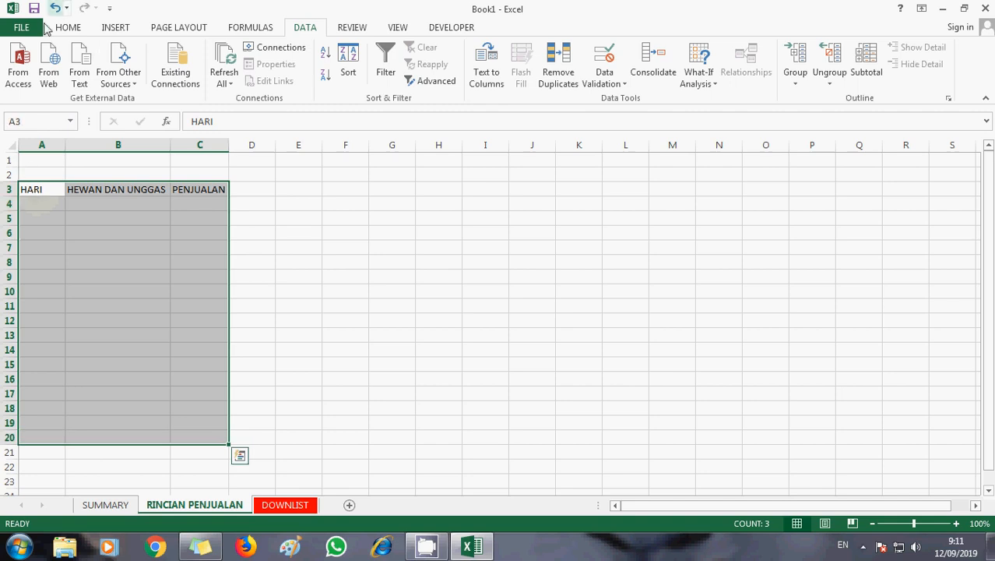
pyautogui.click(68, 28)
pyautogui.click(191, 78)
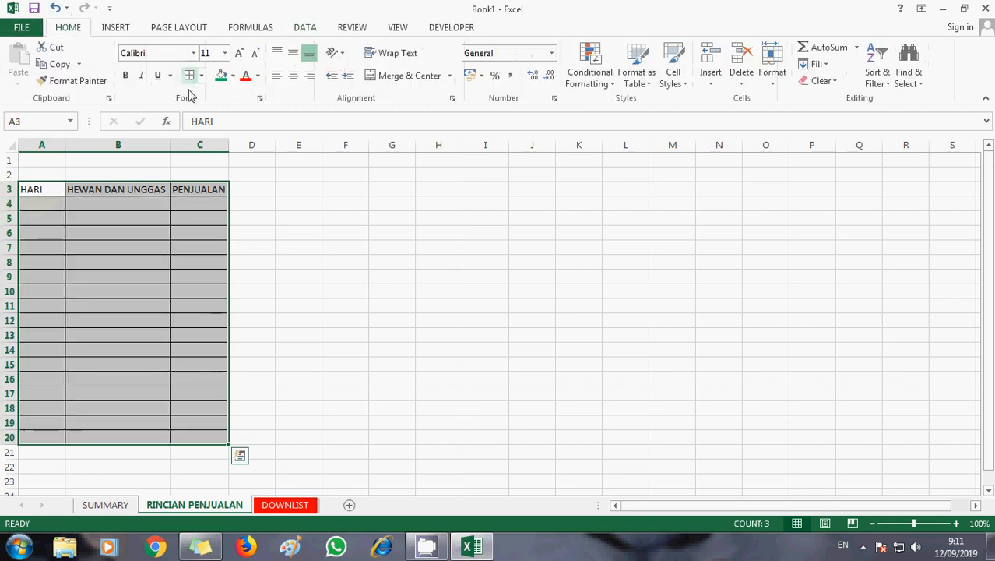
# Step: Make the headings in row 3 bold
pyautogui.click(8, 190)
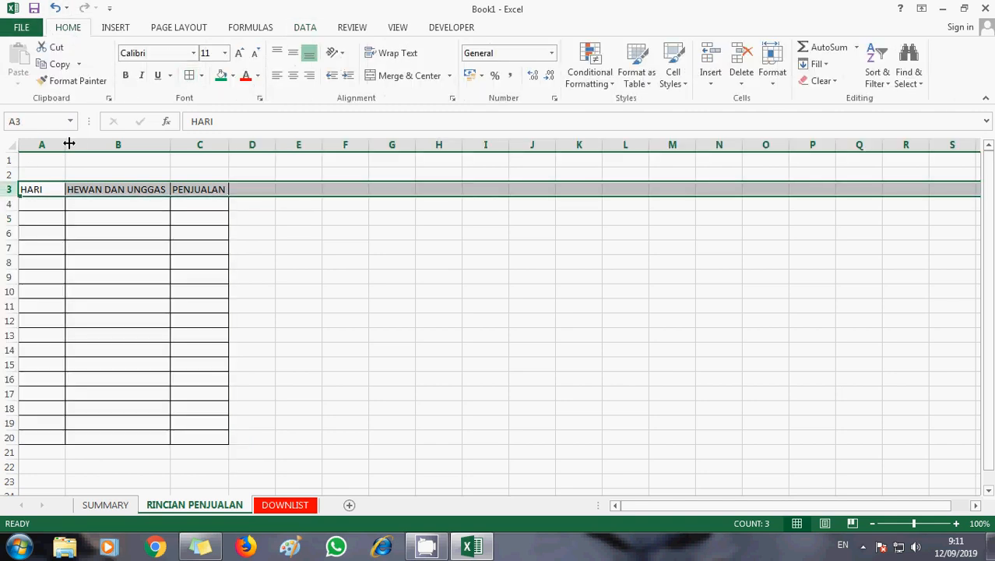
pyautogui.click(125, 74)
pyautogui.click(117, 289)
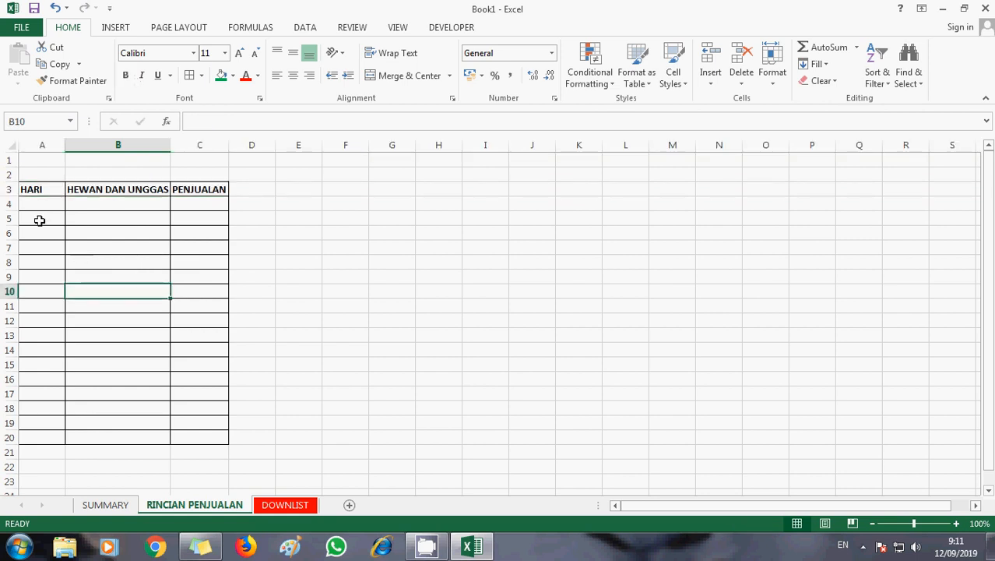
# Step: Check the day dropdown options in cells A5 and A11 without choosing one
pyautogui.click(37, 217)
pyautogui.click(72, 221)
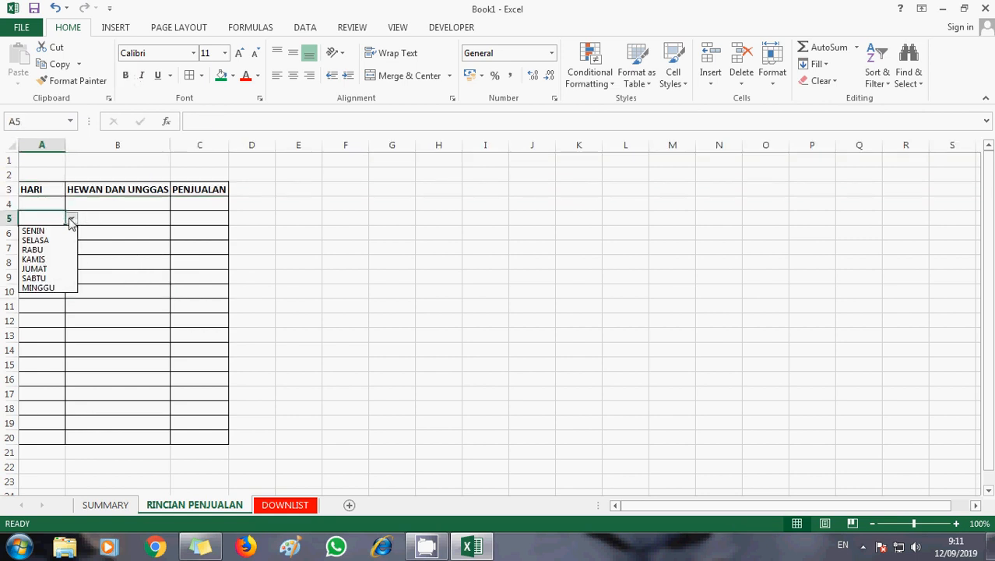
pyautogui.click(49, 307)
pyautogui.click(72, 306)
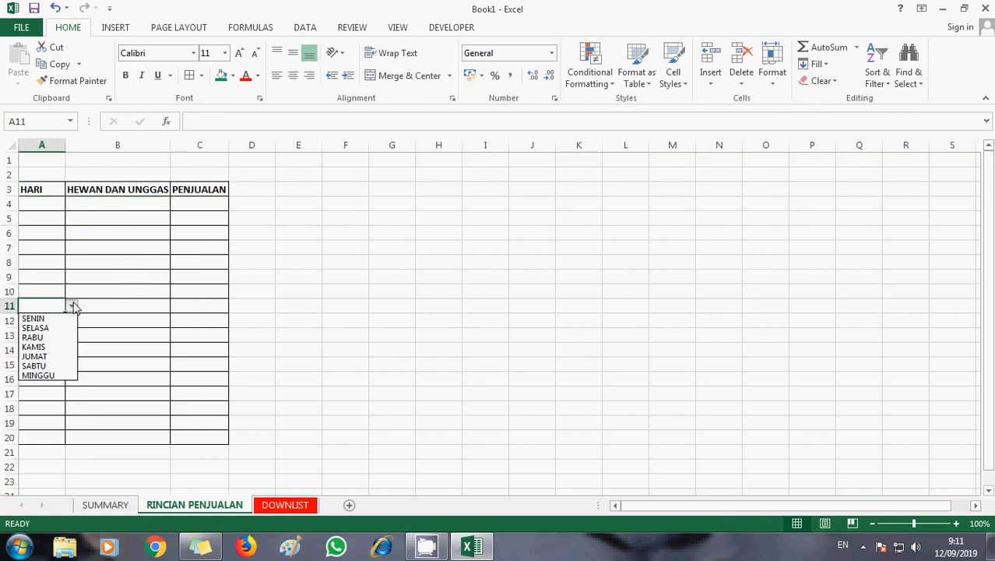
pyautogui.press('Escape')
# Step: Add list data validation to cell B5 with DOWNLIST!$C$4:$C$10 as the source and open its dropdown to check it
pyautogui.click(107, 205)
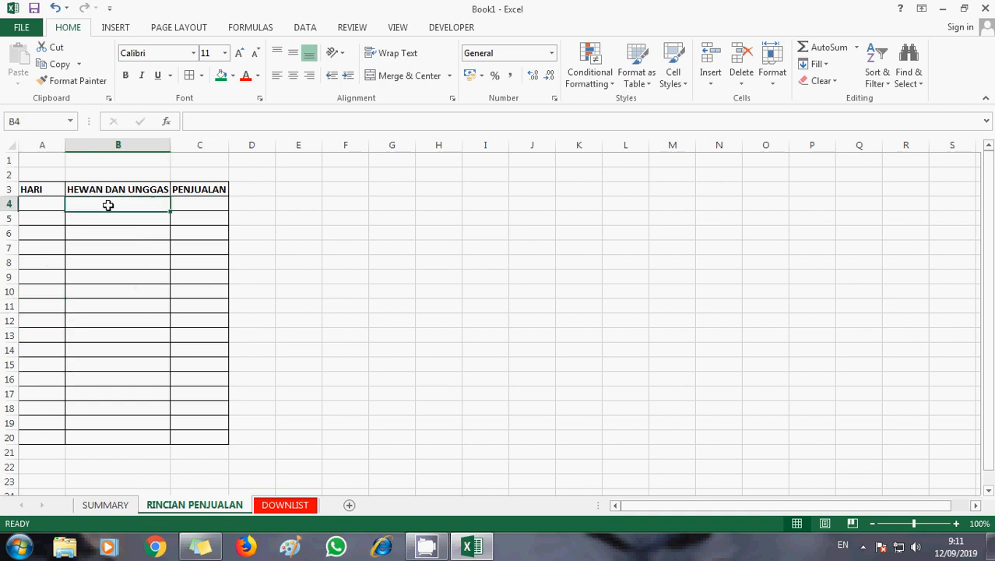
pyautogui.click(59, 217)
pyautogui.click(102, 220)
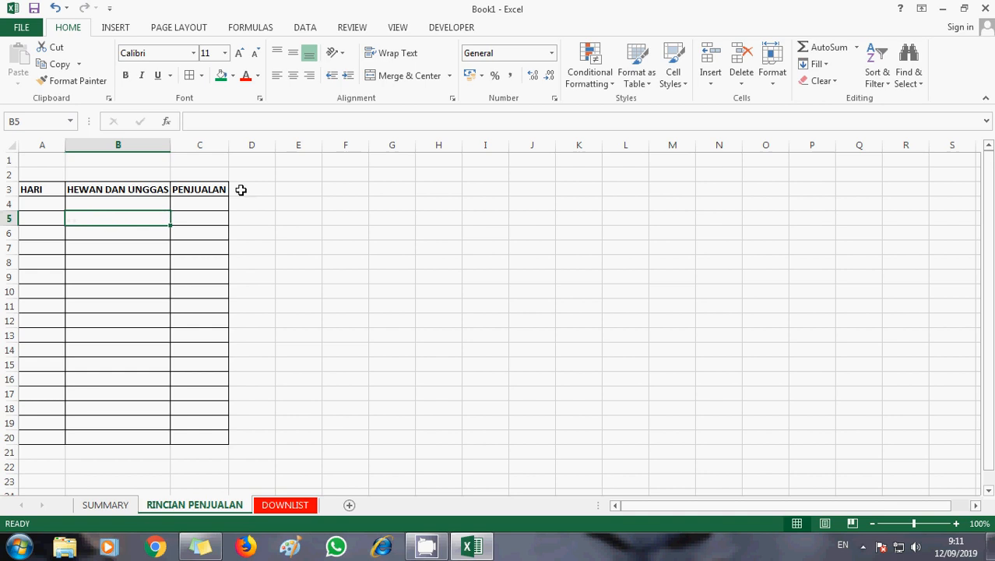
pyautogui.click(310, 26)
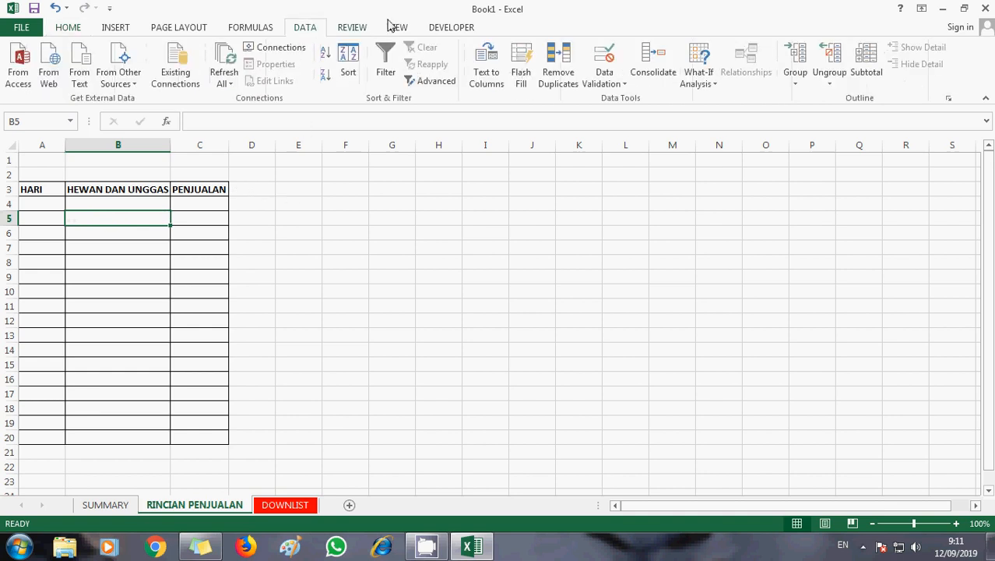
pyautogui.click(605, 83)
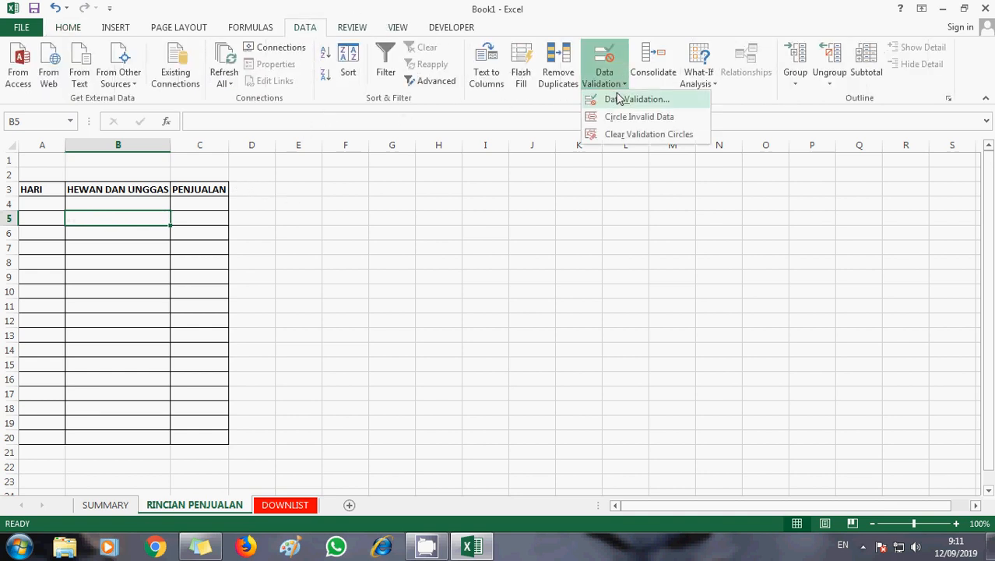
pyautogui.click(616, 100)
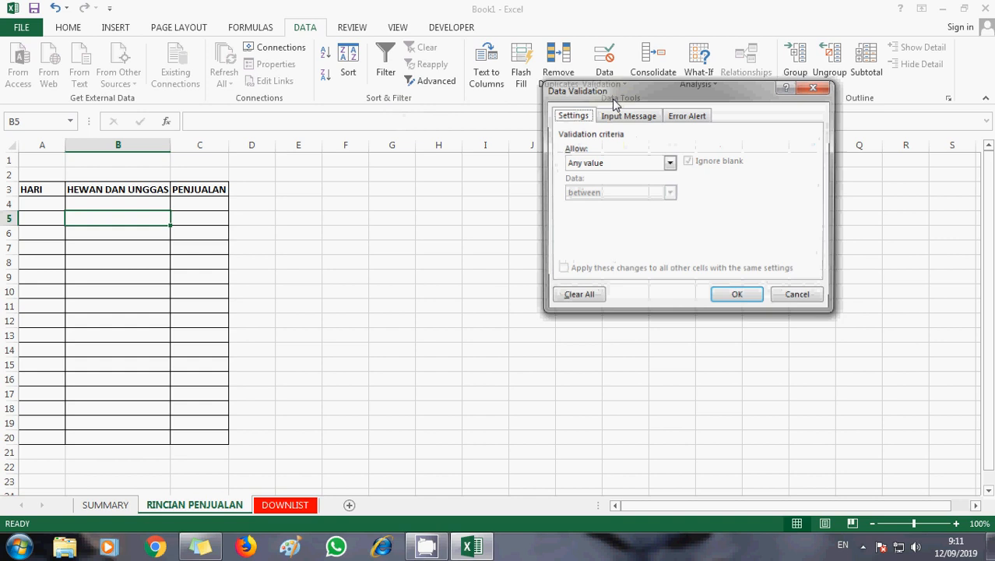
pyautogui.click(671, 165)
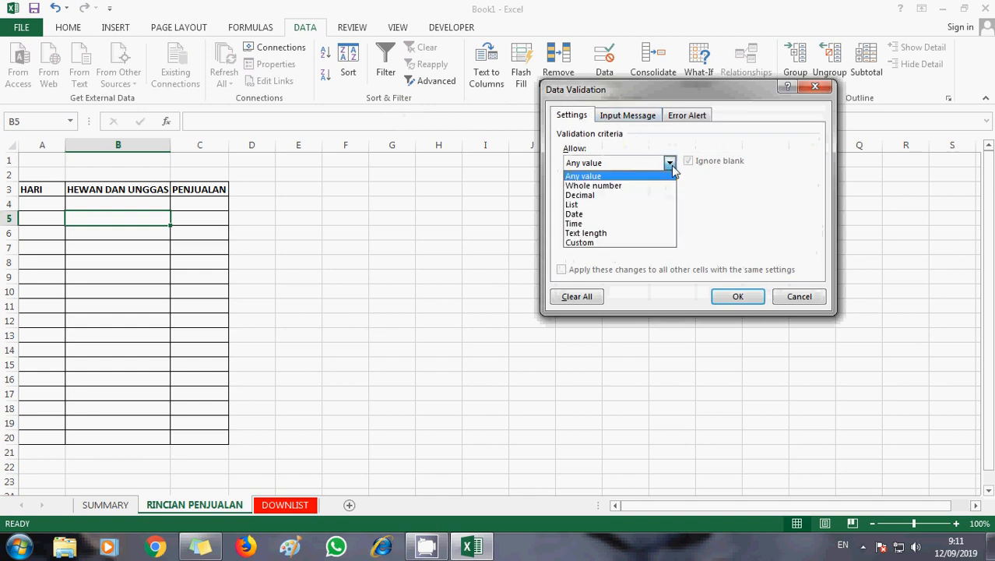
pyautogui.click(584, 211)
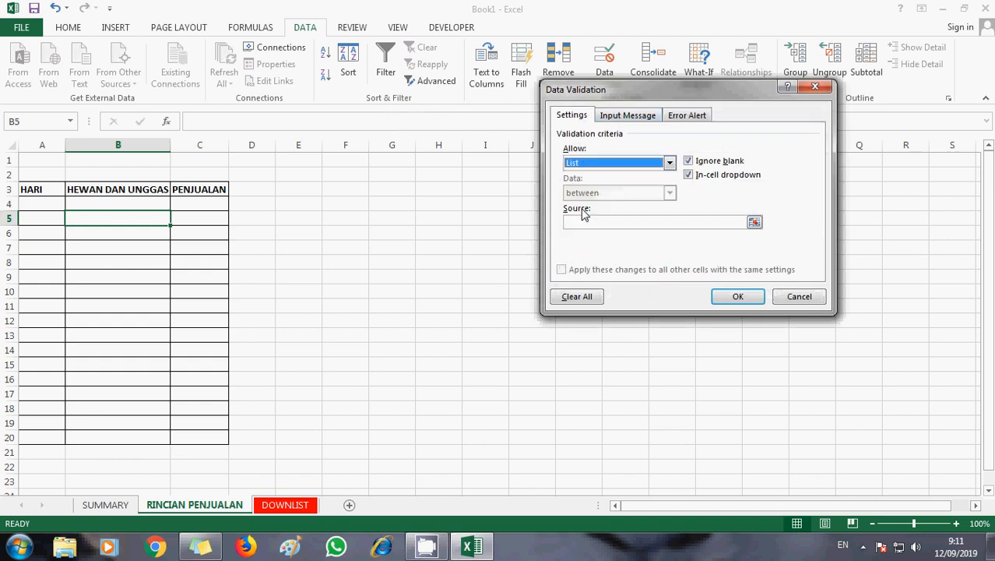
pyautogui.click(643, 223)
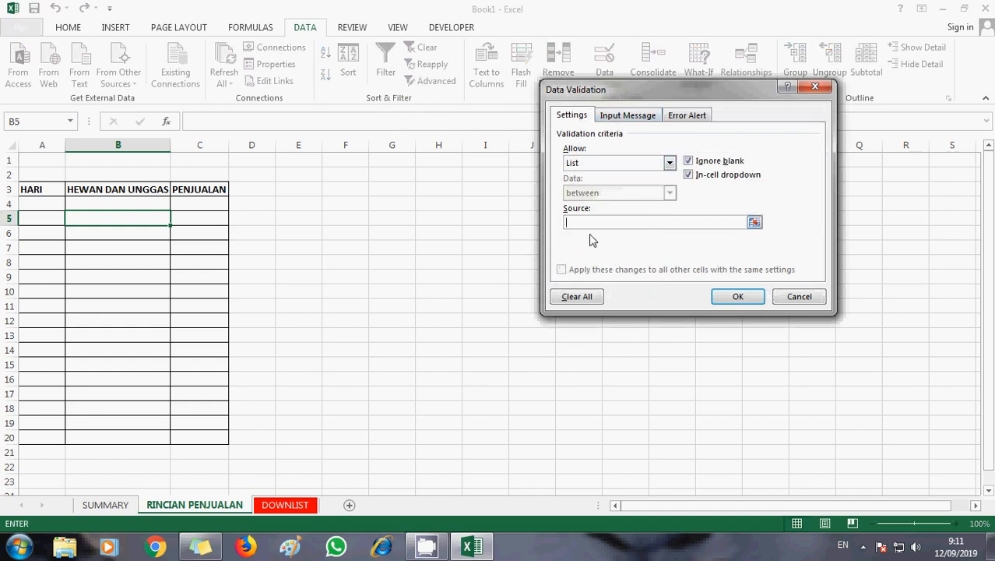
pyautogui.click(292, 506)
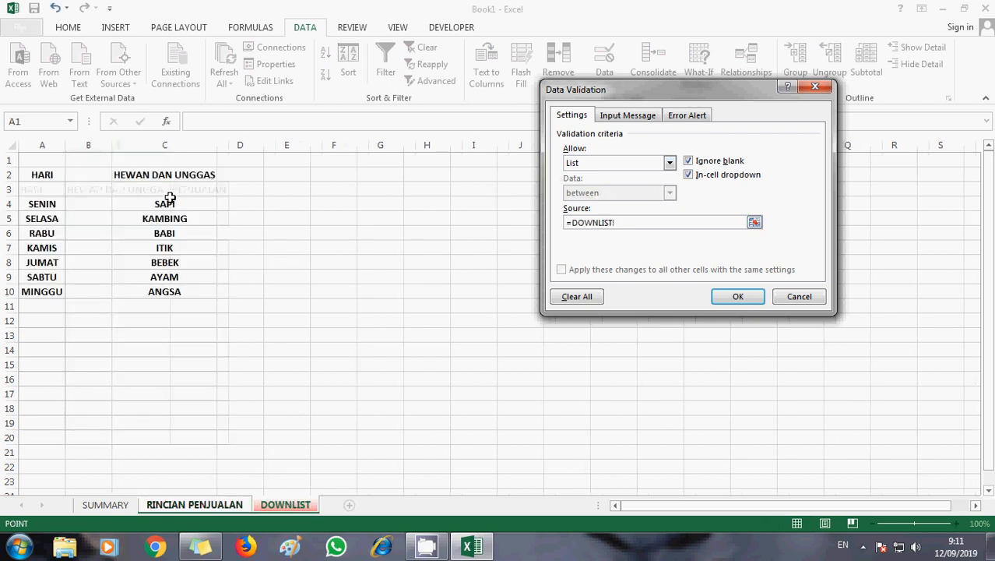
pyautogui.moveTo(168, 201); pyautogui.dragTo(167, 289)
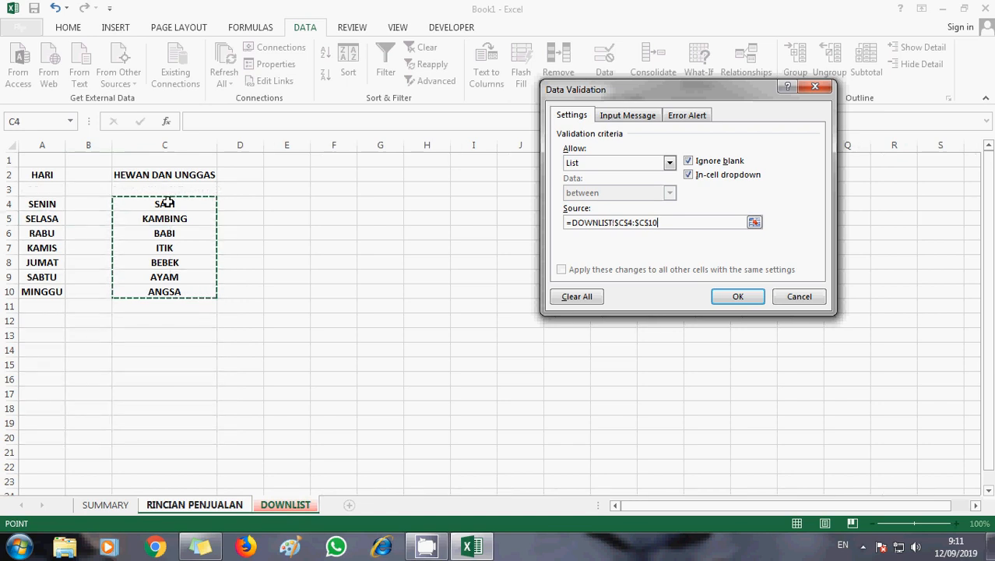
pyautogui.click(741, 297)
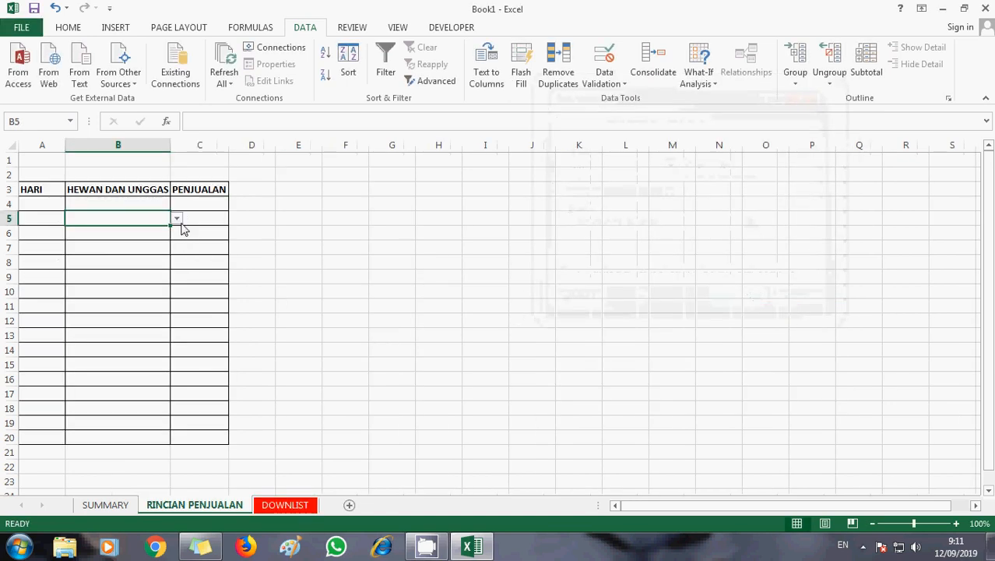
pyautogui.click(177, 220)
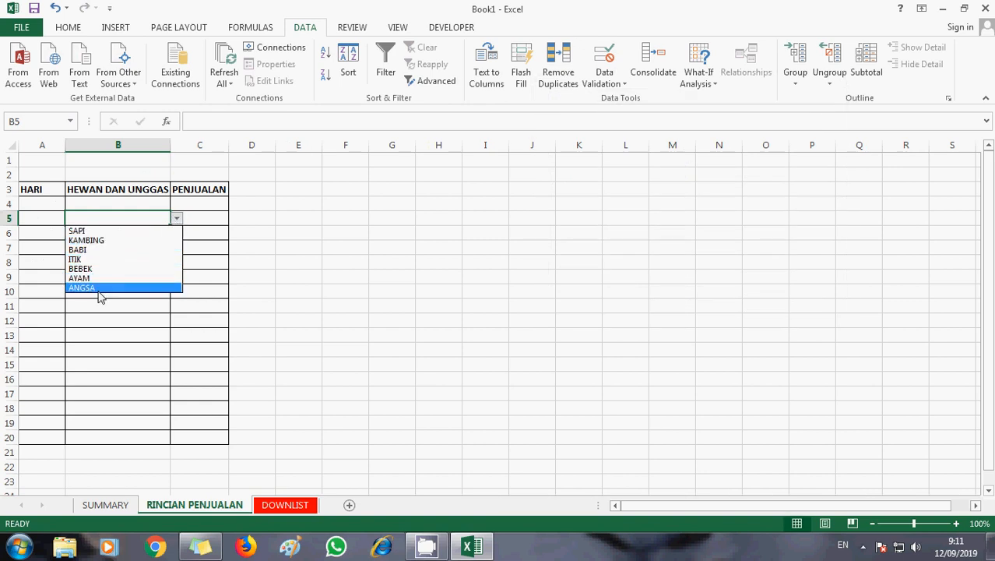
# Step: Fill the animal dropdown validation from cell B5 down through B20
pyautogui.click(249, 305)
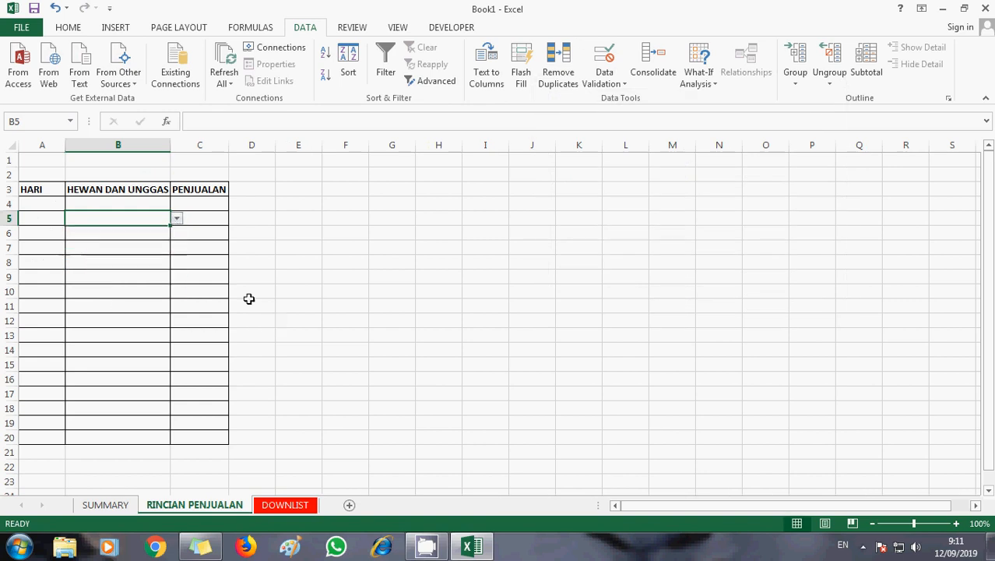
pyautogui.click(132, 250)
pyautogui.click(138, 219)
pyautogui.hotkey('shift', 'Down')
pyautogui.hotkey('shift', 'Down')
pyautogui.hotkey('shift', 'Down')
pyautogui.hotkey('shift', 'Down')
pyautogui.hotkey('shift', 'Down')
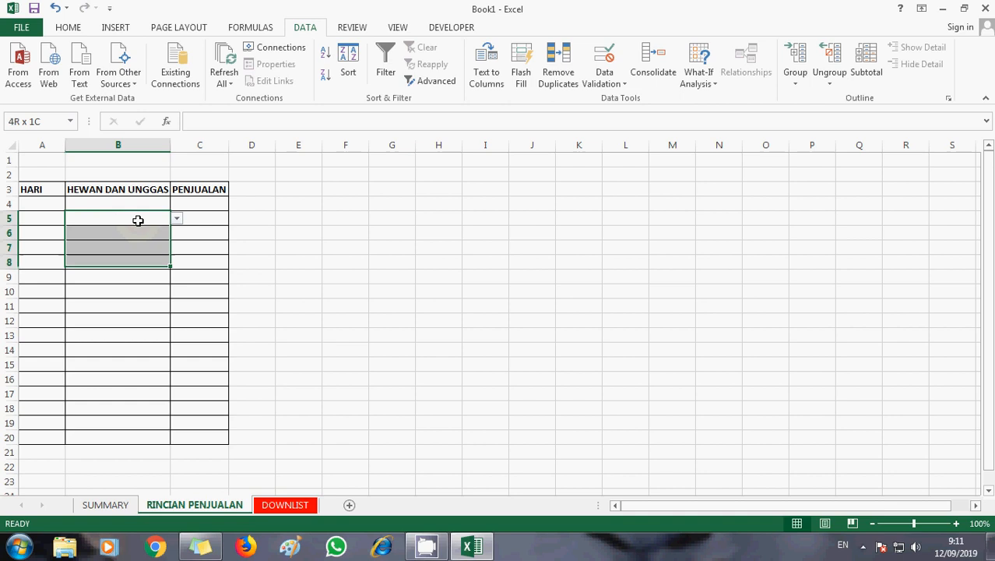
pyautogui.hotkey('shift', 'Down')
pyautogui.hotkey('shift', 'Down')
pyautogui.hotkey('shift', 'Down')
pyautogui.hotkey('shift', 'Down')
pyautogui.hotkey('shift', 'Down')
pyautogui.hotkey('shift', 'Down')
pyautogui.hotkey('shift', 'Down')
pyautogui.hotkey('shift', 'Down')
pyautogui.hotkey('shift', 'Down')
pyautogui.hotkey('shift', 'Down')
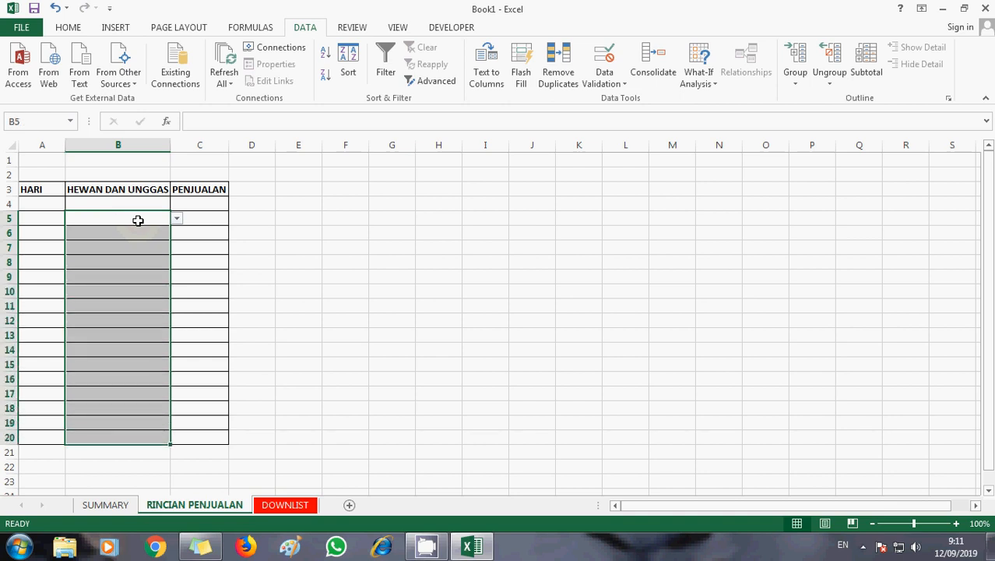
# Step: Check the animal dropdown in B20 and the day dropdown in A20 without choosing an option
pyautogui.click(121, 439)
pyautogui.click(178, 437)
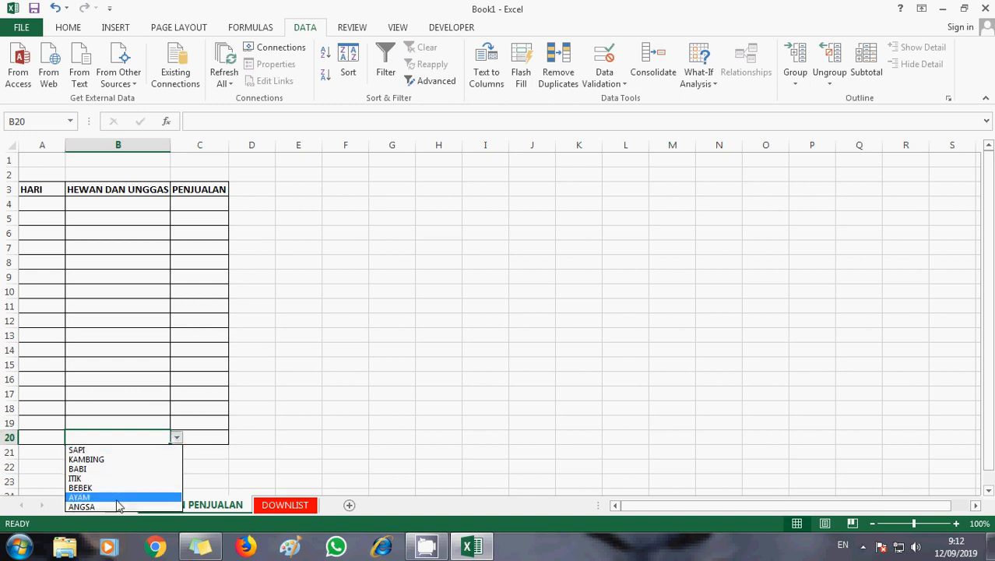
pyautogui.press('Escape')
pyautogui.click(49, 436)
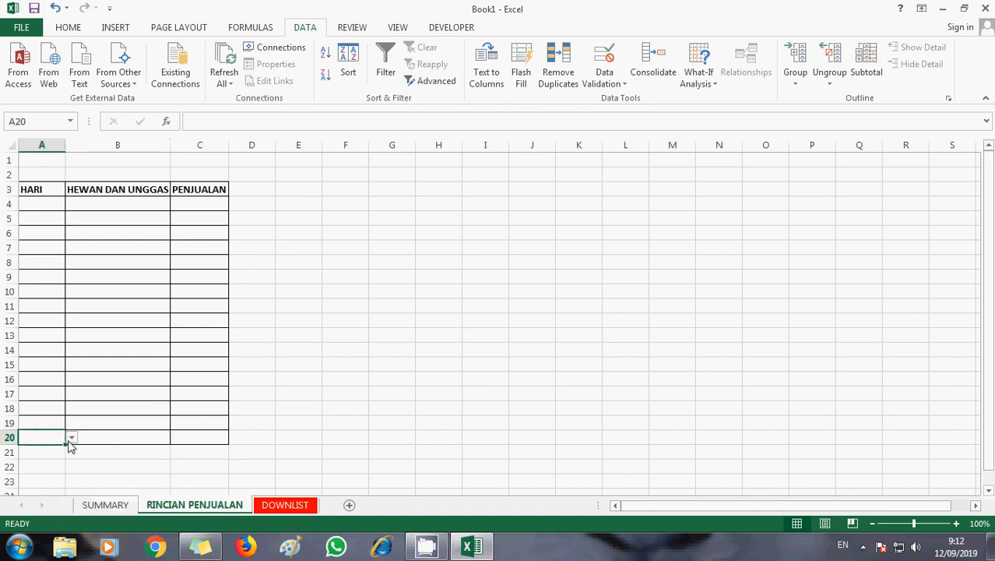
pyautogui.click(70, 438)
pyautogui.press('Escape')
# Step: Apply the Accounting number format to column C and autofit its width to the PENJUALAN heading
pyautogui.click(220, 144)
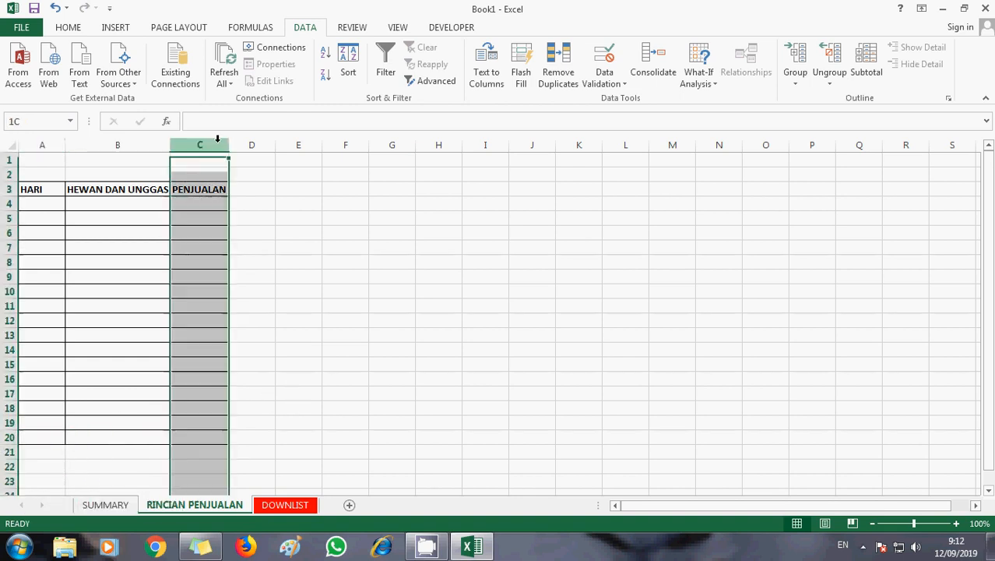
pyautogui.click(64, 29)
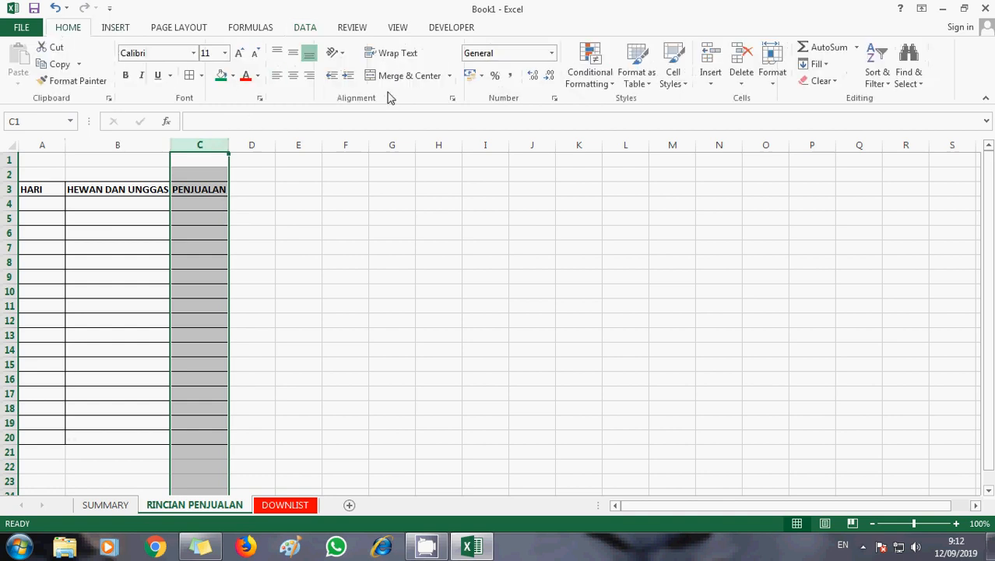
pyautogui.click(469, 76)
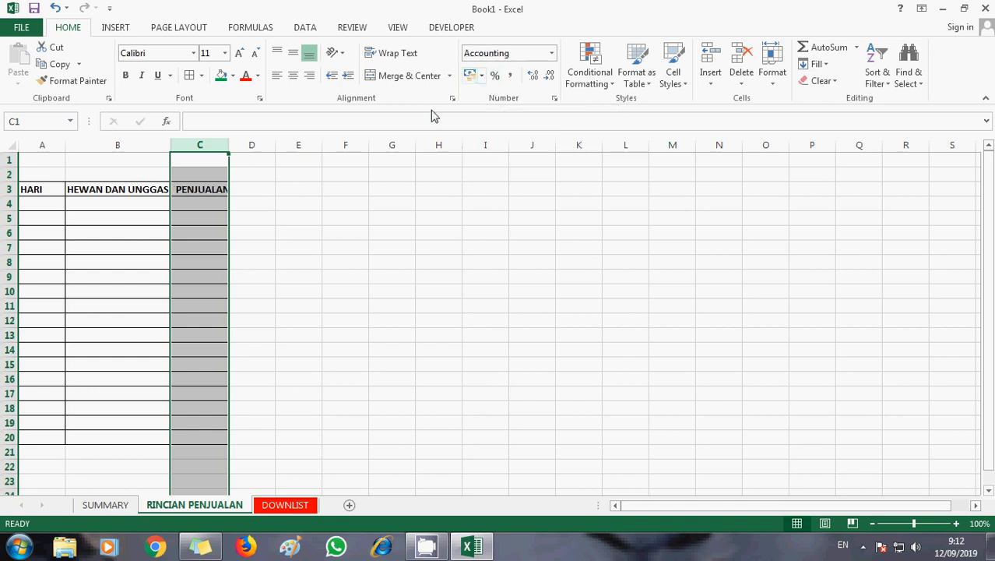
pyautogui.click(299, 234)
pyautogui.doubleClick(229, 145)
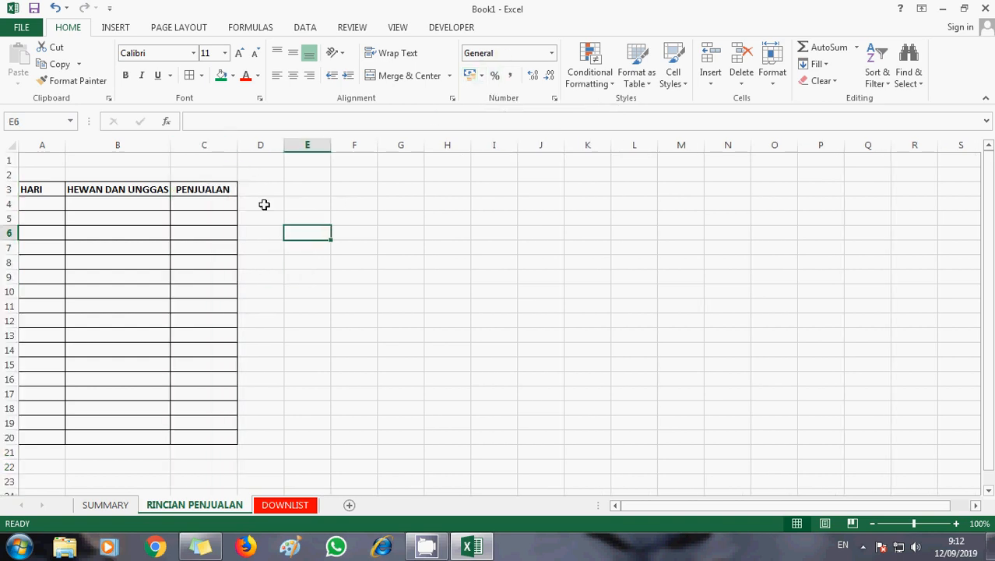
pyautogui.click(263, 246)
# Step: Fill row 5 with SENIN and ITIK from the dropdowns and a PENJUALAN amount of 250000
pyautogui.click(36, 223)
pyautogui.click(71, 219)
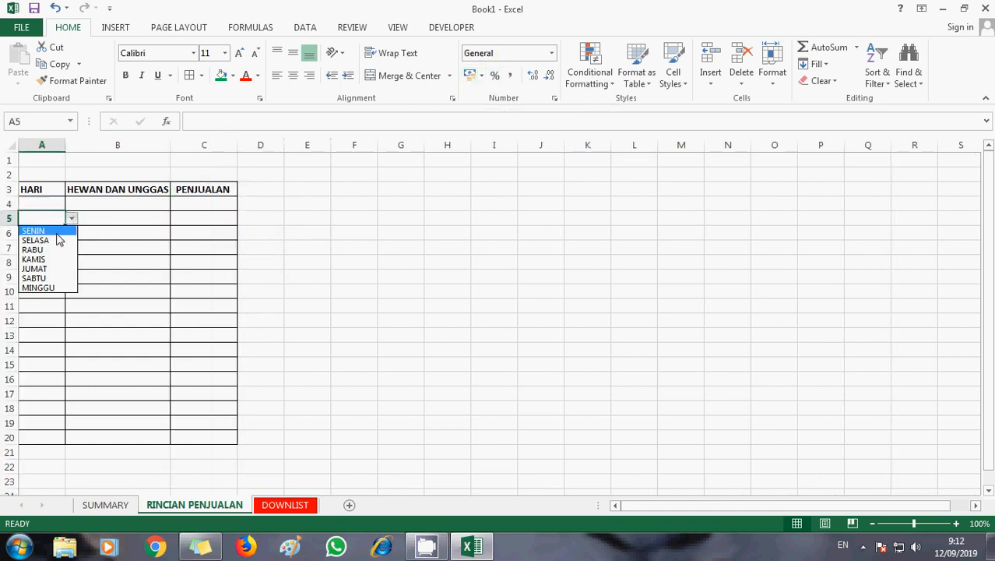
pyautogui.click(55, 234)
pyautogui.click(125, 218)
pyautogui.click(177, 219)
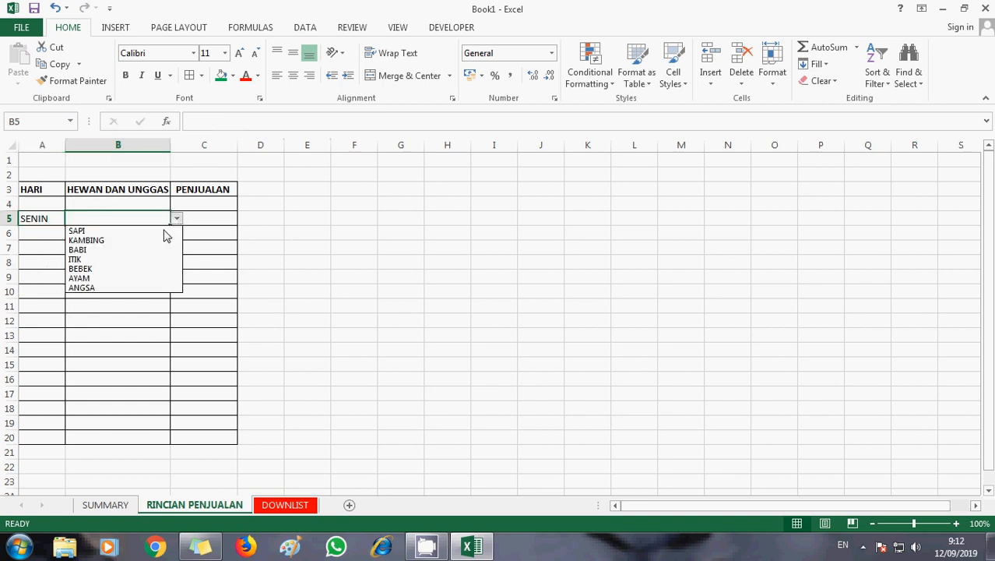
pyautogui.click(122, 259)
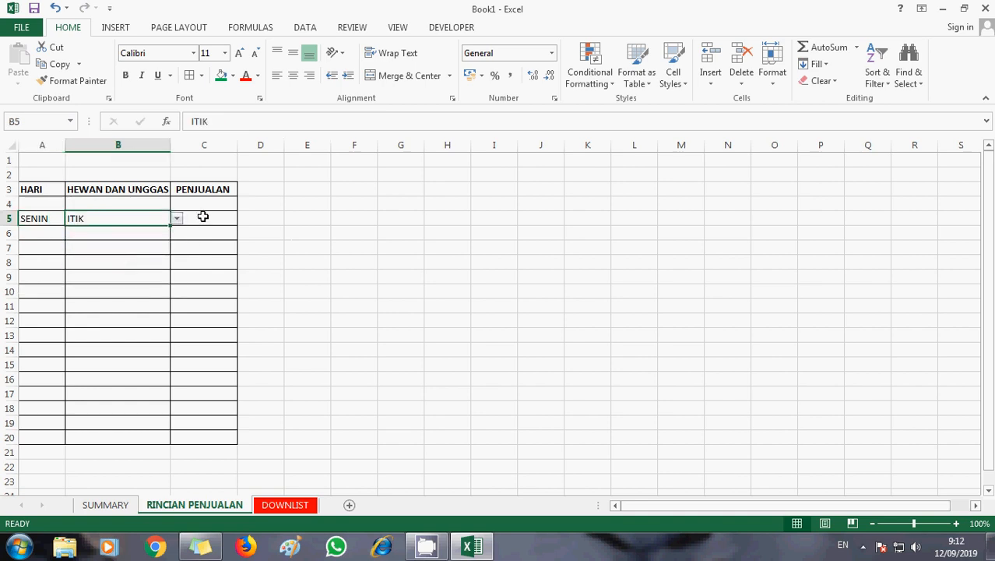
pyautogui.click(210, 220)
pyautogui.write('250000')
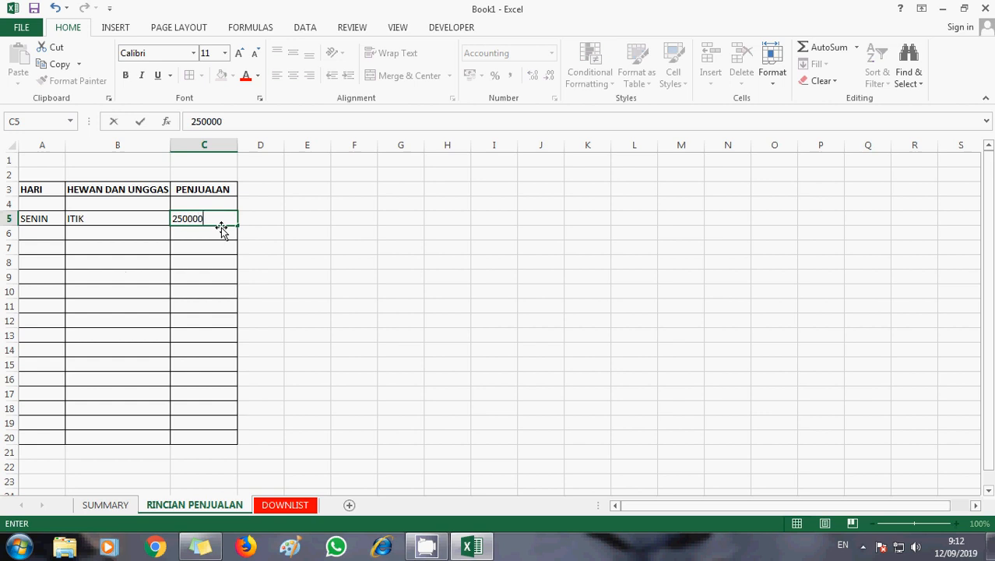
pyautogui.press('Return')
# Step: Fill row 6 with RABU and KAMBING from the dropdowns and a PENJUALAN amount of 236.000
pyautogui.click(48, 233)
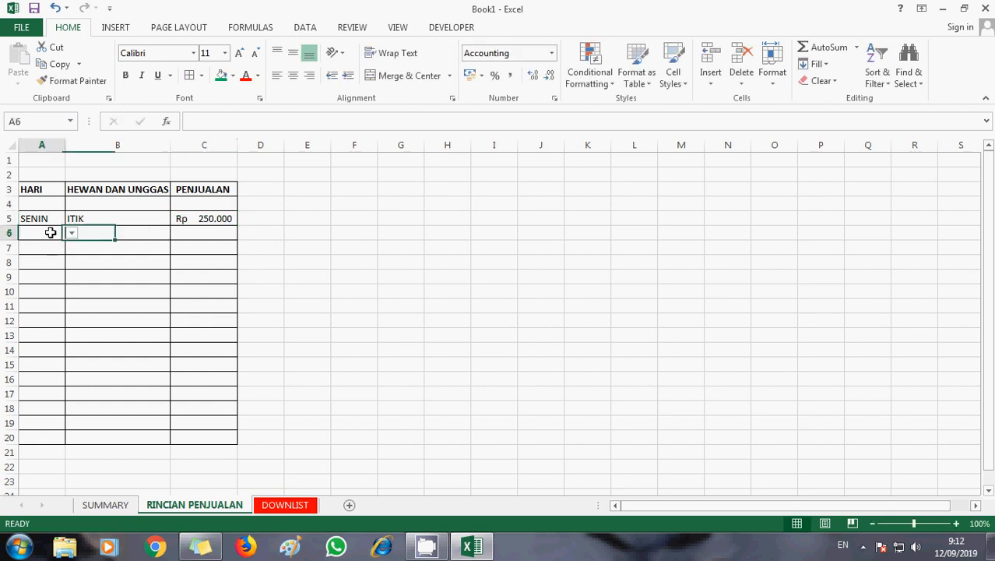
pyautogui.click(71, 234)
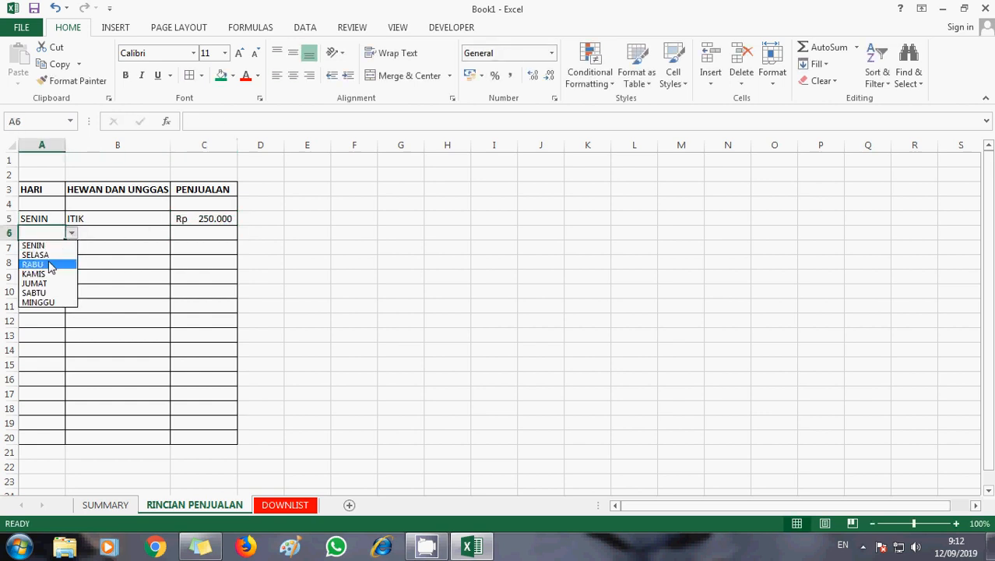
pyautogui.click(49, 265)
pyautogui.click(165, 235)
pyautogui.click(176, 233)
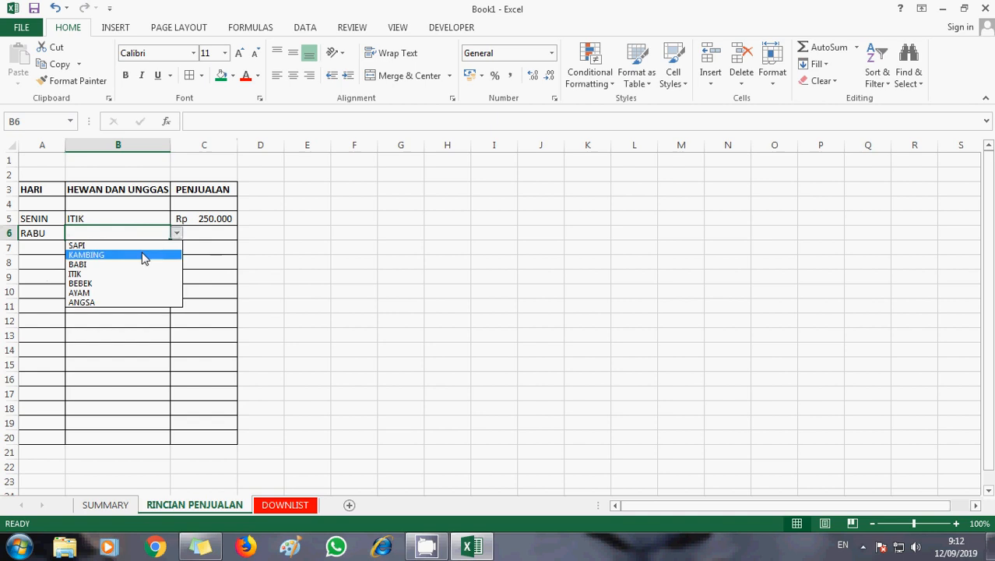
pyautogui.click(144, 255)
pyautogui.click(204, 234)
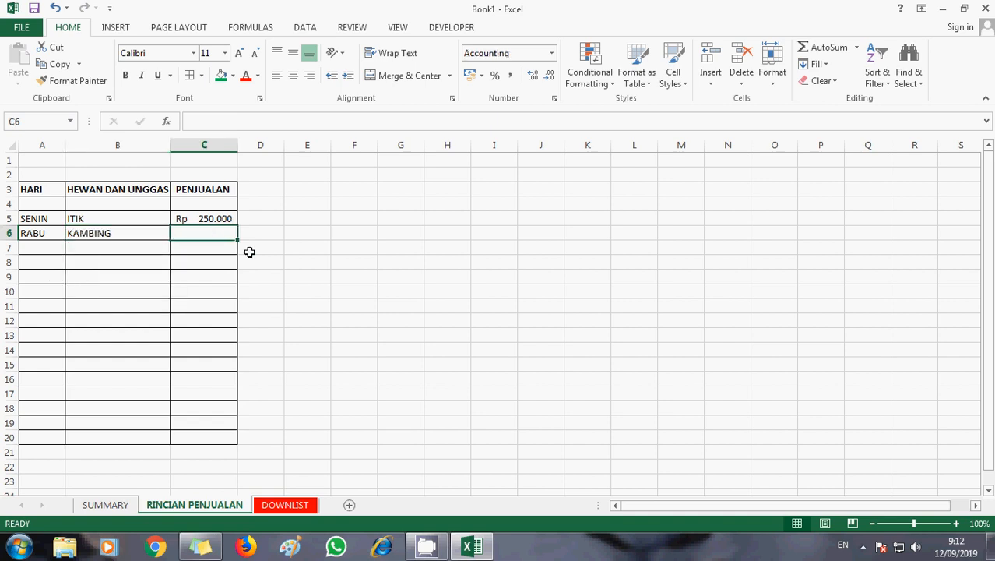
pyautogui.write('236')
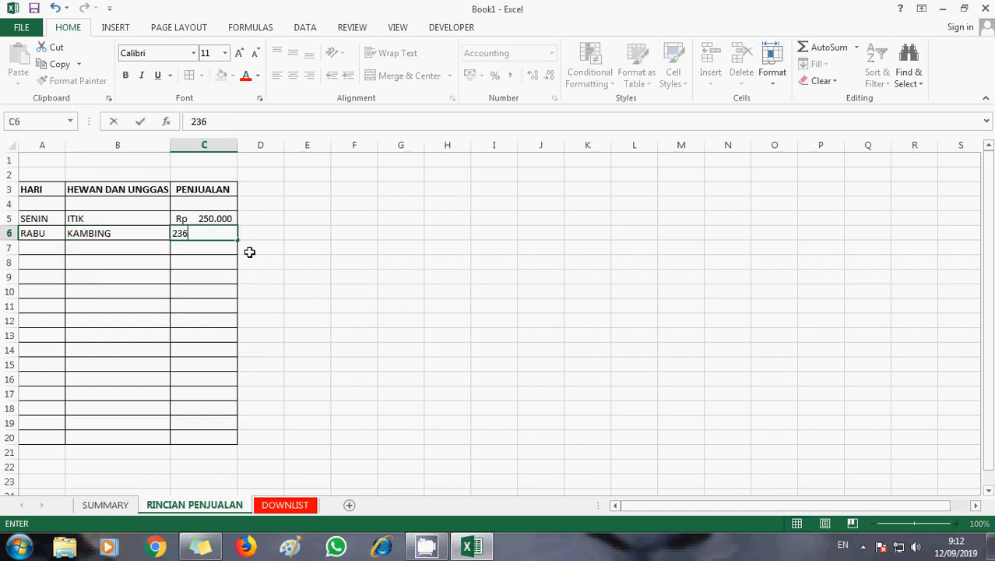
pyautogui.write('.000')
pyautogui.press('Return')
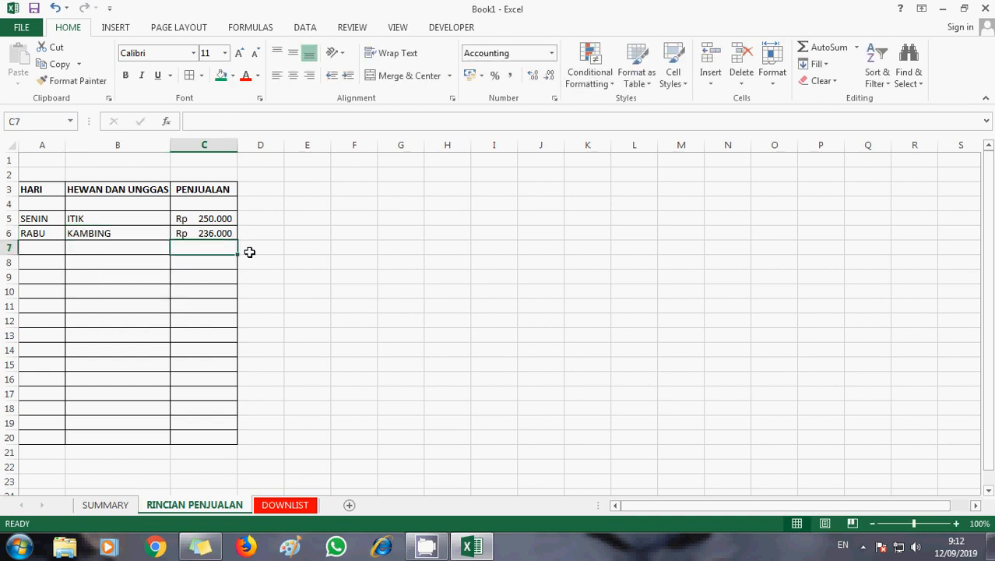
# Step: Fill row 7 with RABU and BABI from the dropdowns and a PENJUALAN amount of 3200000
pyautogui.click(50, 247)
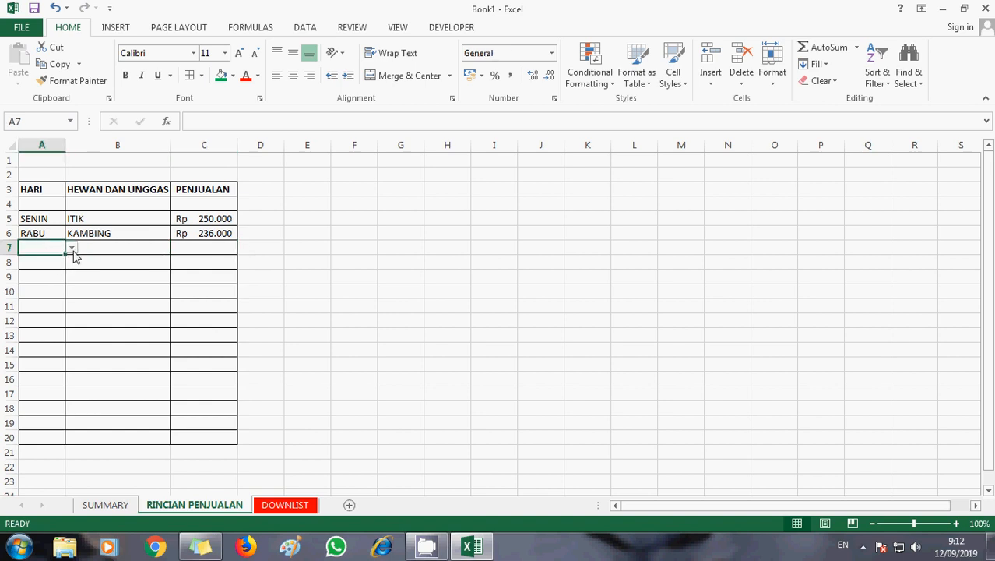
pyautogui.click(71, 248)
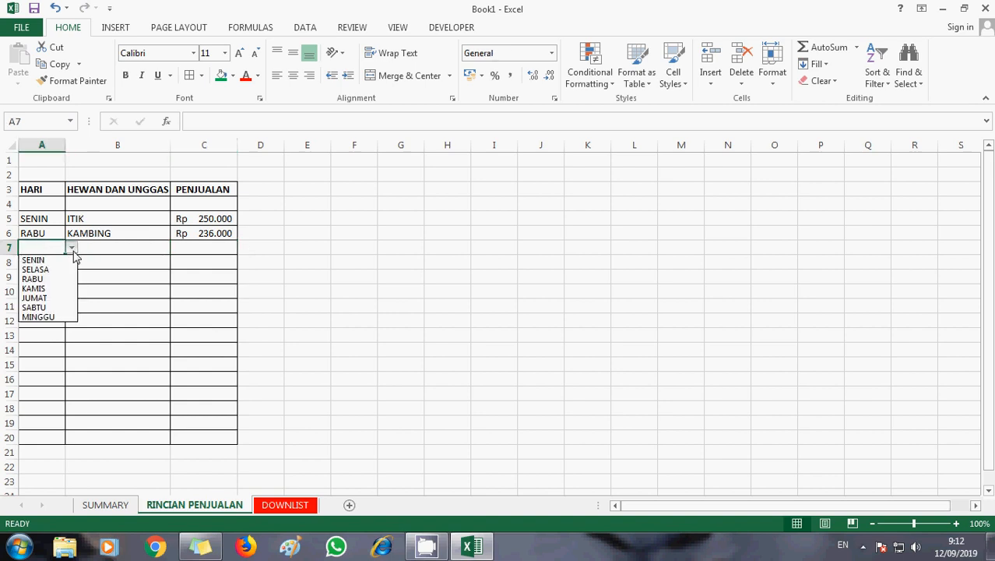
pyautogui.click(46, 282)
pyautogui.click(97, 247)
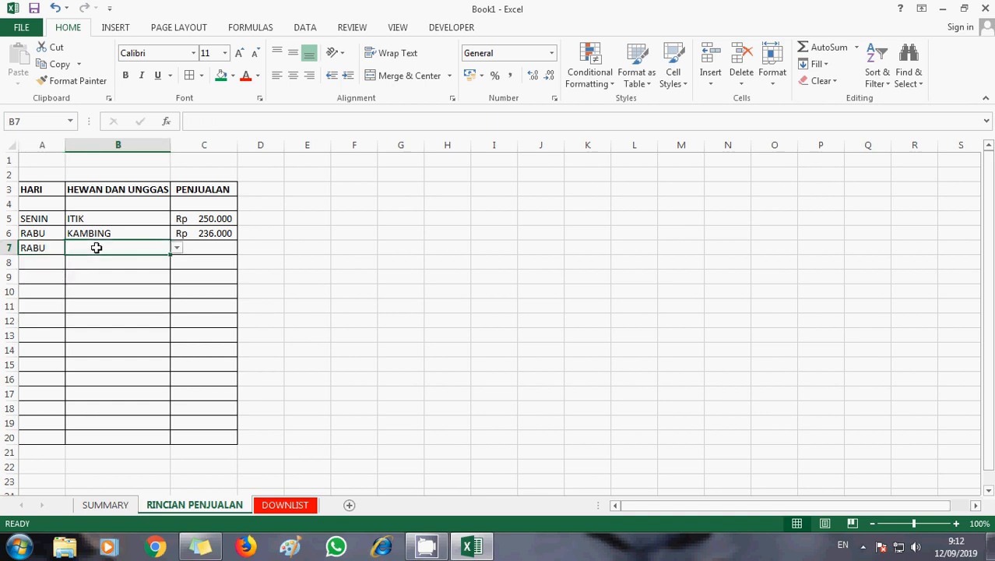
pyautogui.click(177, 246)
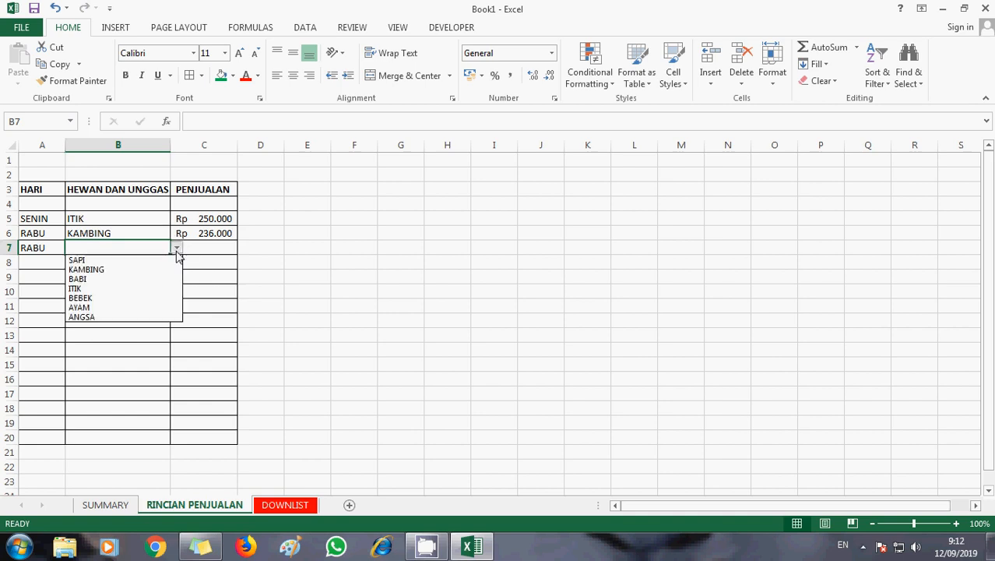
pyautogui.click(125, 279)
pyautogui.click(219, 249)
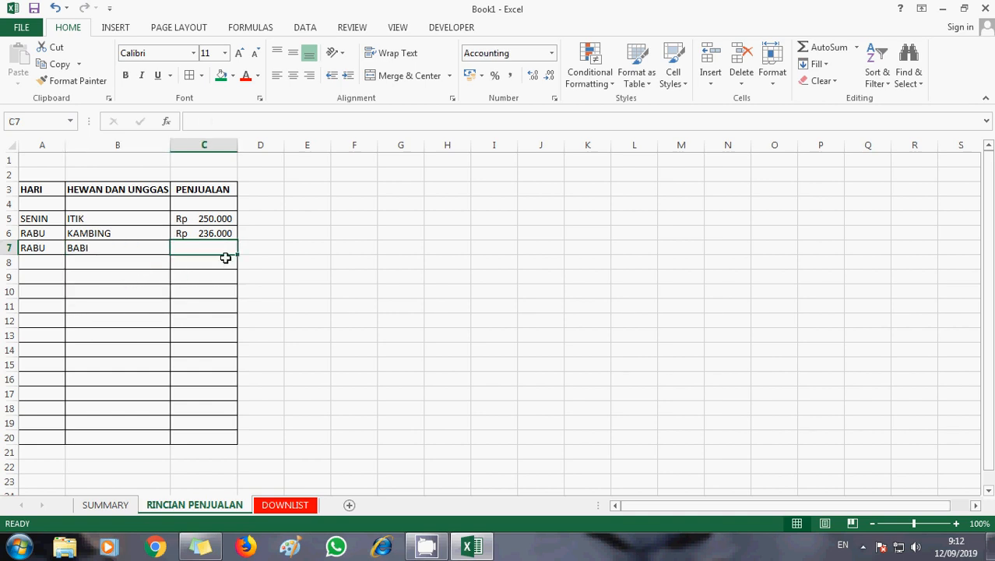
pyautogui.write('3200000')
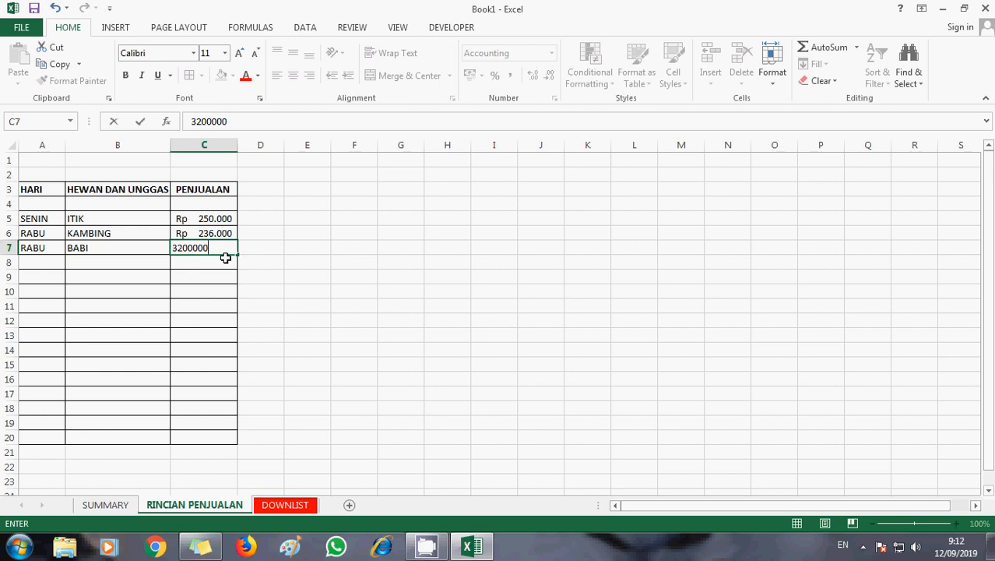
pyautogui.press('Return')
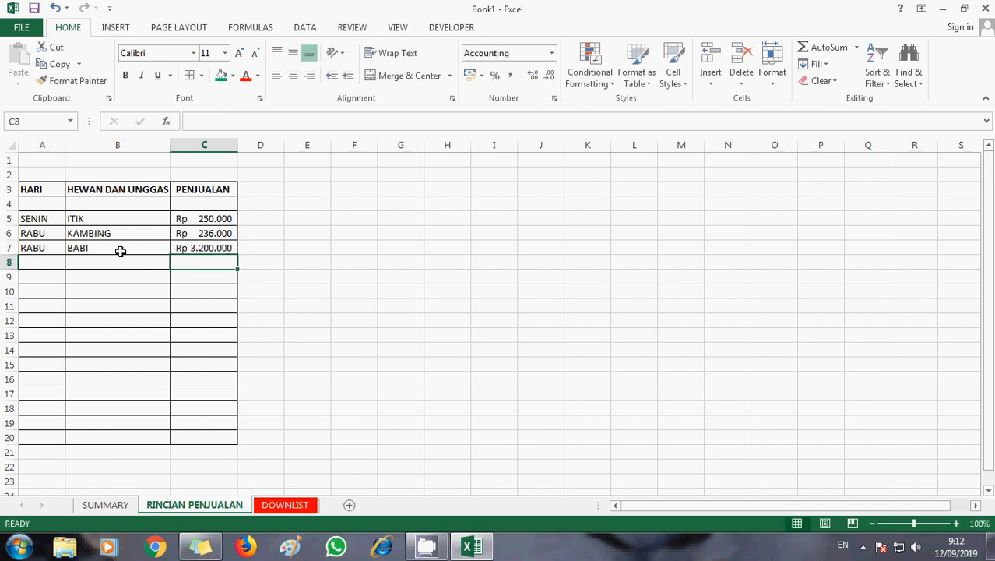
# Step: Fill row 8 with RABU and ITIK from the dropdowns and a PENJUALAN amount of 500000
pyautogui.click(48, 257)
pyautogui.click(71, 262)
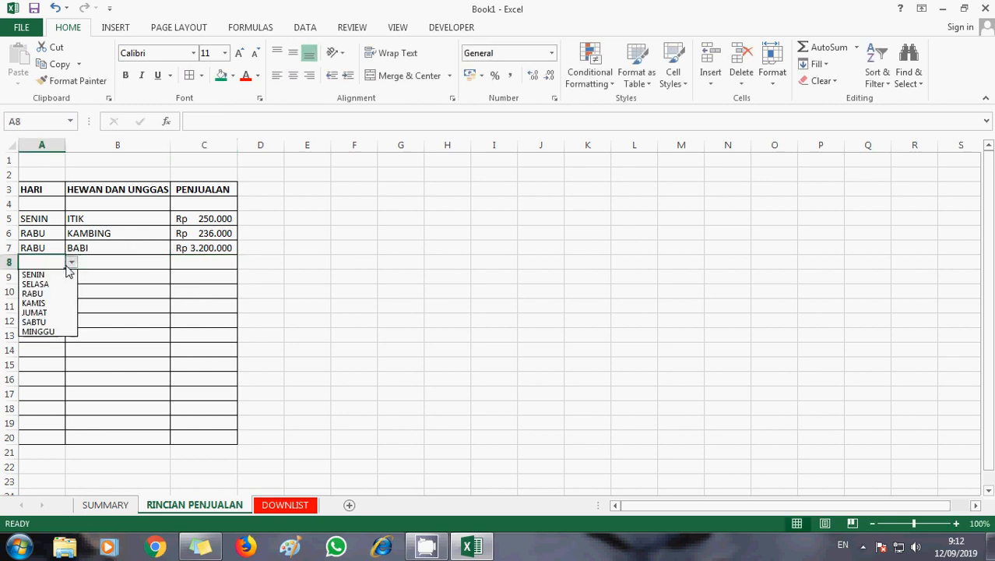
pyautogui.click(35, 293)
pyautogui.click(97, 261)
pyautogui.click(178, 263)
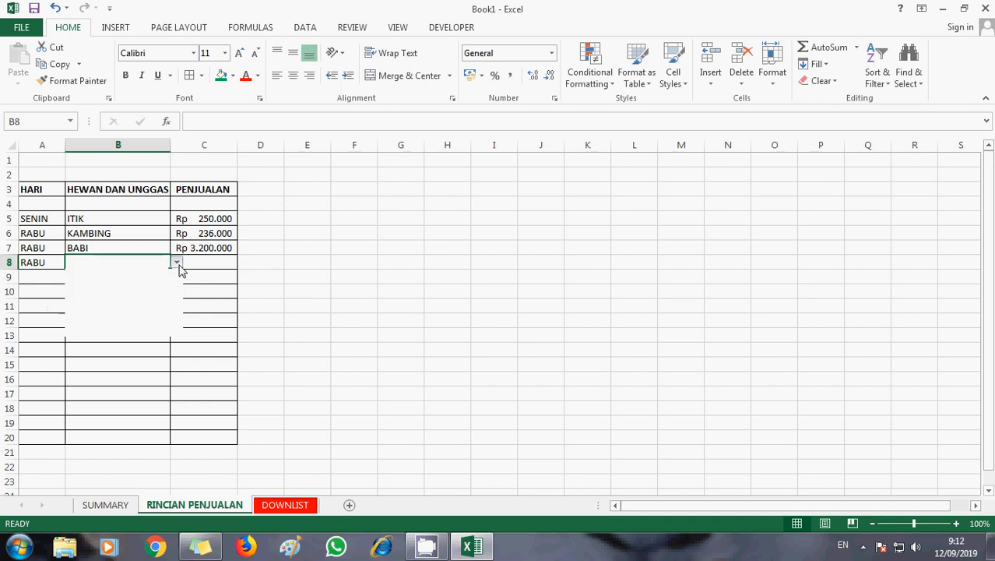
pyautogui.click(115, 305)
pyautogui.click(199, 269)
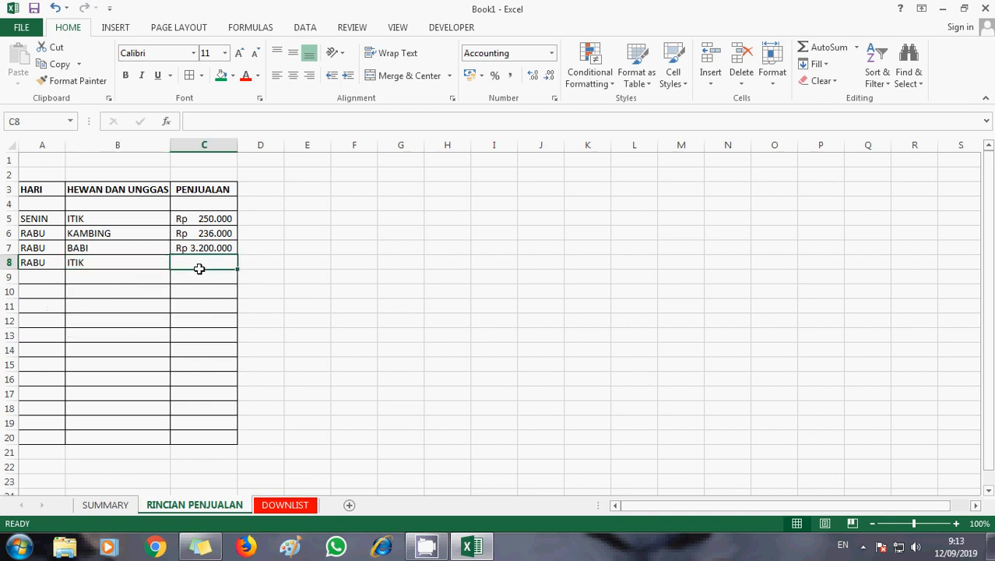
pyautogui.write('500000')
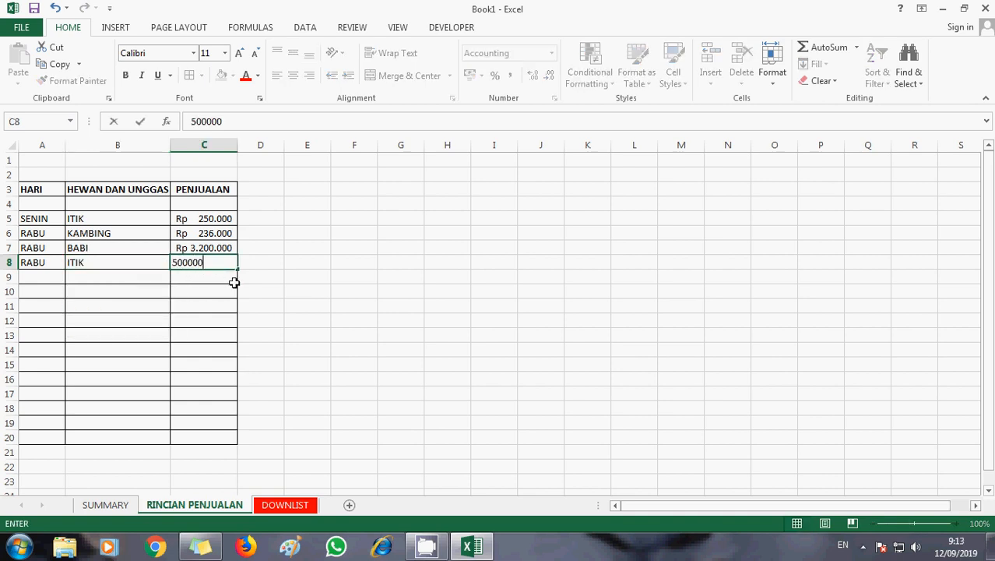
pyautogui.press('Return')
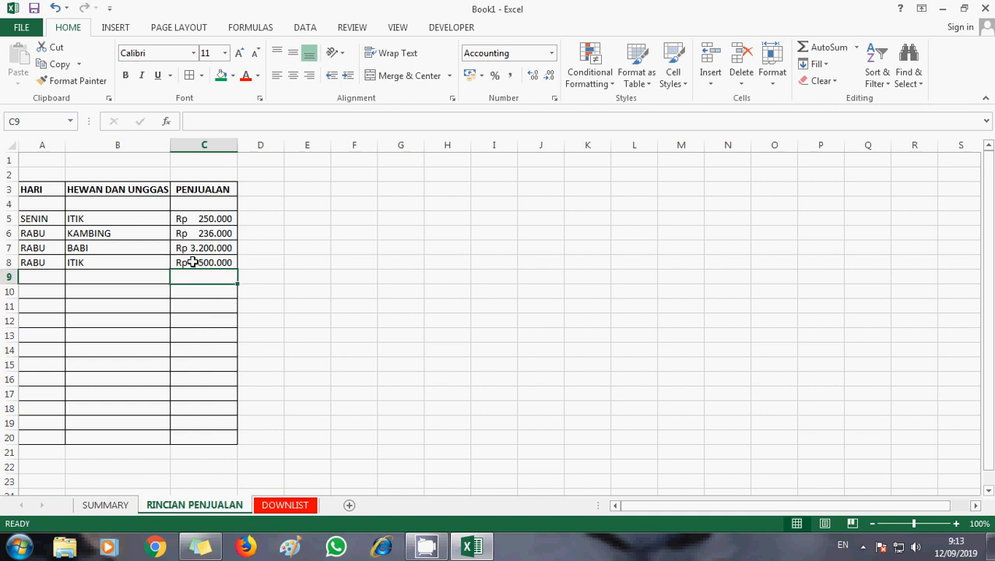
# Step: Fill row 9 with KAMIS and AYAM from the dropdowns and a PENJUALAN amount of 125000
pyautogui.click(32, 277)
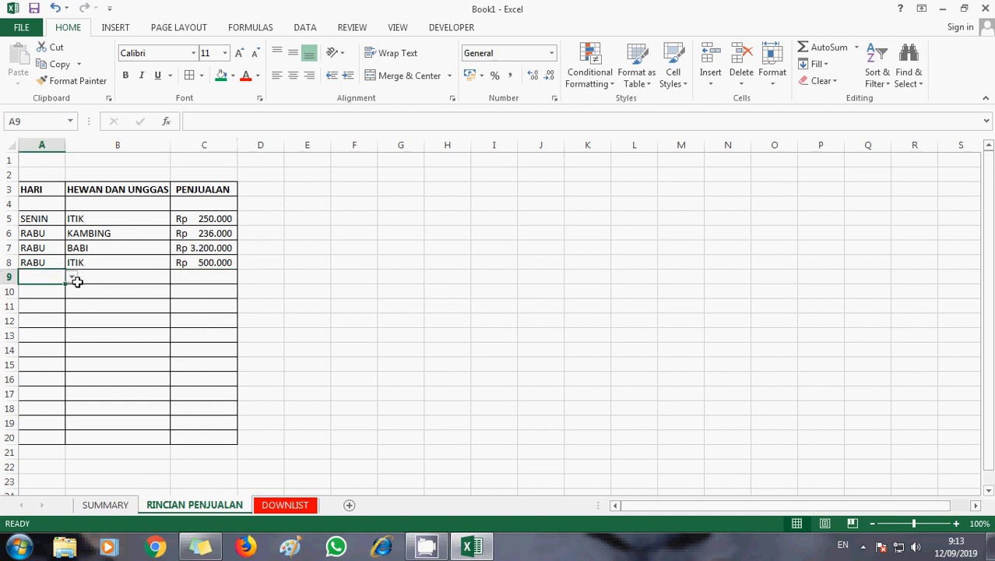
pyautogui.click(71, 277)
pyautogui.click(53, 318)
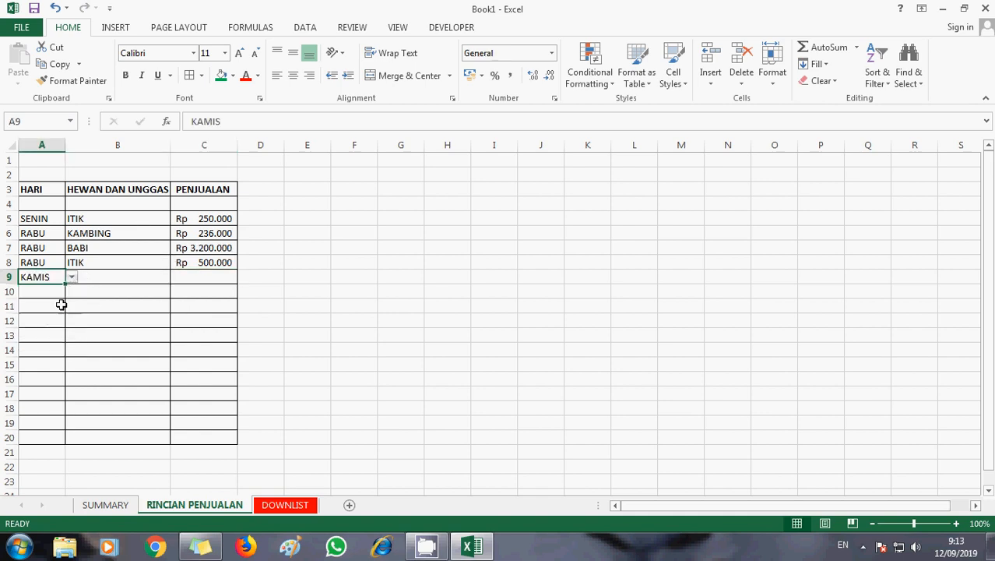
pyautogui.click(97, 278)
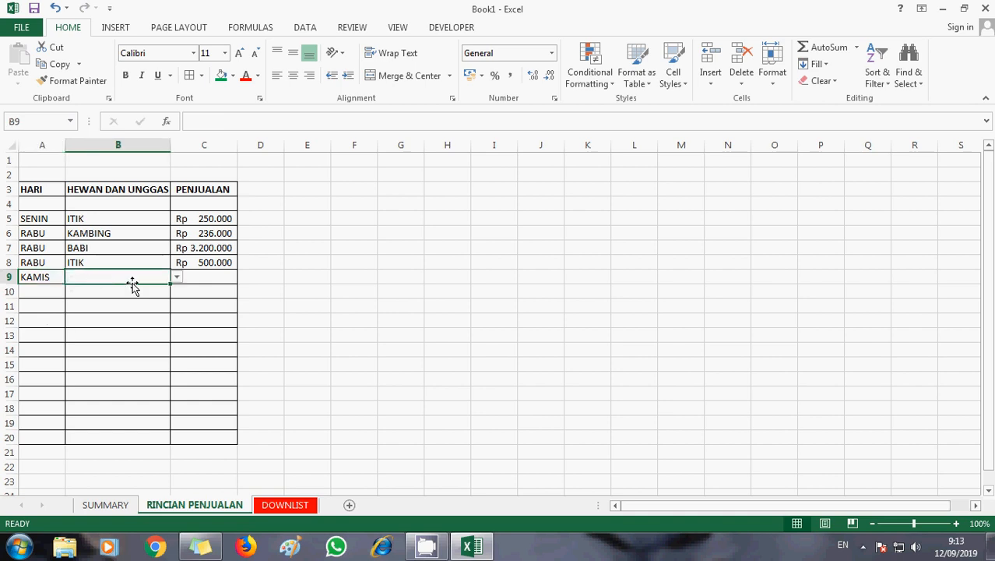
pyautogui.click(177, 277)
pyautogui.click(85, 336)
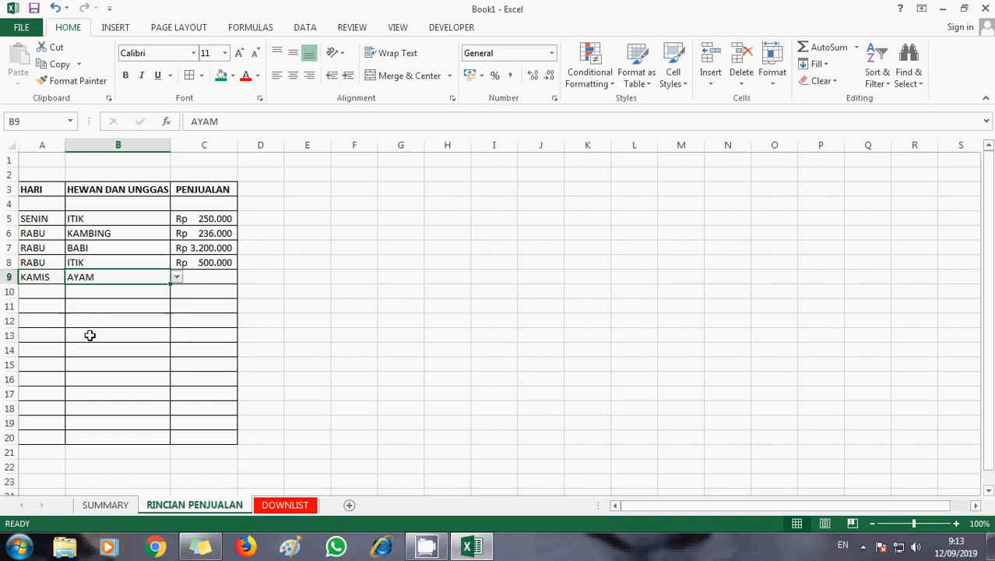
pyautogui.click(206, 279)
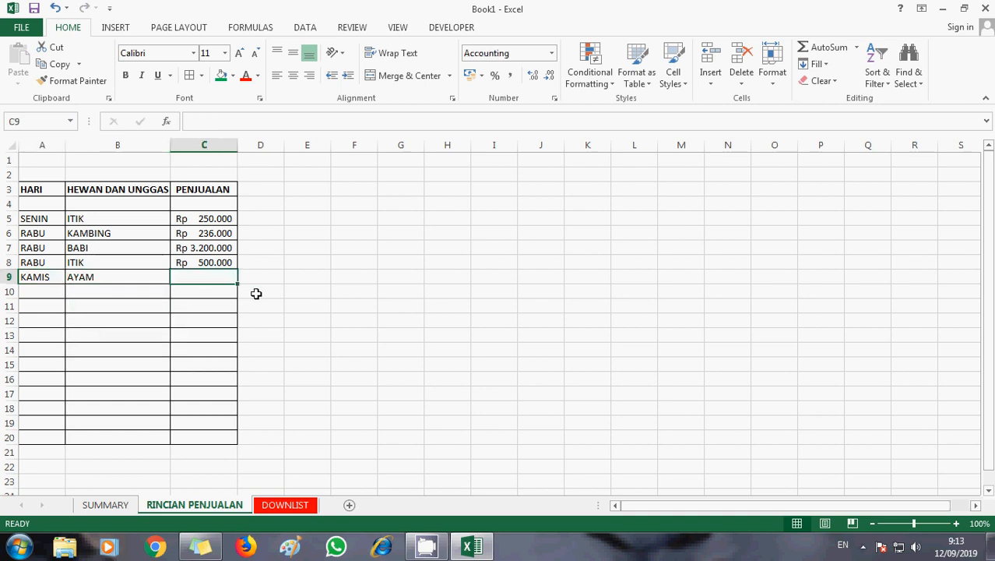
pyautogui.write('125000')
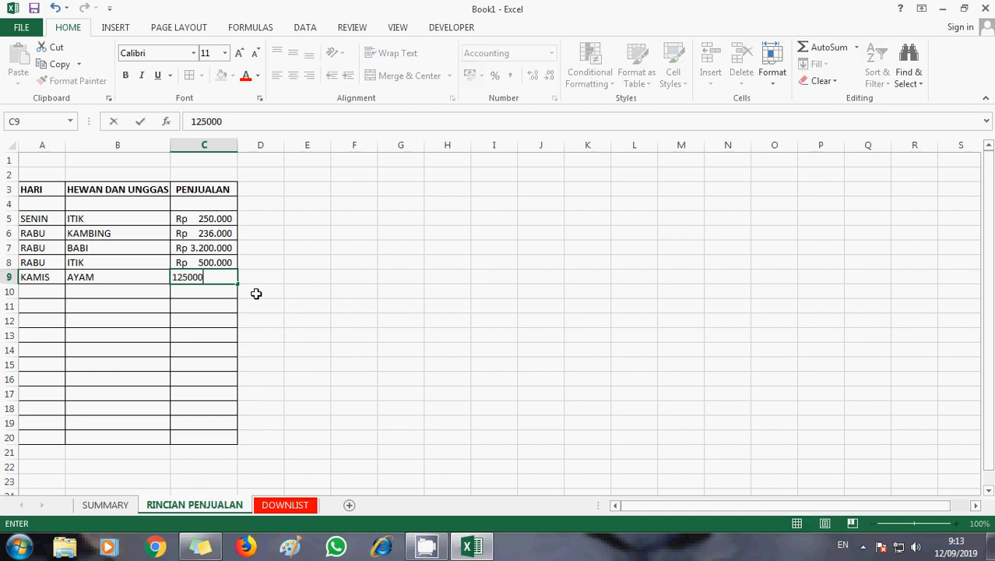
pyautogui.press('Return')
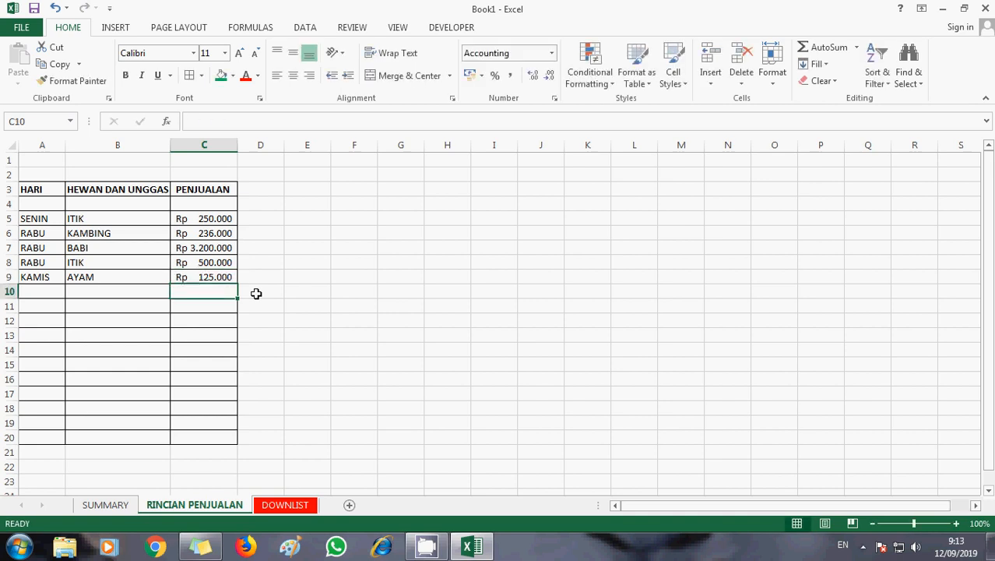
# Step: Fill row 10 with KAMIS and ITIK from the dropdowns and a PENJUALAN amount of 1.000.000
pyautogui.click(48, 289)
pyautogui.click(71, 292)
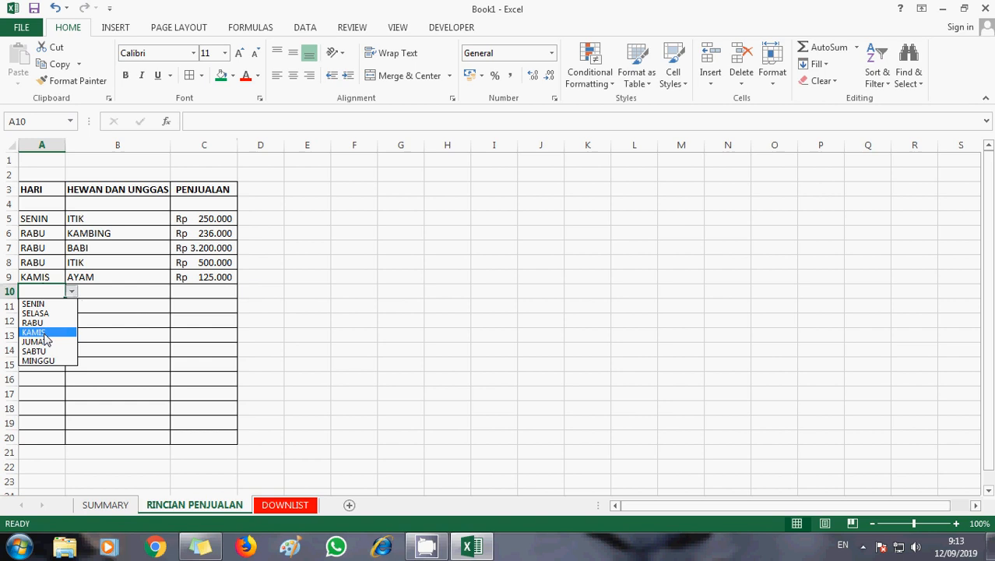
pyautogui.click(38, 333)
pyautogui.click(132, 292)
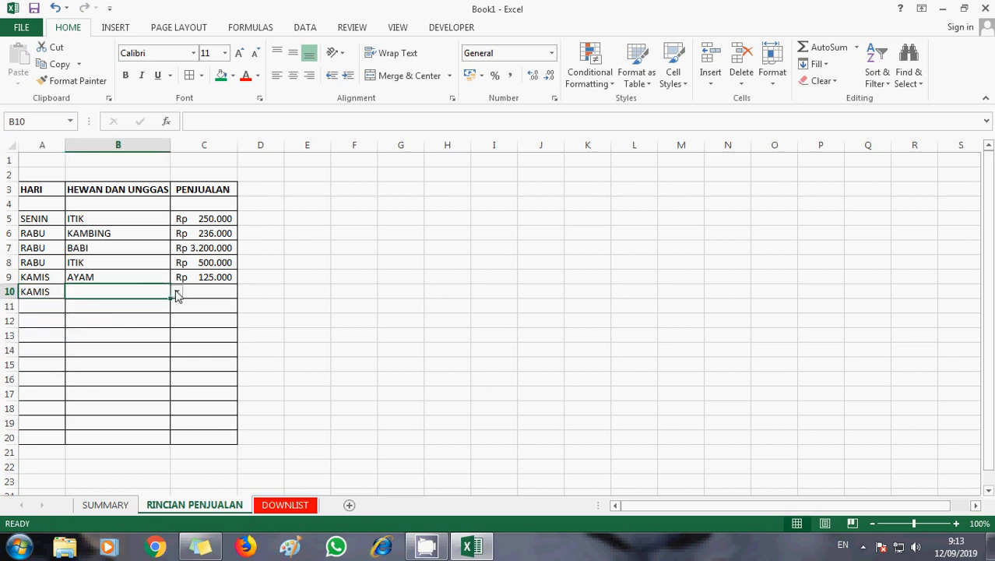
pyautogui.click(178, 294)
pyautogui.click(96, 327)
pyautogui.click(202, 287)
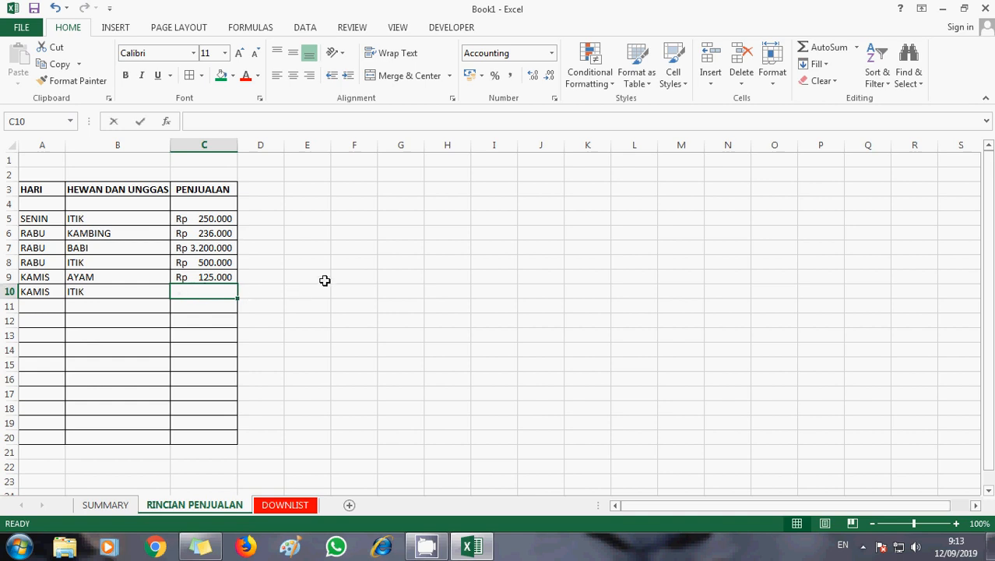
pyautogui.write('1.000.000')
pyautogui.press('Return')
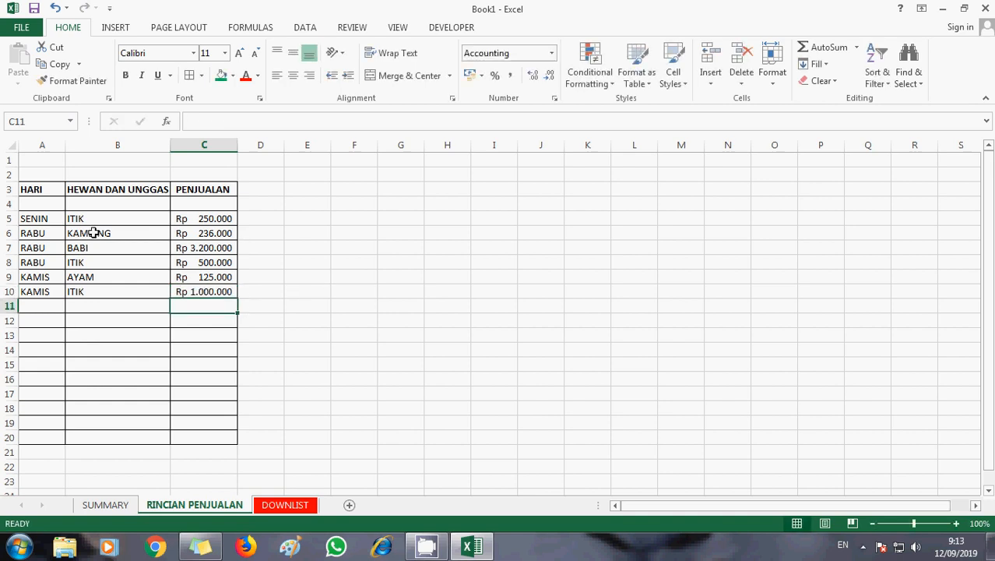
# Step: Fill row 11 with JUMAT and SAPI from the dropdowns and a PENJUALAN amount of 7500000
pyautogui.click(39, 306)
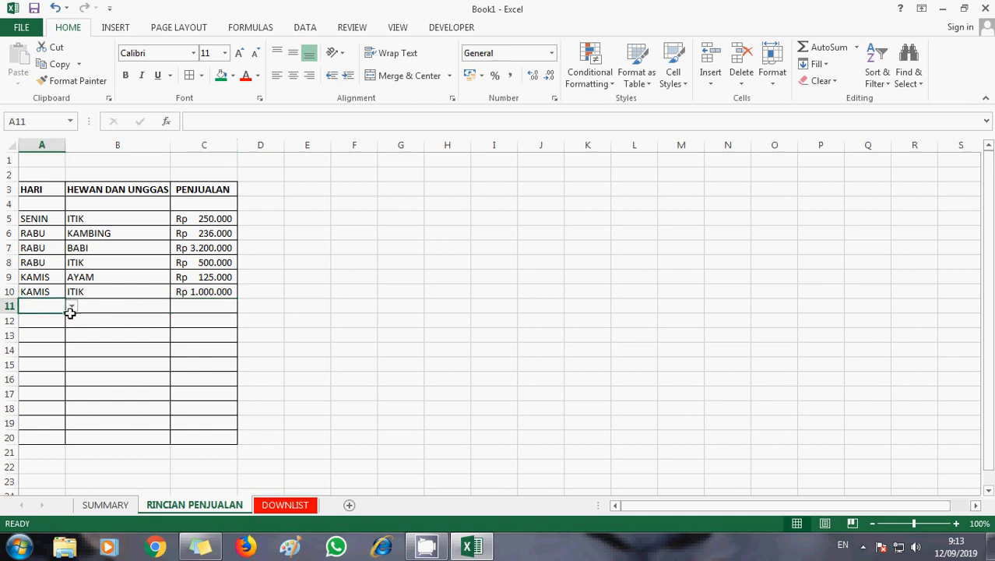
pyautogui.click(72, 306)
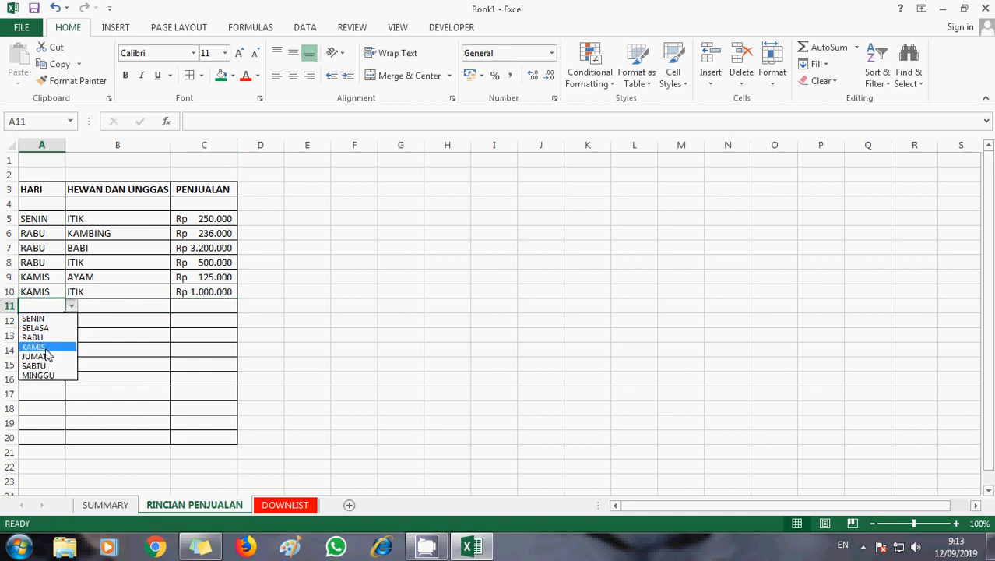
pyautogui.click(47, 356)
pyautogui.click(125, 311)
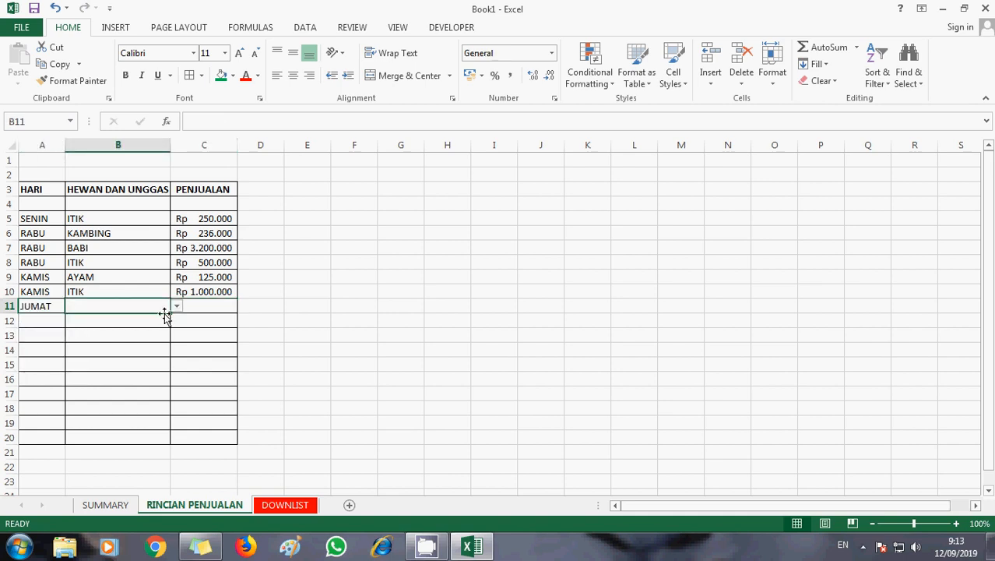
pyautogui.click(177, 306)
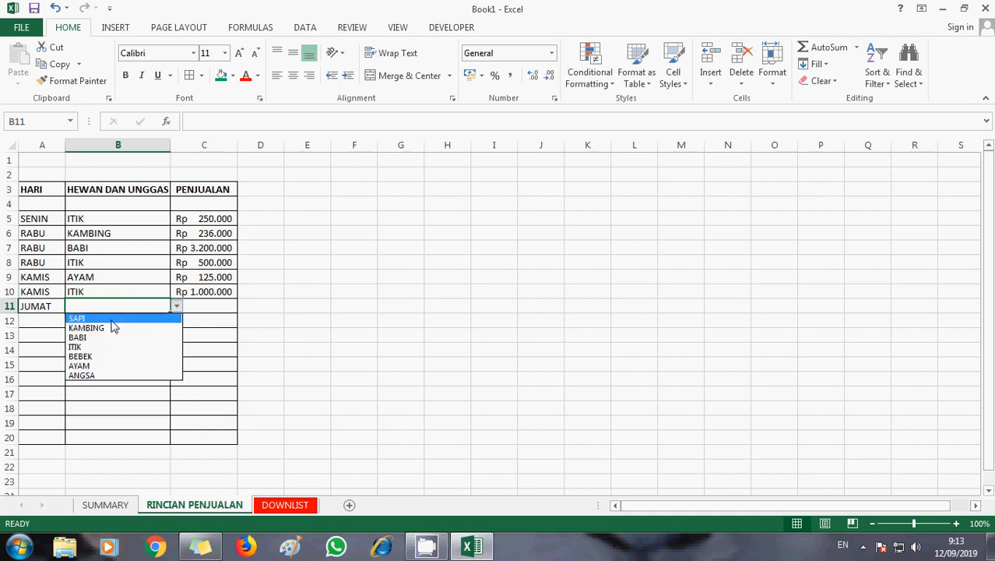
pyautogui.click(114, 327)
pyautogui.click(204, 308)
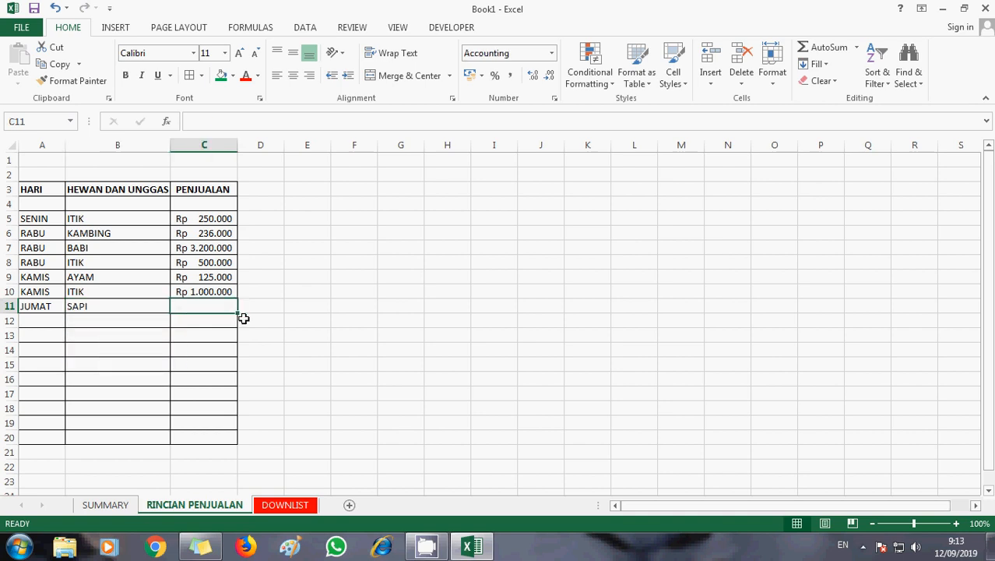
pyautogui.write('7500000')
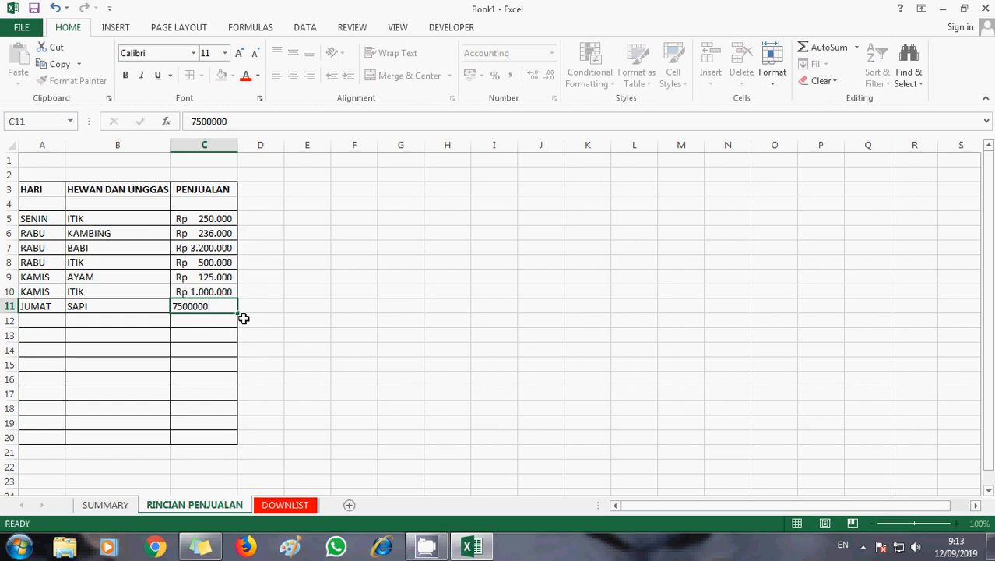
pyautogui.press('Return')
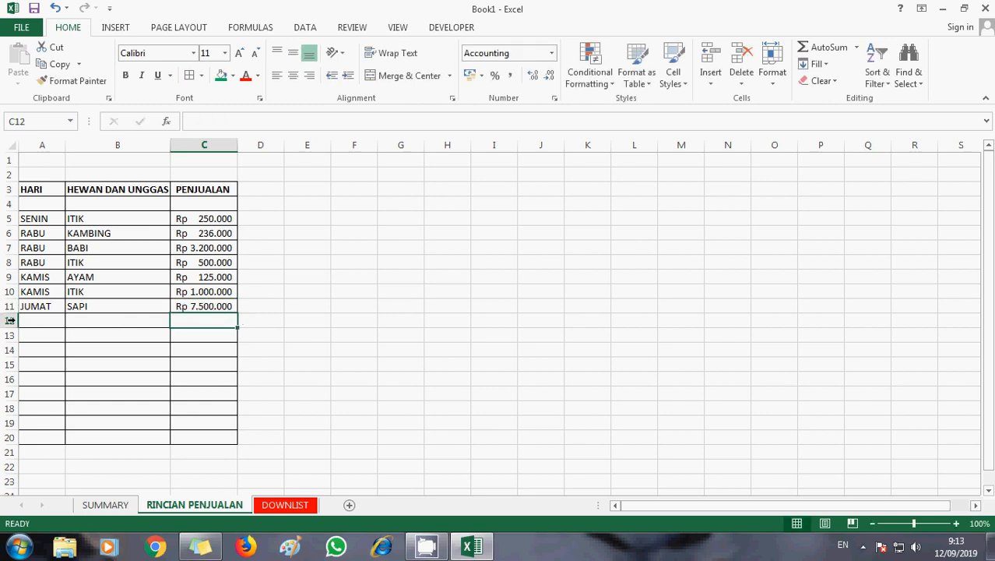
# Step: Fill row 12 with JUMAT and BABI from the dropdowns and a PENJUALAN amount of 6400000
pyautogui.click(36, 321)
pyautogui.click(74, 322)
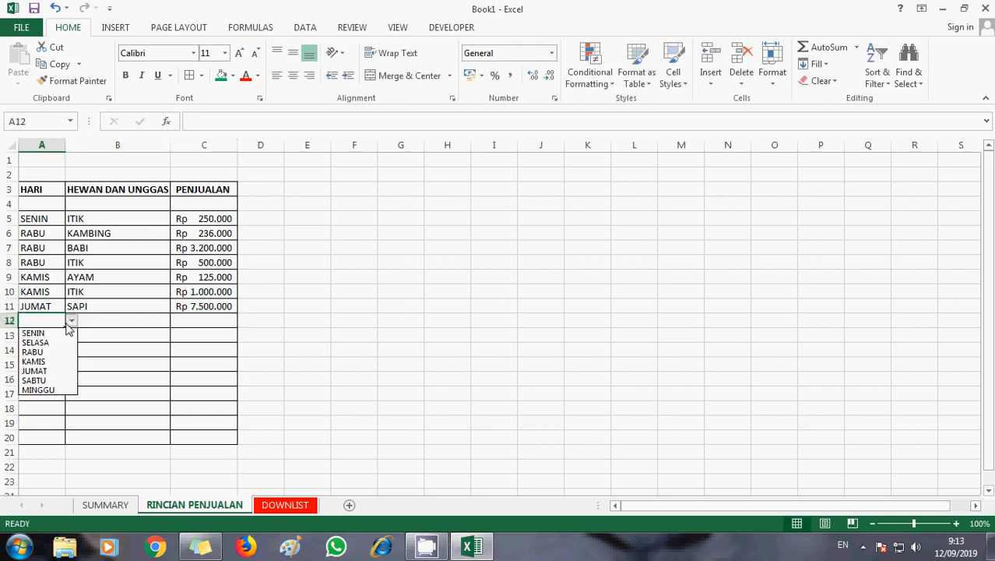
pyautogui.click(35, 370)
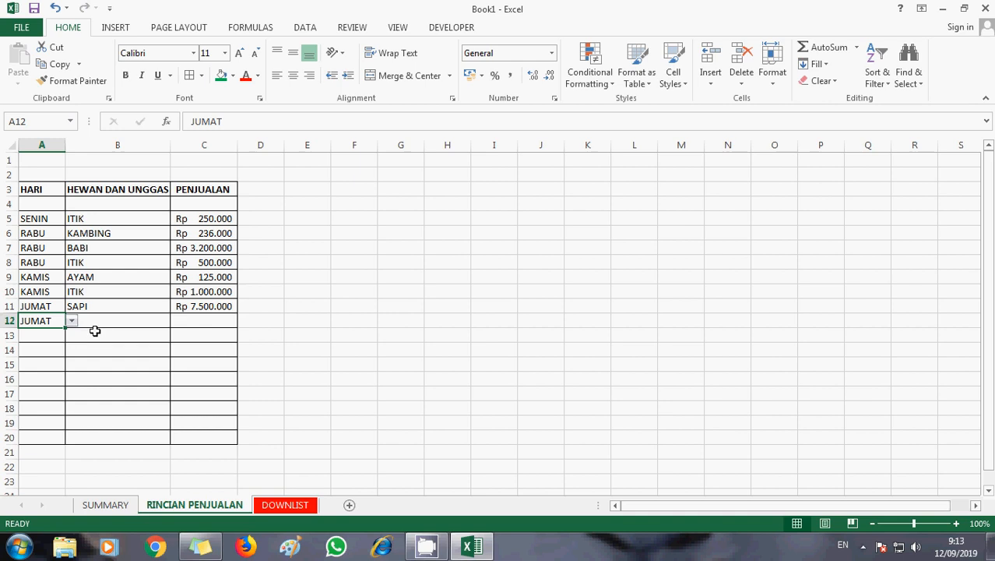
pyautogui.click(99, 323)
pyautogui.click(177, 322)
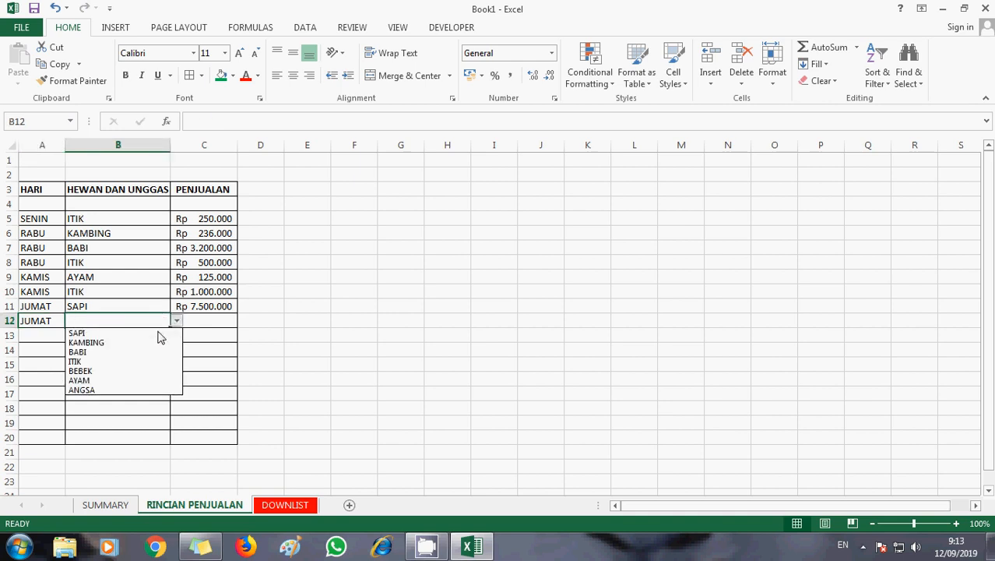
pyautogui.click(100, 350)
pyautogui.click(200, 321)
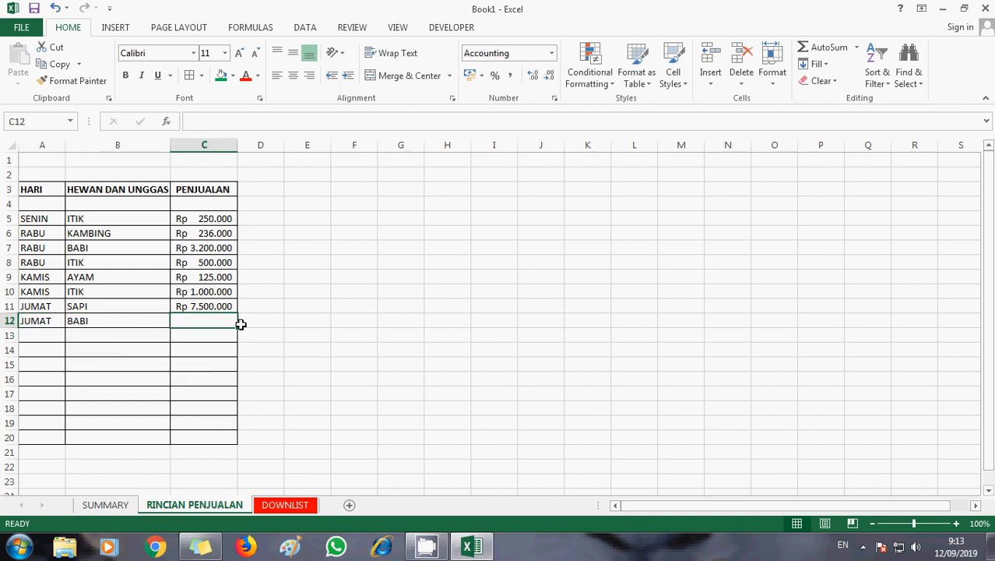
pyautogui.write('6400000')
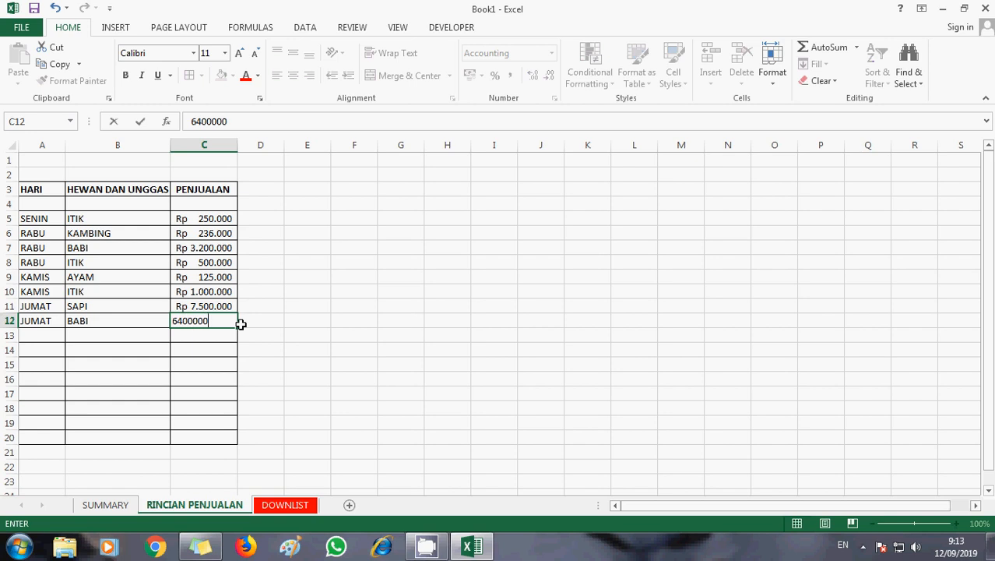
pyautogui.press('Return')
# Step: Fill row 13 with SABTU and AYAM from the dropdowns and a PENJUALAN amount of 250000
pyautogui.click(35, 334)
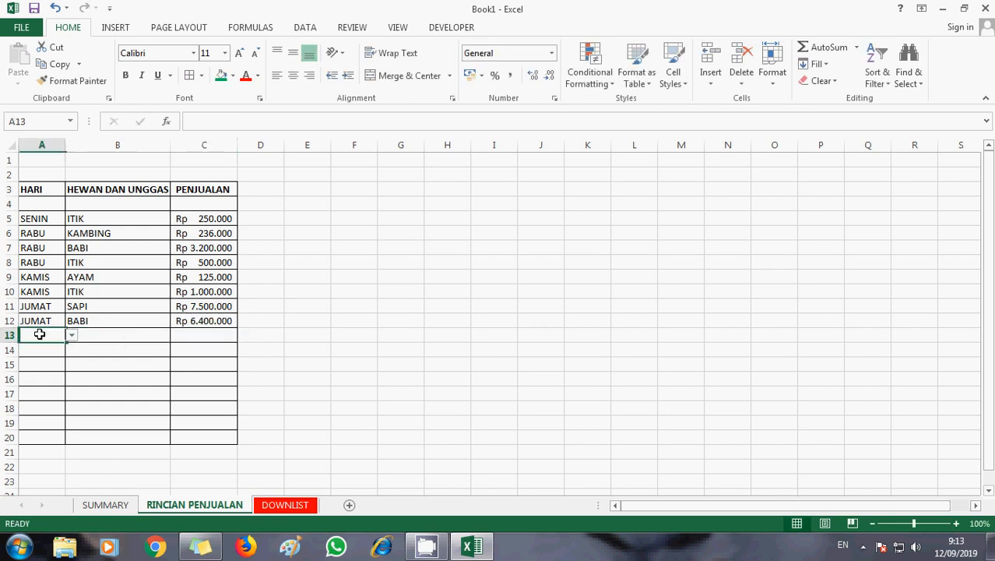
pyautogui.click(71, 335)
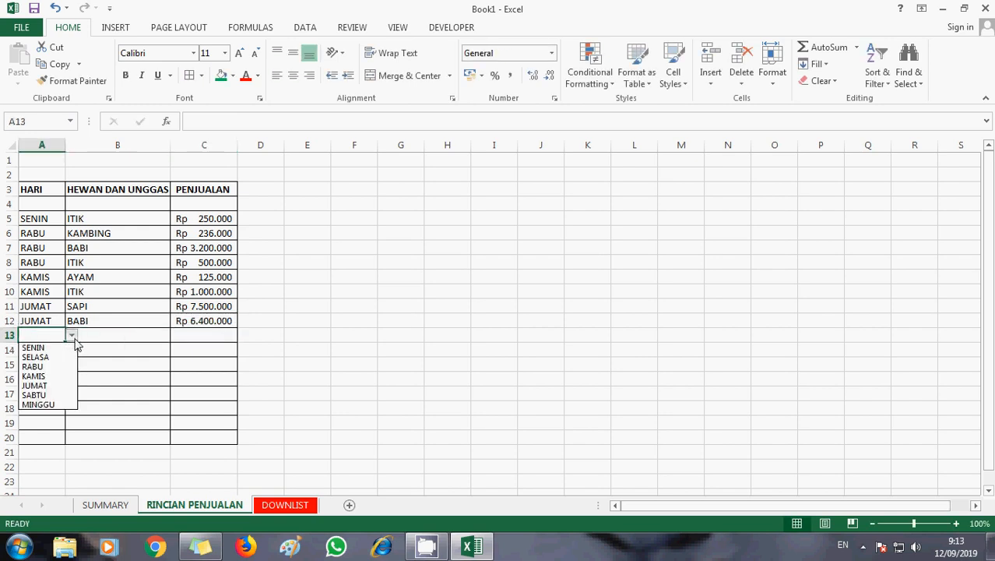
pyautogui.click(34, 394)
pyautogui.click(131, 336)
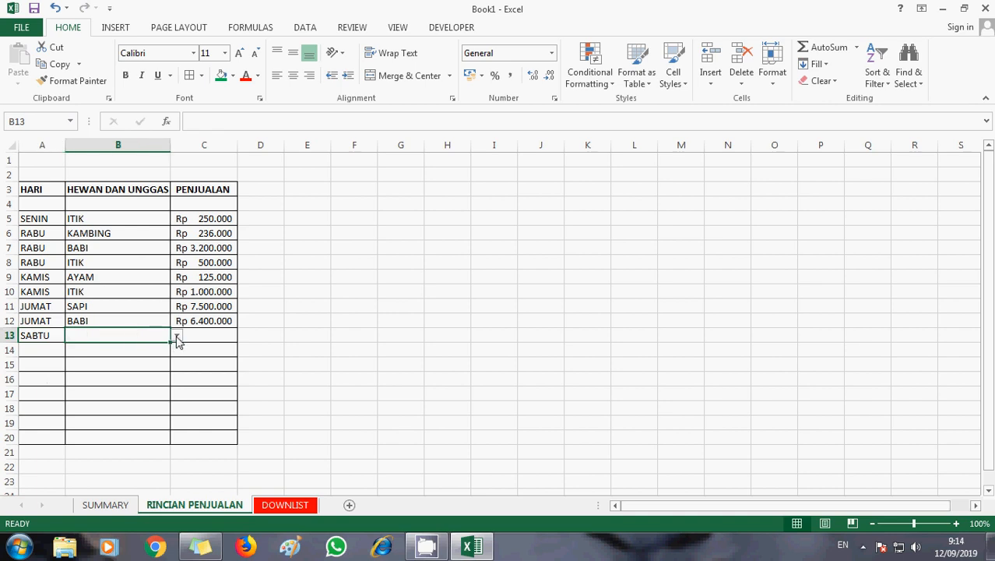
pyautogui.click(177, 335)
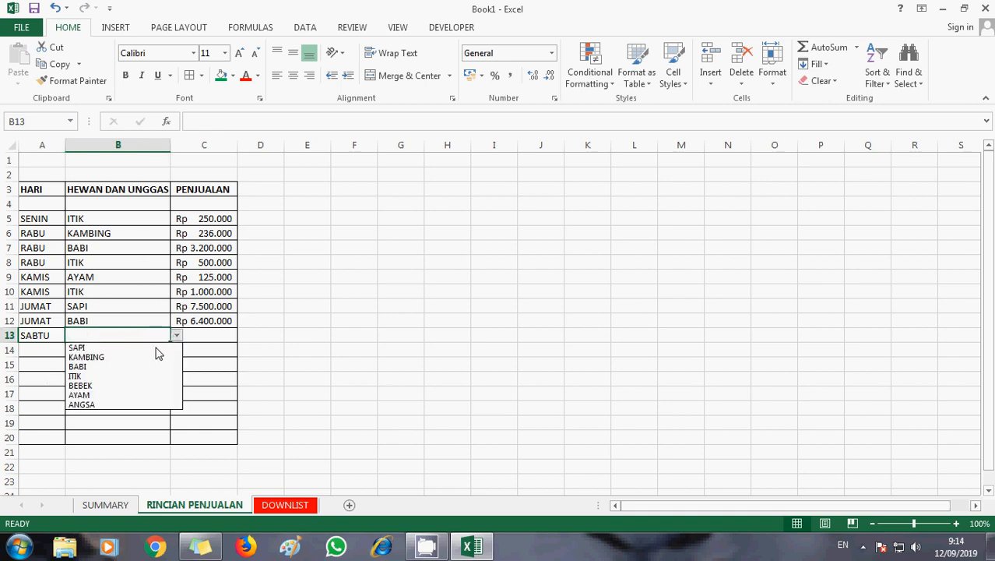
pyautogui.click(104, 395)
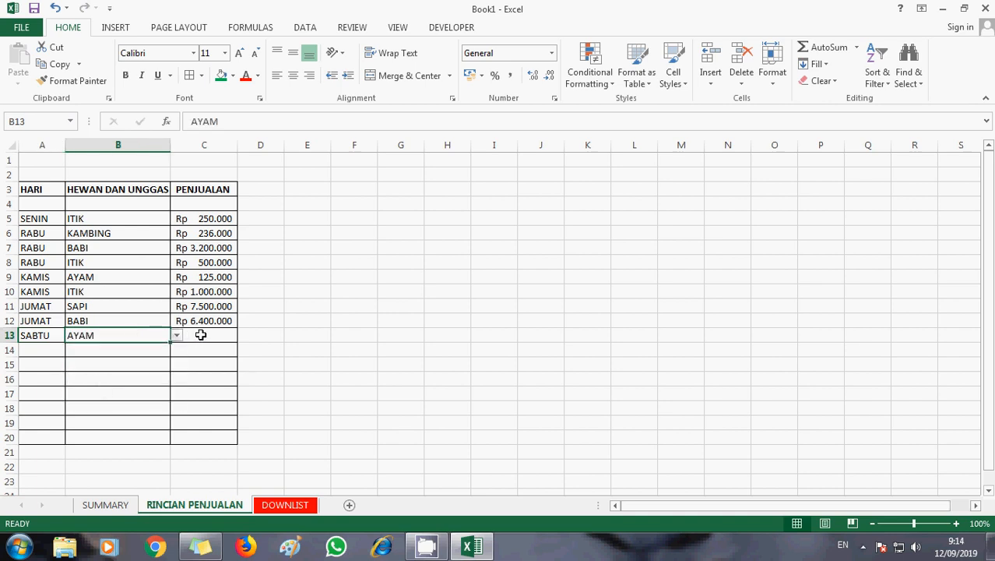
pyautogui.click(200, 335)
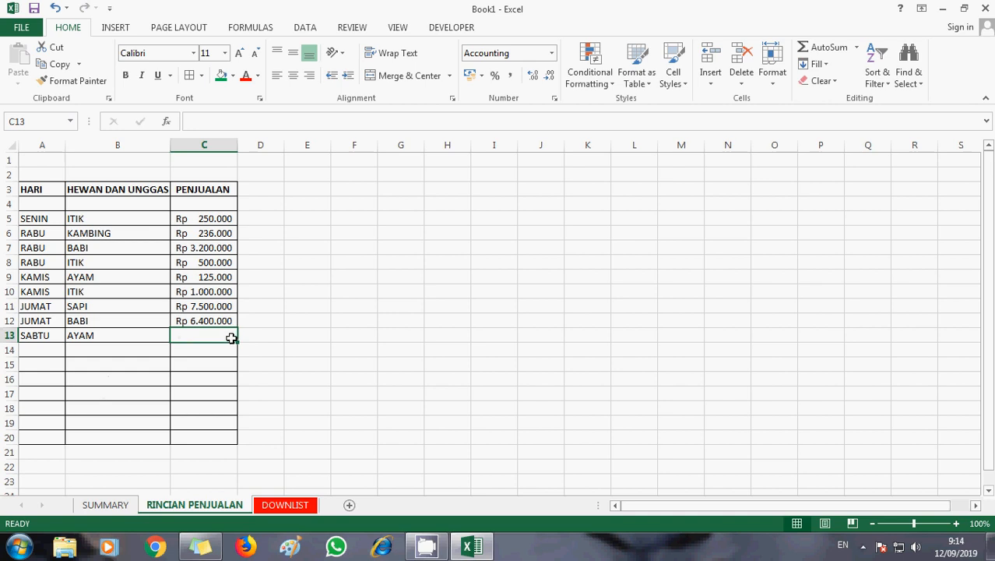
pyautogui.write('250000')
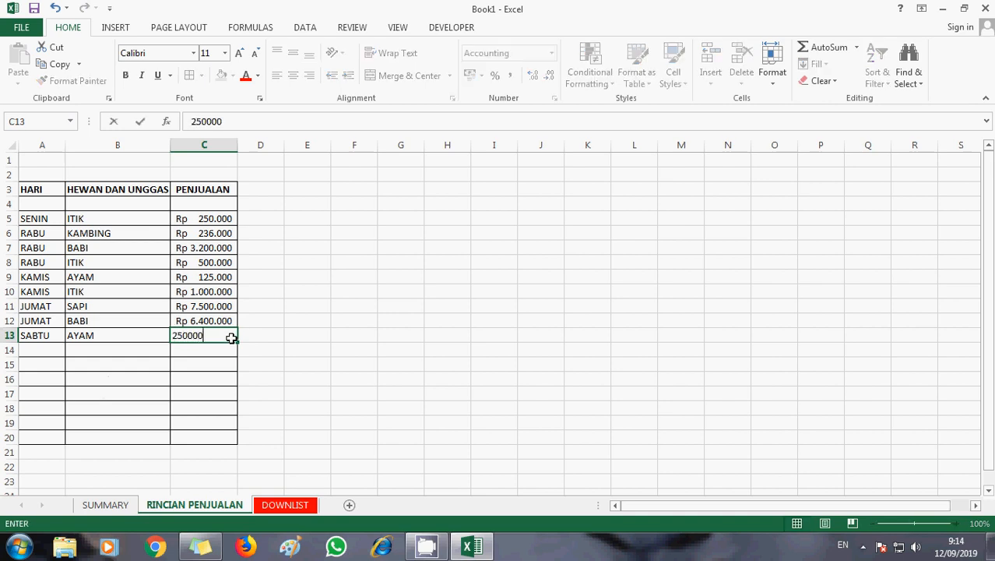
pyautogui.press('Return')
# Step: Fill row 14 with the day SABTU, the animal BABI and a PENJUALAN amount of 6400000
pyautogui.click(47, 345)
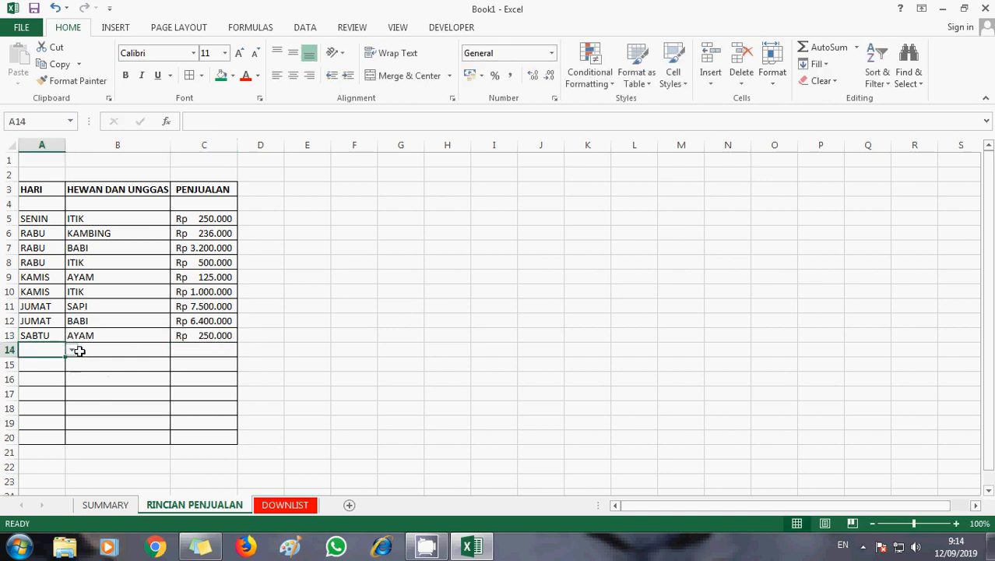
pyautogui.click(71, 350)
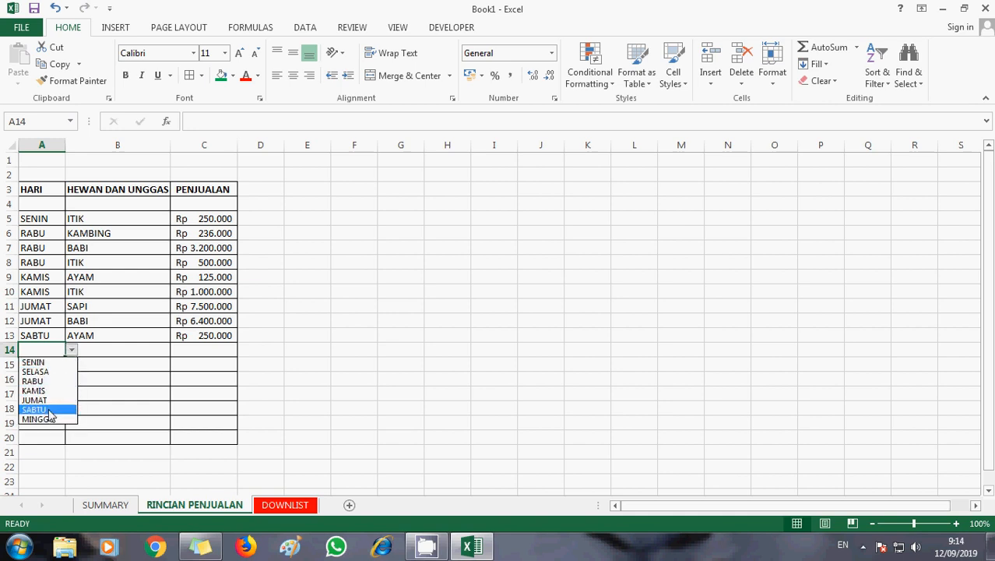
pyautogui.click(49, 407)
pyautogui.click(155, 354)
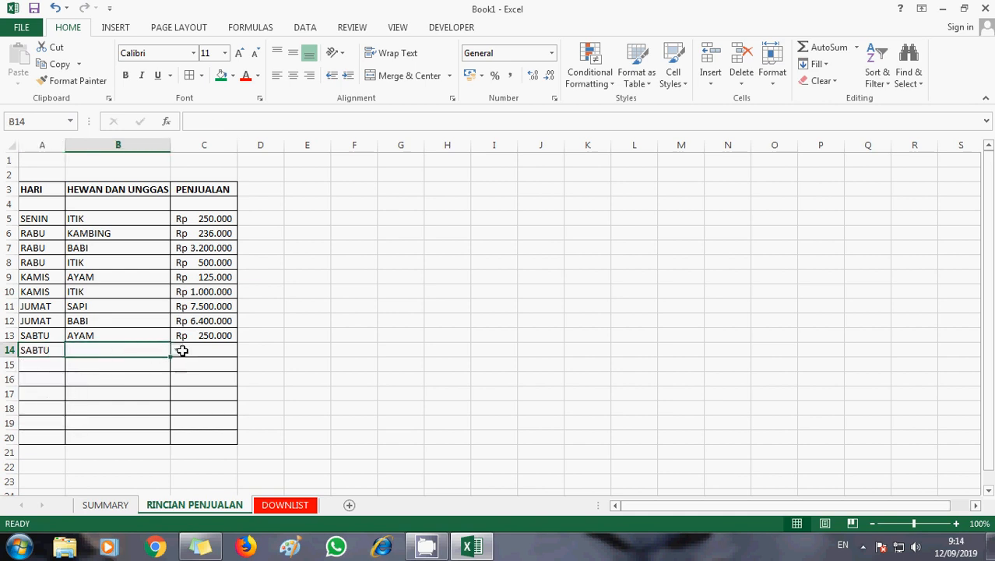
pyautogui.click(178, 350)
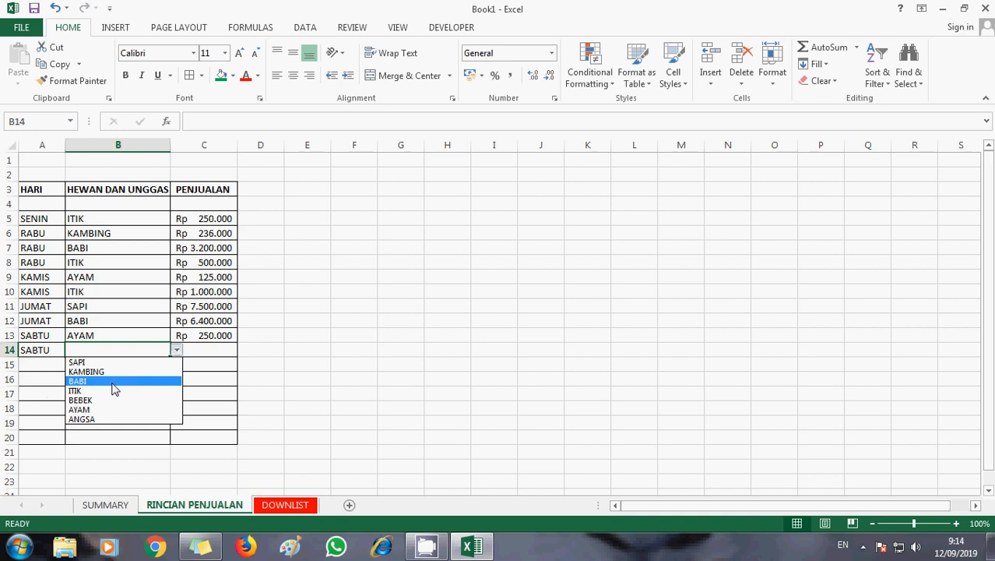
pyautogui.click(114, 381)
pyautogui.click(195, 351)
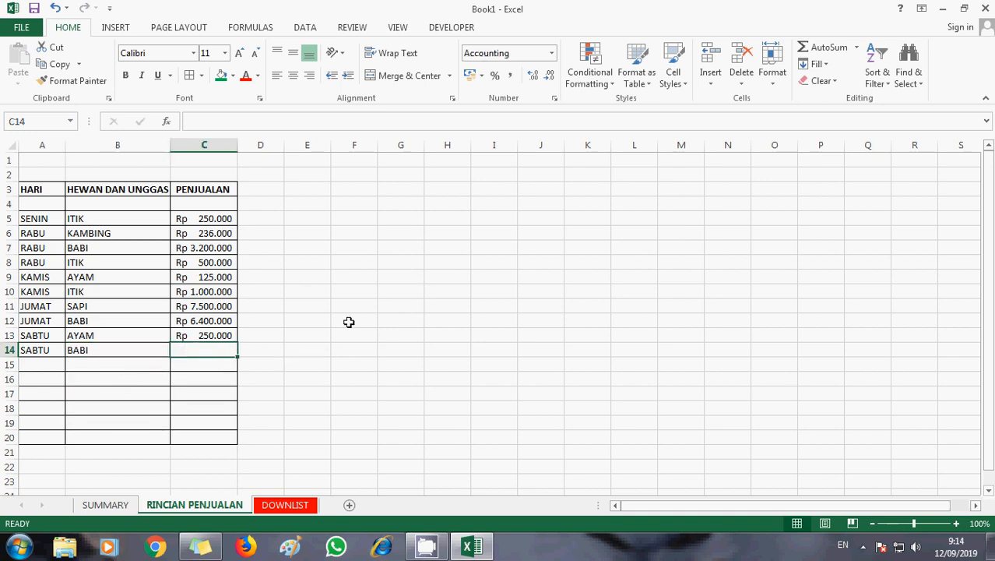
pyautogui.write('6.4')
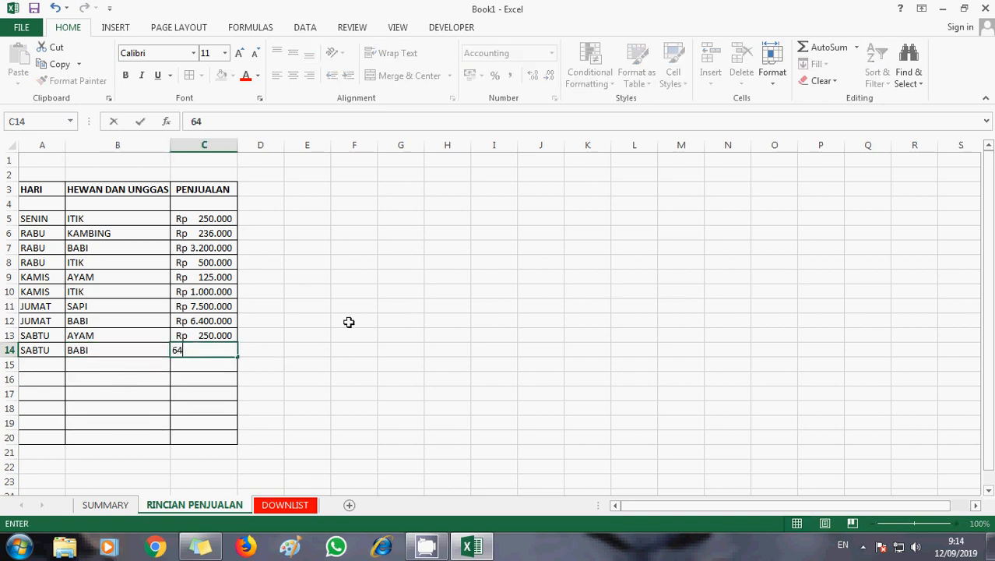
pyautogui.write('00.00')
pyautogui.press('Return')
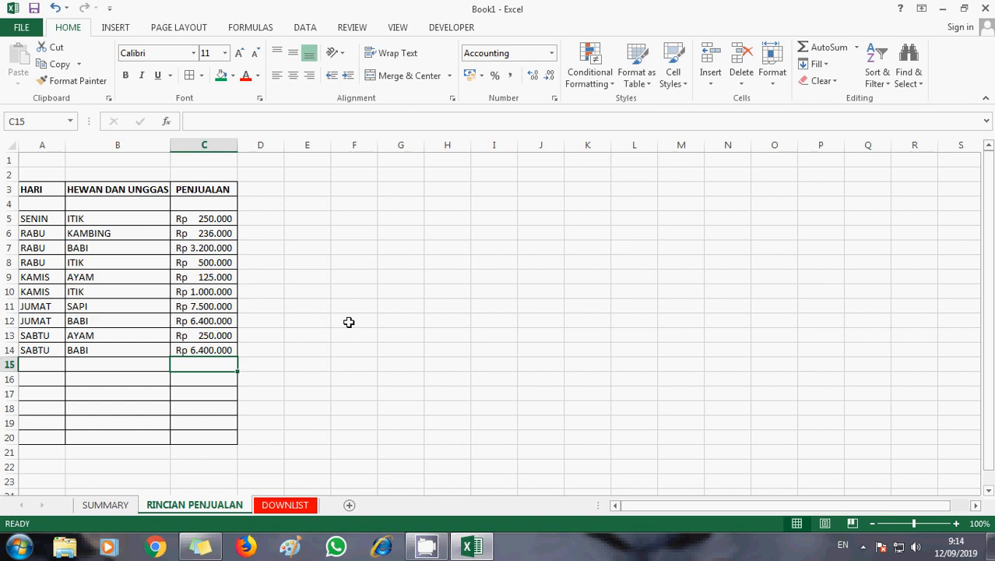
# Step: Fill row 15 with the day MINGGU, the animal SAPI and a PENJUALAN amount of 15000000
pyautogui.click(56, 366)
pyautogui.click(70, 365)
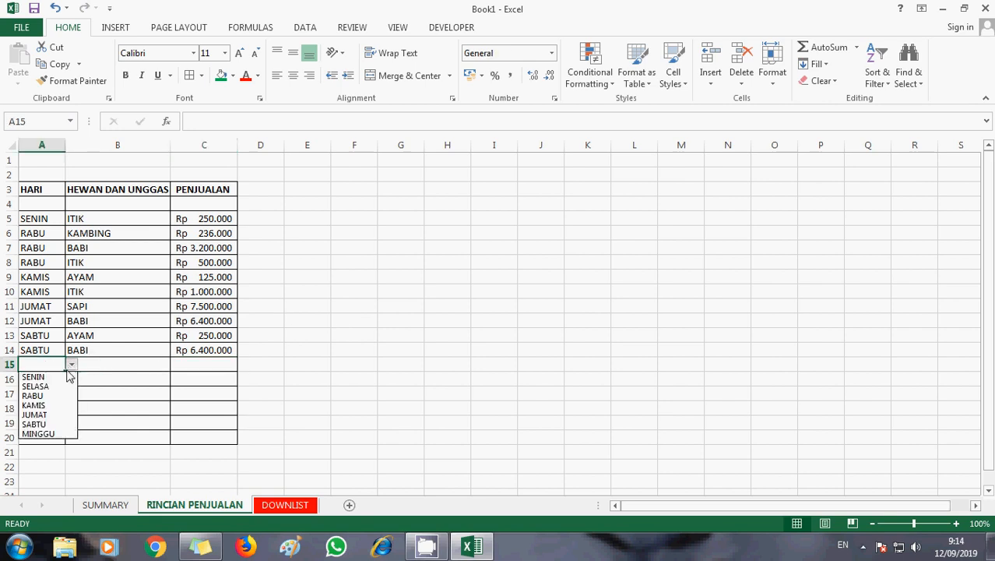
pyautogui.click(49, 433)
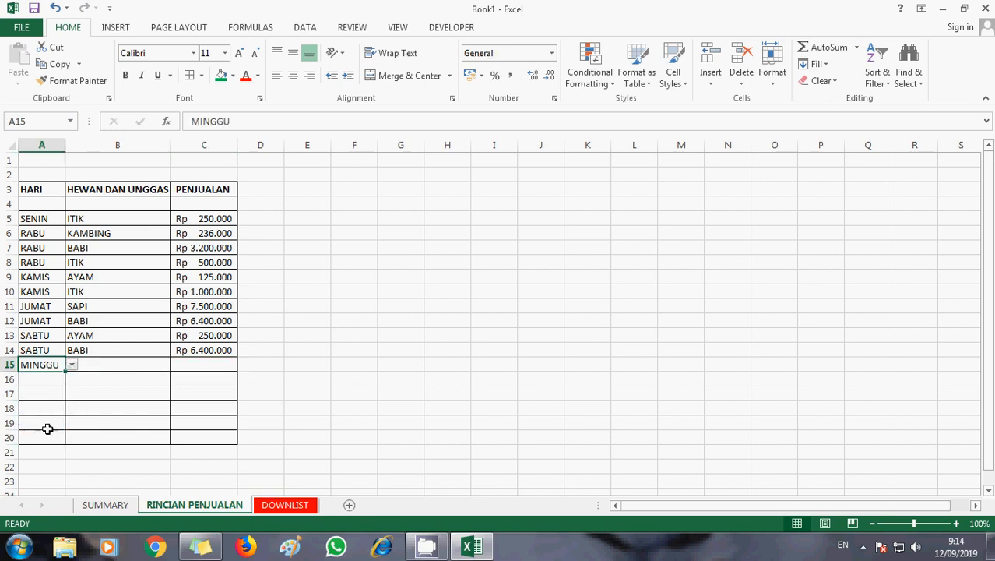
pyautogui.click(106, 367)
pyautogui.click(177, 364)
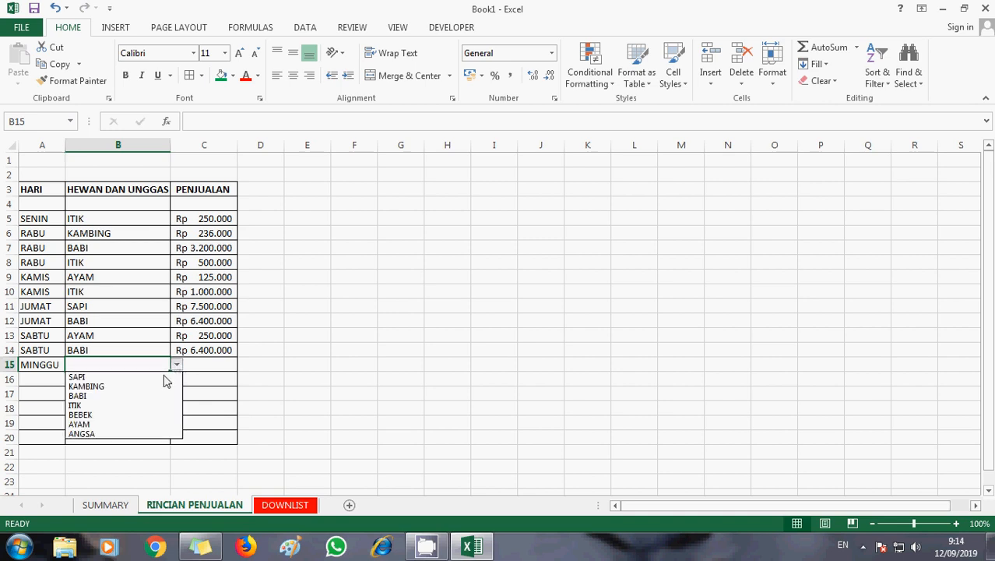
pyautogui.click(127, 378)
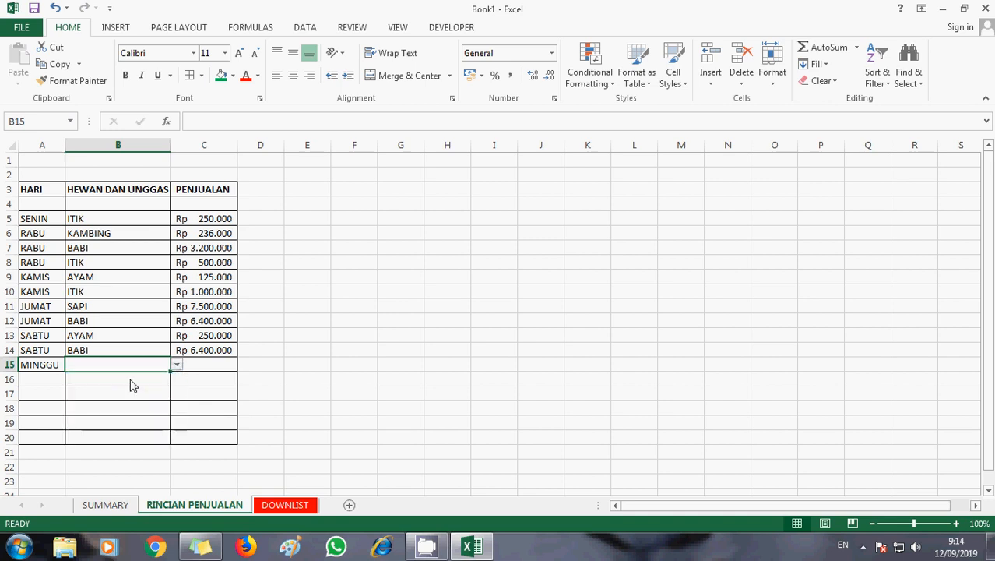
pyautogui.click(201, 365)
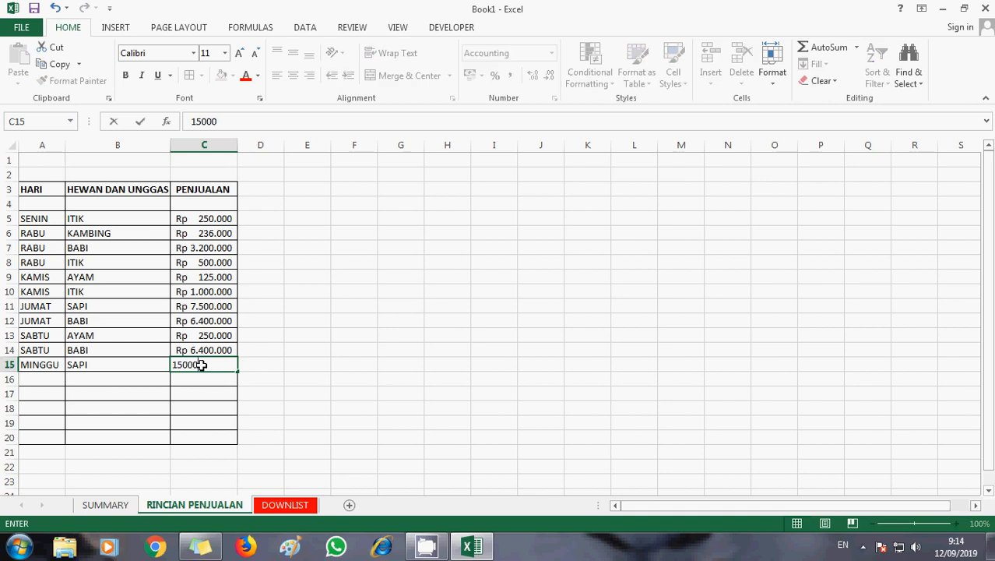
pyautogui.write('00')
pyautogui.press('Return')
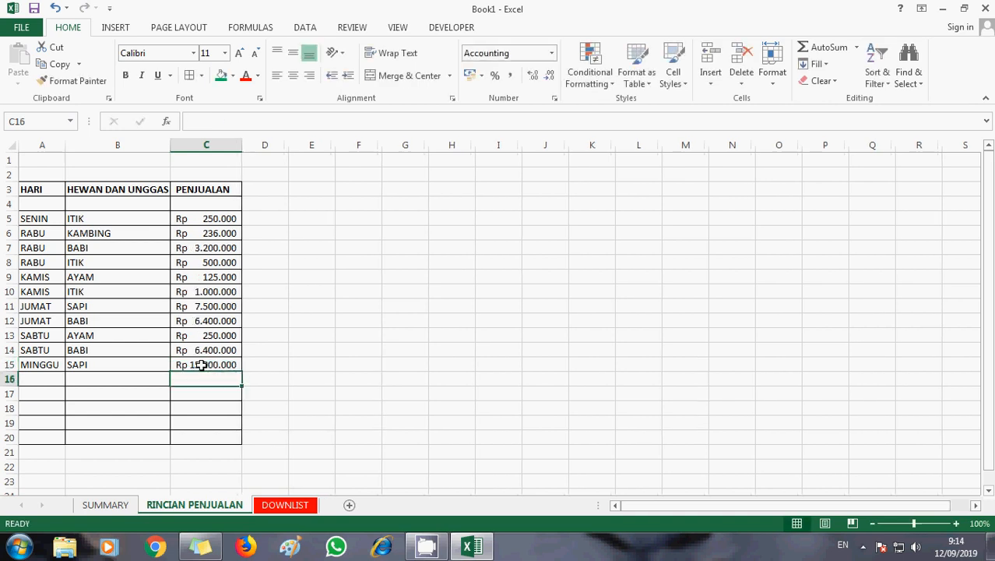
# Step: Fill row 16 with the day MINGGU, the animal KAMBING and a PENJUALAN amount of 236000
pyautogui.click(46, 378)
pyautogui.click(70, 378)
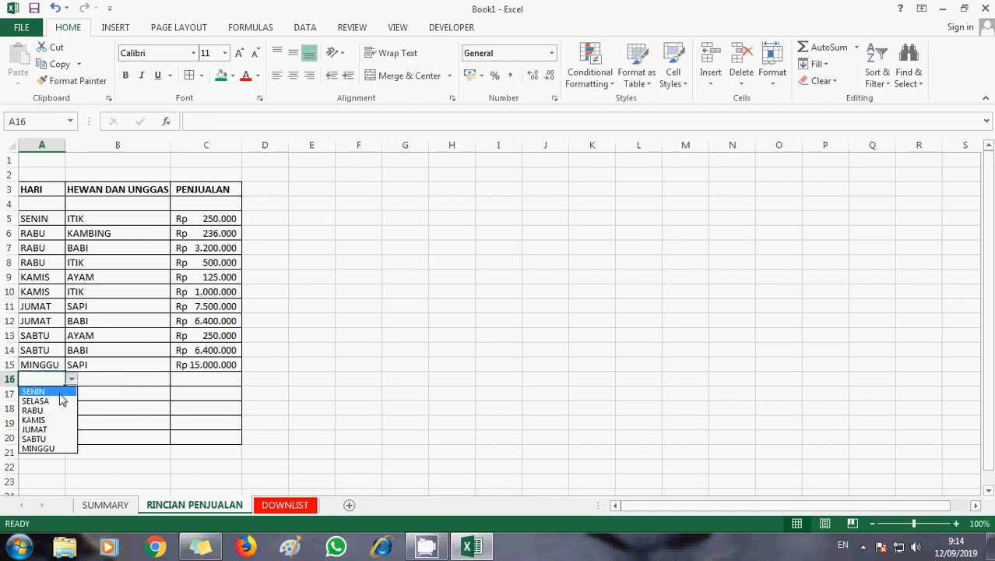
pyautogui.click(39, 449)
pyautogui.click(144, 380)
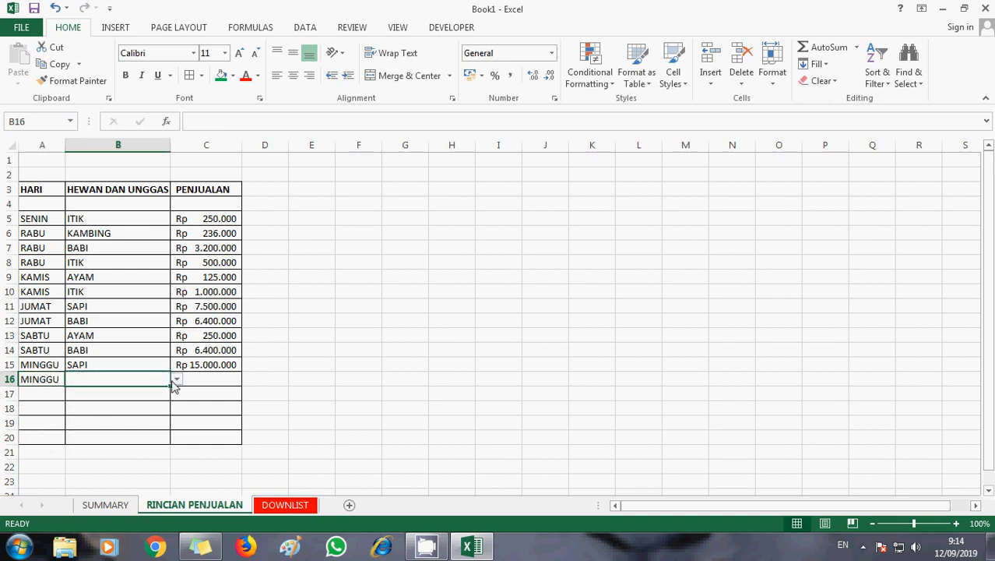
pyautogui.click(177, 380)
pyautogui.click(122, 404)
pyautogui.click(209, 376)
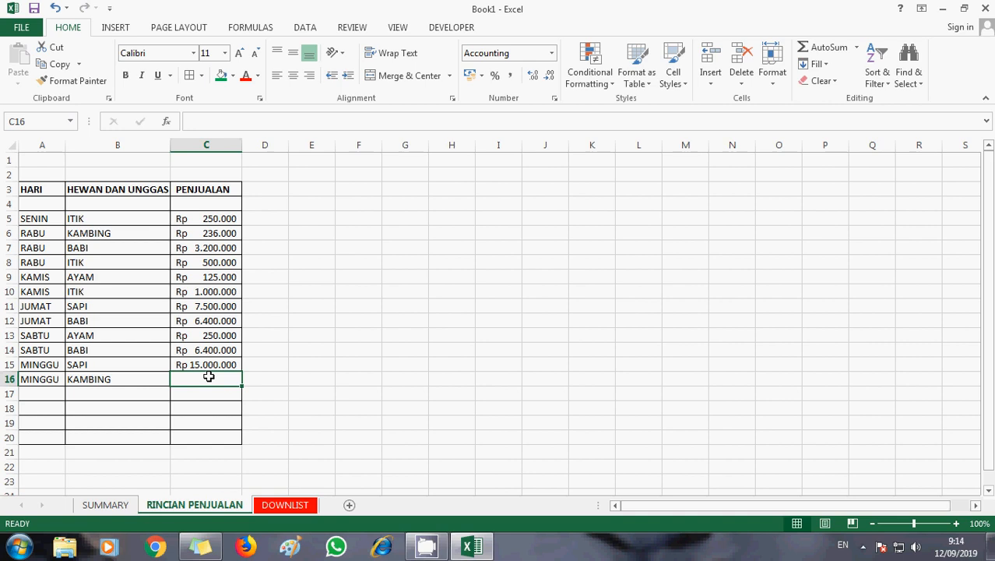
pyautogui.write('236000')
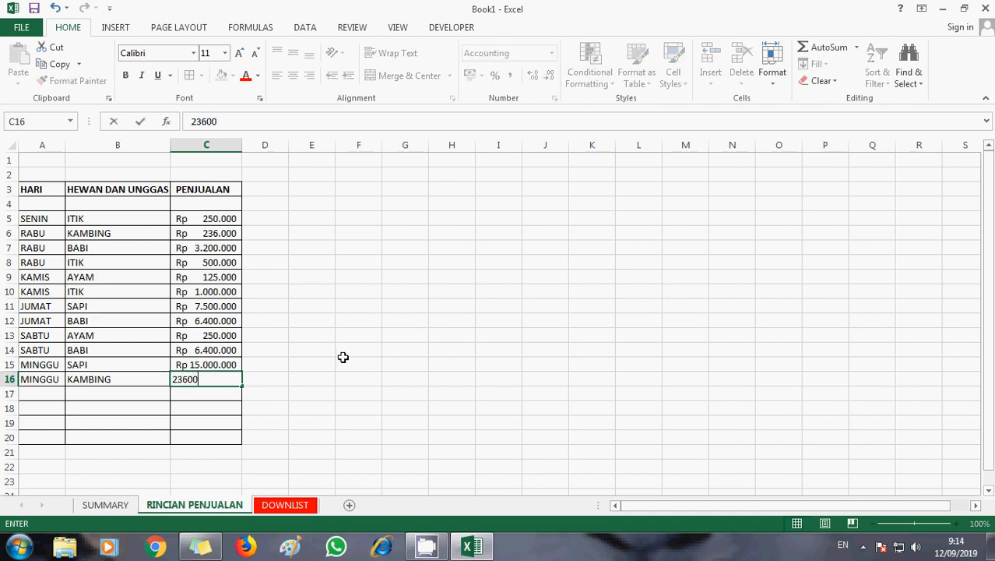
pyautogui.press('Return')
# Step: Fill row 17 with the day MINGGU, the animal ITIK and a PENJUALAN amount of 1000000
pyautogui.click(54, 393)
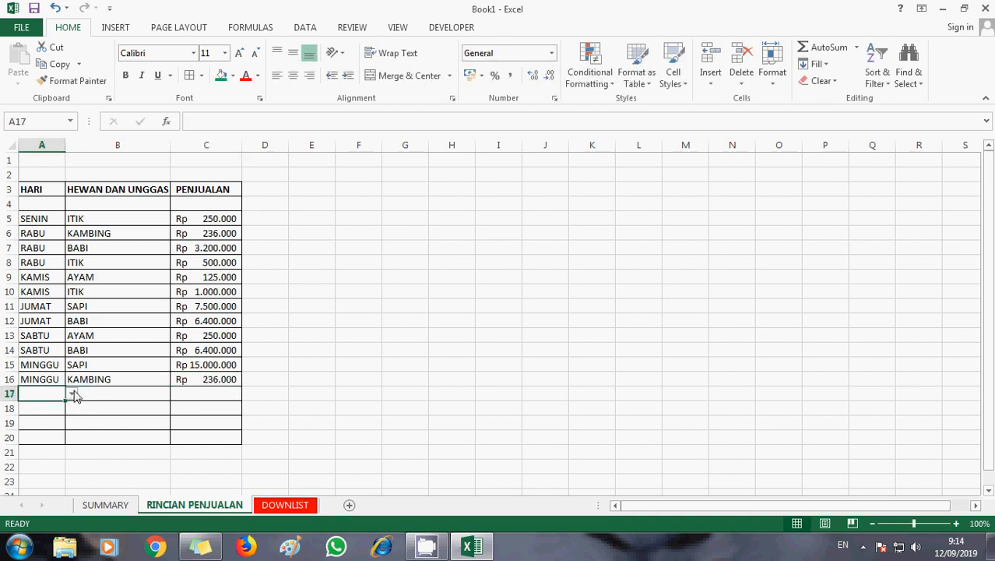
pyautogui.click(71, 393)
pyautogui.click(51, 460)
pyautogui.click(128, 396)
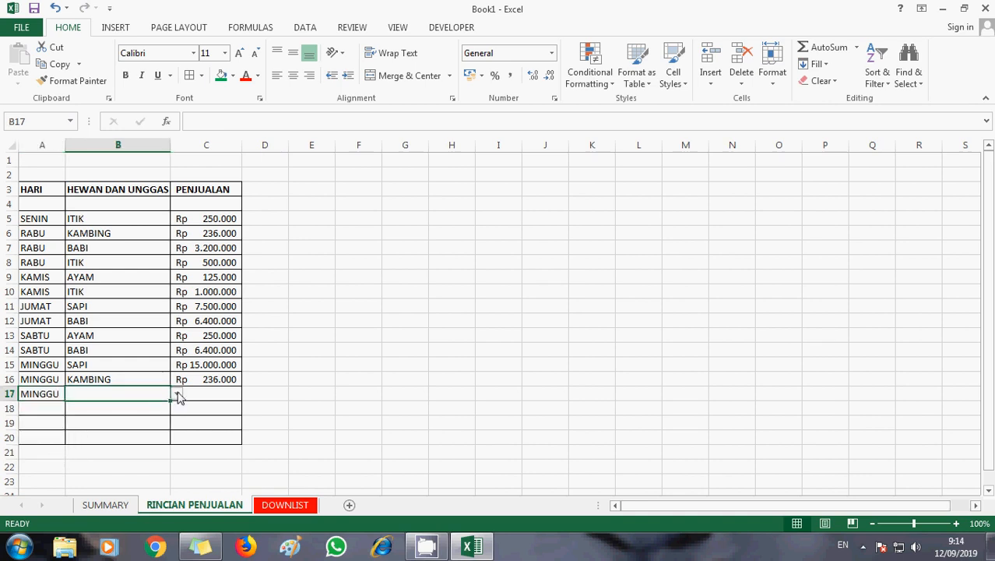
pyautogui.click(177, 395)
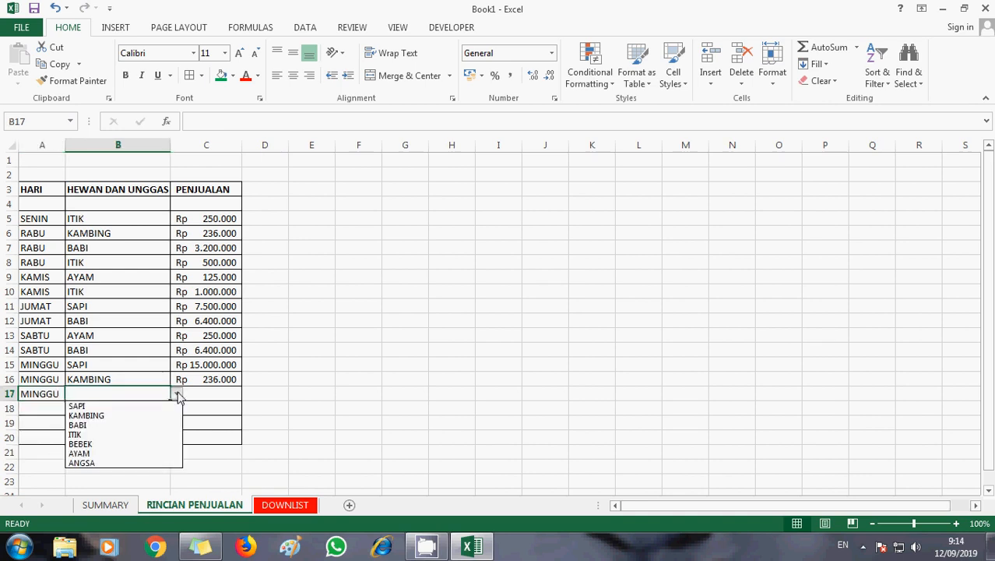
pyautogui.click(91, 436)
pyautogui.click(208, 394)
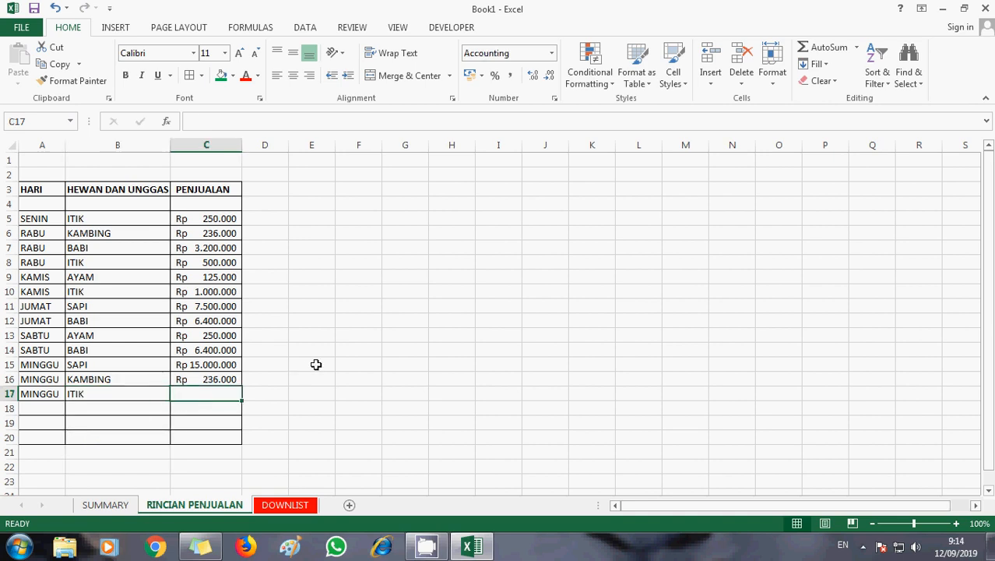
pyautogui.write('1.000.000')
pyautogui.press('Return')
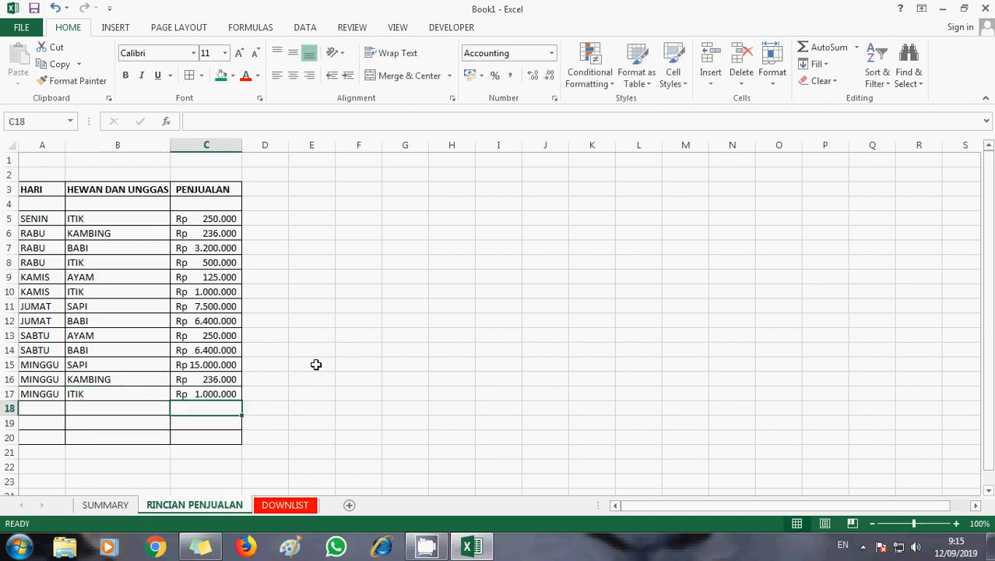
# Step: Fill row 18 with the day MINGGU, the animal KAMBING and a PENJUALAN amount of 236000
pyautogui.click(33, 407)
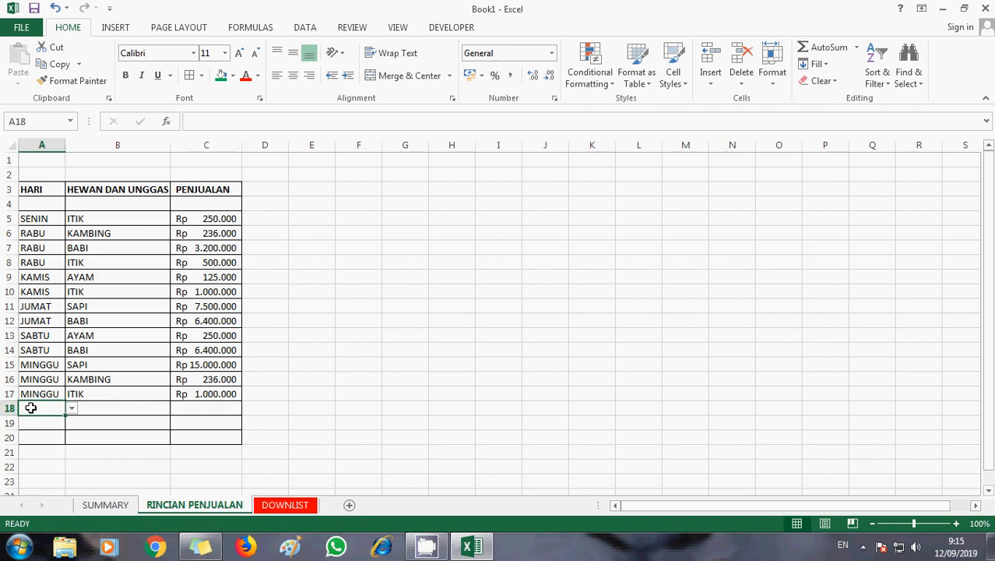
pyautogui.click(72, 408)
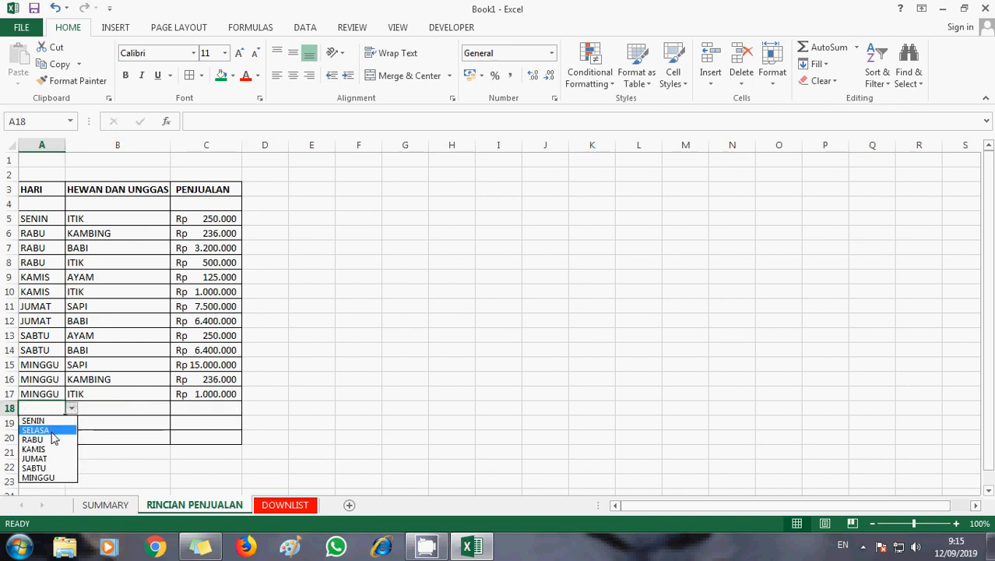
pyautogui.click(49, 477)
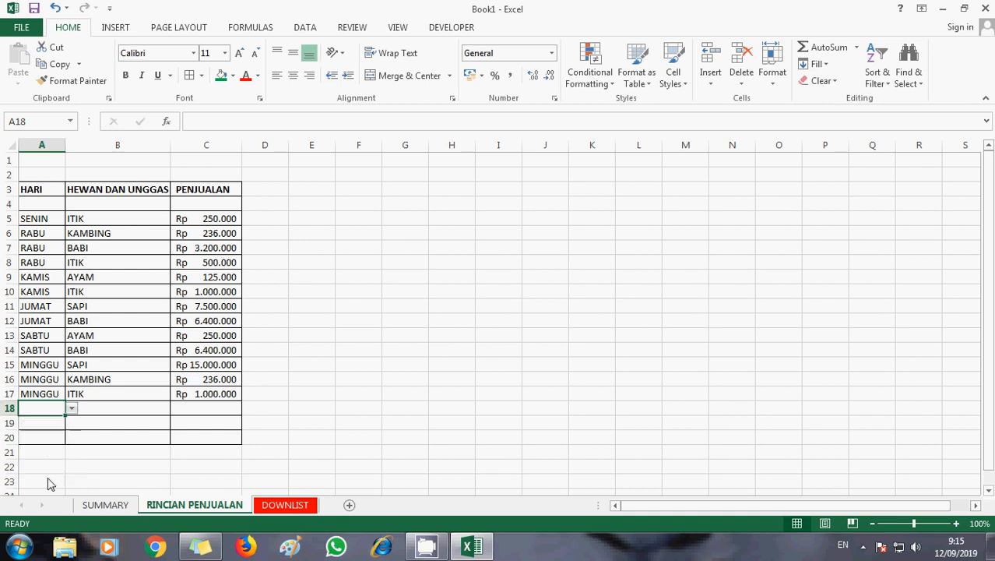
pyautogui.click(117, 408)
pyautogui.click(177, 408)
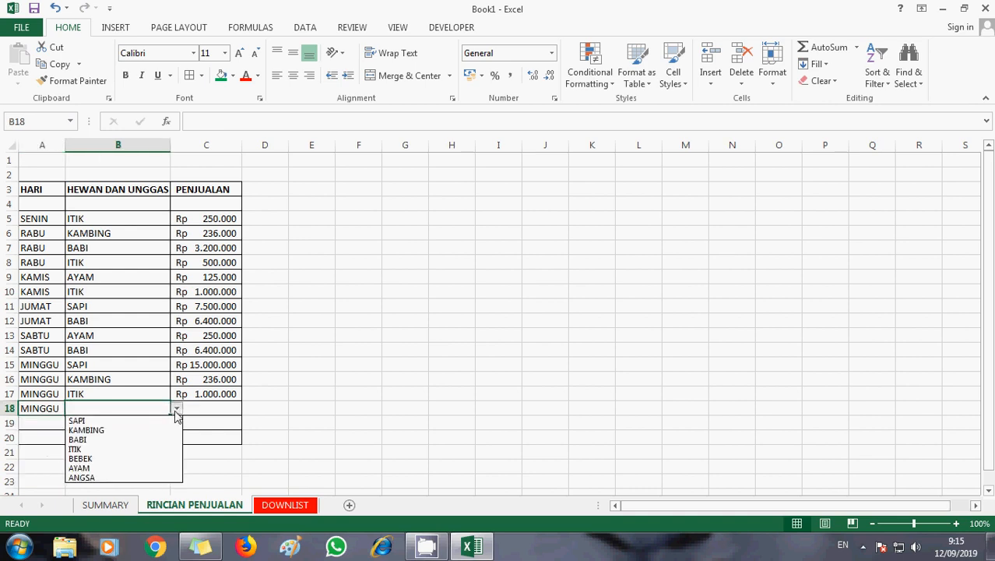
pyautogui.click(100, 433)
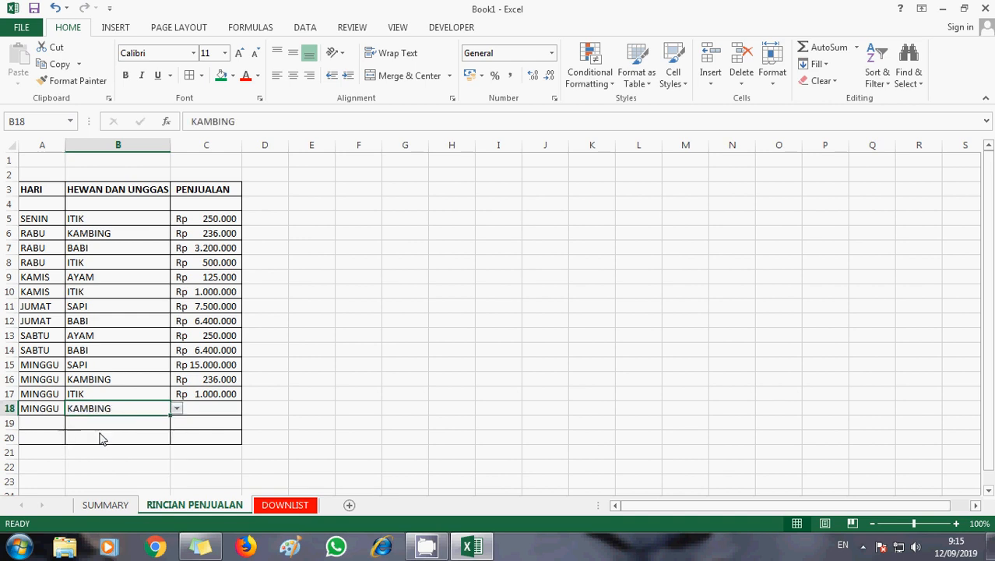
pyautogui.click(192, 411)
pyautogui.write('236.0')
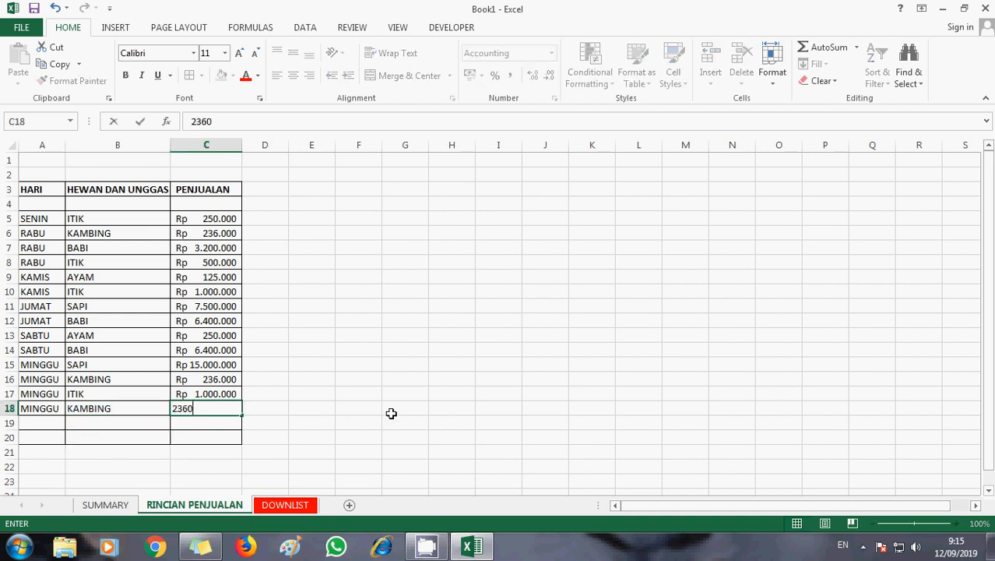
pyautogui.write('00')
pyautogui.press('Return')
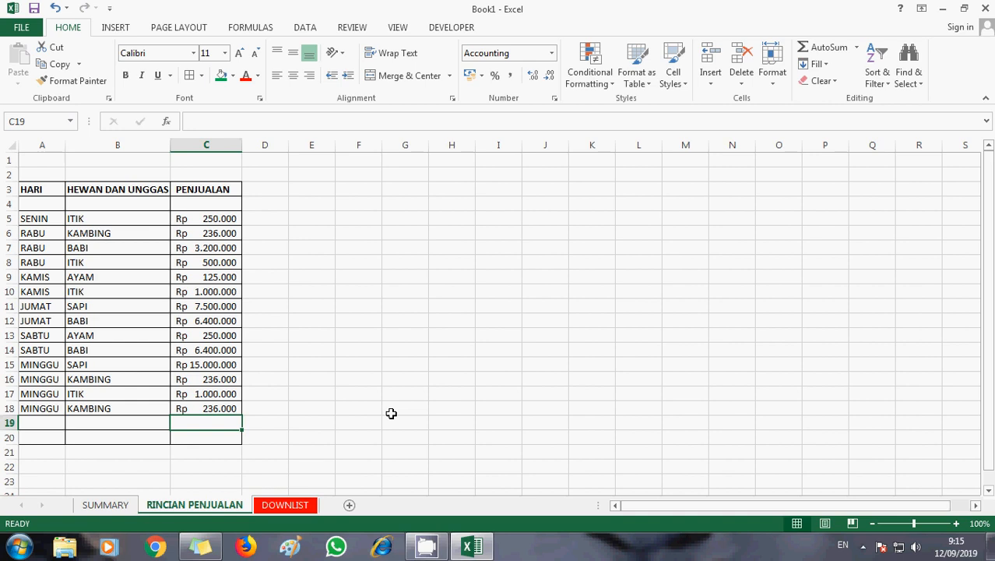
# Step: Fill row 19 with the day SENIN, the animal ANGSA and a PENJUALAN amount of 520000
pyautogui.click(55, 421)
pyautogui.click(72, 424)
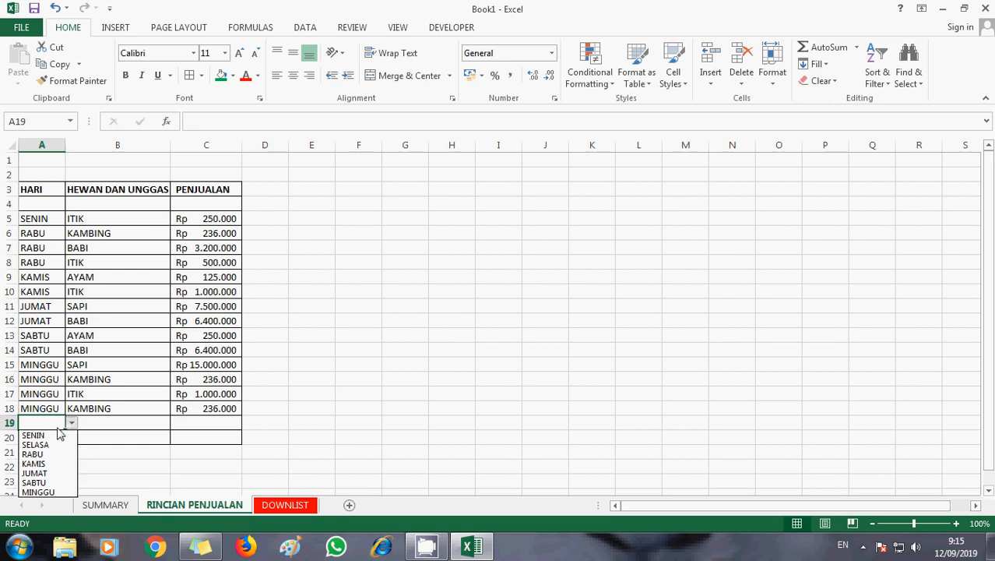
pyautogui.click(35, 434)
pyautogui.click(98, 424)
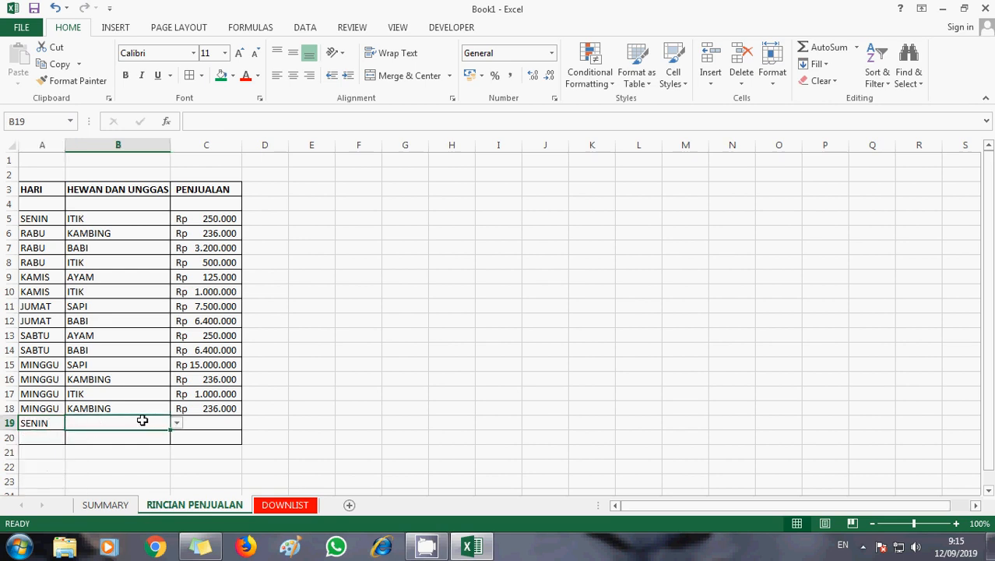
pyautogui.click(177, 424)
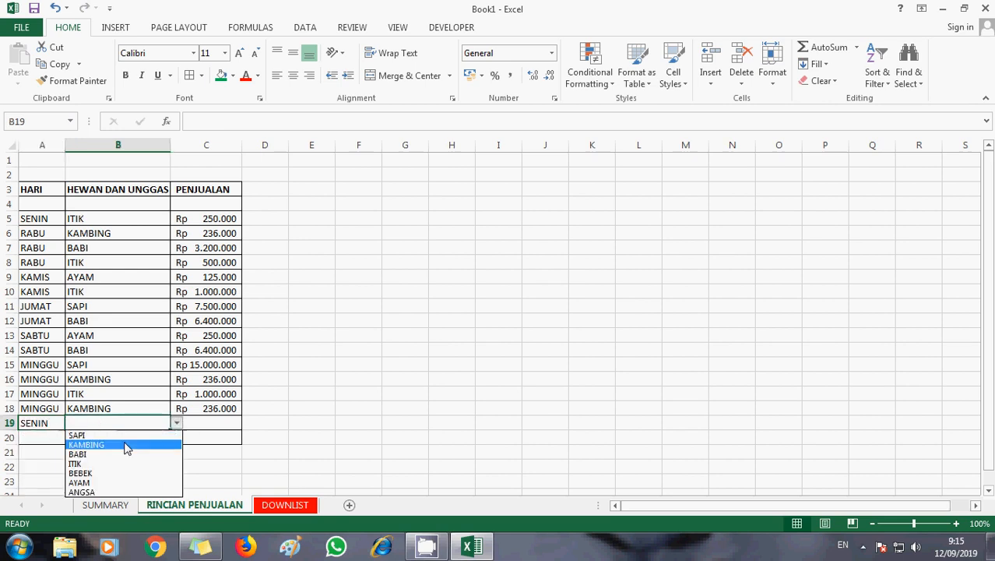
pyautogui.click(86, 491)
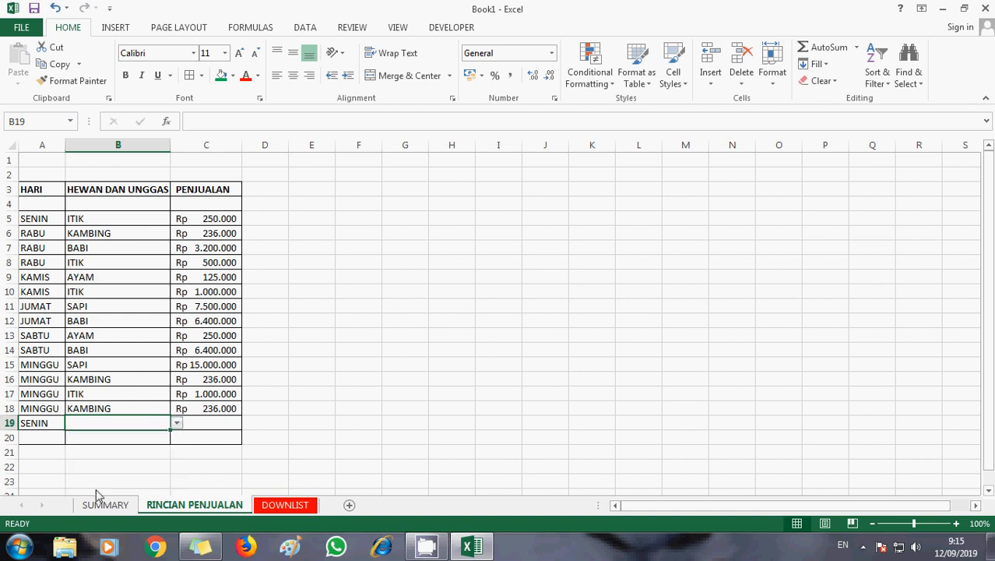
pyautogui.click(193, 424)
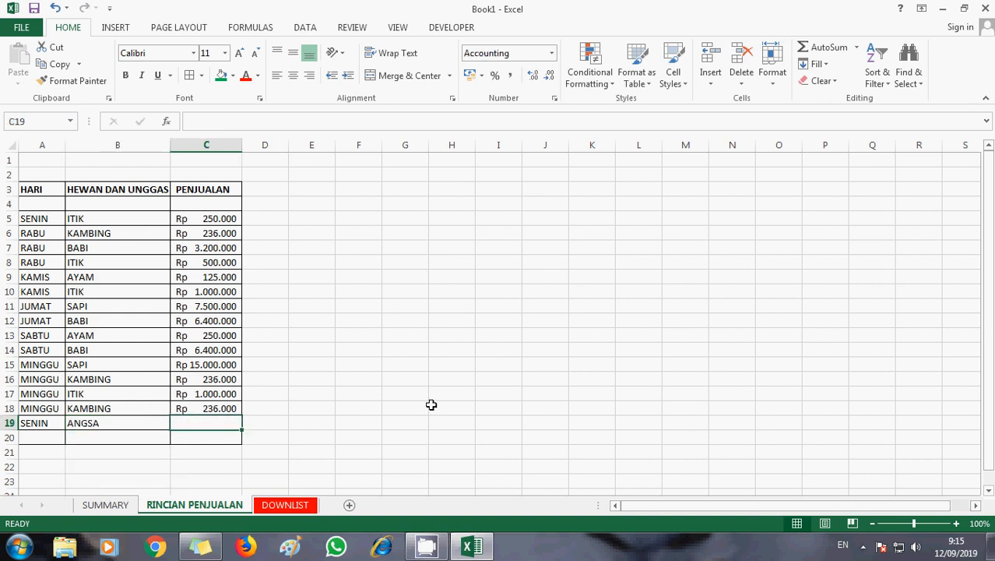
pyautogui.write('52000')
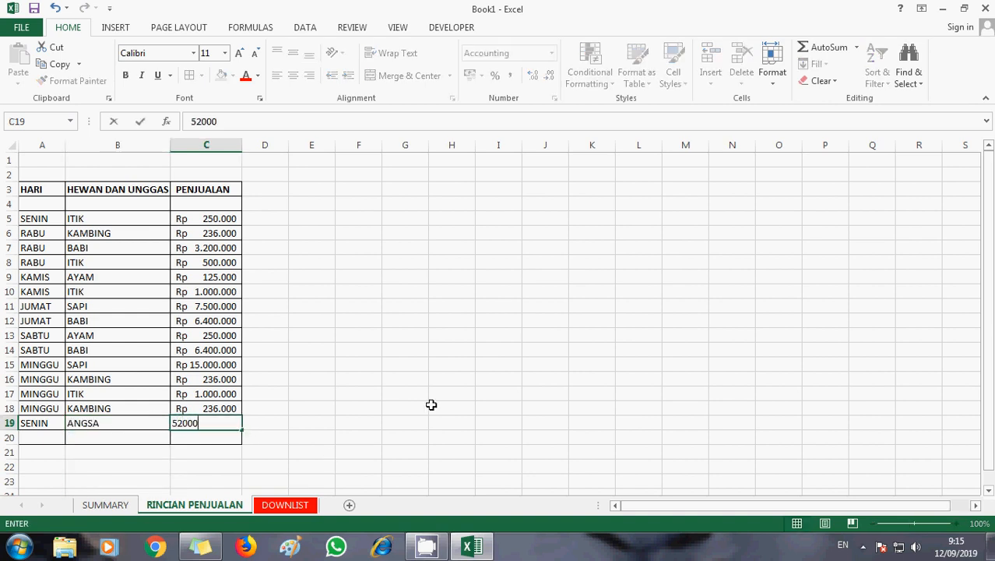
pyautogui.press('Return')
# Step: Fill row 20 with the day KAMIS, the animal BABI and a PENJUALAN amount of 6.400.000
pyautogui.click(45, 438)
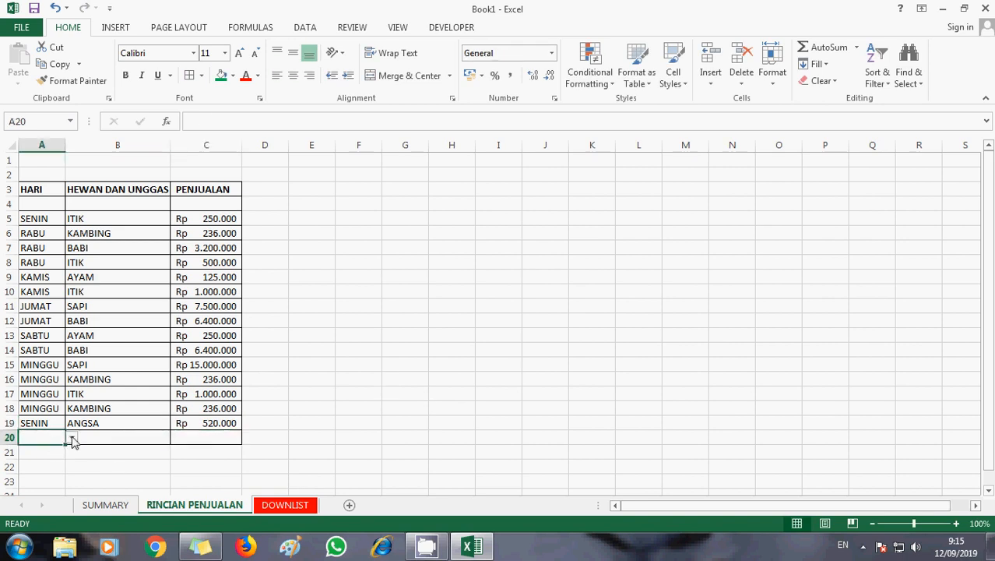
pyautogui.click(71, 438)
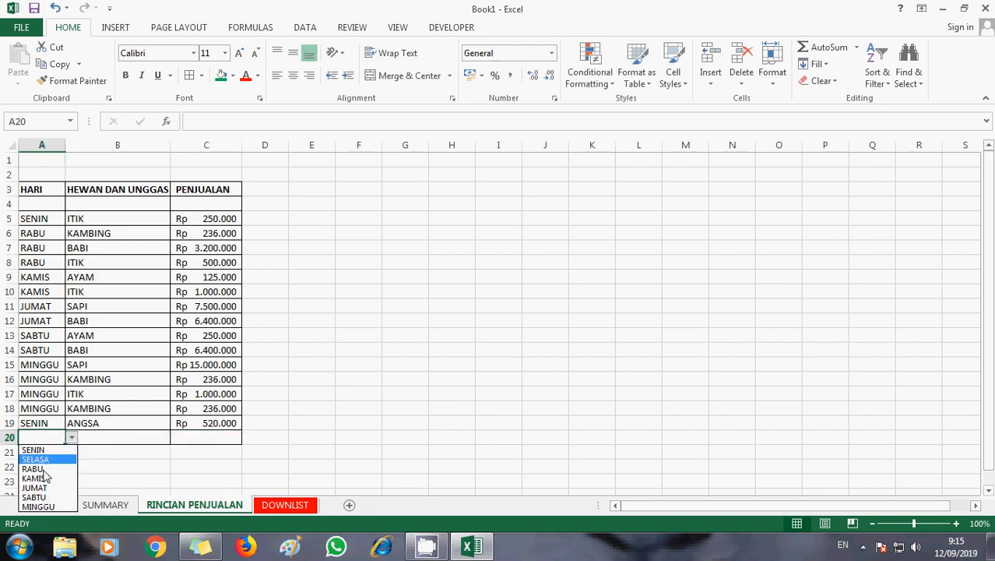
pyautogui.doubleClick(35, 478)
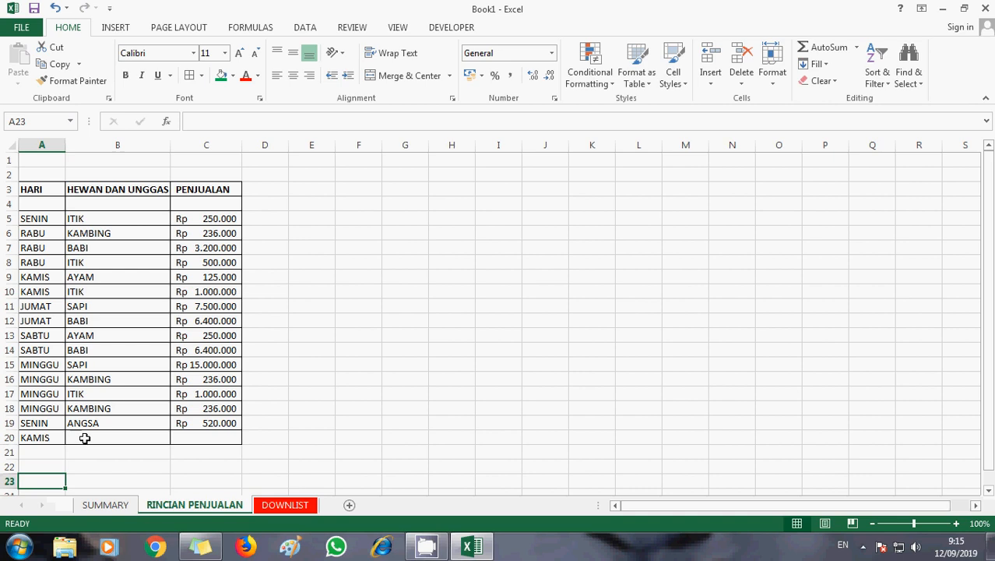
pyautogui.click(85, 439)
pyautogui.click(176, 438)
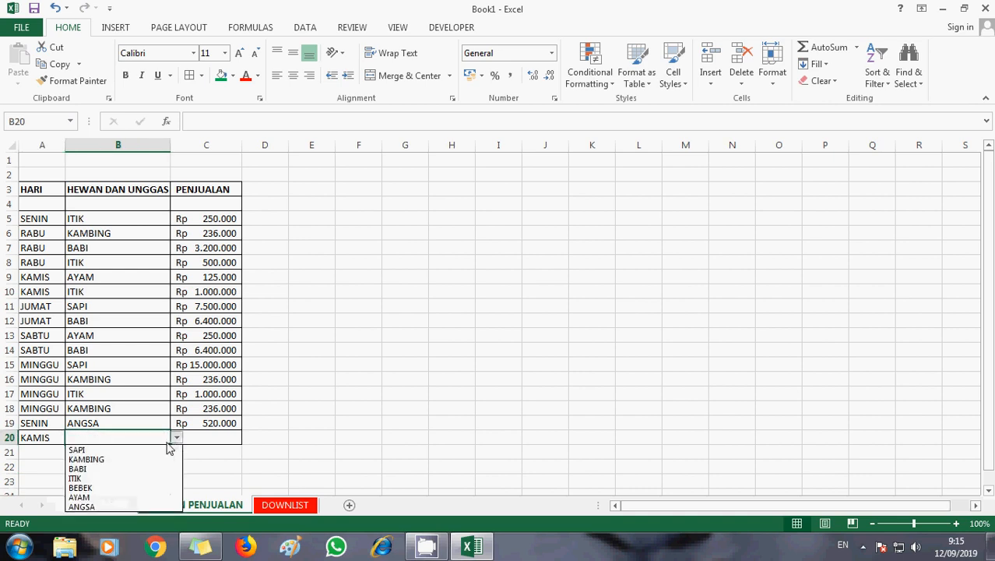
pyautogui.click(100, 470)
pyautogui.click(193, 437)
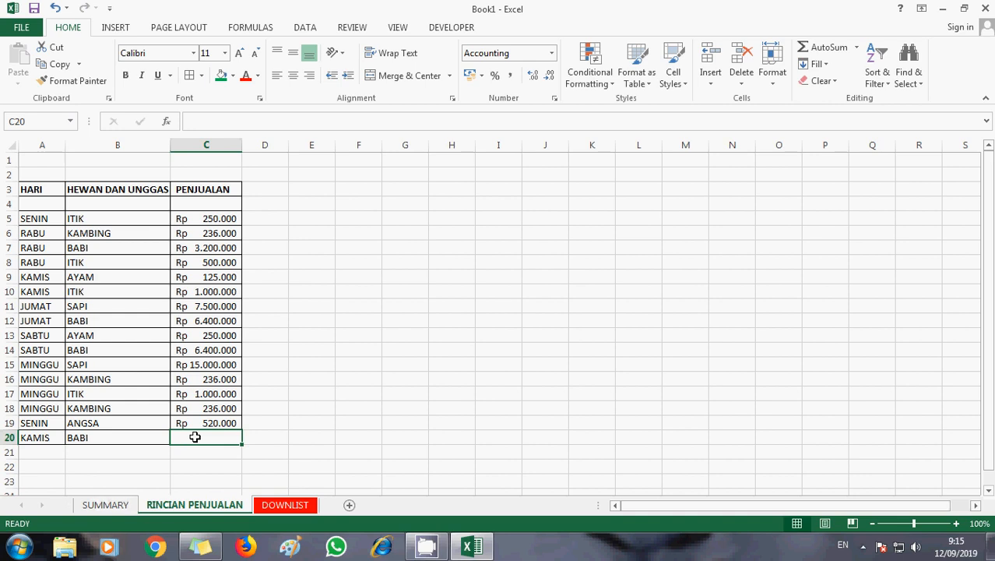
pyautogui.write('6.')
pyautogui.write('400.000')
pyautogui.press('Return')
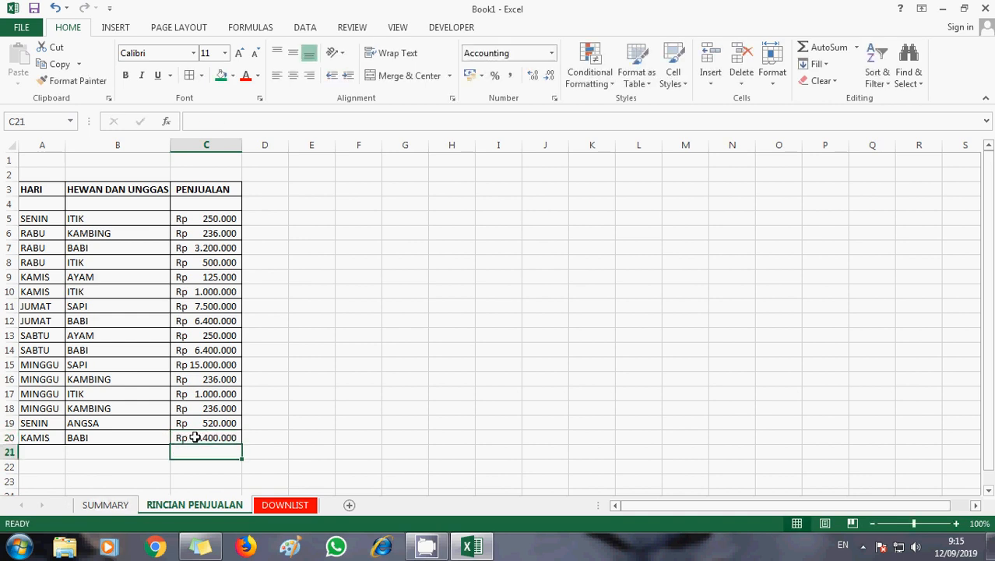
# Step: Total the PENJUALAN amounts in C22 with a sum of C5:C21 and label the row TOTAL SEMUA in A22
pyautogui.moveTo(241, 456); pyautogui.dragTo(214, 460)
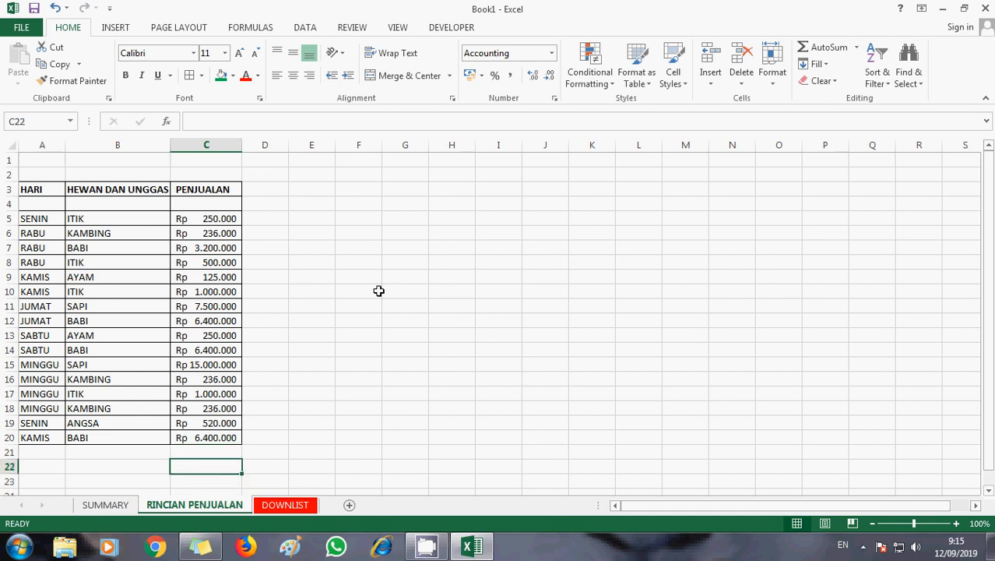
pyautogui.click(819, 46)
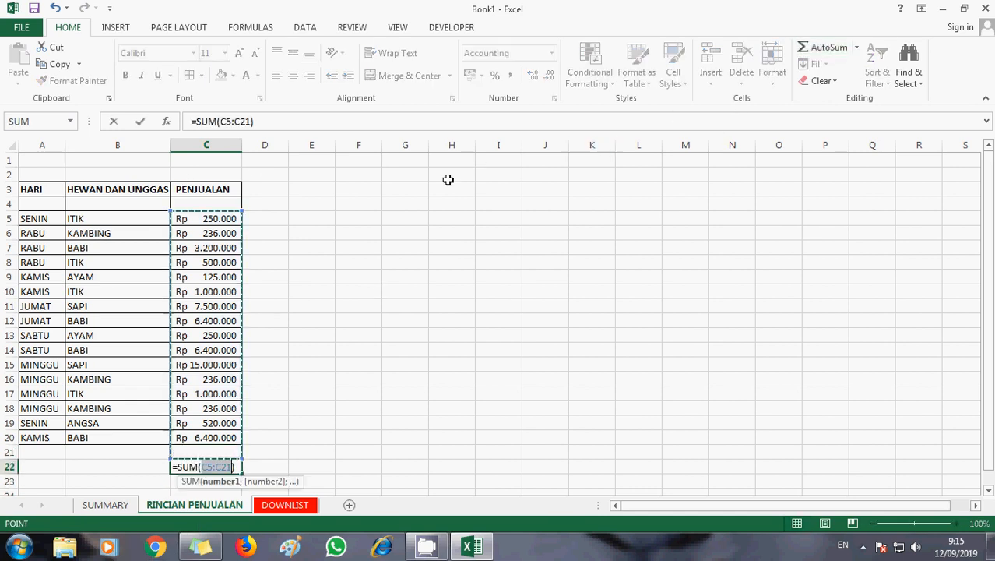
pyautogui.press('Return')
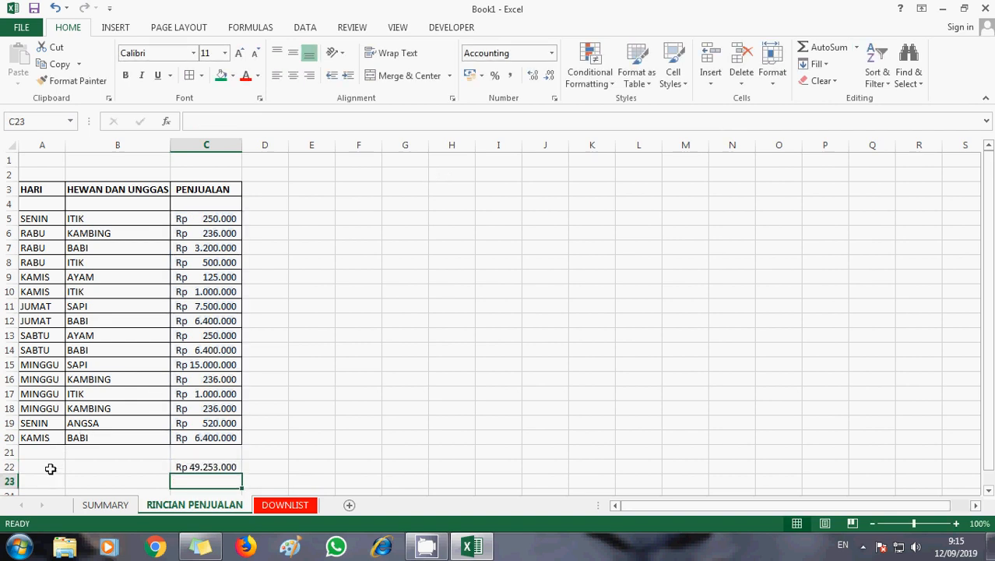
pyautogui.click(50, 468)
pyautogui.write('T')
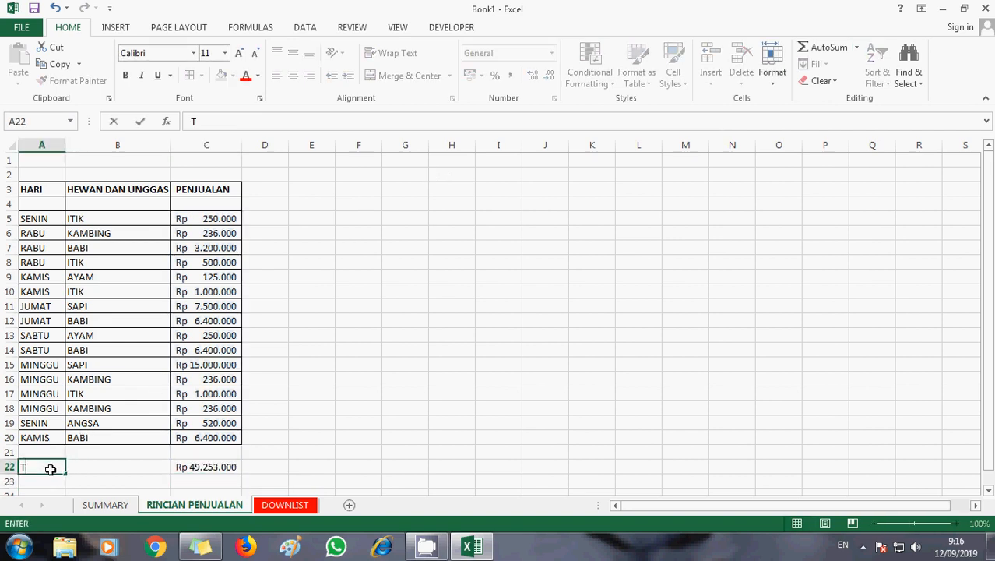
pyautogui.write('OTAL SEMUA')
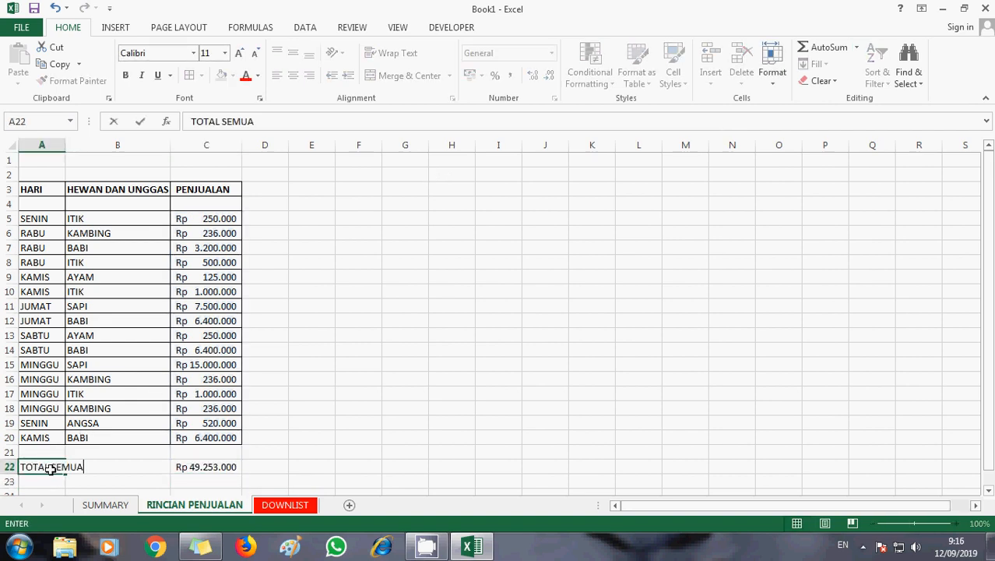
pyautogui.press('Return')
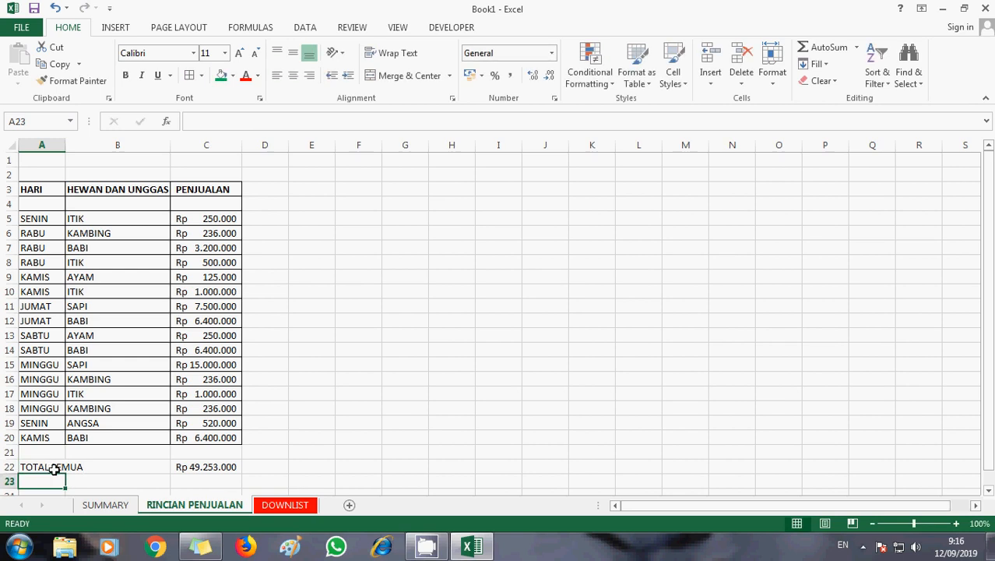
# Step: Make the TOTAL SEMUA row bold and fill its total cell C22 with green
pyautogui.click(9, 466)
pyautogui.click(125, 75)
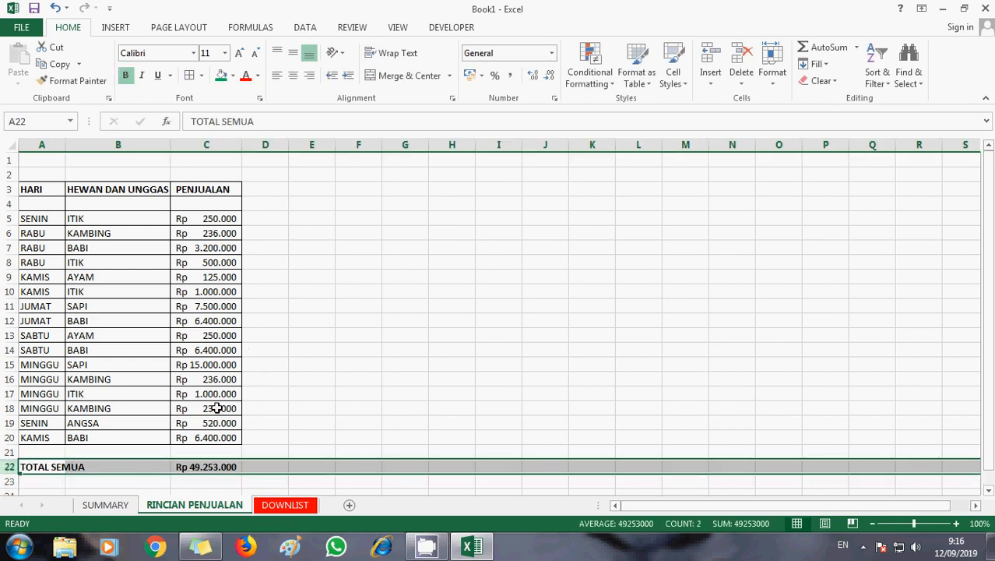
pyautogui.click(229, 470)
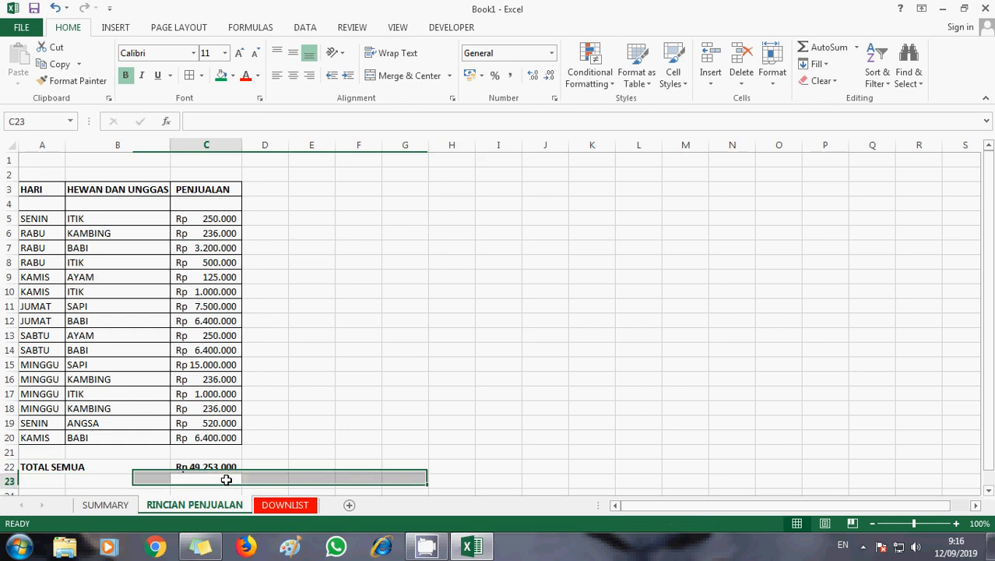
pyautogui.click(45, 465)
pyautogui.click(209, 471)
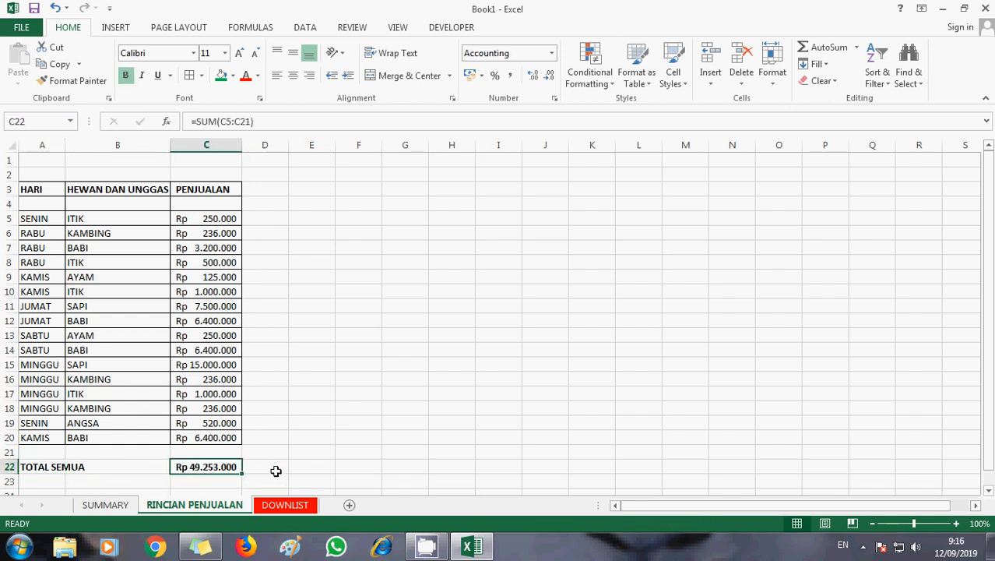
pyautogui.click(222, 76)
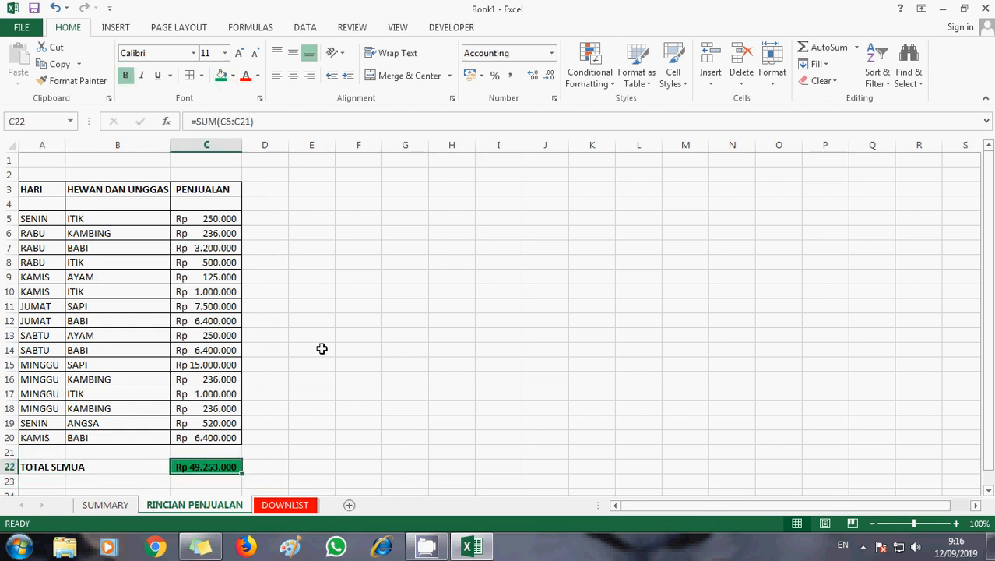
pyautogui.click(307, 419)
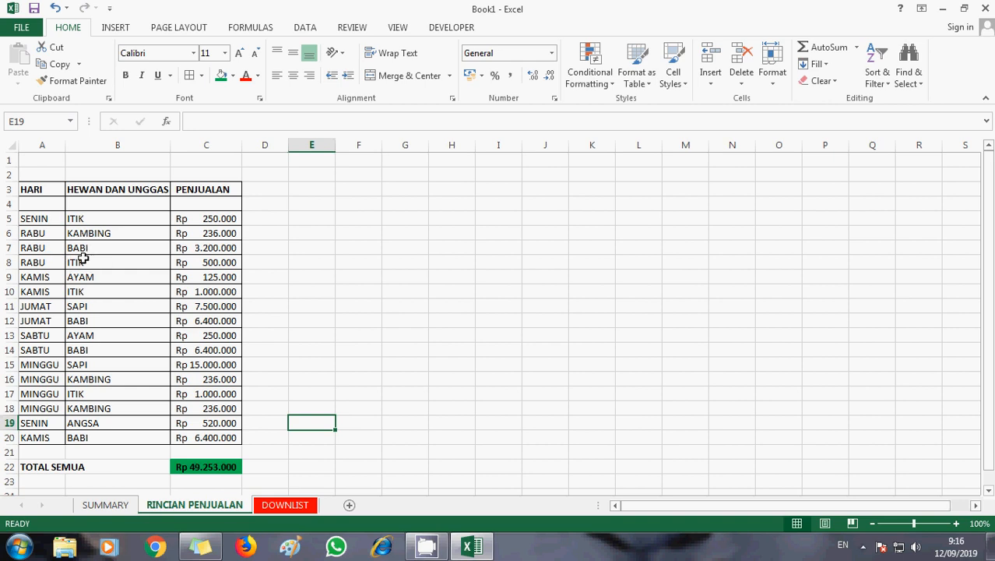
# Step: On the SUMMARY sheet, fill cell A8 under PILIH HARI with the standard orange colour
pyautogui.click(115, 508)
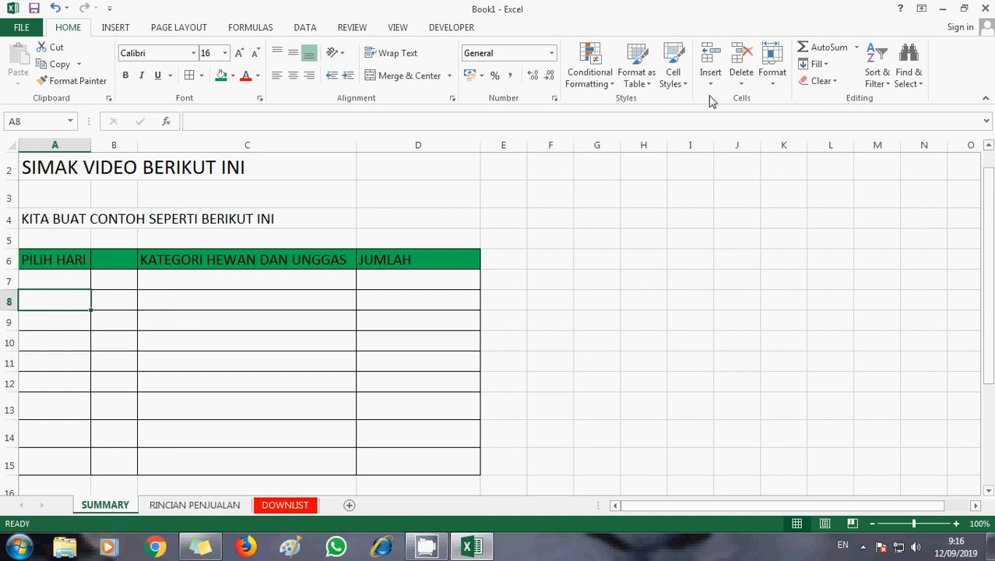
pyautogui.click(310, 27)
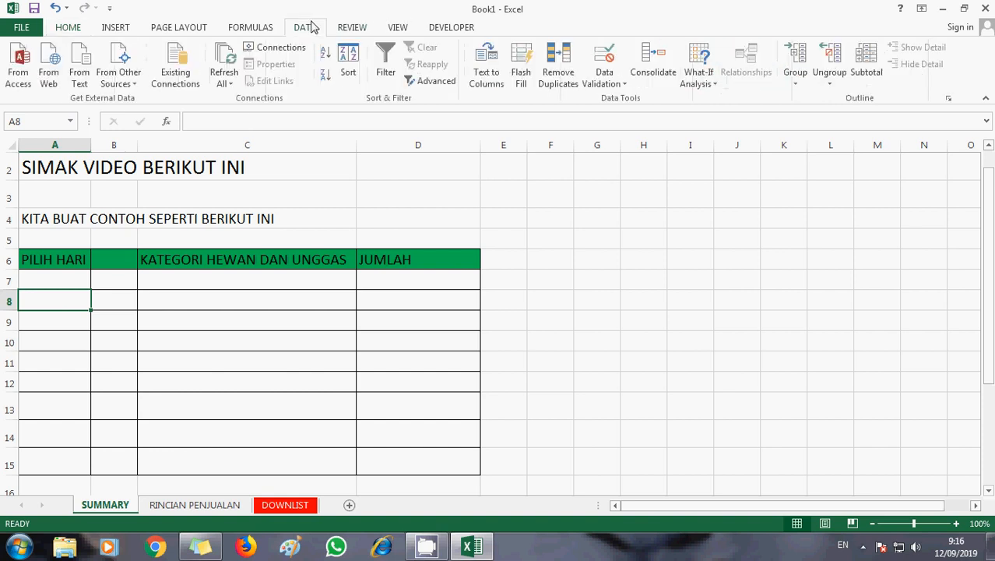
pyautogui.click(616, 85)
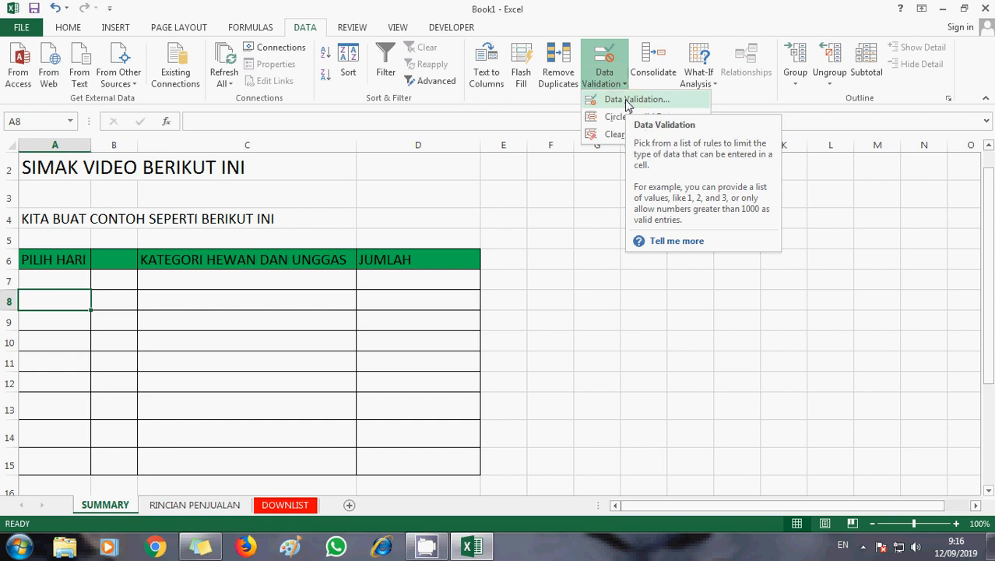
pyautogui.click(69, 300)
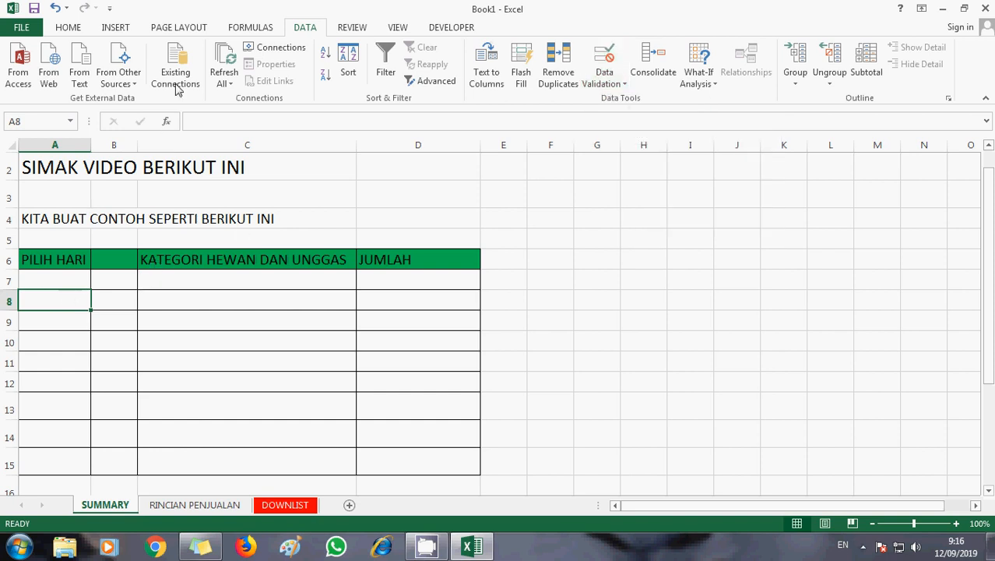
pyautogui.click(64, 29)
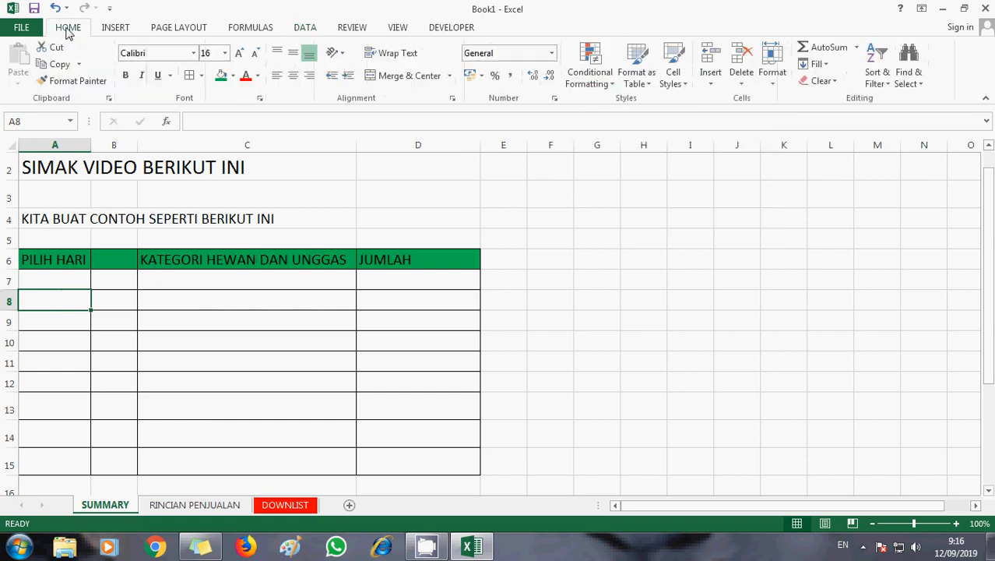
pyautogui.click(232, 76)
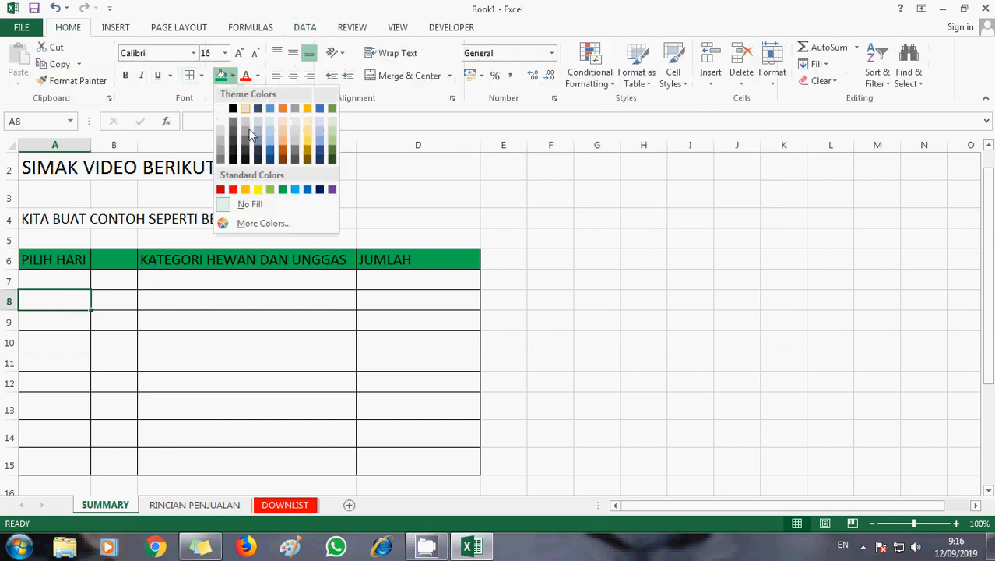
pyautogui.click(245, 190)
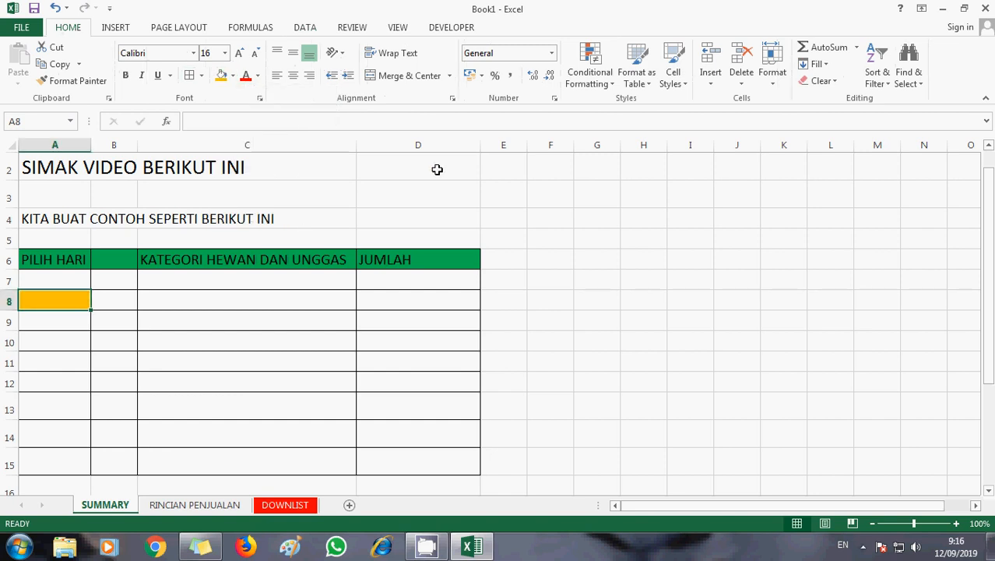
# Step: Set the data validation of cell A8 under PILIH HARI to allow a List
pyautogui.click(310, 27)
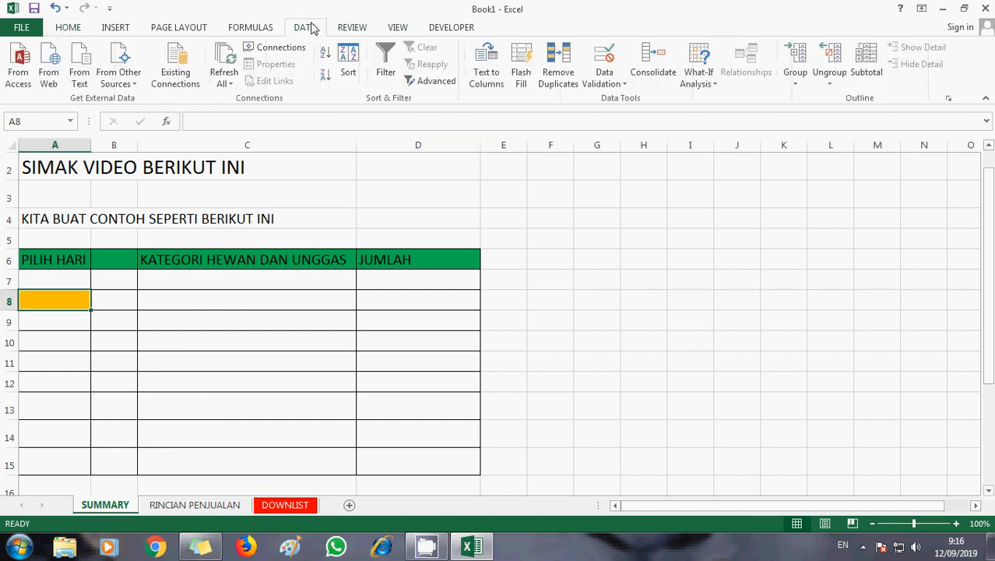
pyautogui.click(615, 84)
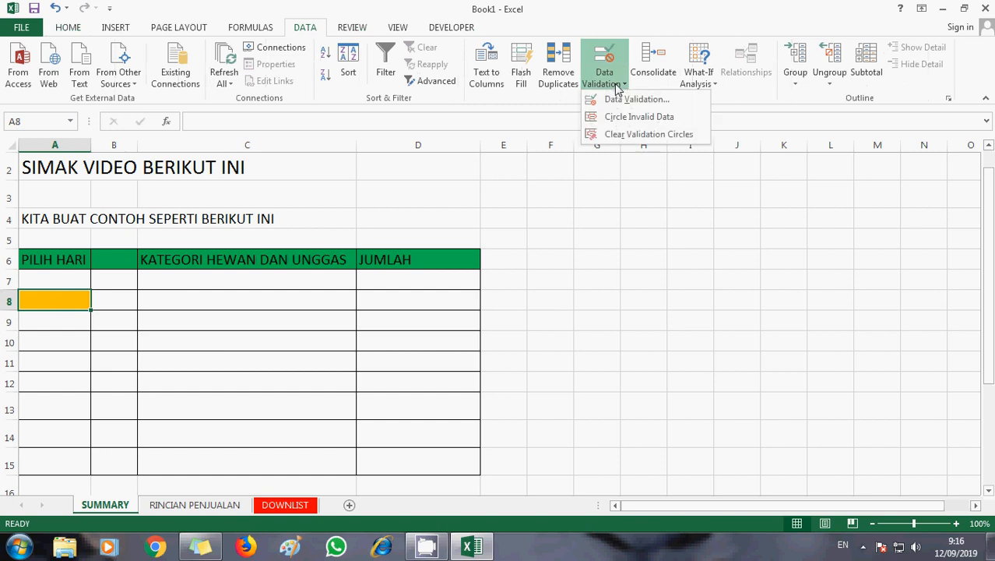
pyautogui.click(635, 100)
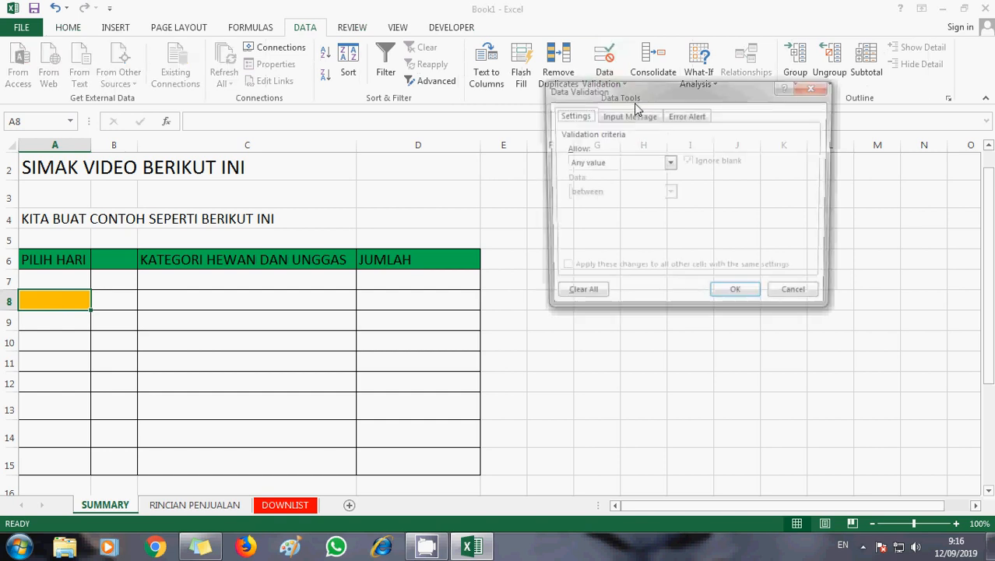
pyautogui.click(669, 163)
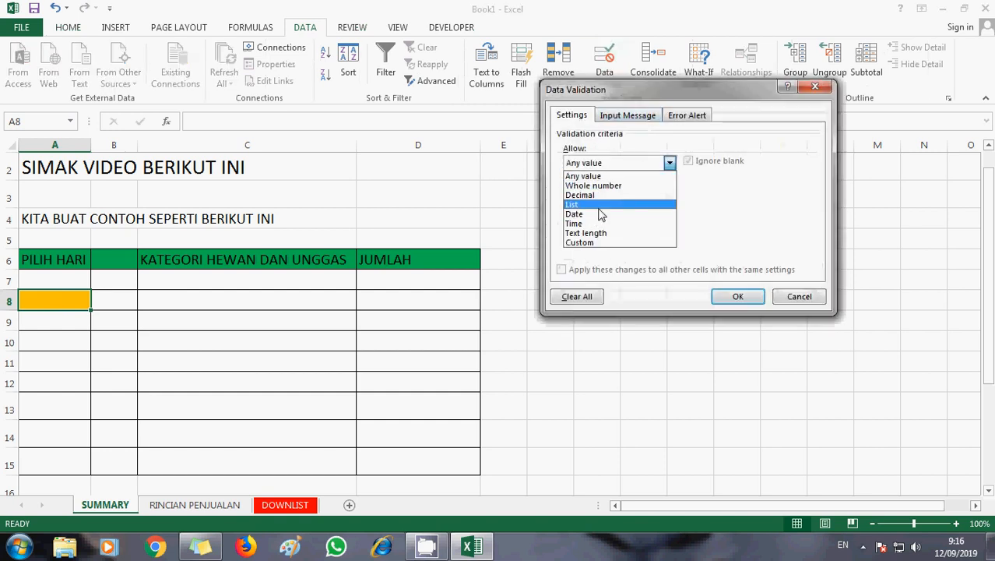
pyautogui.click(603, 212)
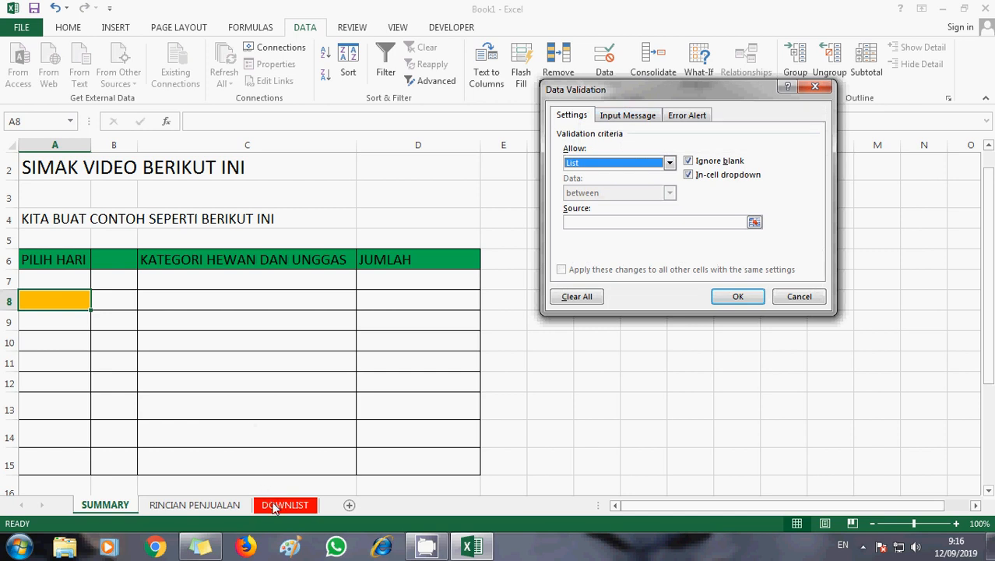
# Step: Set the source of A8's list validation to =DOWNLIST!$A$4:$A$10 and apply the rule
pyautogui.click(643, 225)
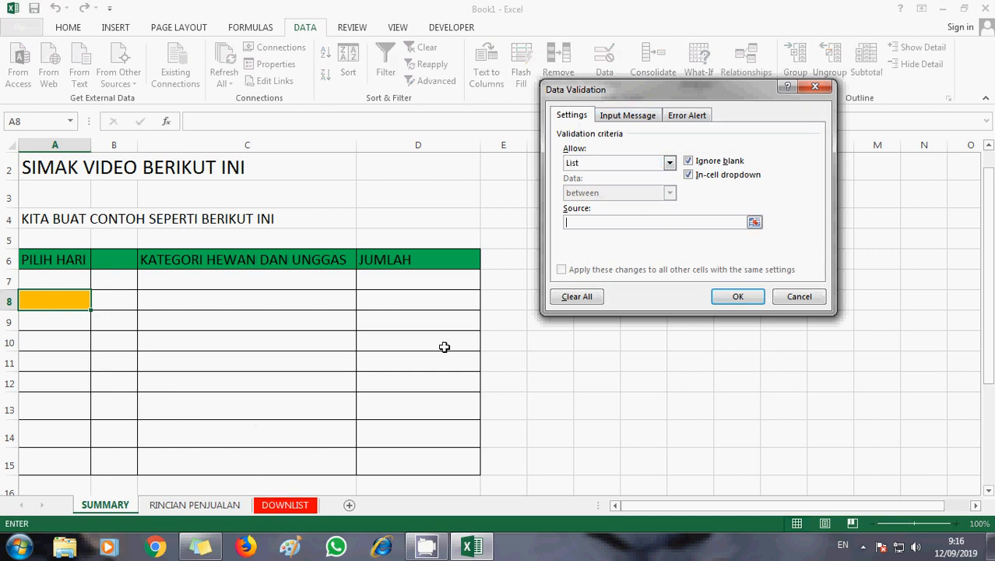
pyautogui.click(289, 506)
pyautogui.moveTo(49, 204); pyautogui.dragTo(41, 210)
pyautogui.hotkey('shift', 'Down')
pyautogui.hotkey('shift', 'Down')
pyautogui.hotkey('shift', 'Down')
pyautogui.hotkey('shift', 'Down')
pyautogui.hotkey('shift', 'Down')
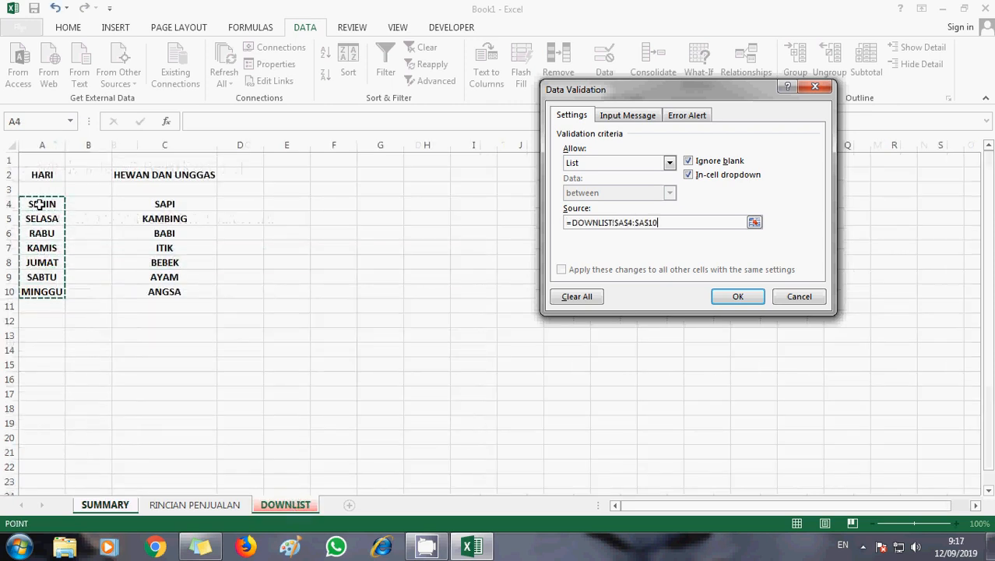
pyautogui.click(735, 297)
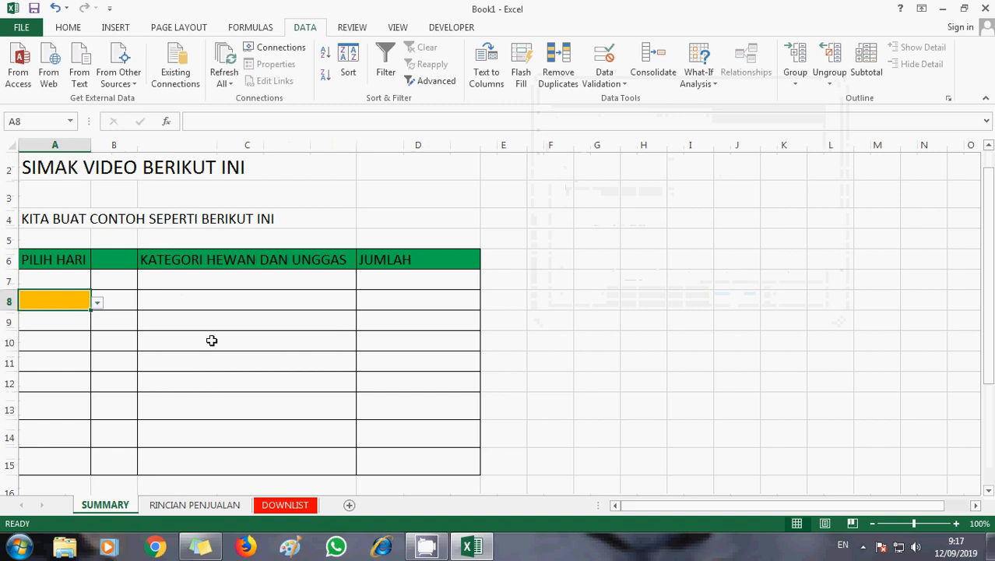
# Step: Try SENIN in the drop-down list of A8 and finish with RABU selected
pyautogui.click(95, 302)
pyautogui.click(30, 316)
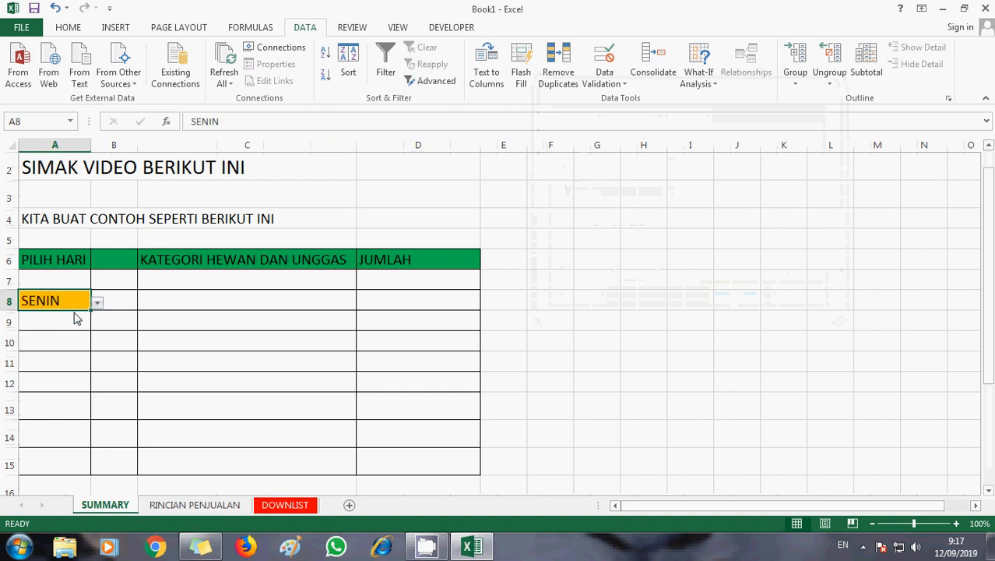
pyautogui.click(97, 304)
pyautogui.click(47, 333)
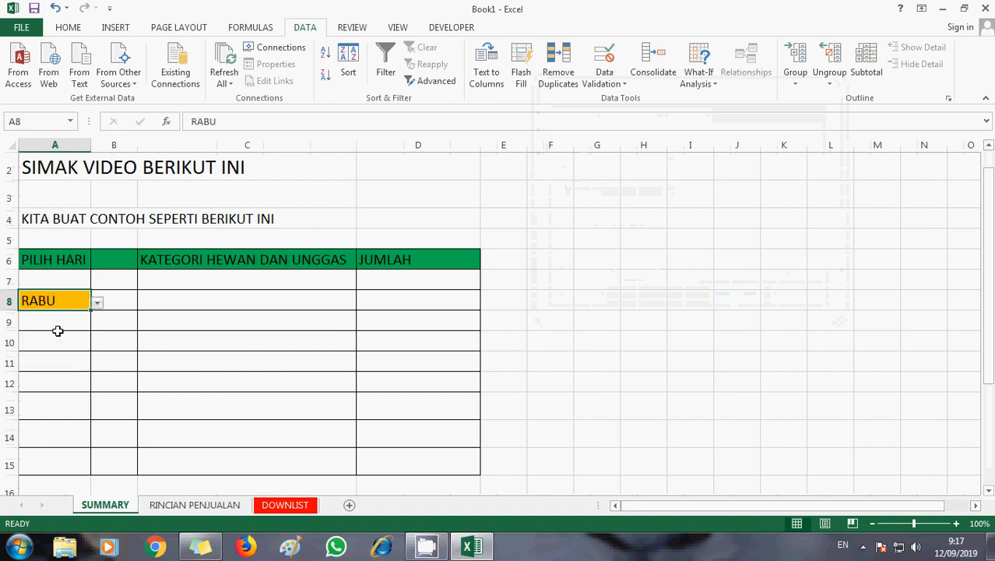
pyautogui.click(98, 302)
pyautogui.click(97, 301)
# Step: Make the whole of row 8 on the SUMMARY sheet bold
pyautogui.click(4, 301)
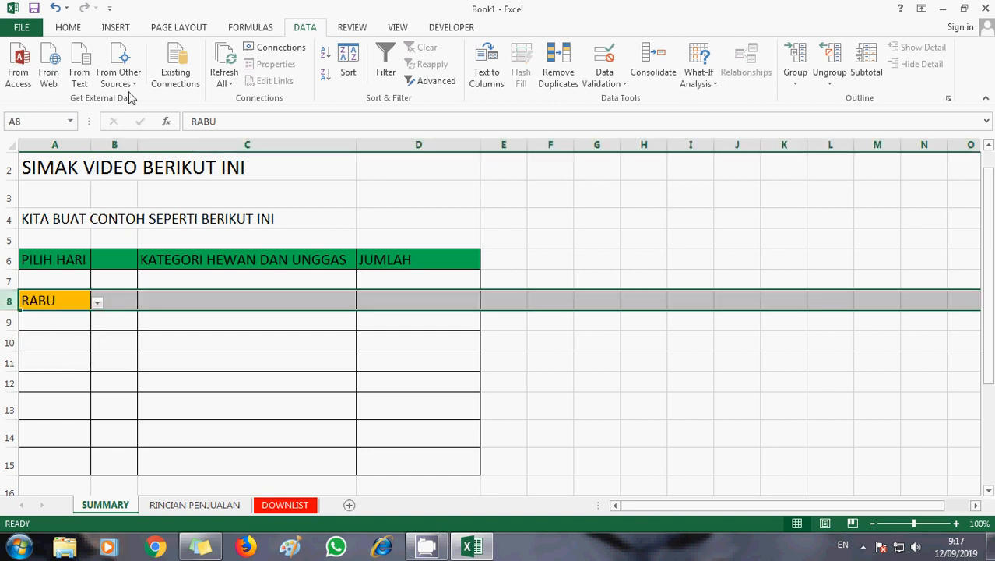
pyautogui.click(68, 27)
pyautogui.click(126, 75)
pyautogui.click(87, 313)
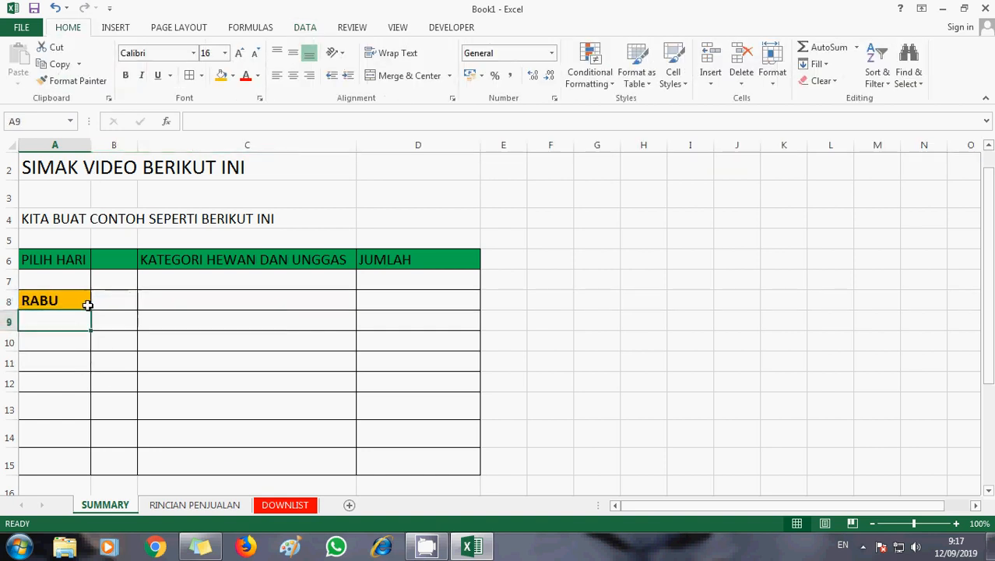
pyautogui.click(93, 302)
pyautogui.click(60, 295)
pyautogui.click(97, 303)
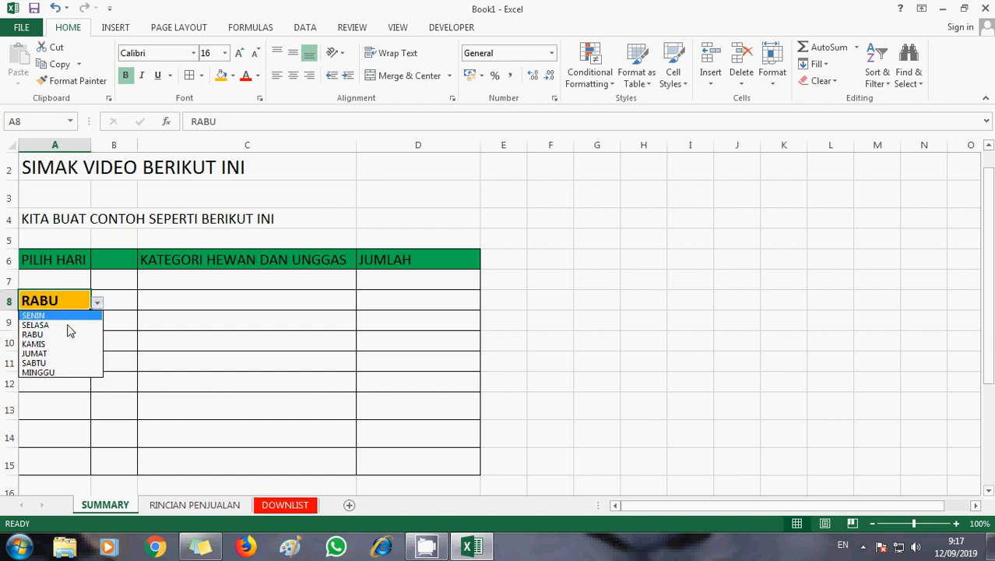
pyautogui.press('Escape')
# Step: Add List data validation to C8 under KATEGORI HEWAN DAN UNGGAS, with the source =DOWNLIST!$C$4:$C$10
pyautogui.click(187, 300)
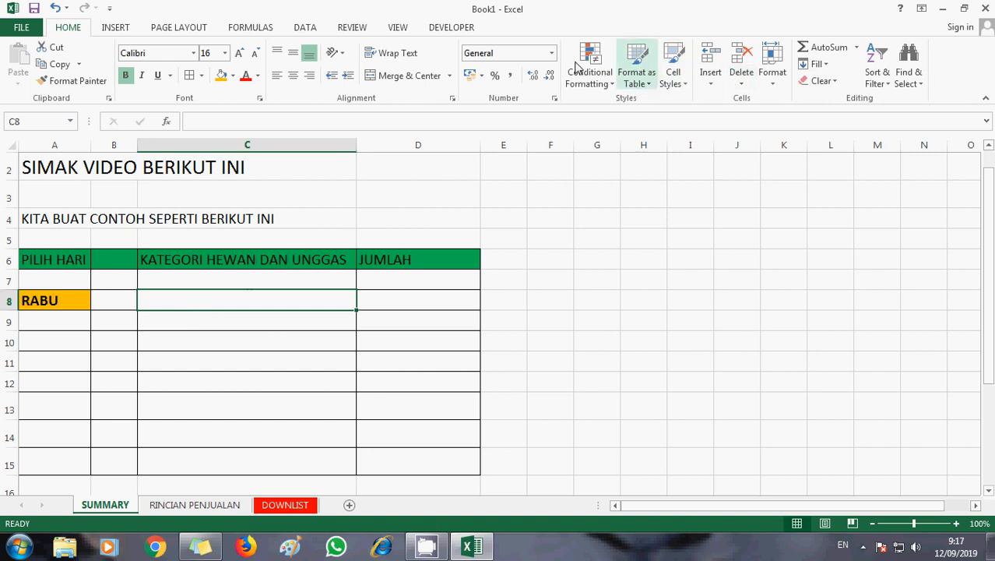
pyautogui.click(305, 28)
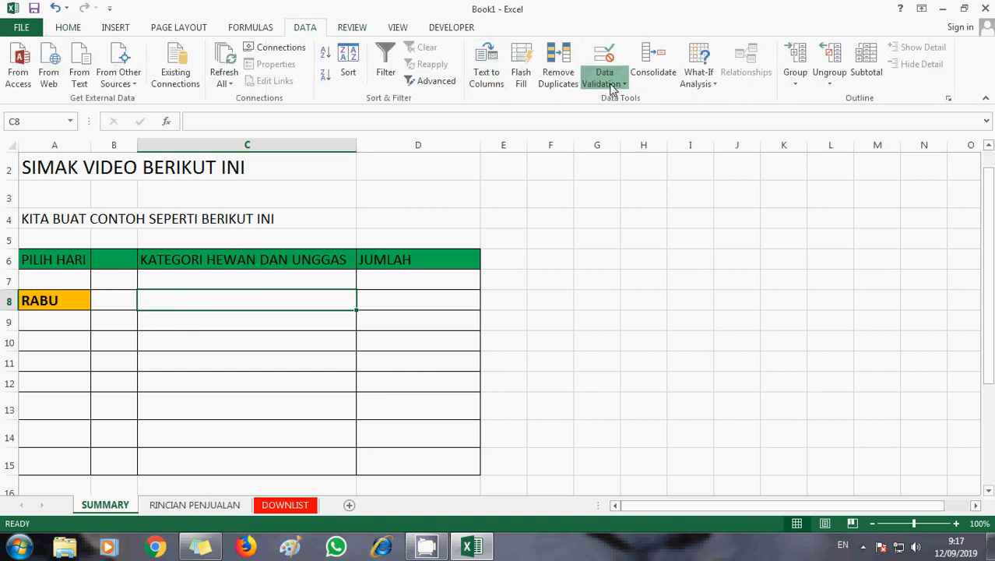
pyautogui.click(612, 87)
pyautogui.click(616, 100)
pyautogui.click(660, 162)
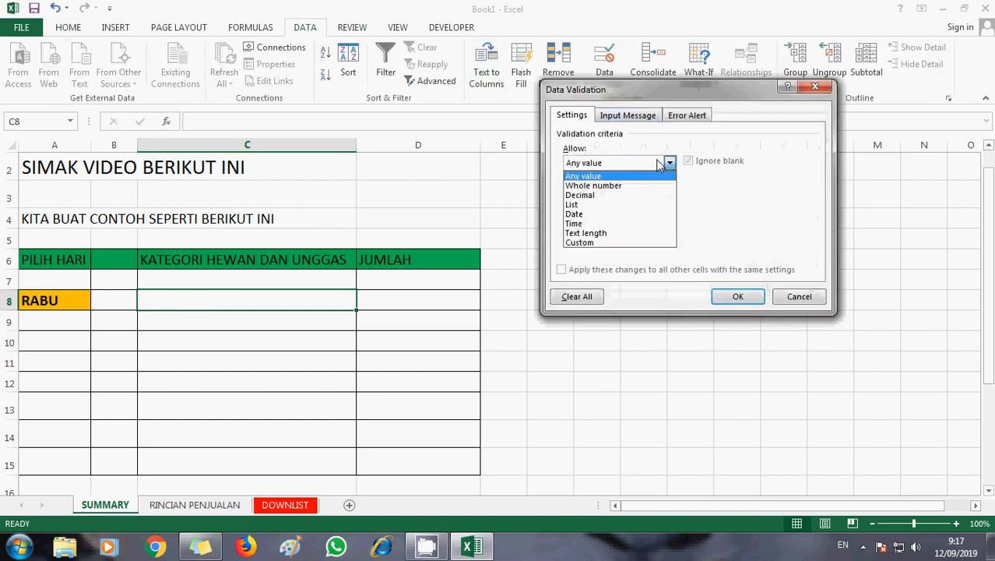
pyautogui.click(606, 204)
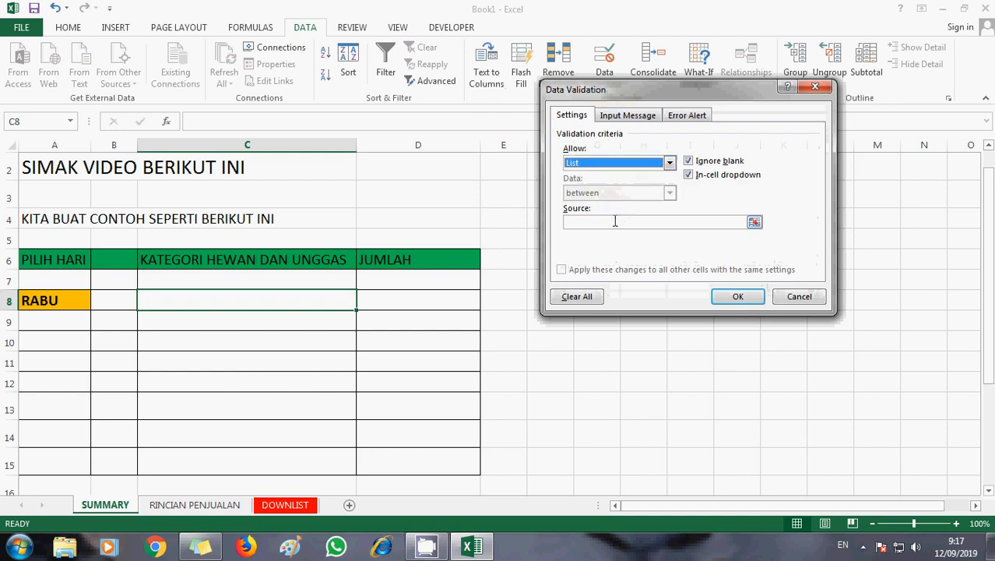
pyautogui.click(615, 222)
pyautogui.click(285, 504)
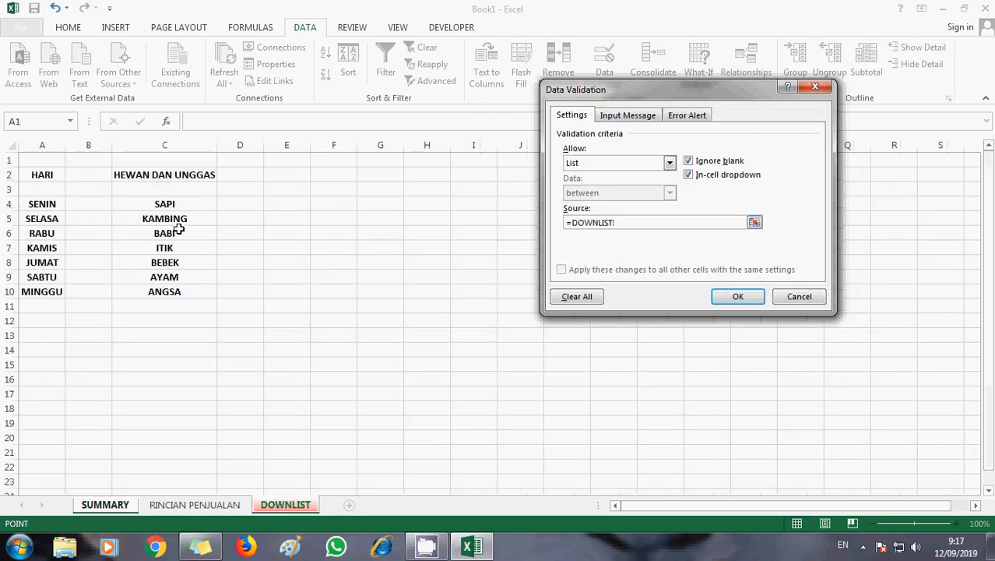
pyautogui.moveTo(170, 200); pyautogui.dragTo(170, 292)
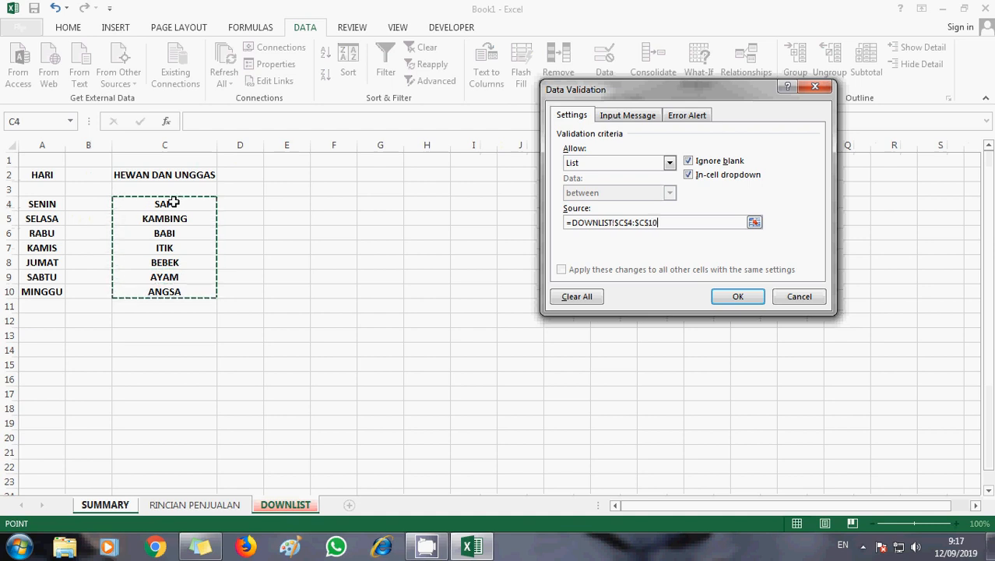
pyautogui.click(726, 300)
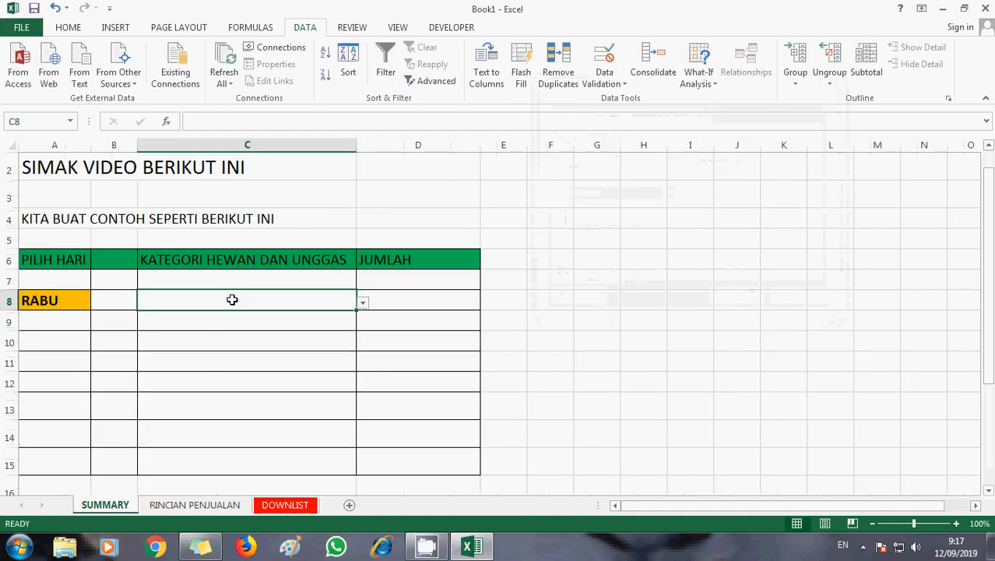
# Step: Choose KAMBING from the drop-down list in C8
pyautogui.click(363, 302)
pyautogui.click(288, 326)
pyautogui.click(291, 323)
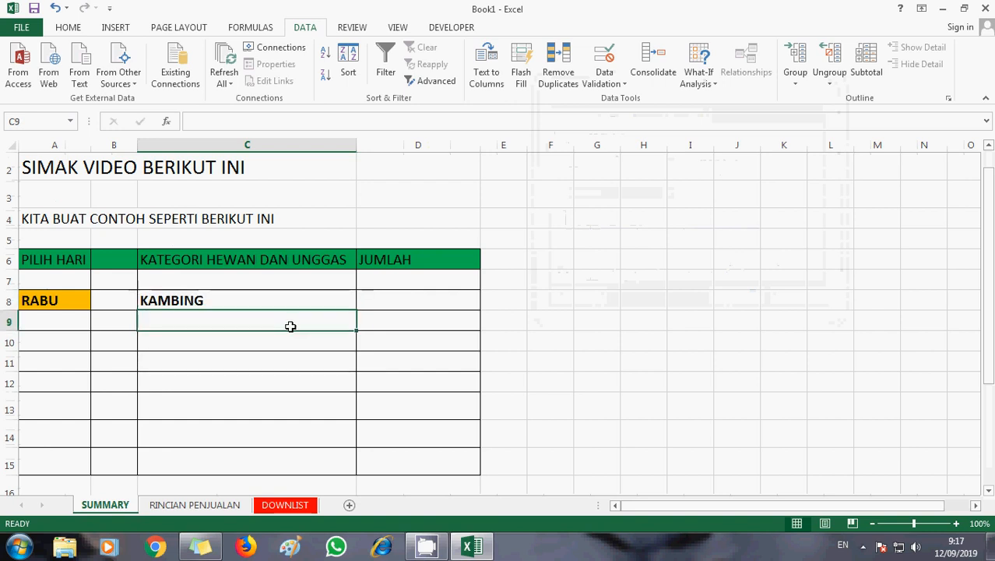
# Step: Toggle bold off and on again for C8:C15 so the whole range is bold
pyautogui.click(269, 296)
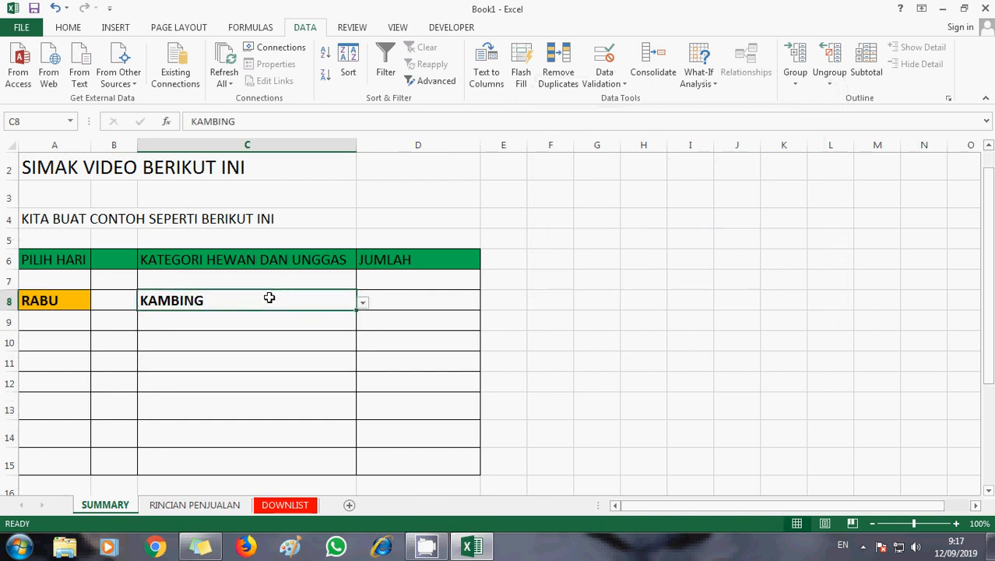
pyautogui.hotkey('shift', 'Down')
pyautogui.hotkey('shift', 'Down')
pyautogui.hotkey('shift', 'Down')
pyautogui.hotkey('shift', 'Down')
pyautogui.hotkey('shift', 'Down')
pyautogui.hotkey('shift', 'Down')
pyautogui.hotkey('shift', 'Down')
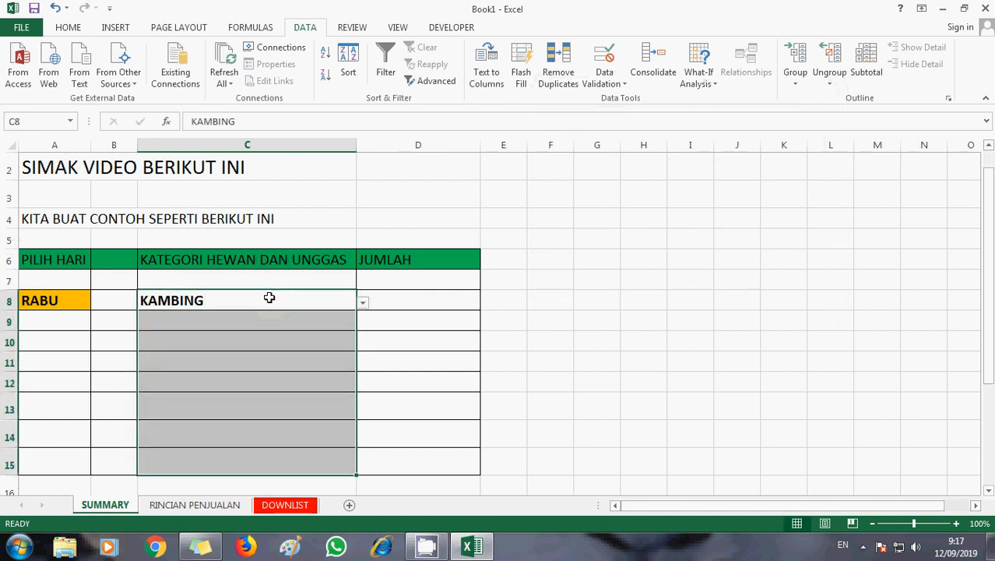
pyautogui.click(64, 28)
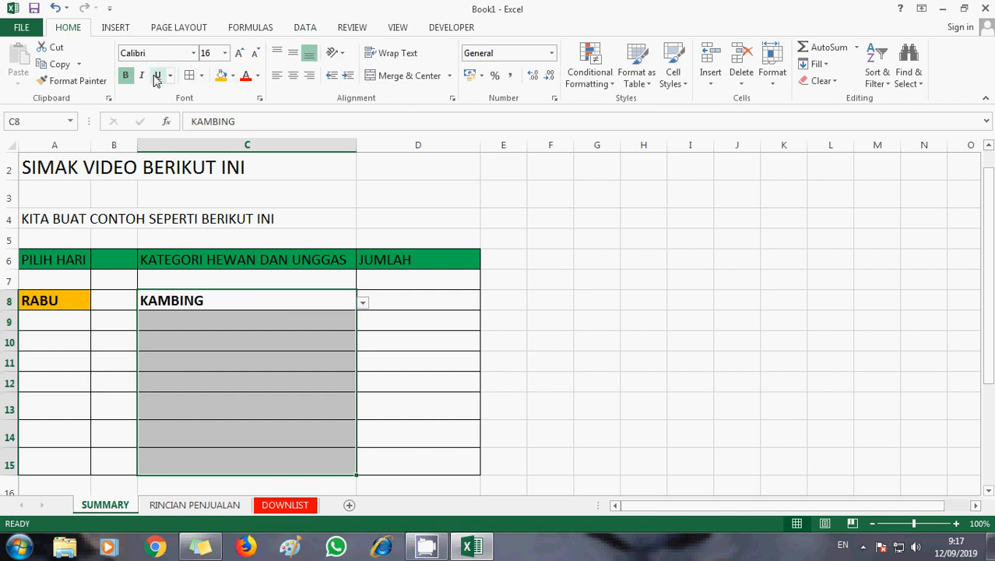
pyautogui.click(130, 78)
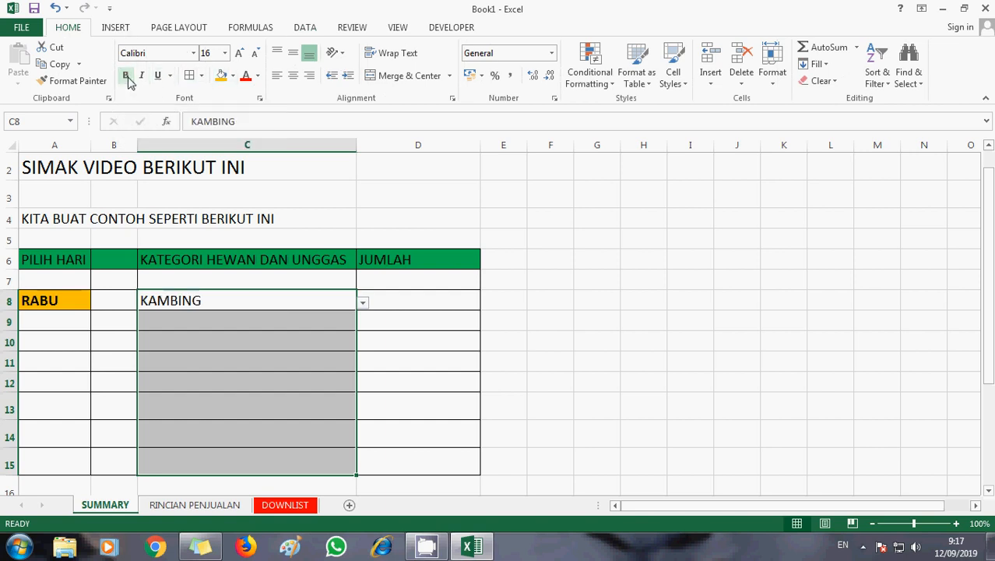
pyautogui.click(129, 79)
# Step: Clear the animal entry from C8
pyautogui.click(263, 301)
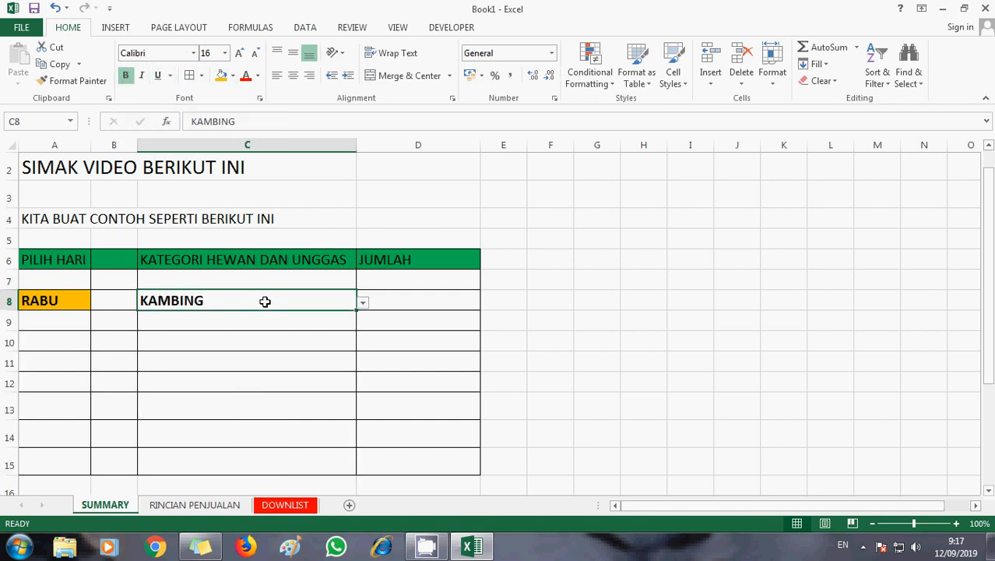
pyautogui.press('Delete')
pyautogui.click(285, 318)
pyautogui.click(283, 301)
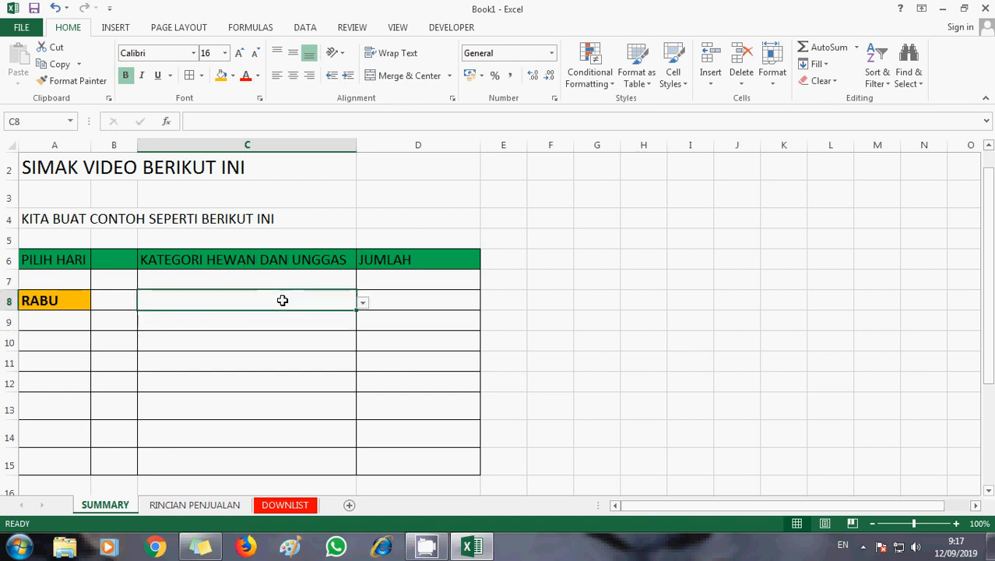
pyautogui.moveTo(283, 301); pyautogui.dragTo(283, 313)
pyautogui.hotkey('shift', 'Down')
pyautogui.hotkey('shift', 'Down')
pyautogui.hotkey('shift', 'Down')
pyautogui.hotkey('shift', 'Down')
pyautogui.hotkey('shift', 'Down')
pyautogui.hotkey('shift', 'Down')
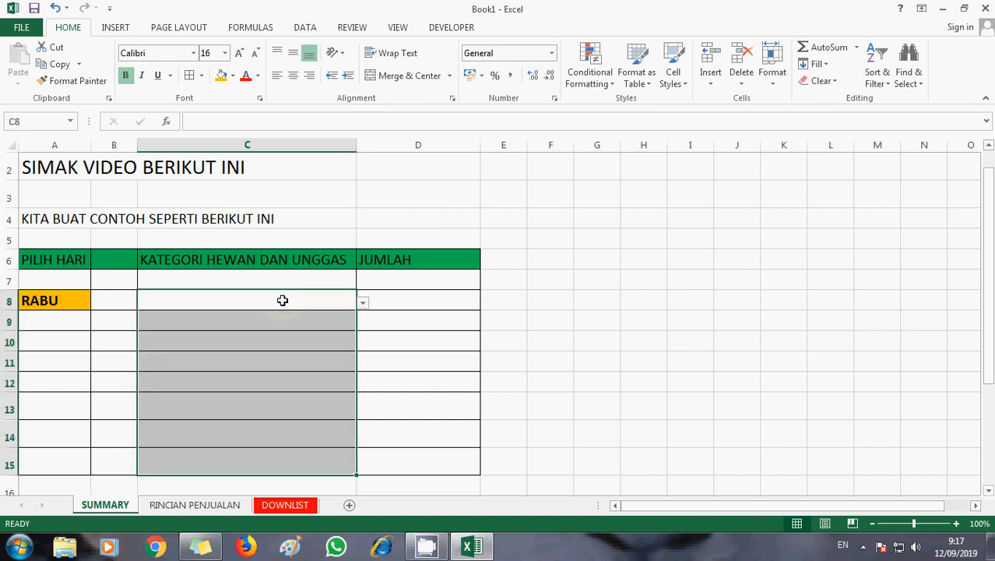
pyautogui.click(320, 294)
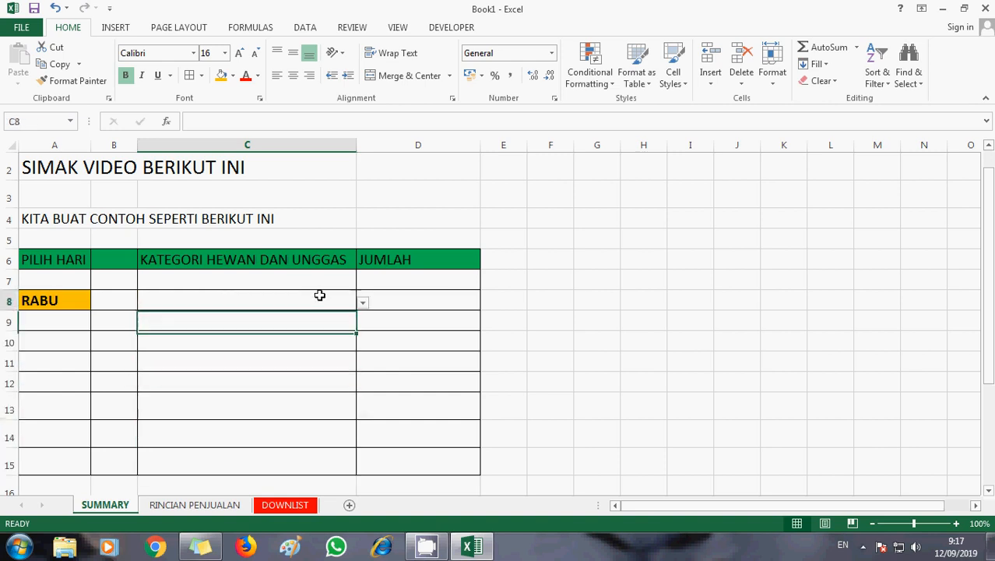
# Step: Try SAPI and KAMBING in the drop-down list of C8 and finish with BABI selected
pyautogui.click(363, 302)
pyautogui.click(294, 318)
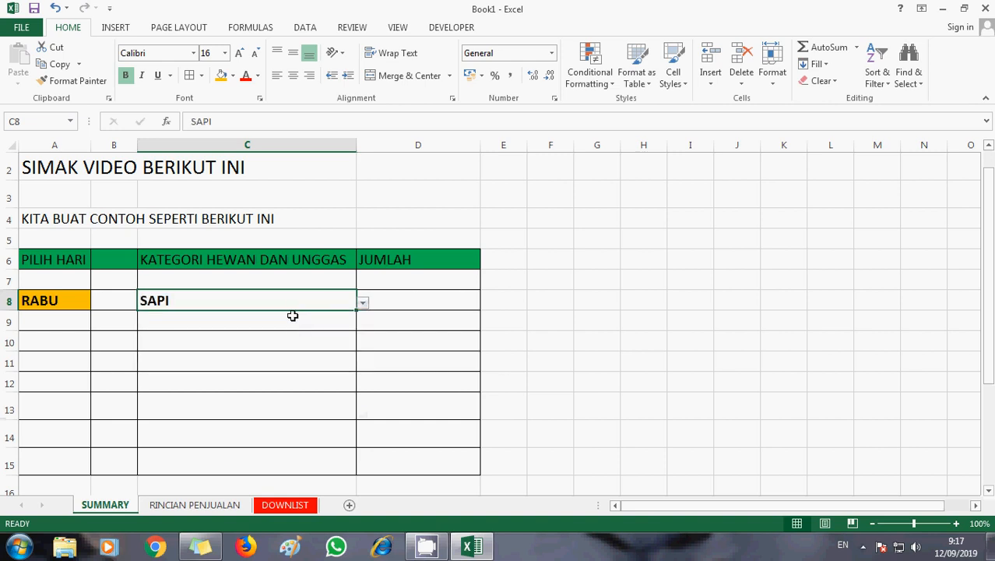
pyautogui.click(363, 302)
pyautogui.click(314, 324)
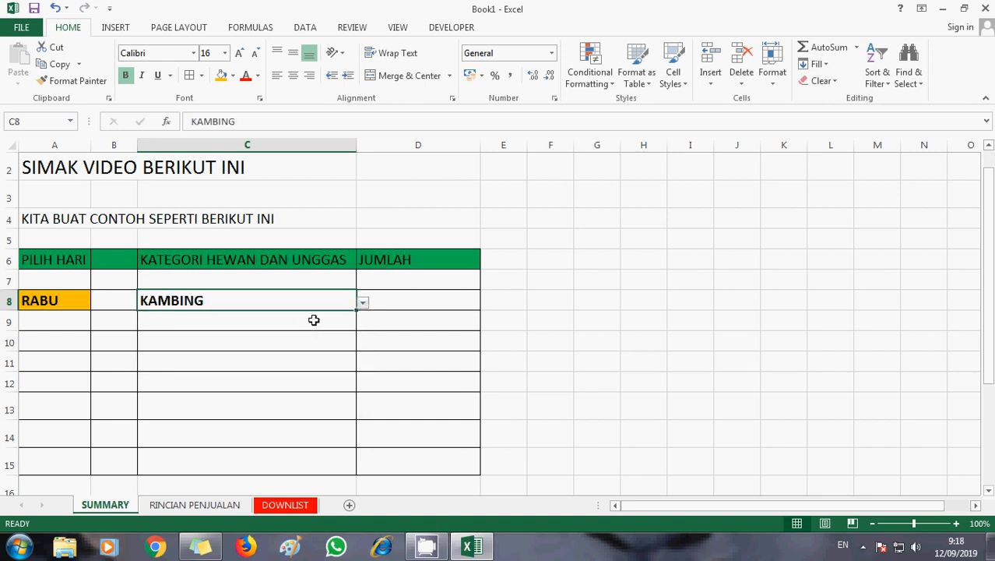
pyautogui.click(362, 306)
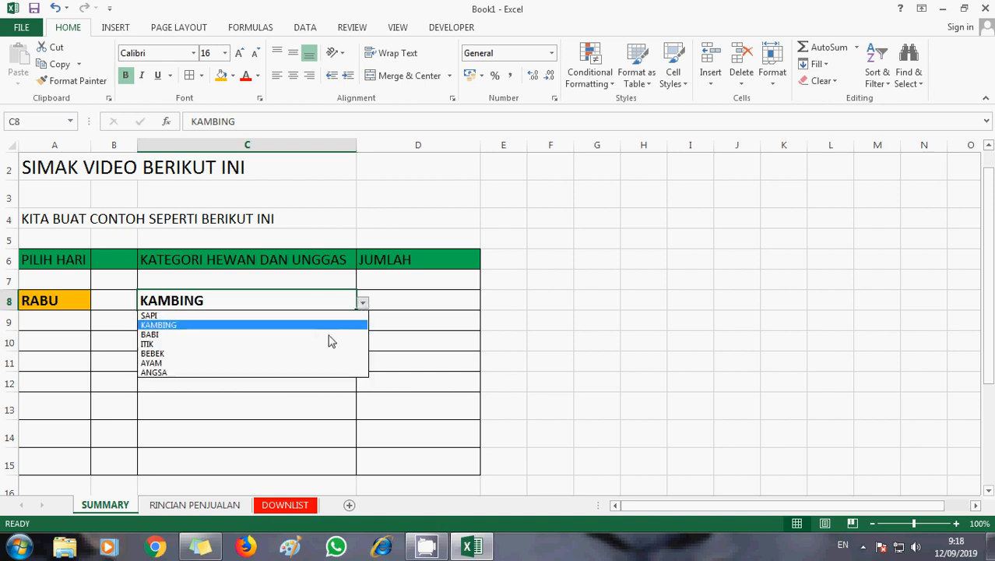
pyautogui.click(427, 349)
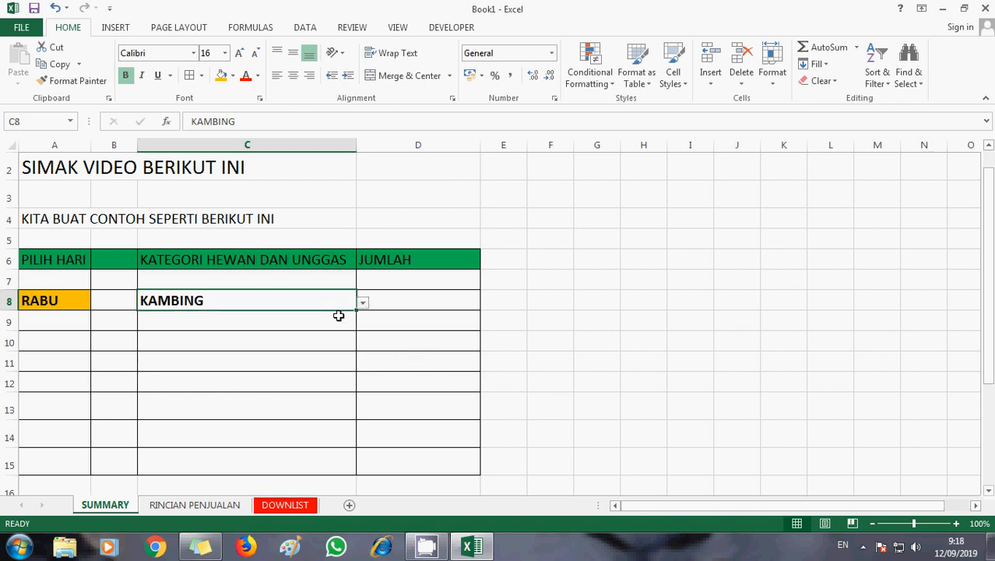
pyautogui.click(363, 304)
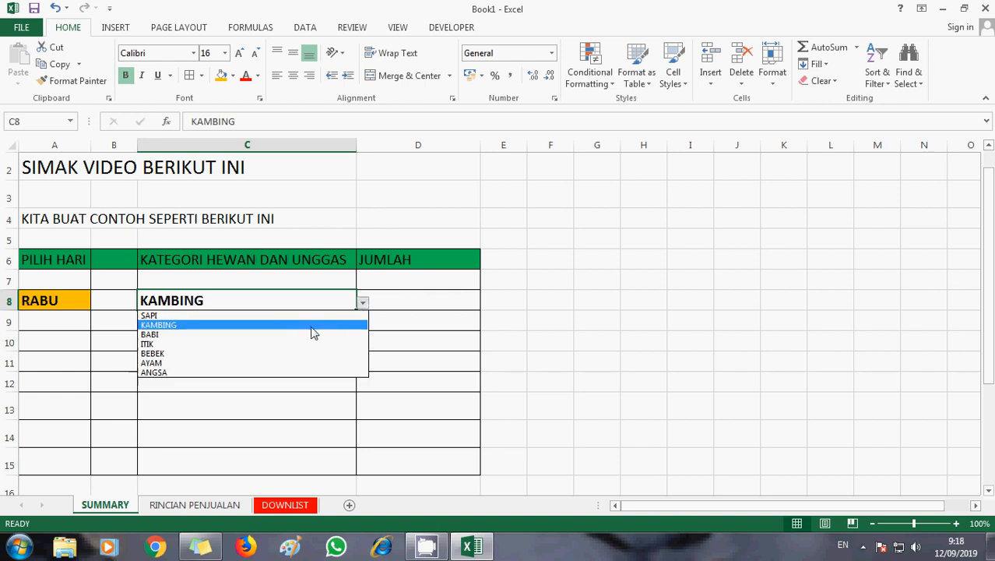
pyautogui.click(305, 335)
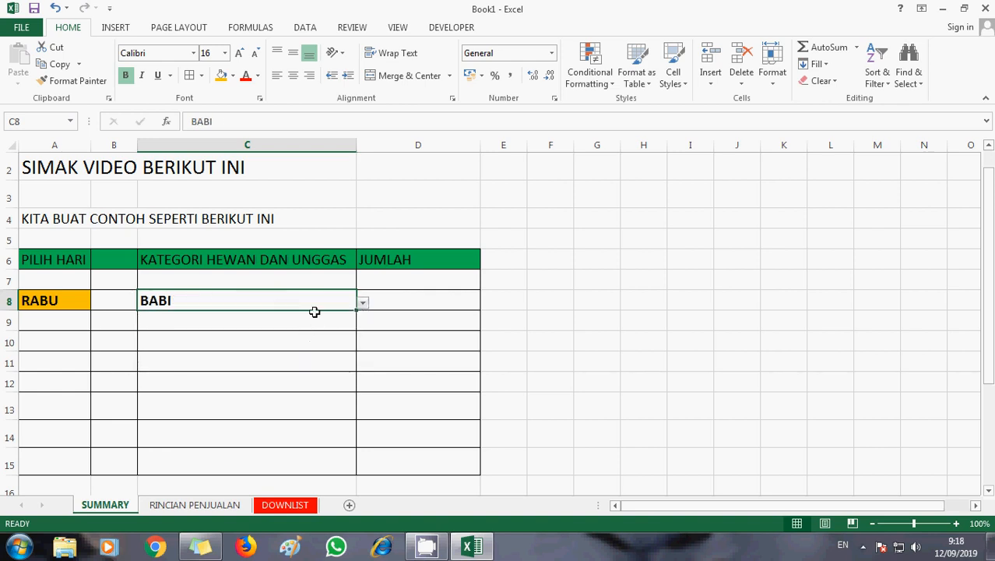
# Step: Start a SUMIFS formula in D8 of SUMMARY with C5:C20 of RINCIAN PENJUALAN as the sum range
pyautogui.click(401, 300)
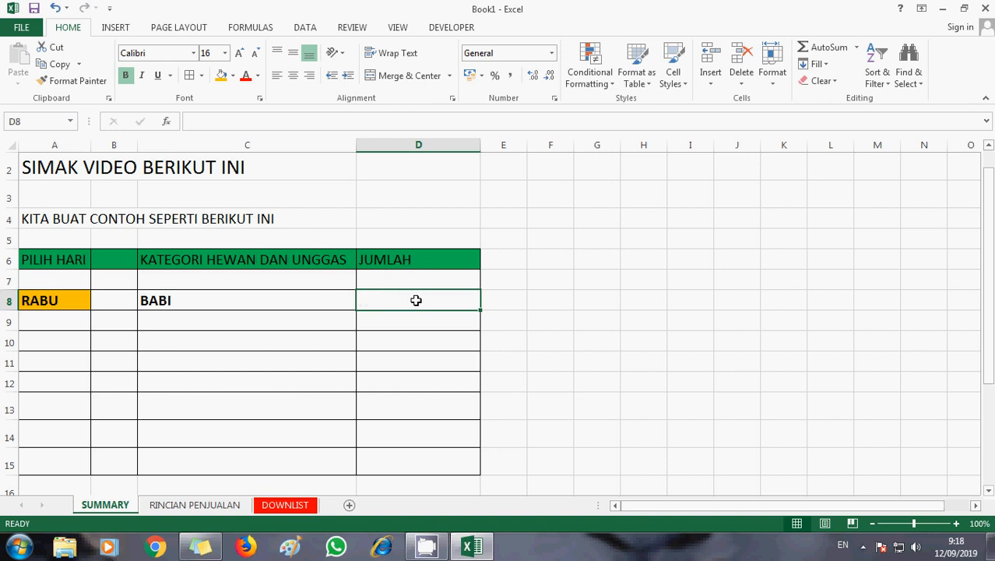
pyautogui.click(415, 358)
pyautogui.click(417, 301)
pyautogui.write('=')
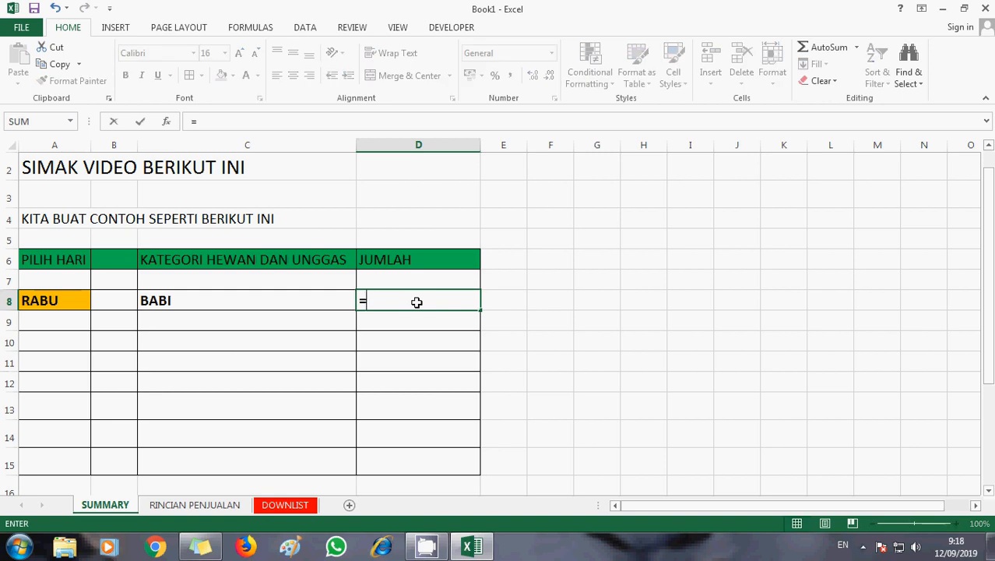
pyautogui.write('SUMIFS')
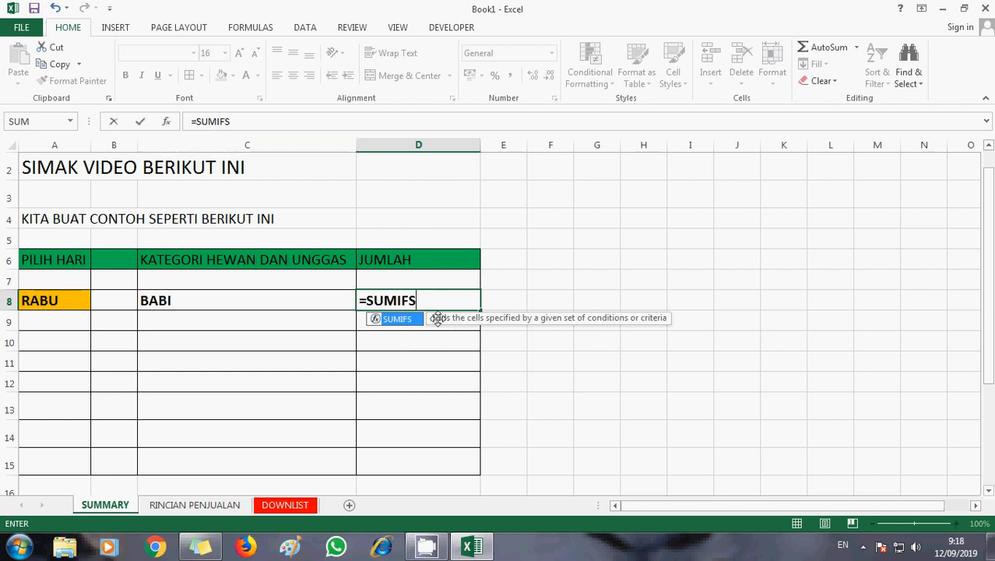
pyautogui.write('(')
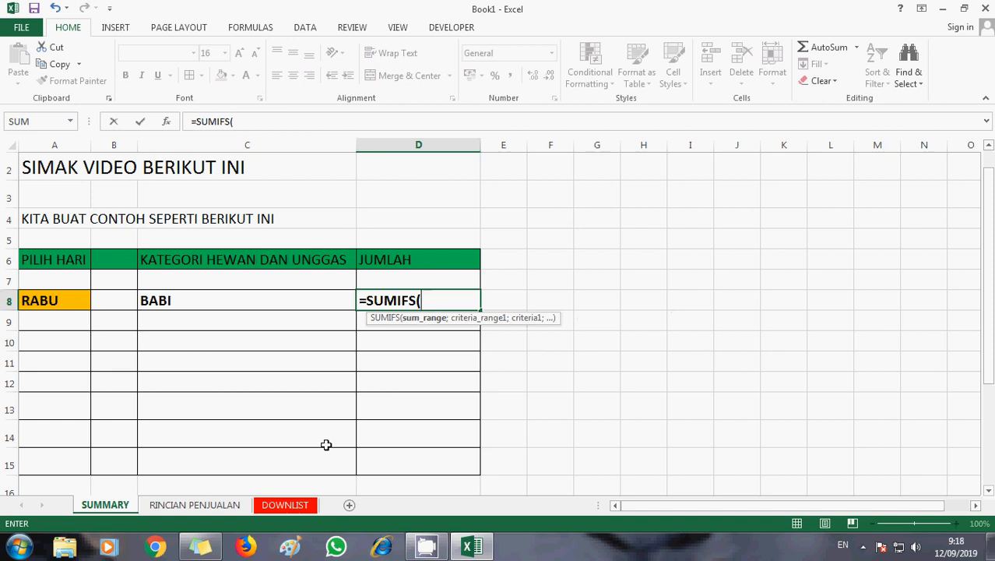
pyautogui.click(194, 506)
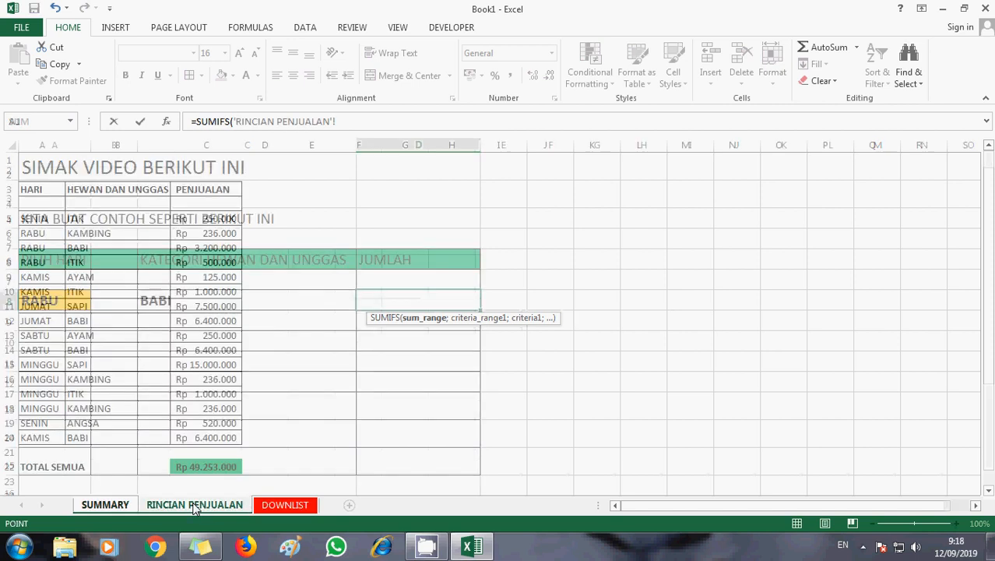
pyautogui.click(217, 224)
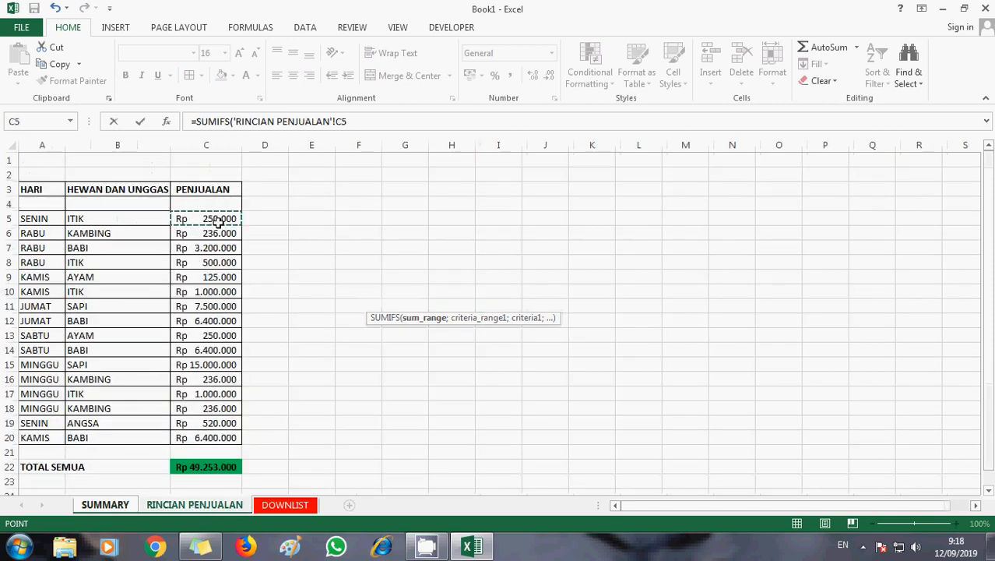
pyautogui.moveTo(218, 222); pyautogui.dragTo(218, 437)
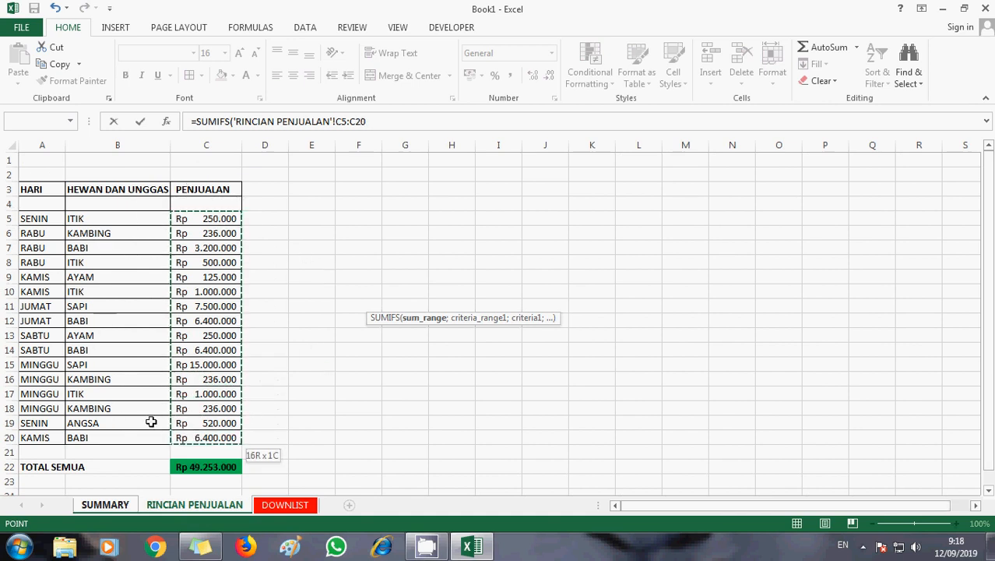
pyautogui.click(377, 121)
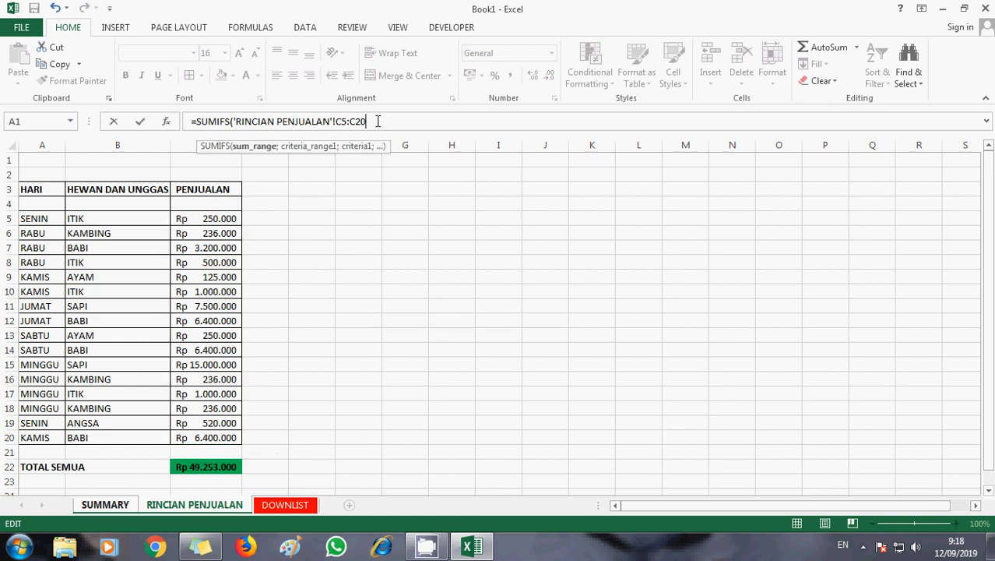
pyautogui.write(';')
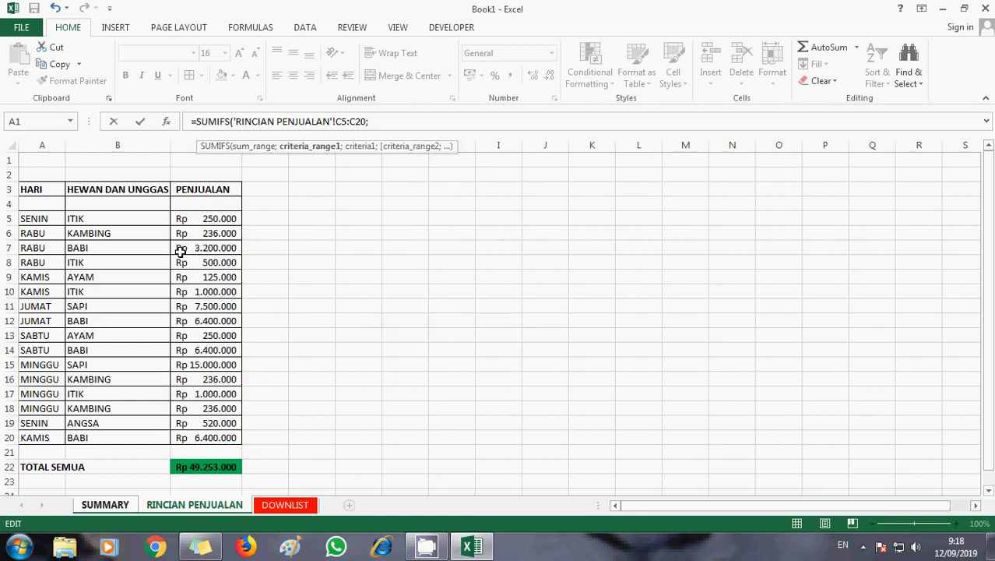
# Step: Add the animal column B5:B20 of RINCIAN PENJUALAN as the first criteria range of the SUMIFS formula
pyautogui.click(113, 220)
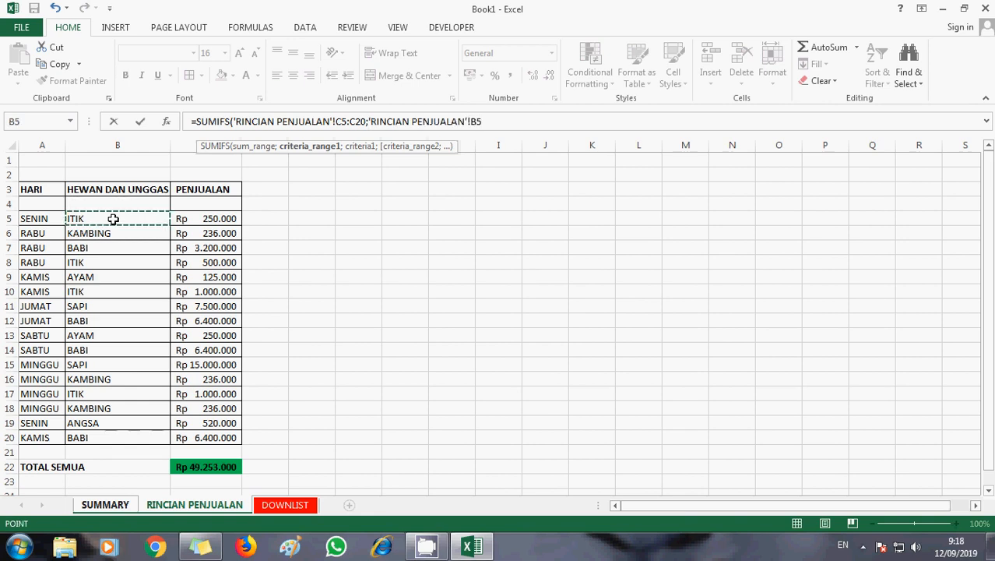
pyautogui.hotkey('shift', 'Down')
pyautogui.hotkey('shift', 'Down')
pyautogui.hotkey('shift', 'Down')
pyautogui.hotkey('shift', 'Down')
pyautogui.hotkey('shift', 'Down')
pyautogui.hotkey('shift', 'Down')
pyautogui.hotkey('shift', 'Down')
pyautogui.hotkey('shift', 'Down')
pyautogui.hotkey('shift', 'Down')
pyautogui.hotkey('shift', 'Down')
pyautogui.hotkey('shift', 'Down')
pyautogui.hotkey('shift', 'Down')
pyautogui.hotkey('shift', 'Down')
pyautogui.hotkey('shift', 'Down')
pyautogui.hotkey('shift', 'Down')
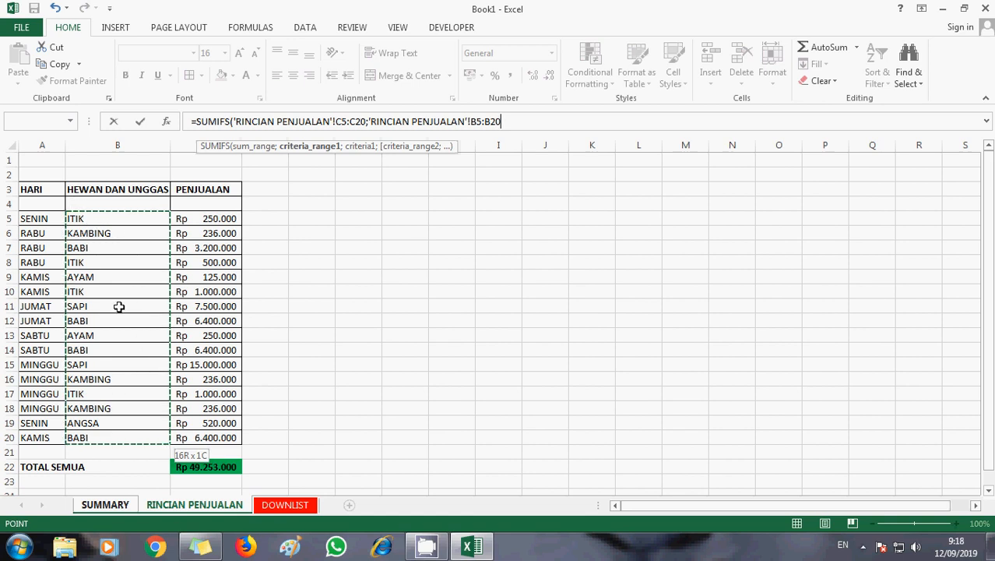
pyautogui.write(';')
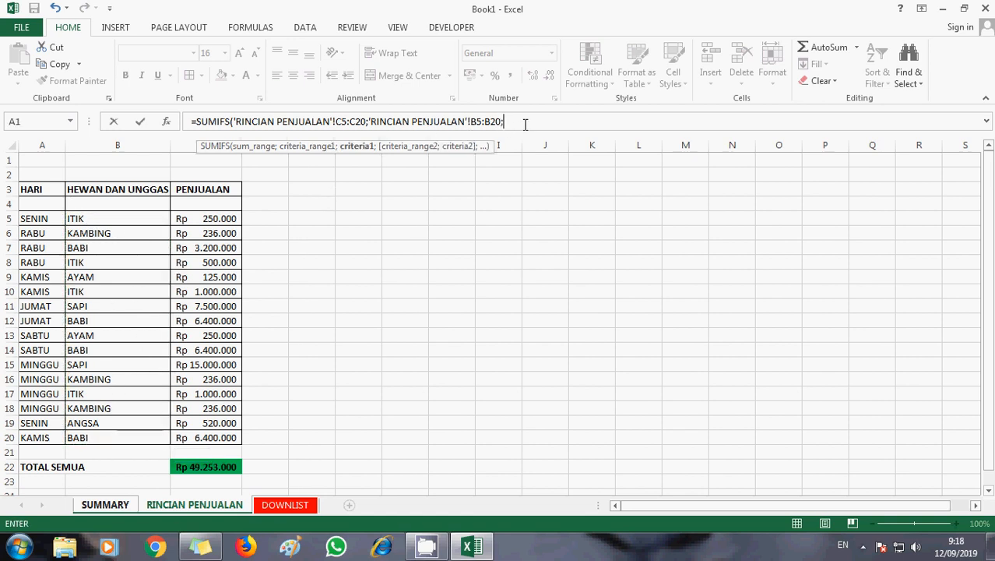
# Step: Use the absolute reference SUMMARY!$C$8 as the SUMIFS criterion, then close and confirm the formula
pyautogui.click(120, 506)
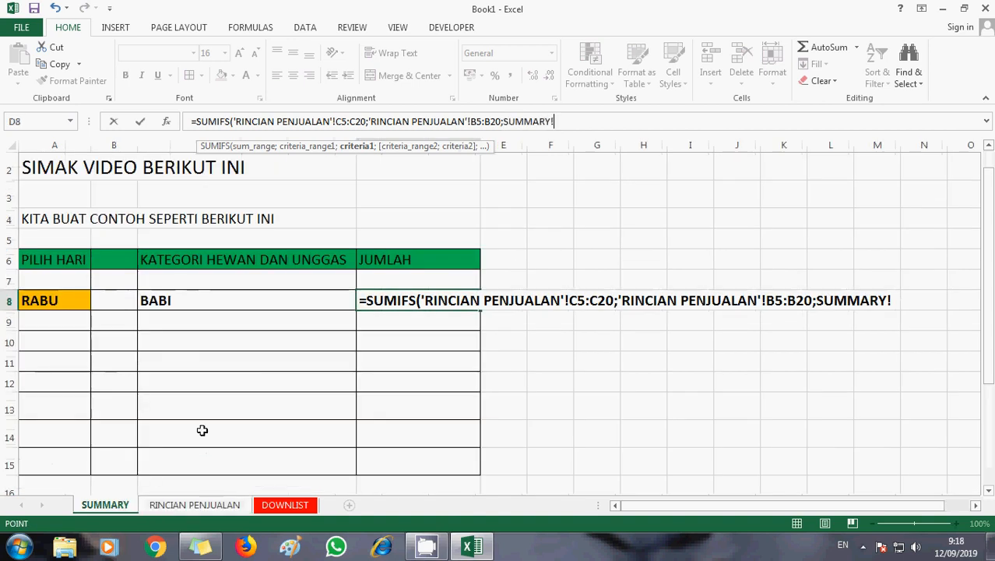
pyautogui.click(211, 299)
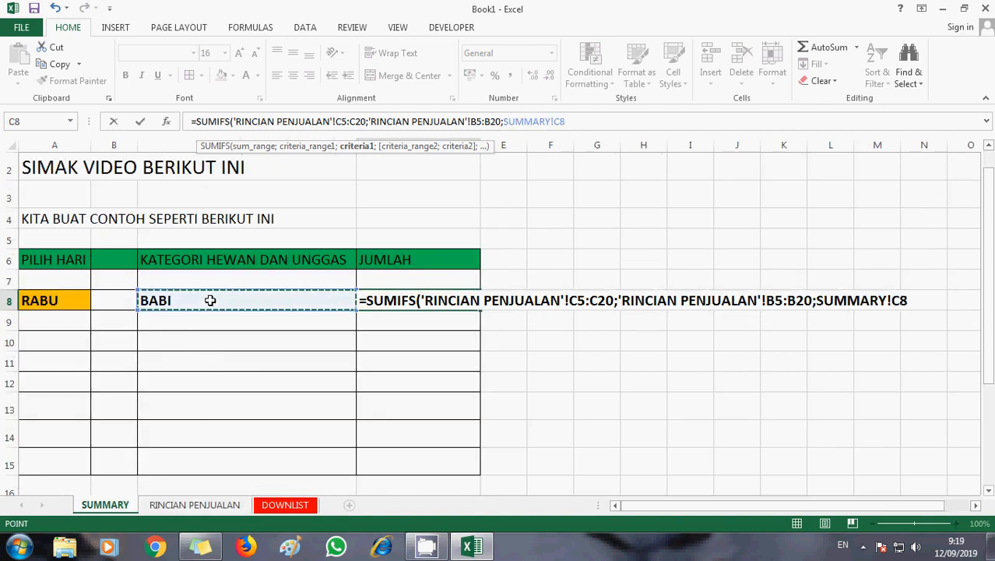
pyautogui.click(562, 121)
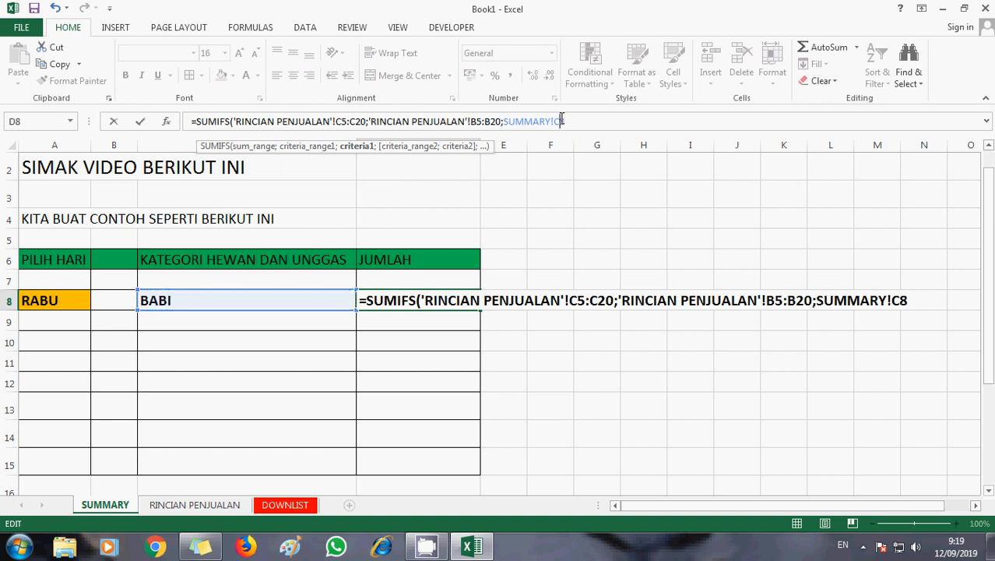
pyautogui.press('F4')
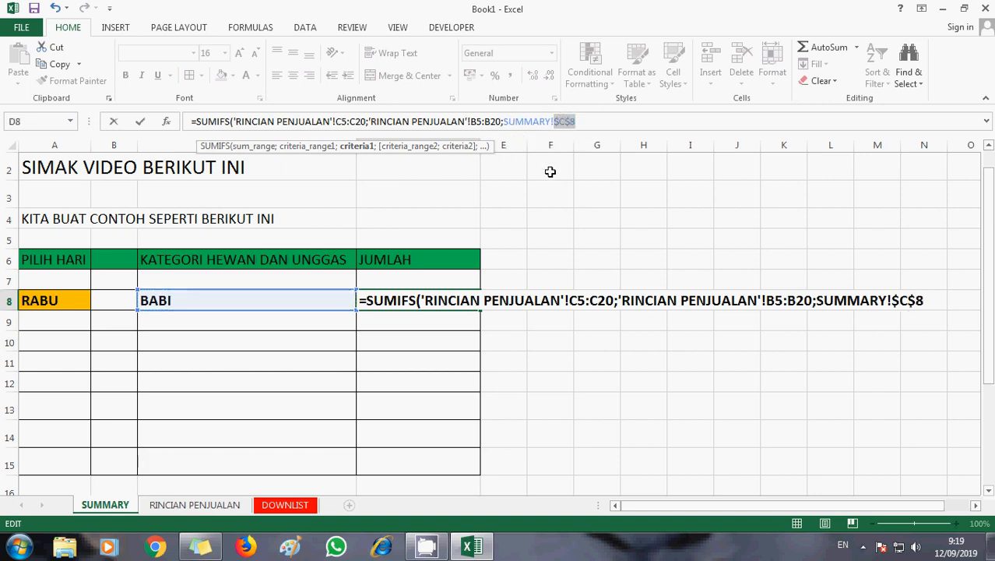
pyautogui.click(588, 120)
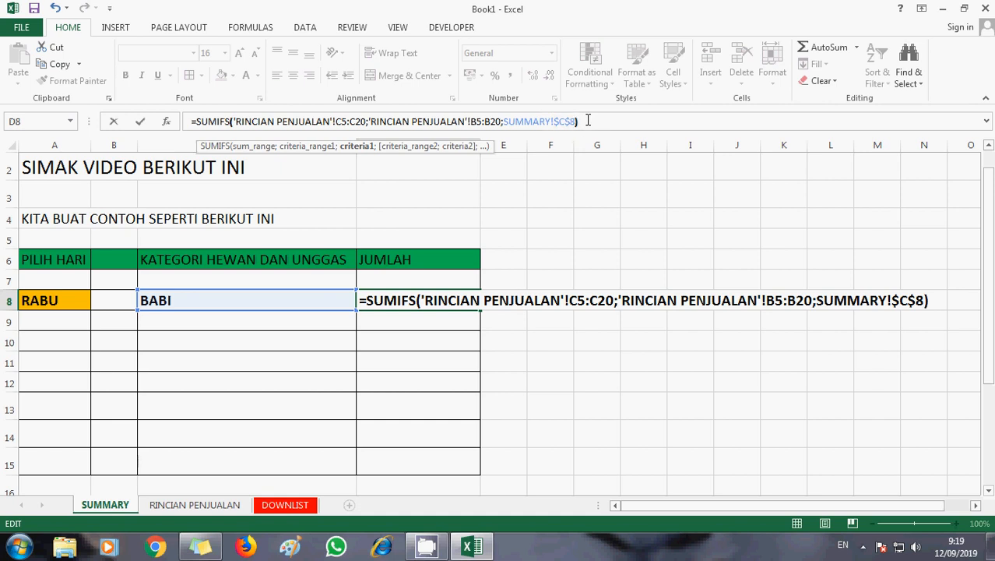
pyautogui.press('Return')
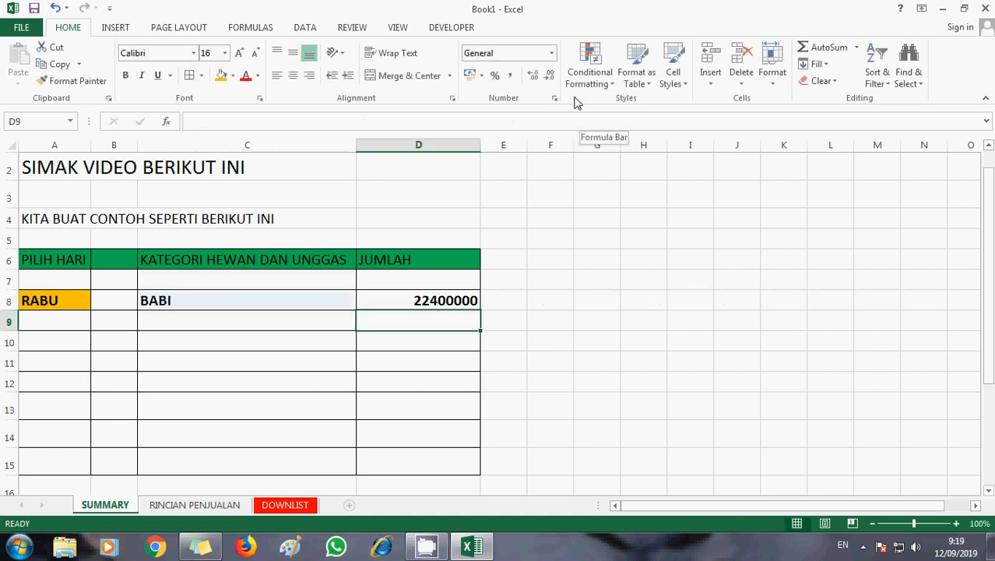
# Step: Apply the Accounting format with the Rp currency symbol to the whole JUMLAH column D
pyautogui.click(440, 144)
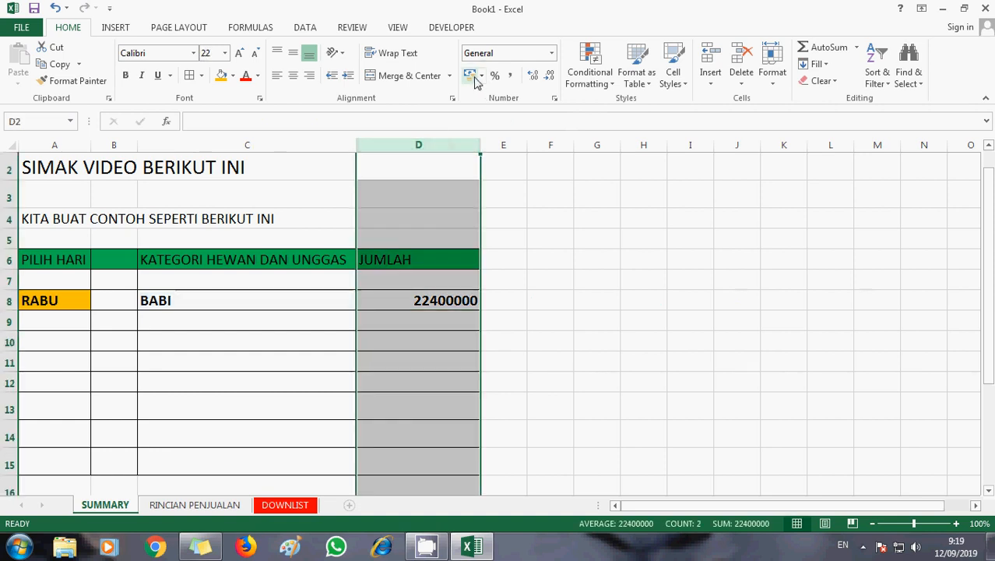
pyautogui.click(475, 78)
pyautogui.click(446, 299)
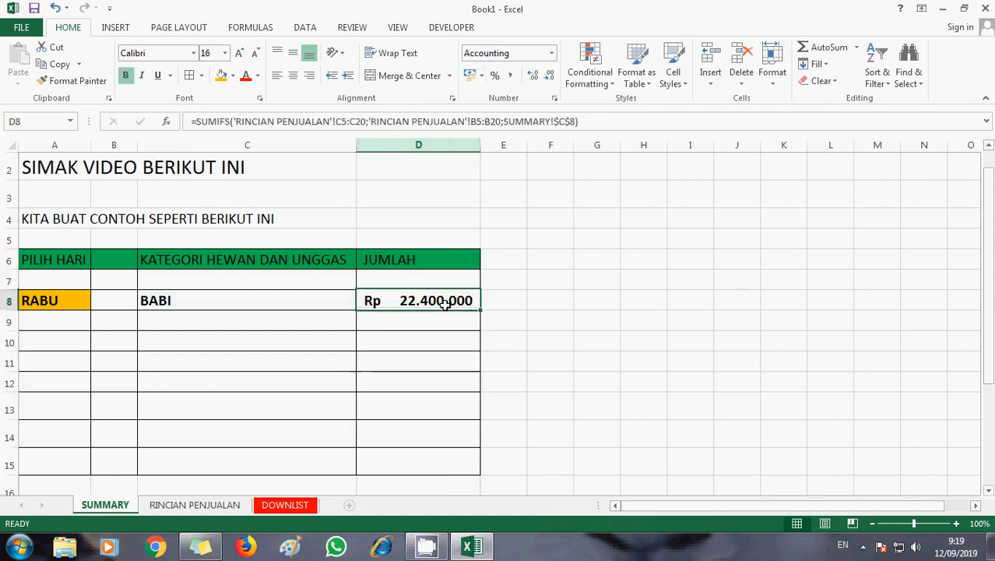
pyautogui.click(145, 299)
pyautogui.click(69, 300)
pyautogui.click(155, 300)
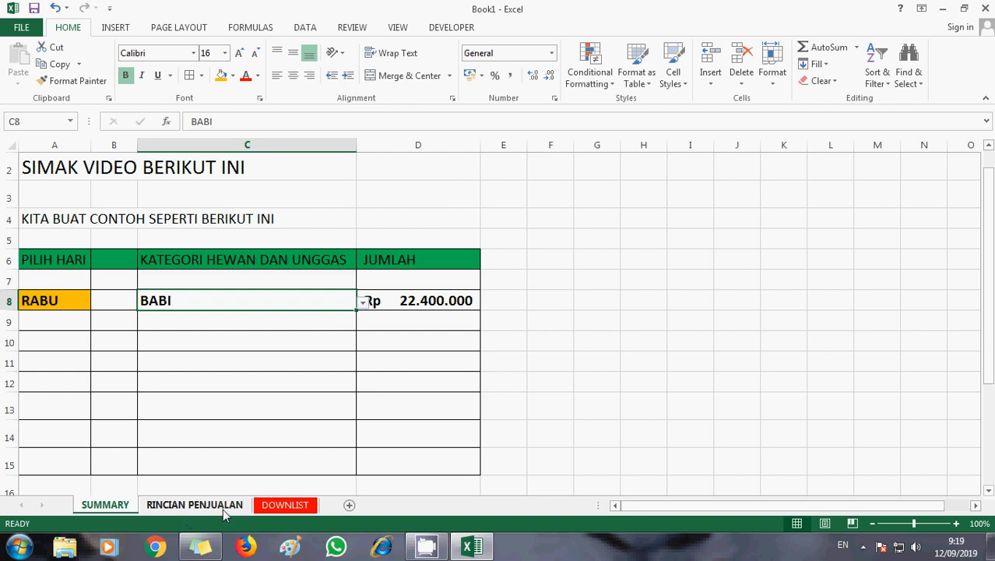
# Step: Fill the BABI cells B7, B12, B14 and B20 on the RINCIAN PENJUALAN sheet with orange
pyautogui.click(195, 505)
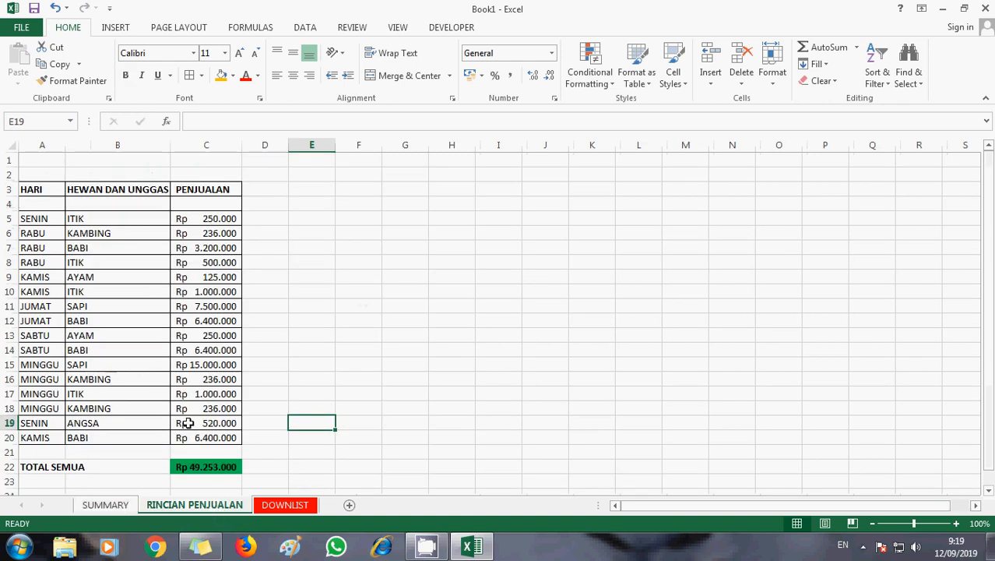
pyautogui.click(99, 246)
pyautogui.click(221, 76)
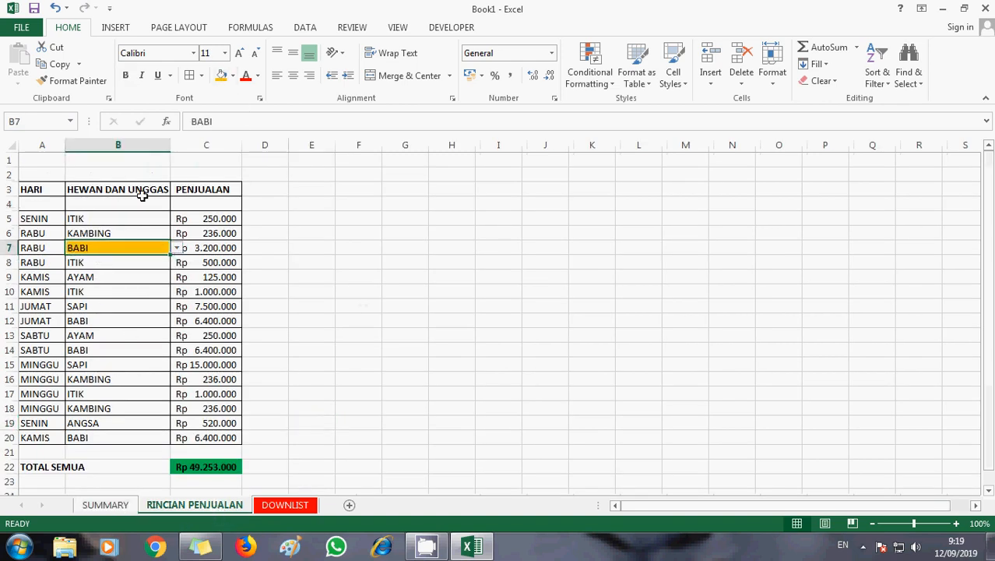
pyautogui.click(97, 350)
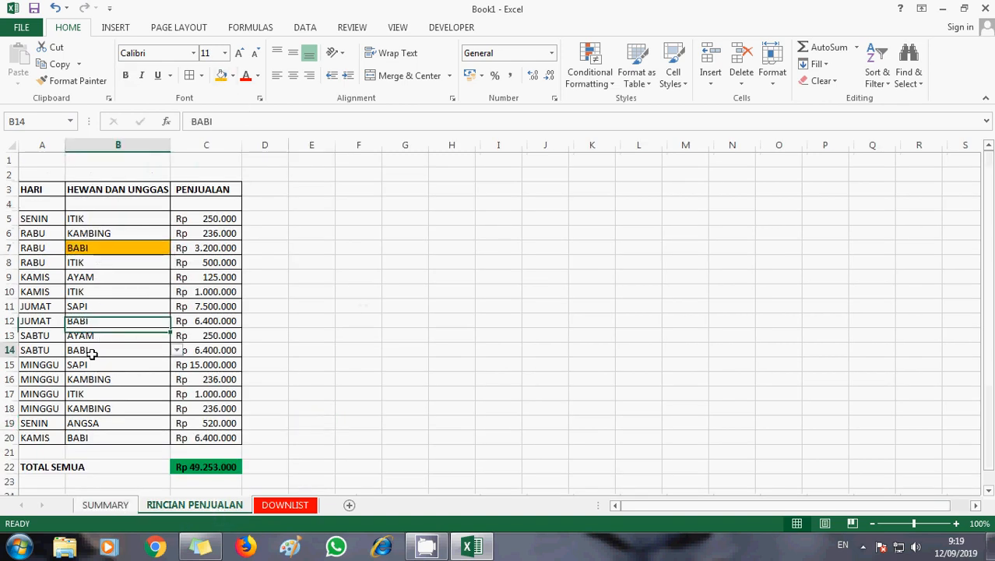
pyautogui.click(221, 75)
pyautogui.click(91, 438)
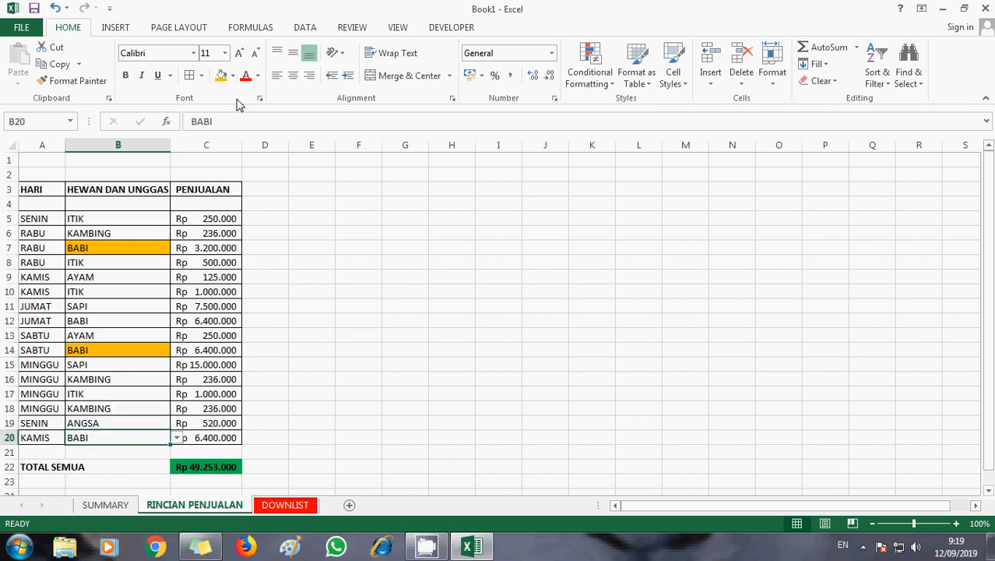
pyautogui.click(221, 75)
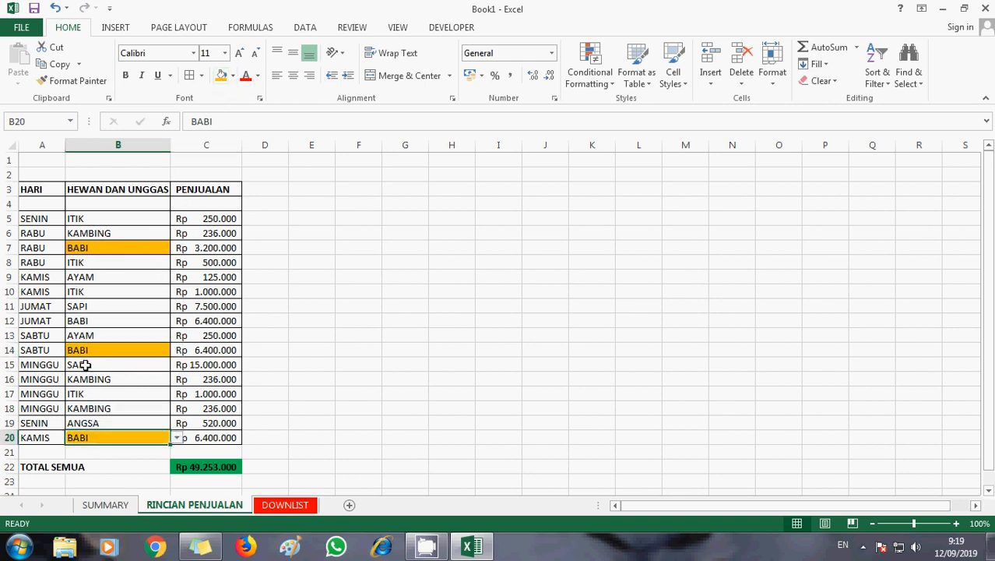
pyautogui.click(84, 326)
pyautogui.click(221, 76)
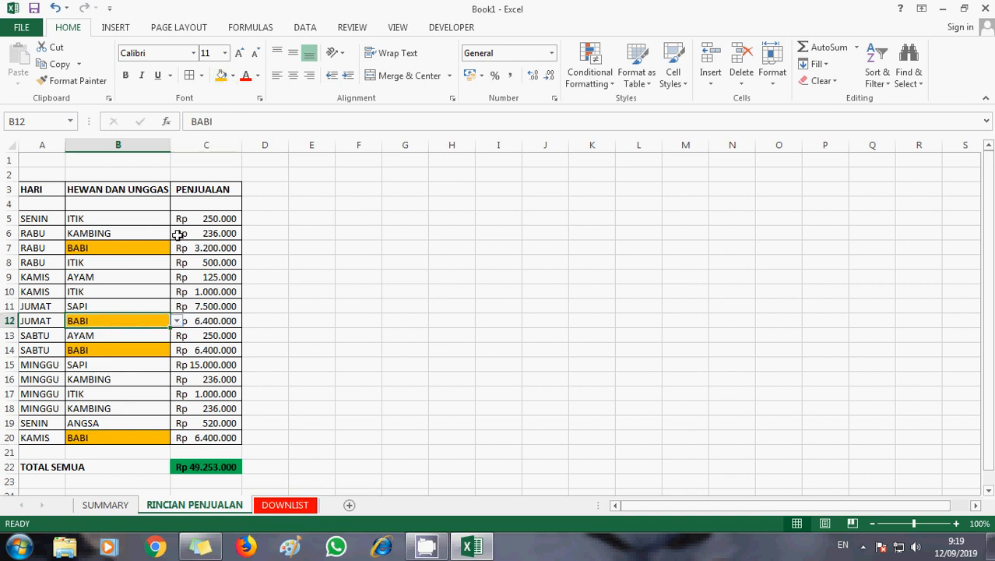
# Step: Fill the matching sales cells C7, C12, C14 and C20 with the same orange
pyautogui.click(224, 248)
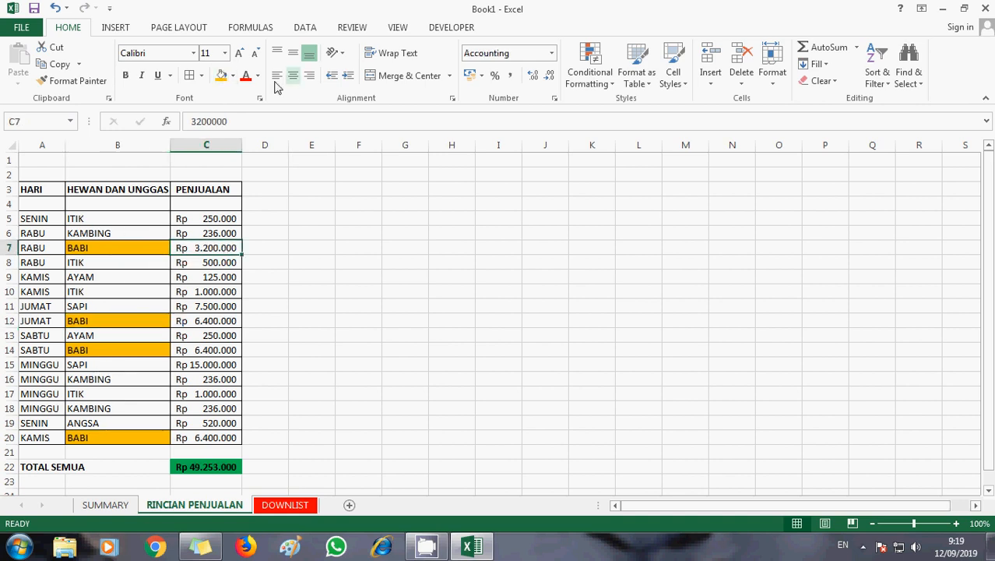
pyautogui.click(221, 75)
pyautogui.click(195, 320)
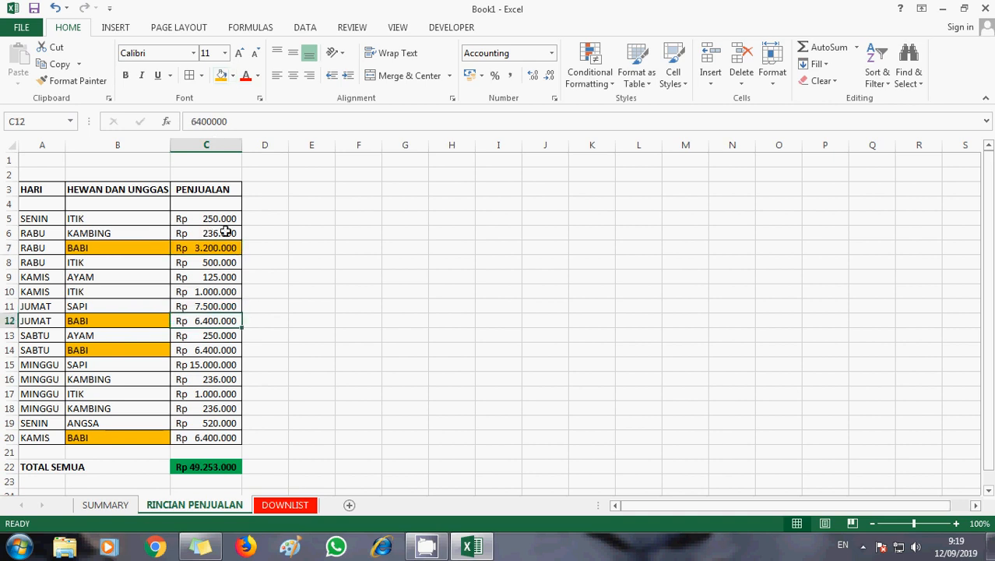
pyautogui.click(221, 76)
pyautogui.click(195, 349)
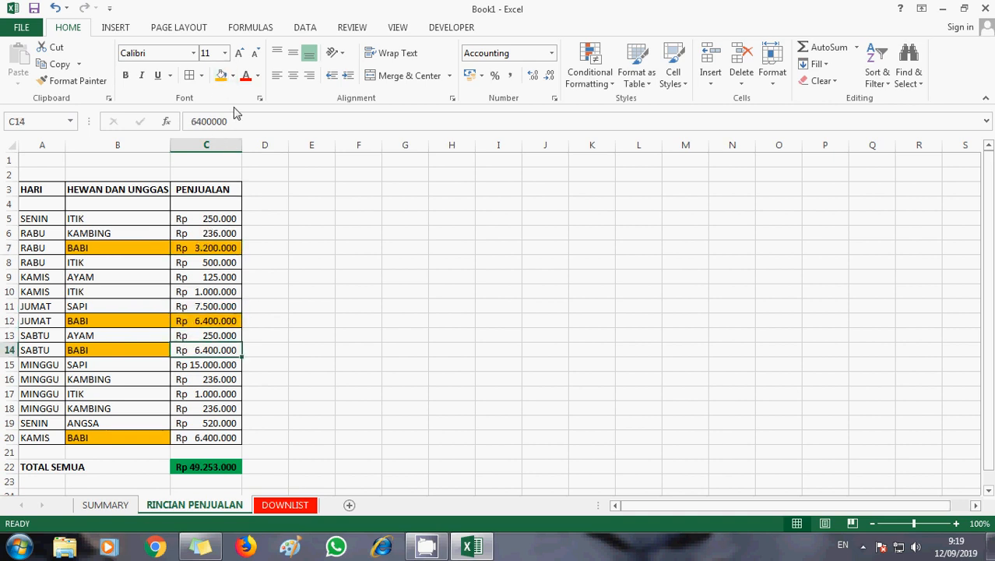
pyautogui.click(221, 75)
pyautogui.click(200, 436)
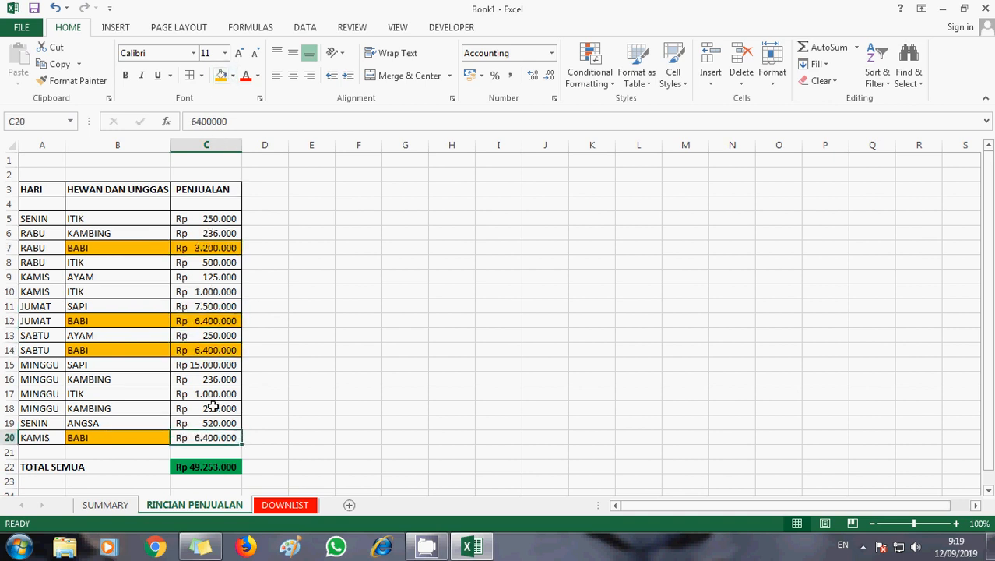
pyautogui.click(221, 75)
pyautogui.click(300, 292)
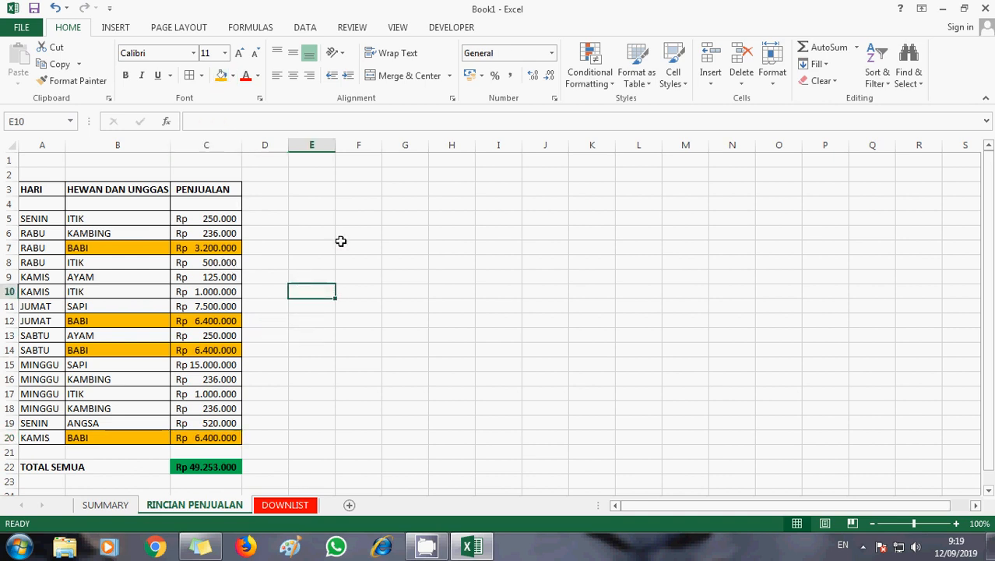
# Step: Select the orange sales cells C7, C12, C14 and C20 together to check their sum against the SUMIFS result
pyautogui.click(219, 246)
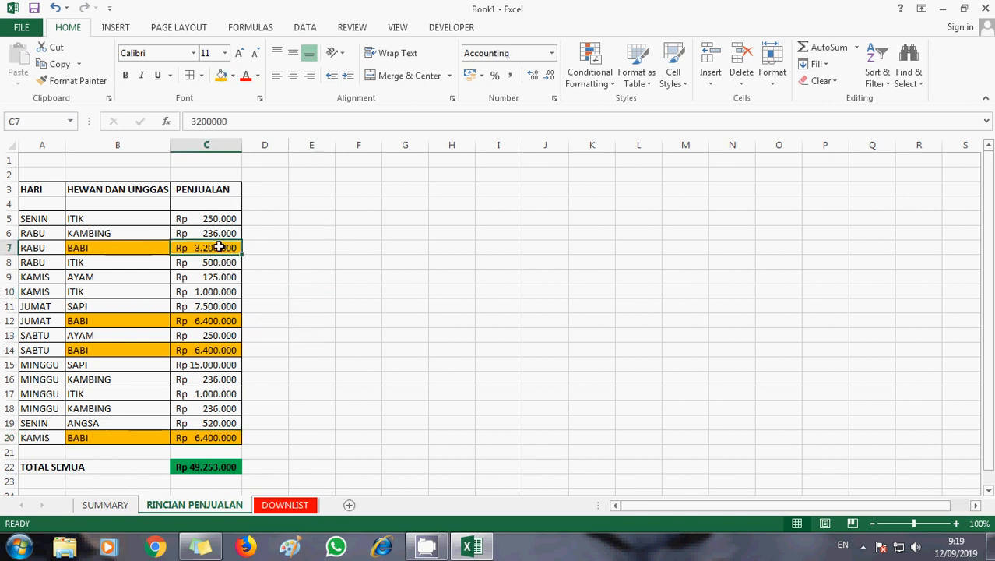
pyautogui.keyDown('ctrl'); pyautogui.click(222, 320); pyautogui.keyUp('ctrl')
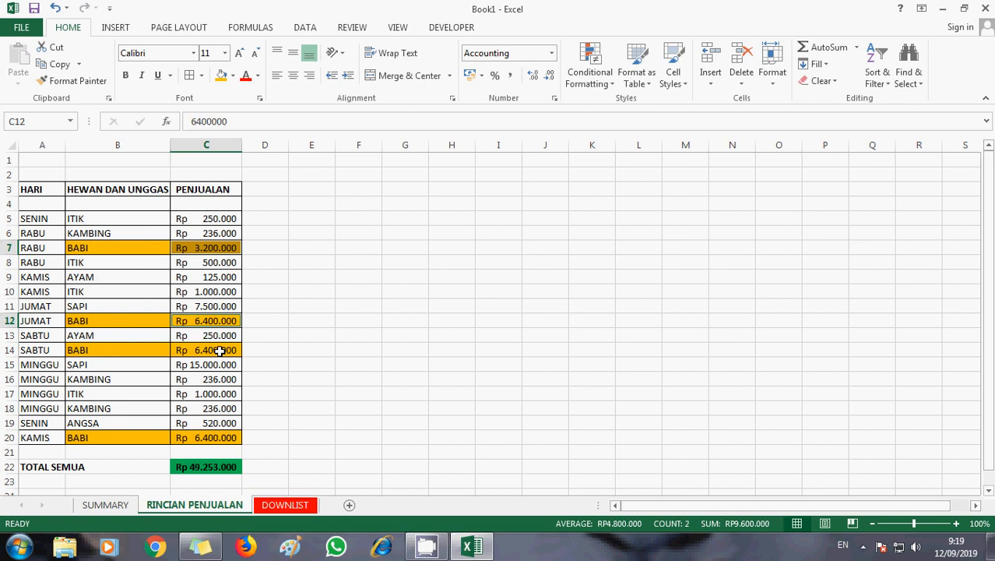
pyautogui.keyDown('ctrl'); pyautogui.click(220, 350); pyautogui.keyUp('ctrl')
pyautogui.keyDown('ctrl'); pyautogui.click(222, 437); pyautogui.keyUp('ctrl')
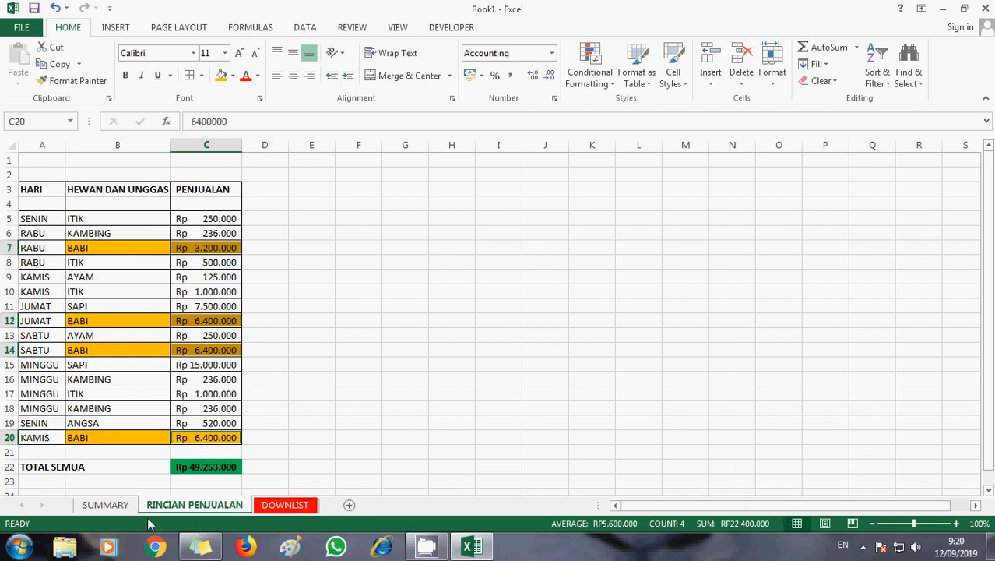
# Step: Fill the total cell D8 and the category cell C8 on the SUMMARY sheet with orange
pyautogui.click(114, 508)
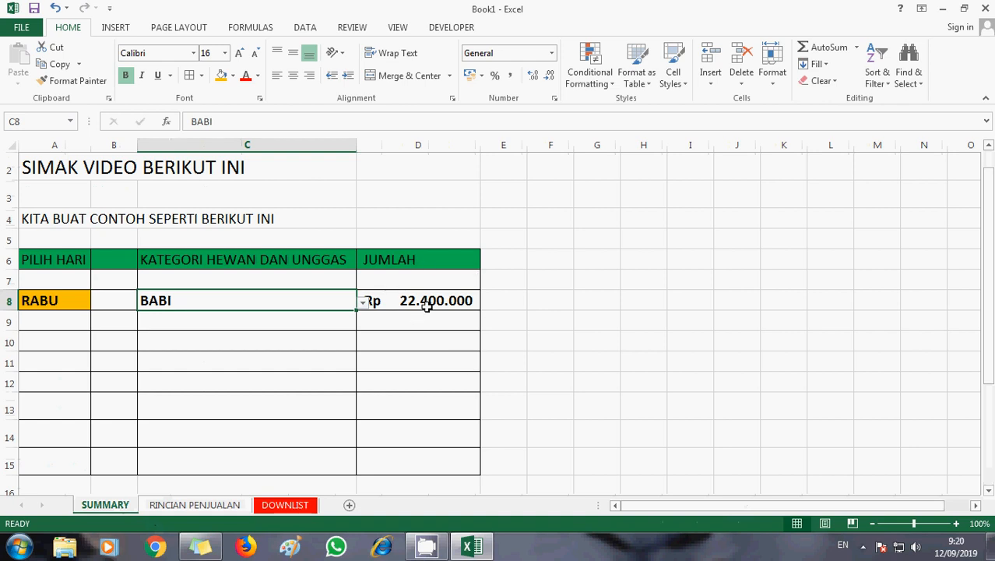
pyautogui.click(427, 306)
pyautogui.click(221, 76)
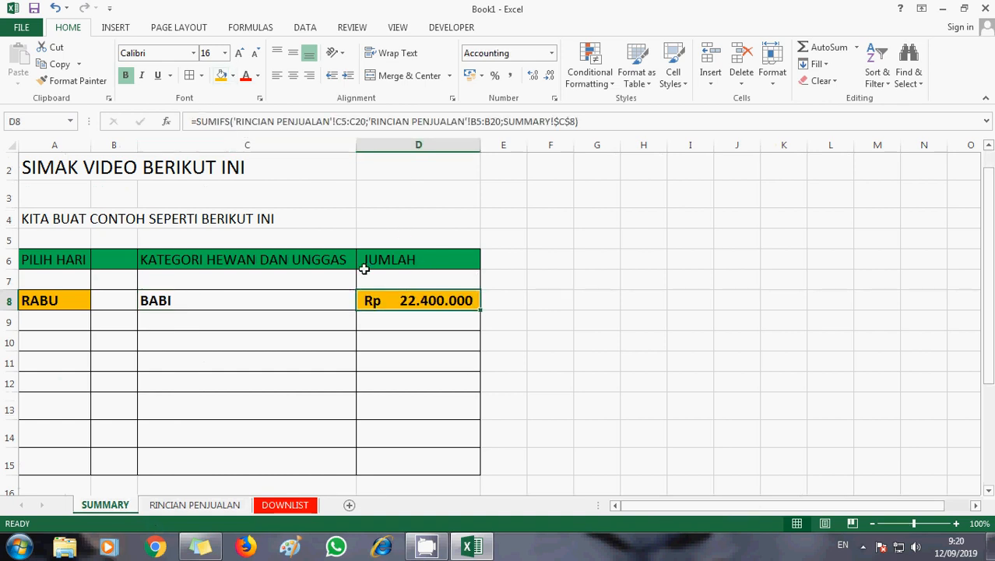
pyautogui.click(285, 300)
pyautogui.click(221, 75)
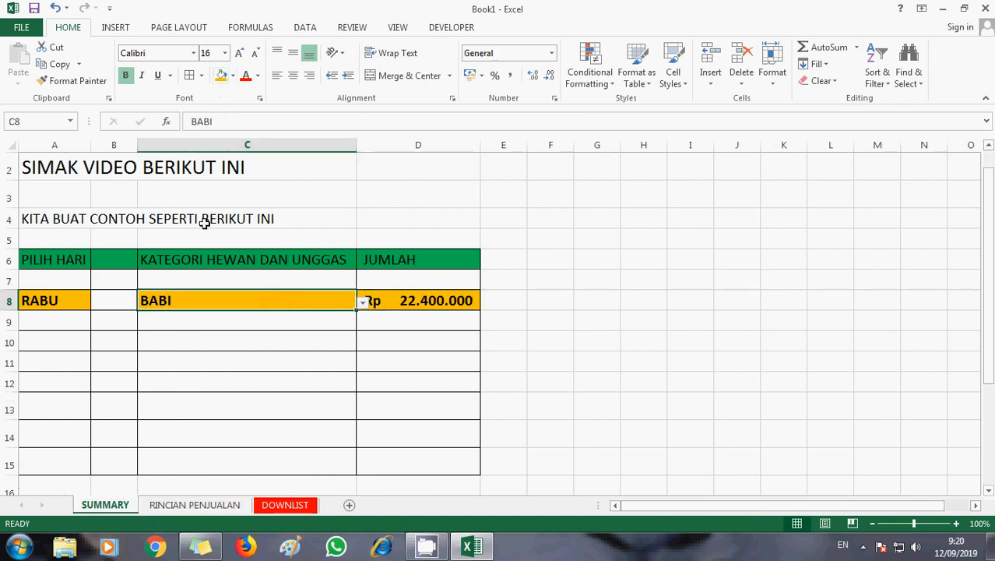
# Step: Choose KAMBING from the category drop-down list in C8
pyautogui.click(442, 305)
pyautogui.click(305, 299)
pyautogui.click(362, 305)
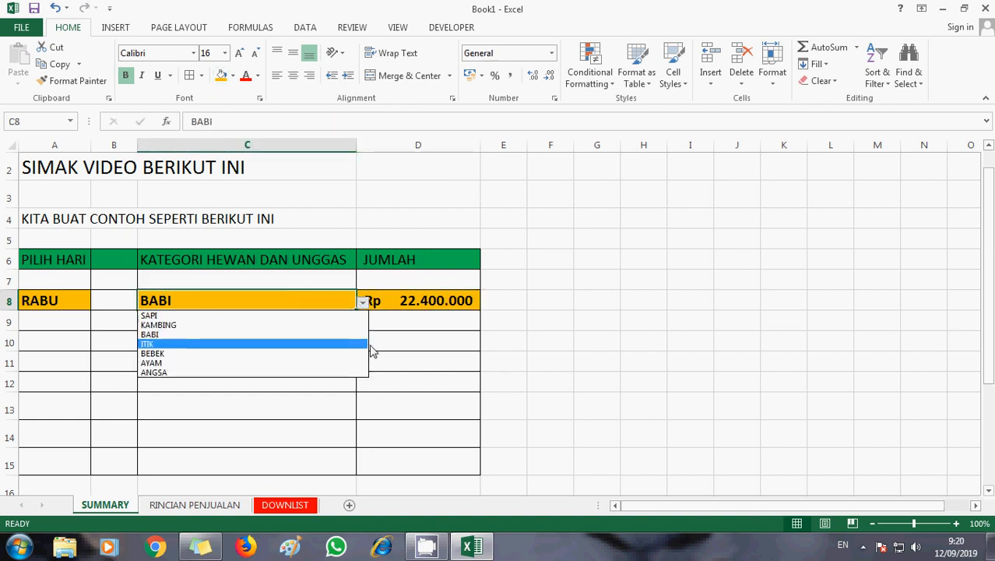
pyautogui.click(296, 325)
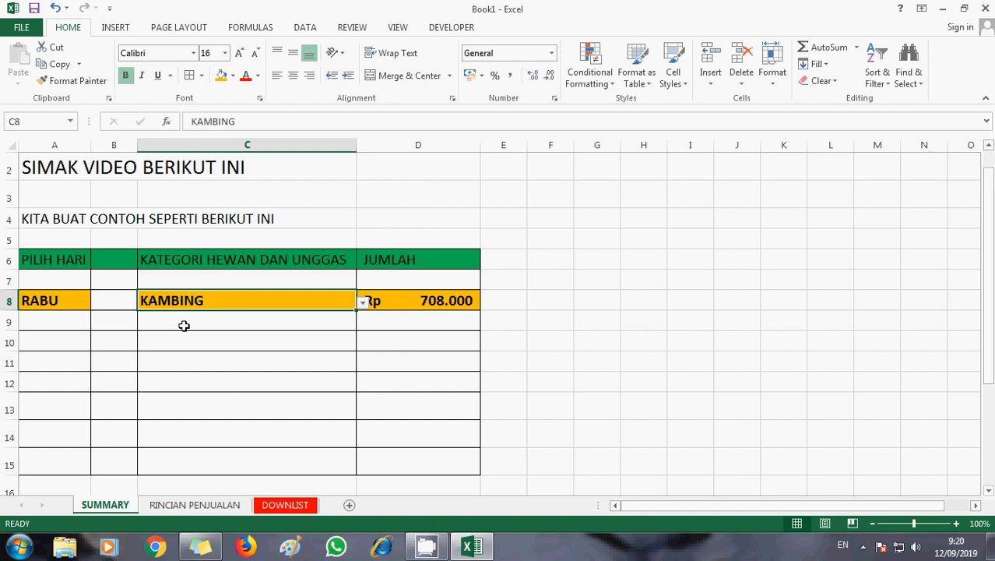
# Step: Fill the KAMBING entries and their sales in B6:C6, B16:C16 and B18:C18 on the RINCIAN PENJUALAN sheet with light green
pyautogui.click(217, 506)
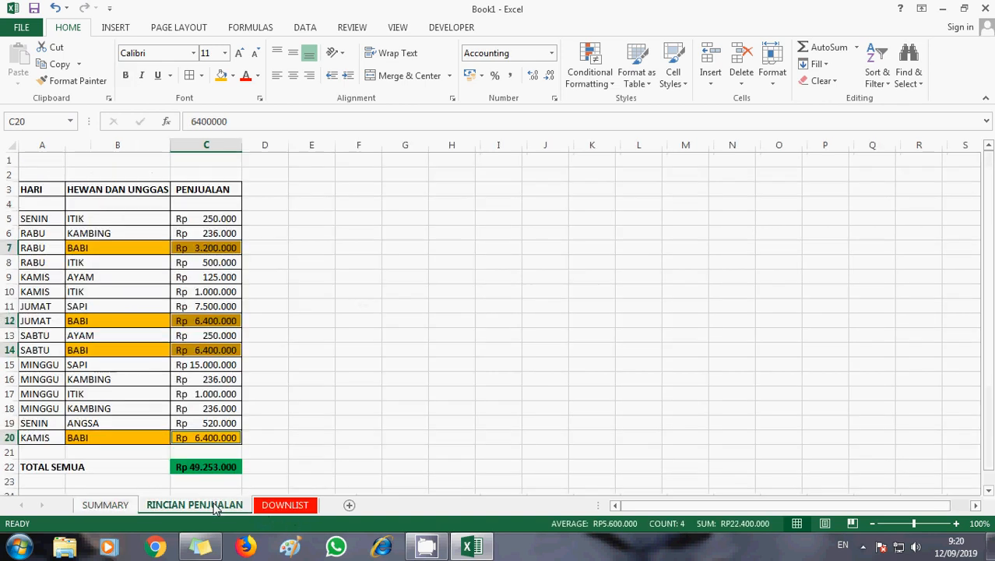
pyautogui.click(132, 233)
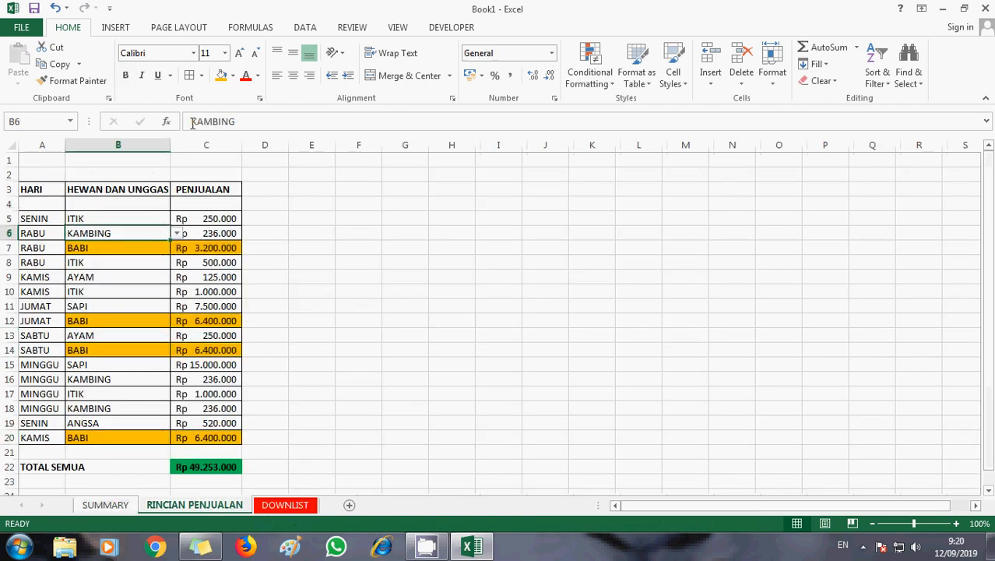
pyautogui.click(233, 76)
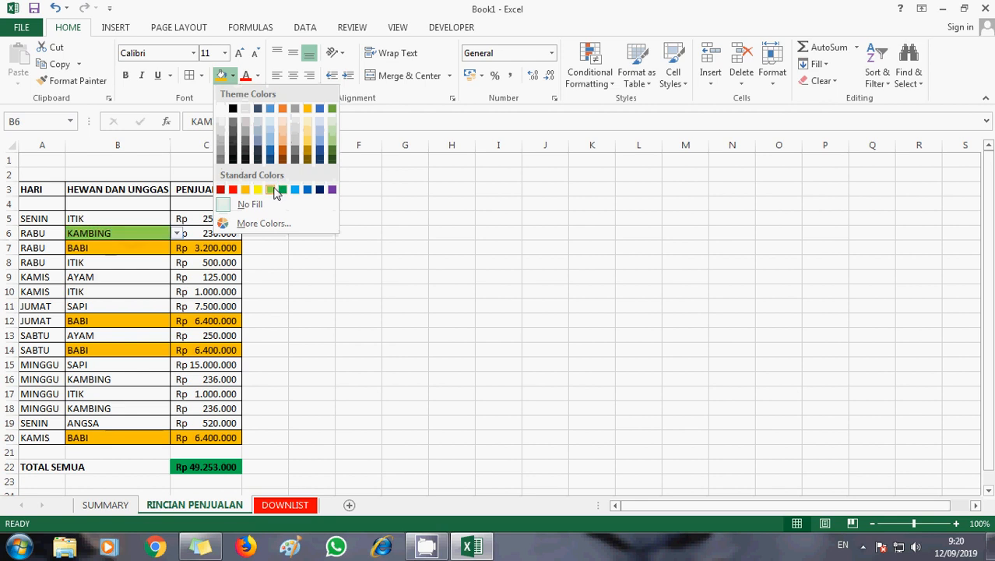
pyautogui.click(271, 190)
pyautogui.click(222, 76)
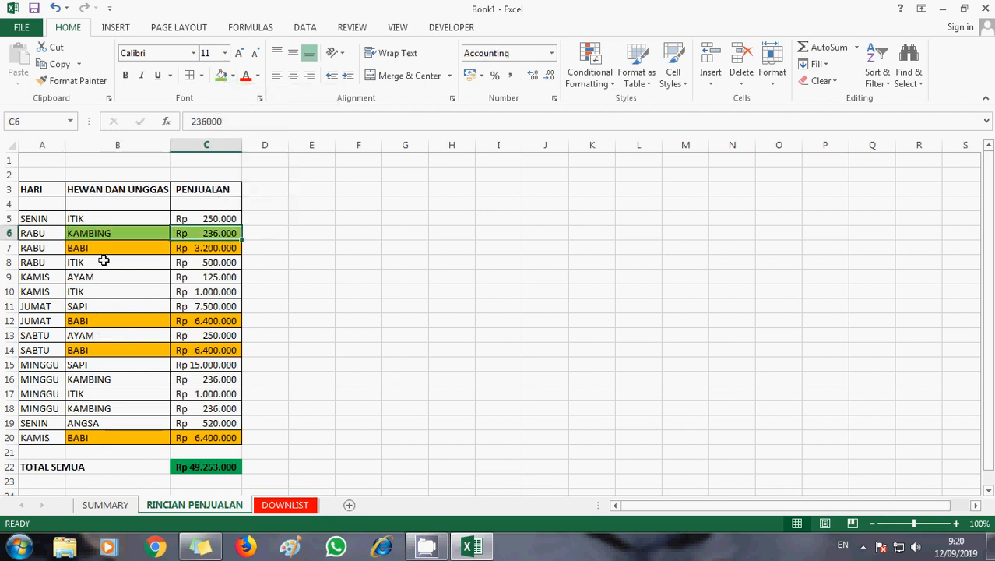
pyautogui.moveTo(95, 378); pyautogui.dragTo(209, 379)
pyautogui.click(221, 75)
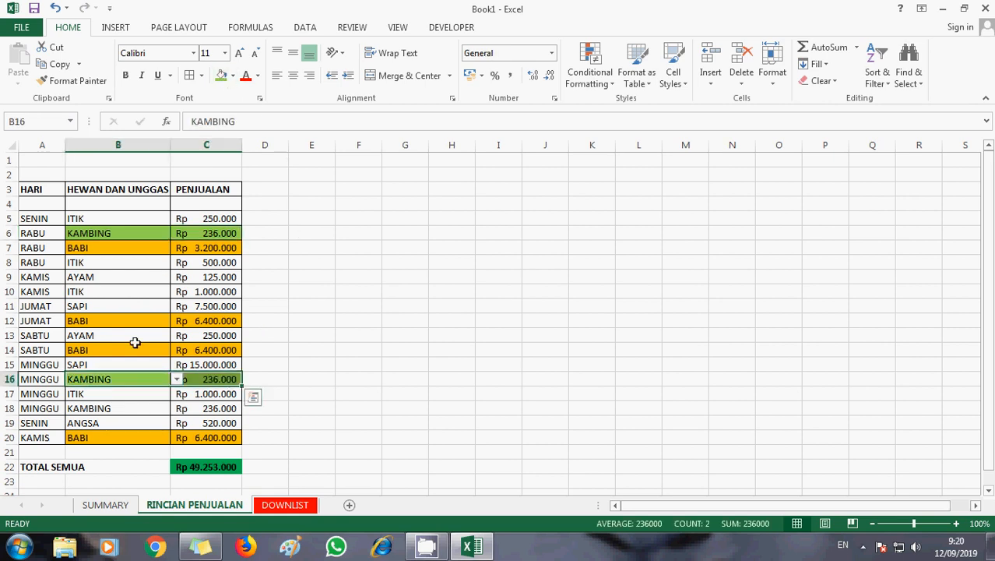
pyautogui.moveTo(99, 414); pyautogui.dragTo(207, 408)
pyautogui.click(221, 76)
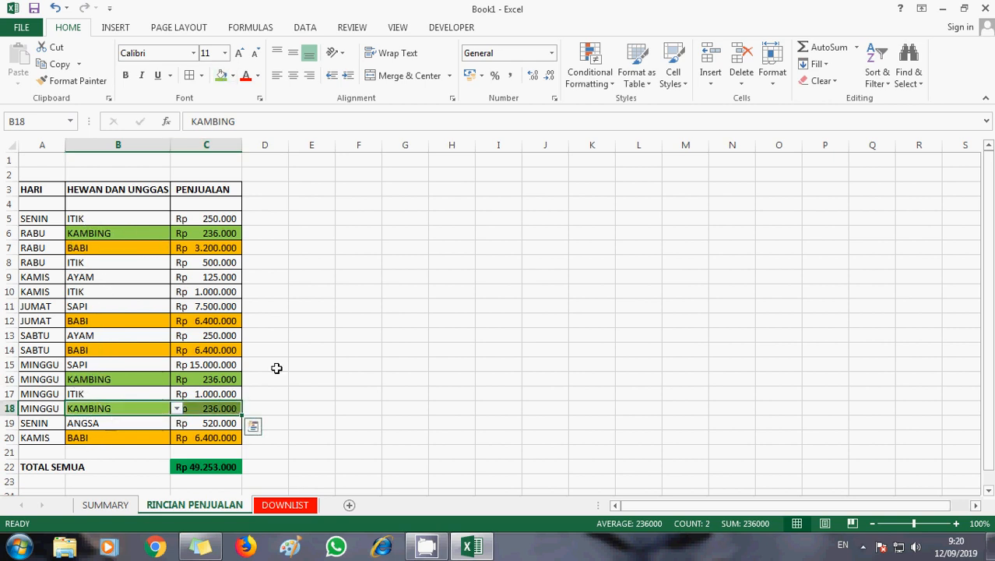
# Step: Select the green sales cells C6, C16 and C18 together to check their sum
pyautogui.doubleClick(327, 316)
pyautogui.click(224, 233)
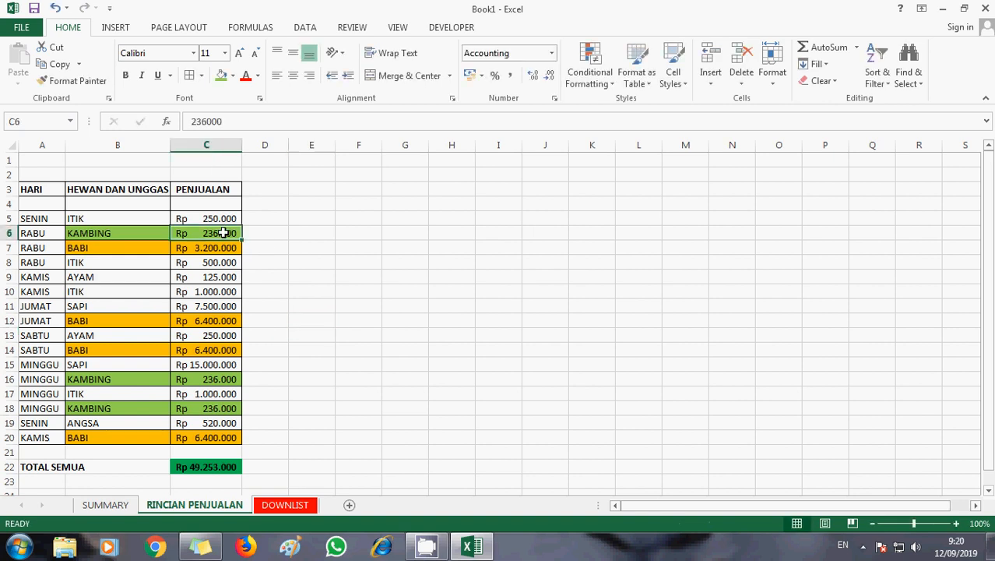
pyautogui.keyDown('ctrl'); pyautogui.click(204, 378); pyautogui.keyUp('ctrl')
pyautogui.keyDown('ctrl'); pyautogui.click(216, 408); pyautogui.keyUp('ctrl')
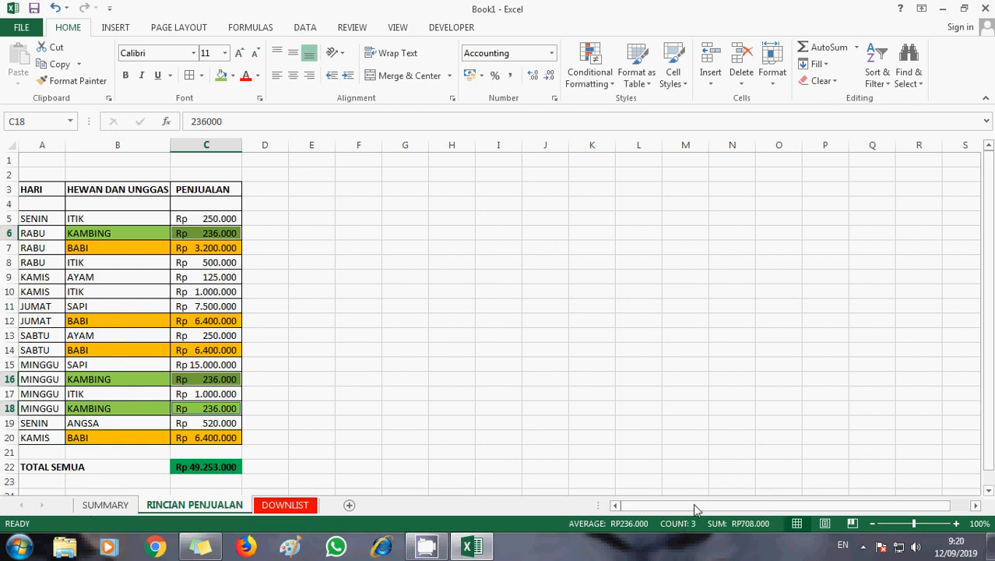
# Step: Test the SUMMARY category list with SAPI and again KAMBING, and compare the total with the green sales cells on RINCIAN PENJUALAN
pyautogui.click(106, 504)
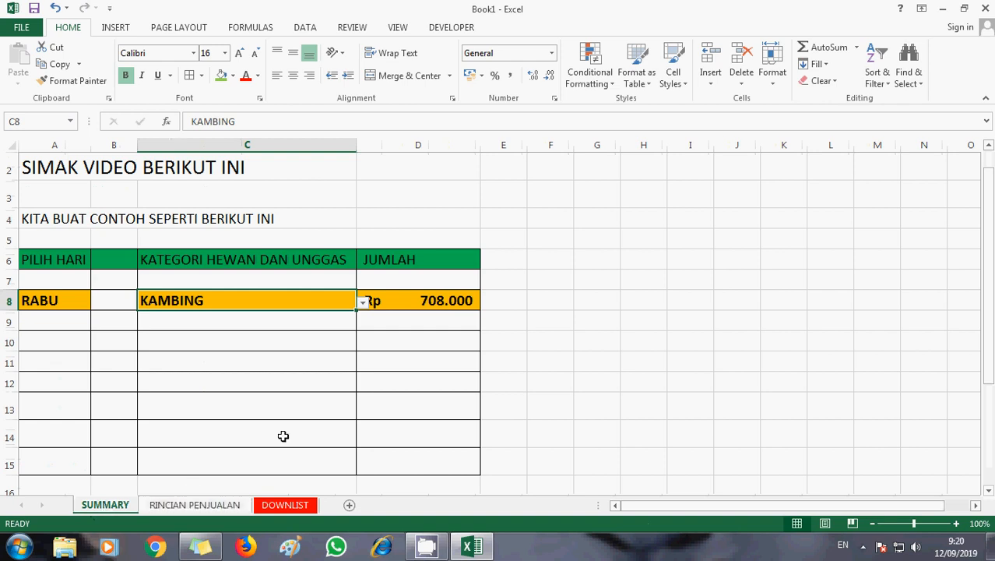
pyautogui.click(362, 303)
pyautogui.click(284, 315)
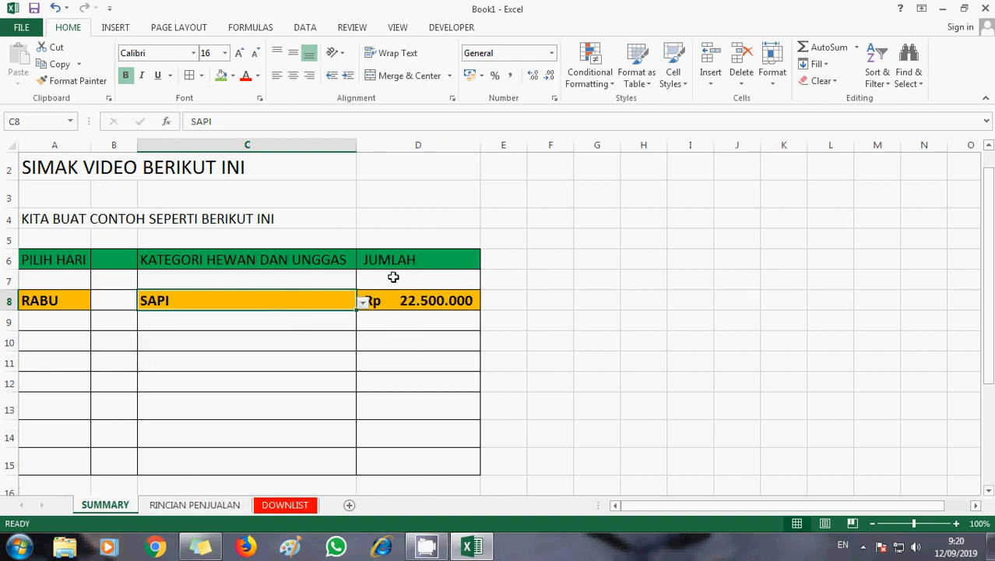
pyautogui.click(363, 303)
pyautogui.click(291, 325)
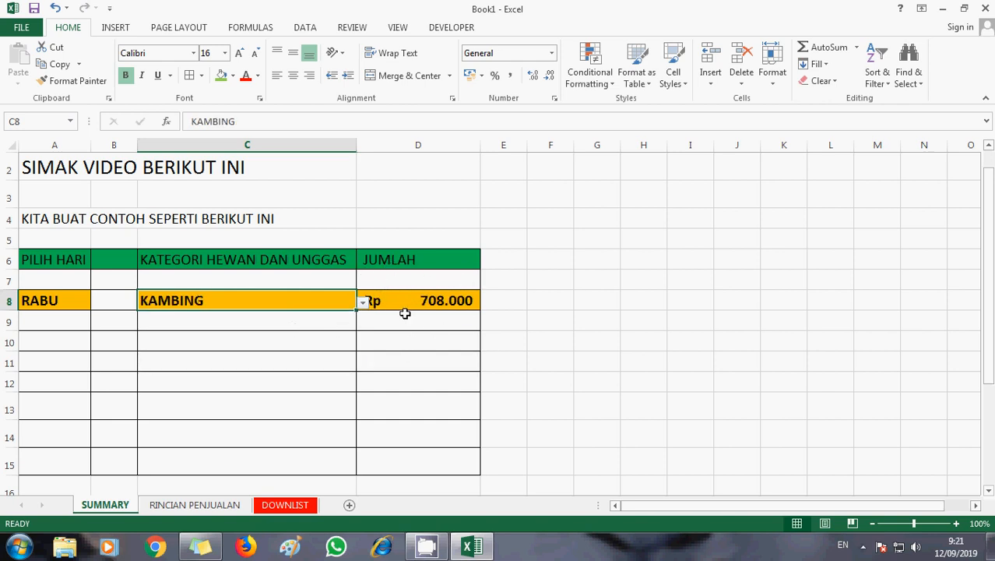
pyautogui.click(192, 505)
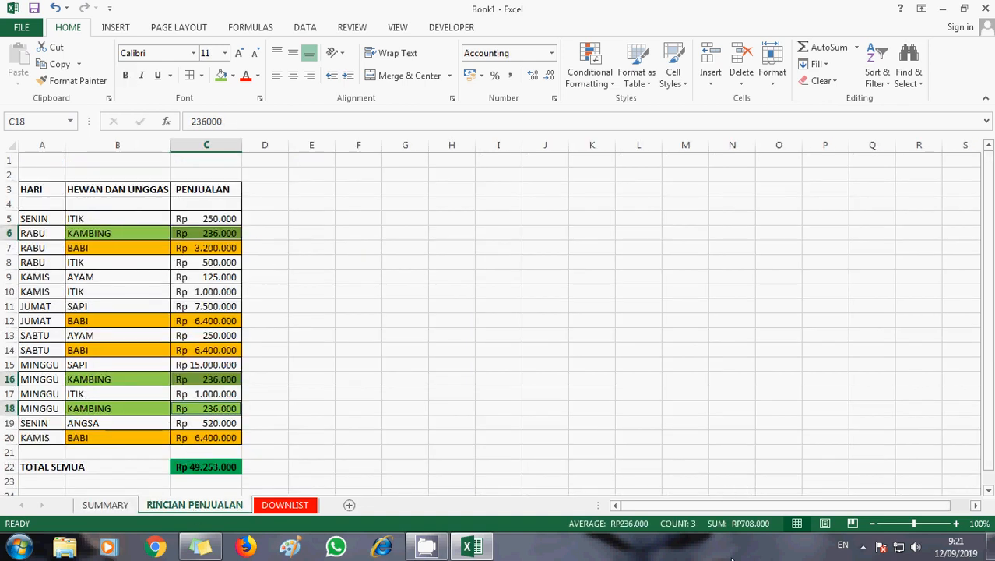
pyautogui.click(346, 278)
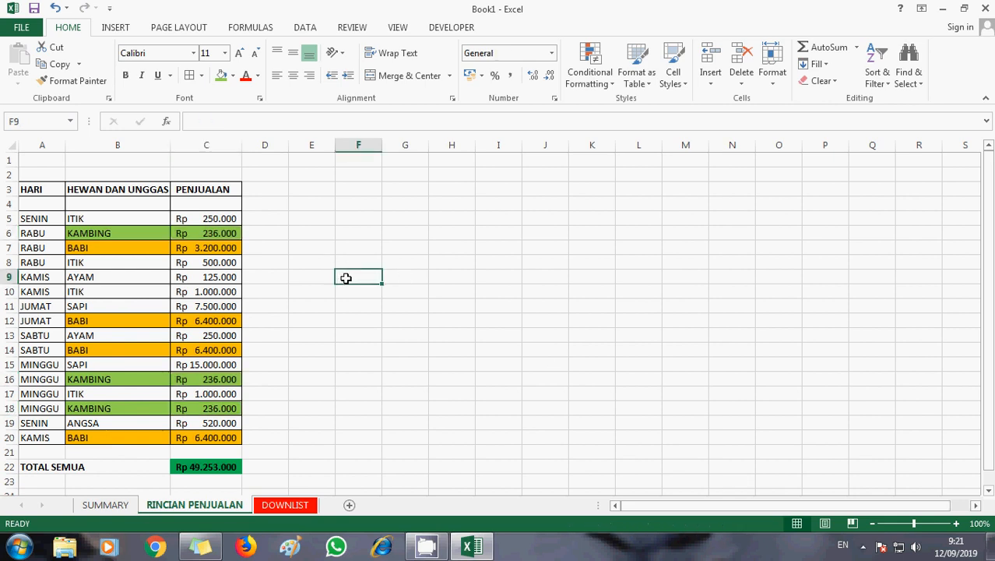
# Step: Test the day drop-down in A8 of the SUMMARY sheet with SENIN and SELASA, and set it back to RABU
pyautogui.click(117, 510)
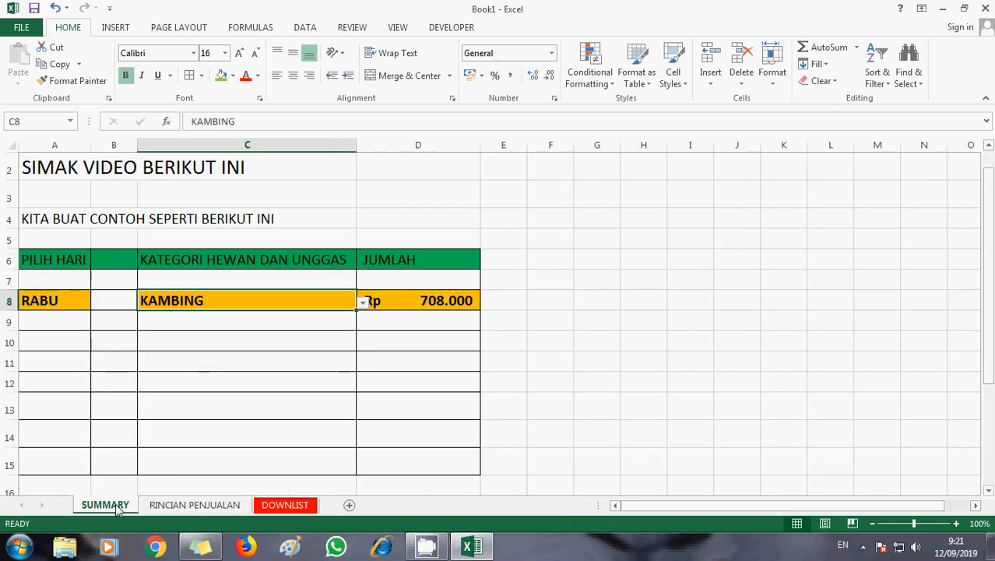
pyautogui.click(59, 300)
pyautogui.click(97, 302)
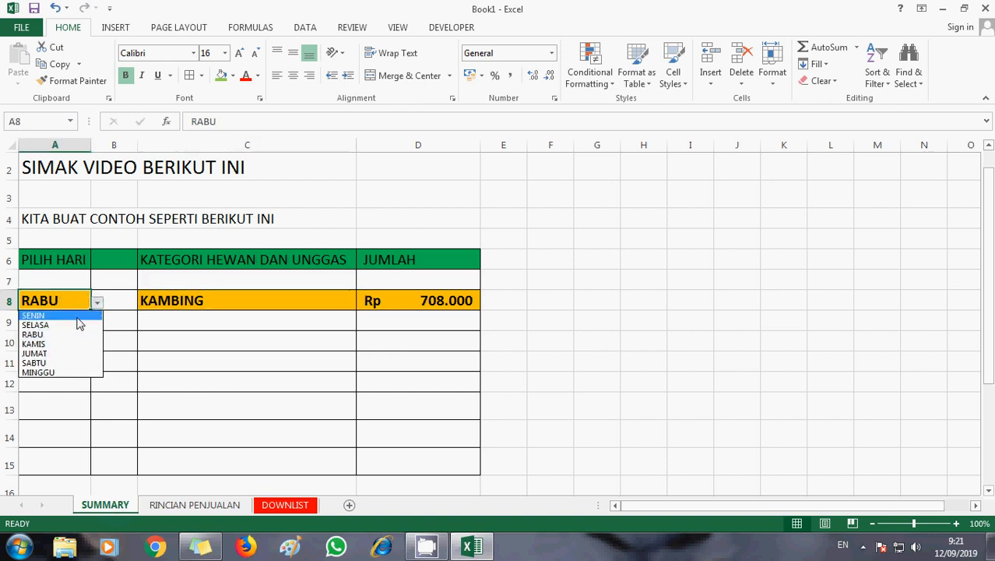
pyautogui.click(75, 315)
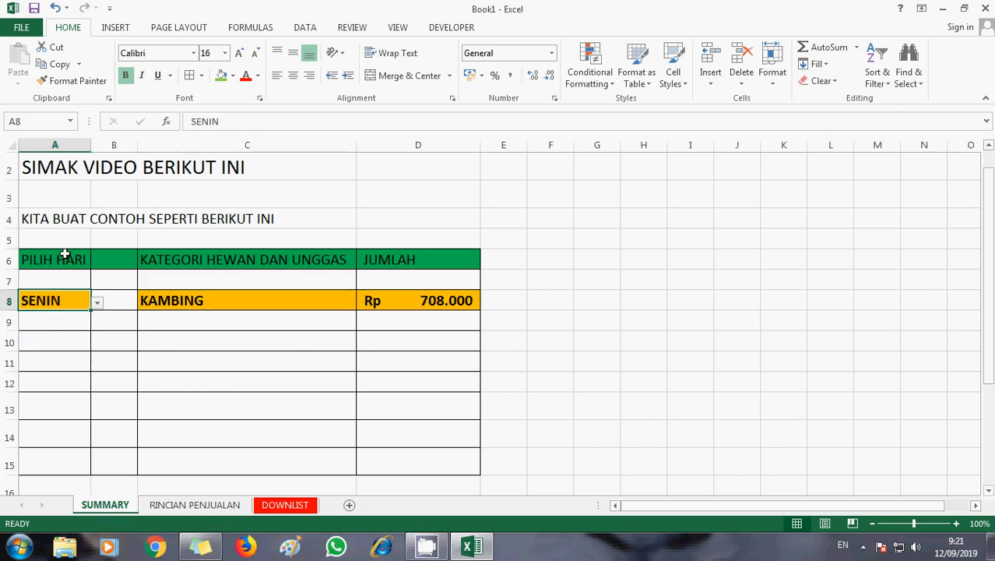
pyautogui.click(97, 303)
pyautogui.click(70, 325)
pyautogui.press('Return')
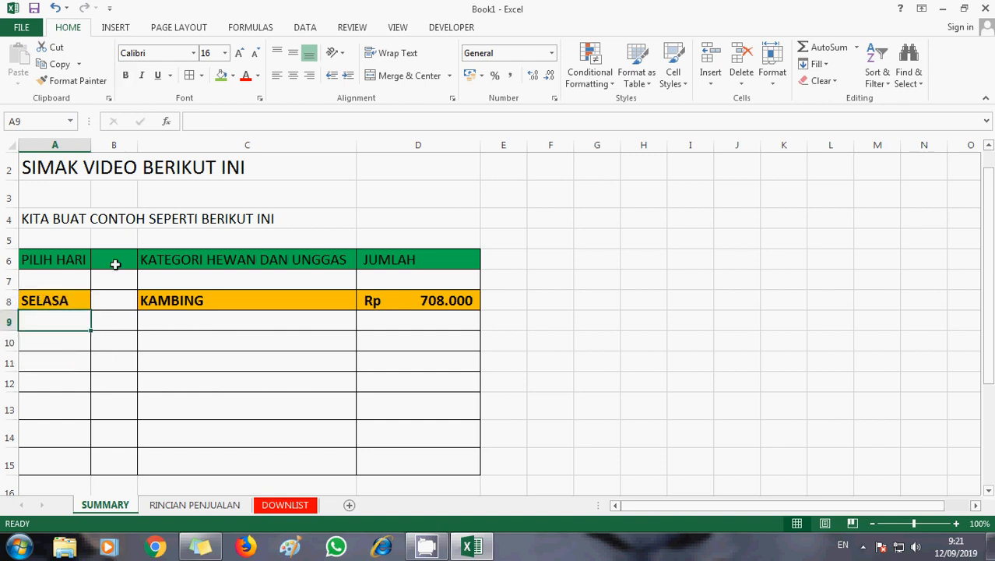
pyautogui.click(68, 303)
pyautogui.click(97, 303)
pyautogui.click(72, 336)
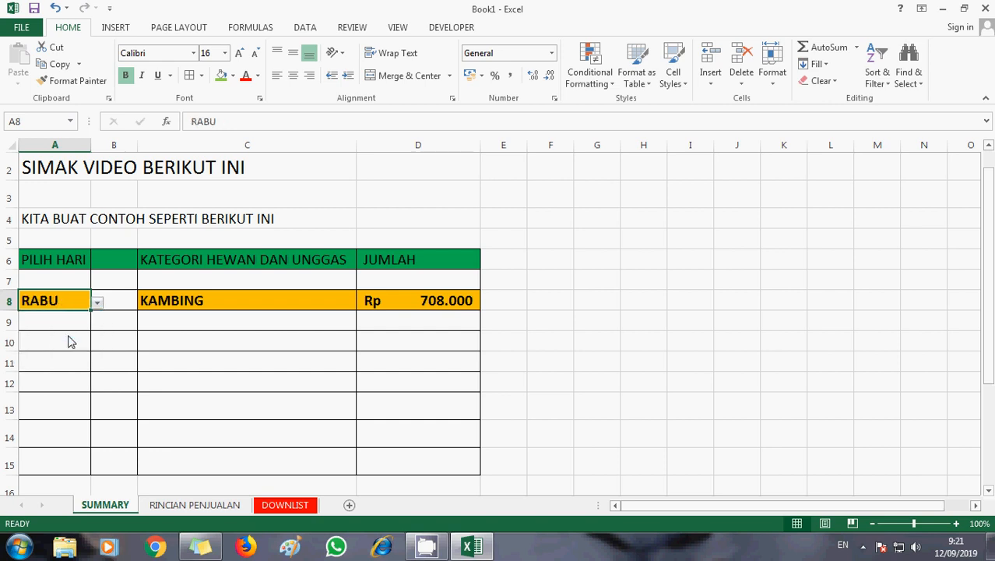
# Step: Extend the SUMIFS formula in D8 with 'RINCIAN PENJUALAN'!A5:A20 as the second criteria range
pyautogui.click(467, 301)
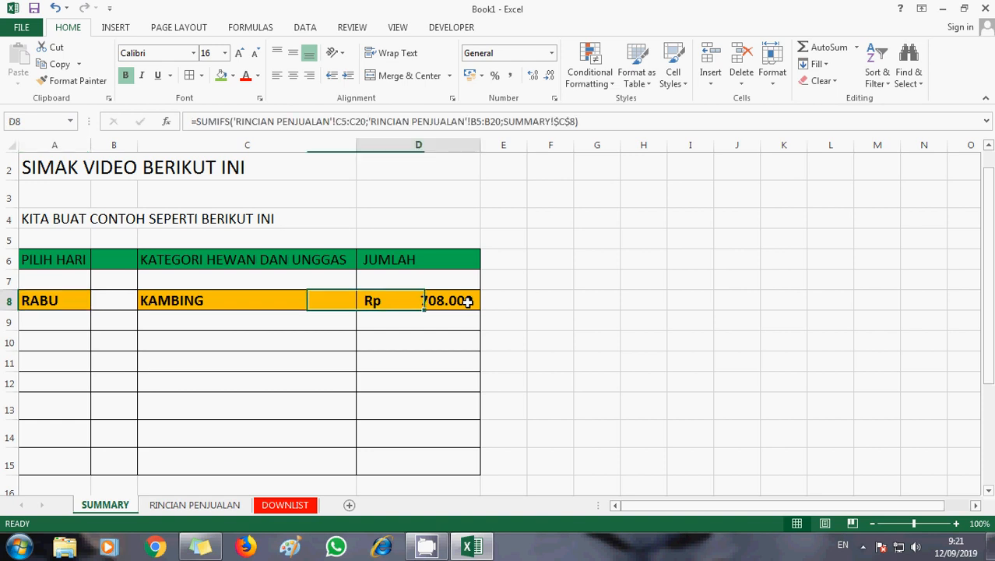
pyautogui.click(574, 120)
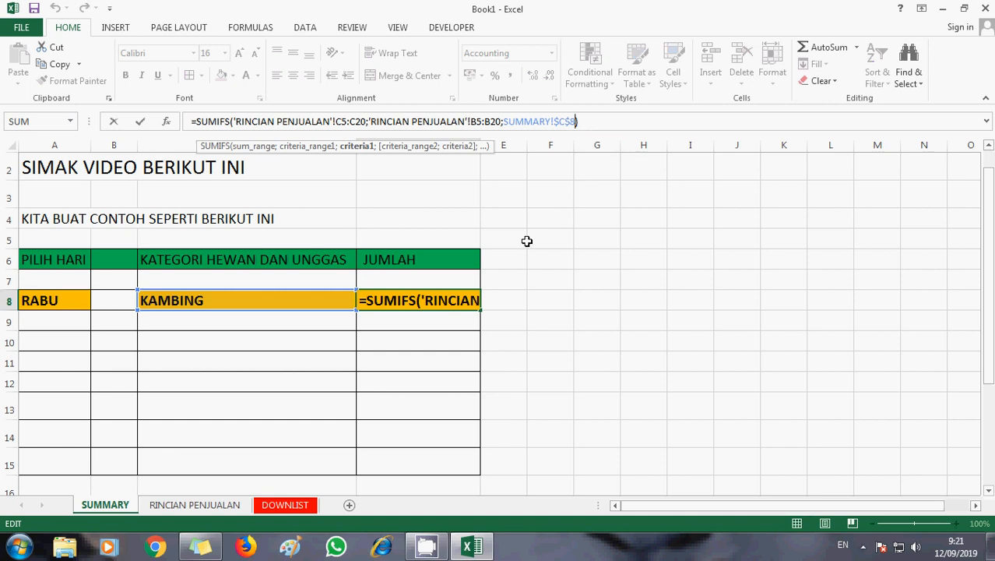
pyautogui.write(';')
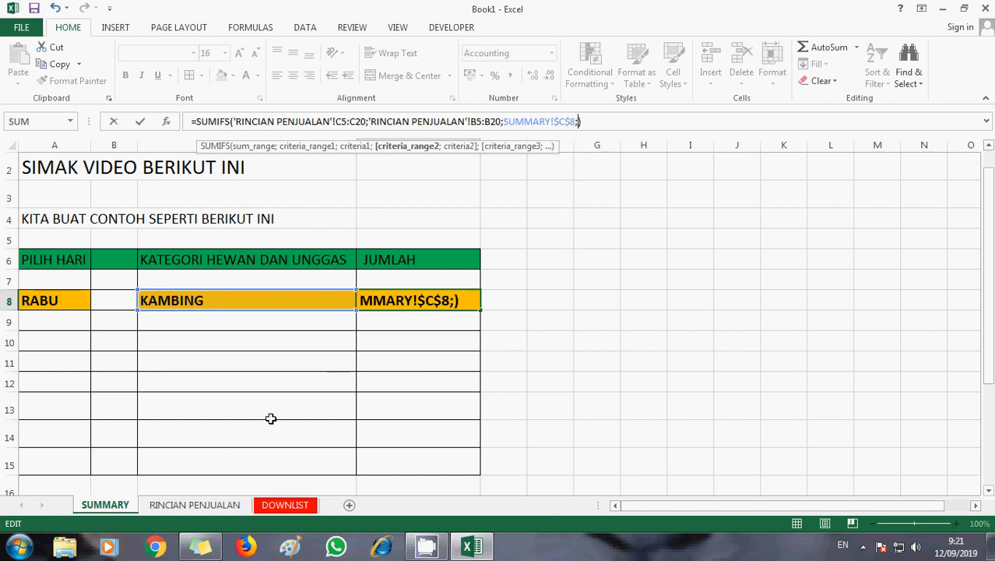
pyautogui.click(194, 505)
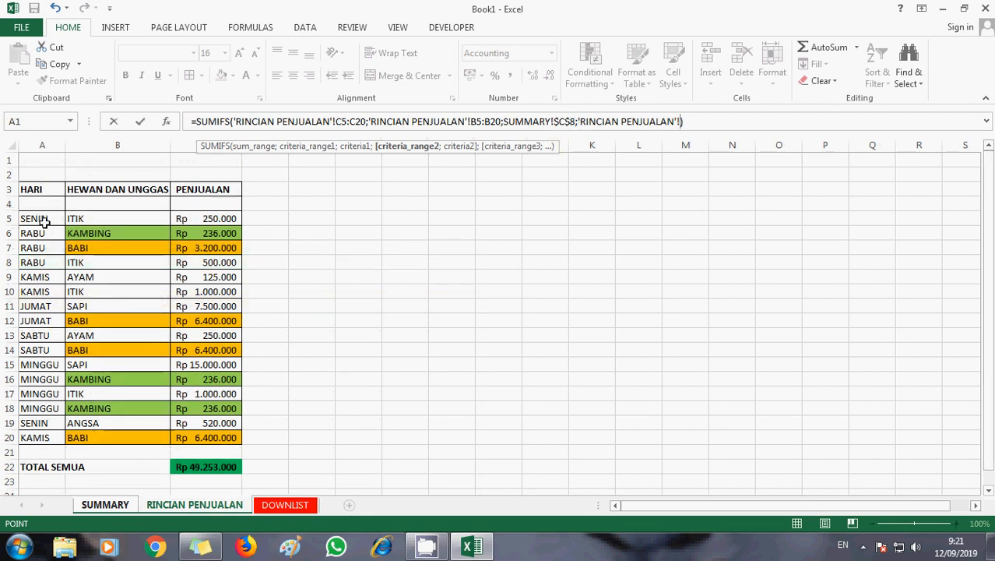
pyautogui.moveTo(44, 222); pyautogui.dragTo(67, 418)
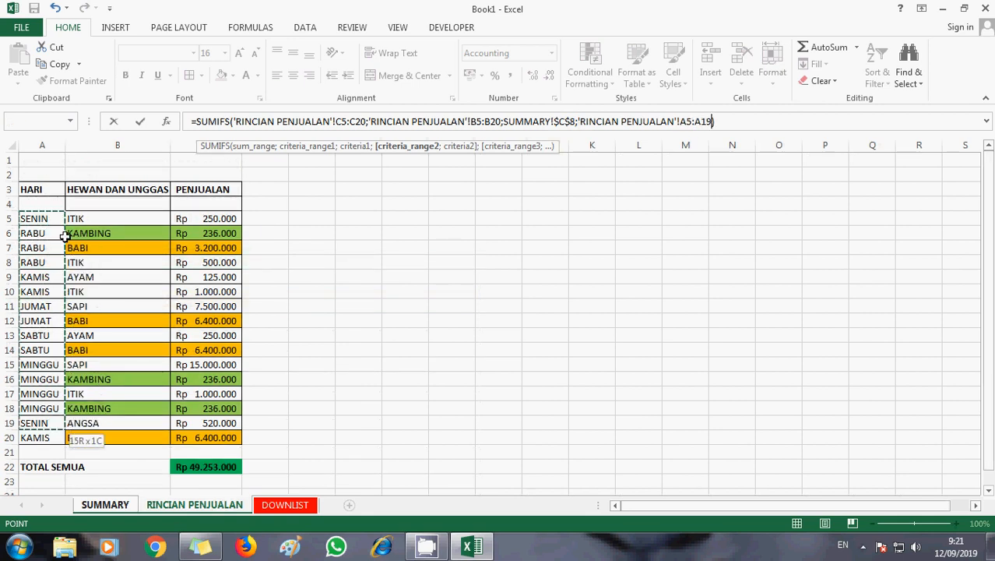
pyautogui.hotkey('shift', 'Down')
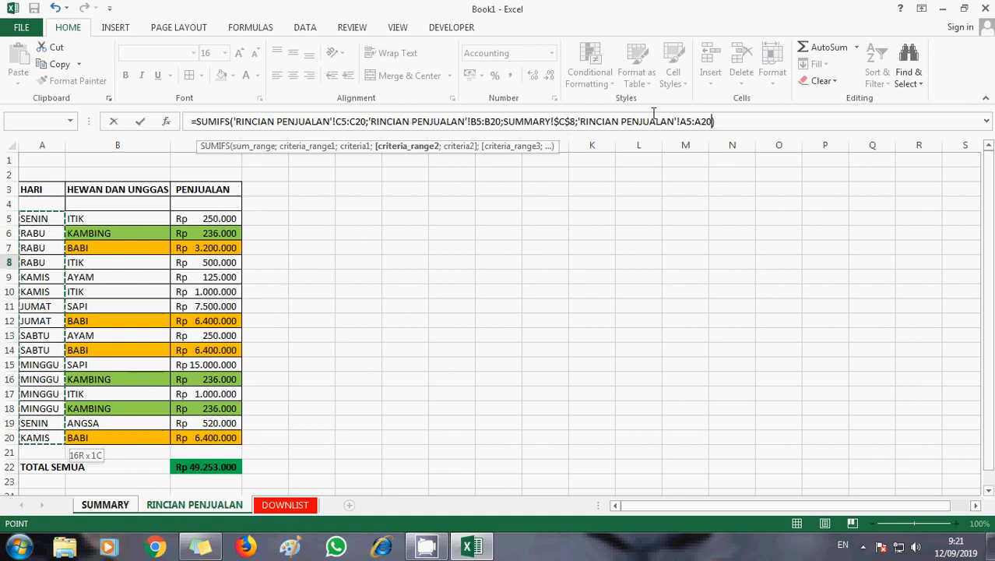
# Step: Add the day cell A8 of the SUMMARY sheet as the second criterion, make it absolute as $A$8, and complete the formula
pyautogui.write(';')
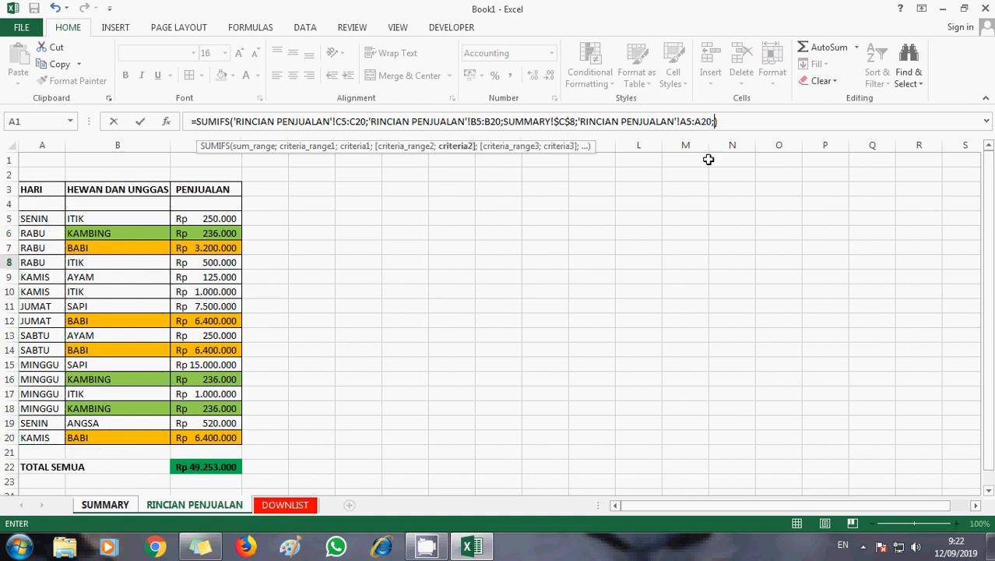
pyautogui.click(108, 503)
pyautogui.click(74, 298)
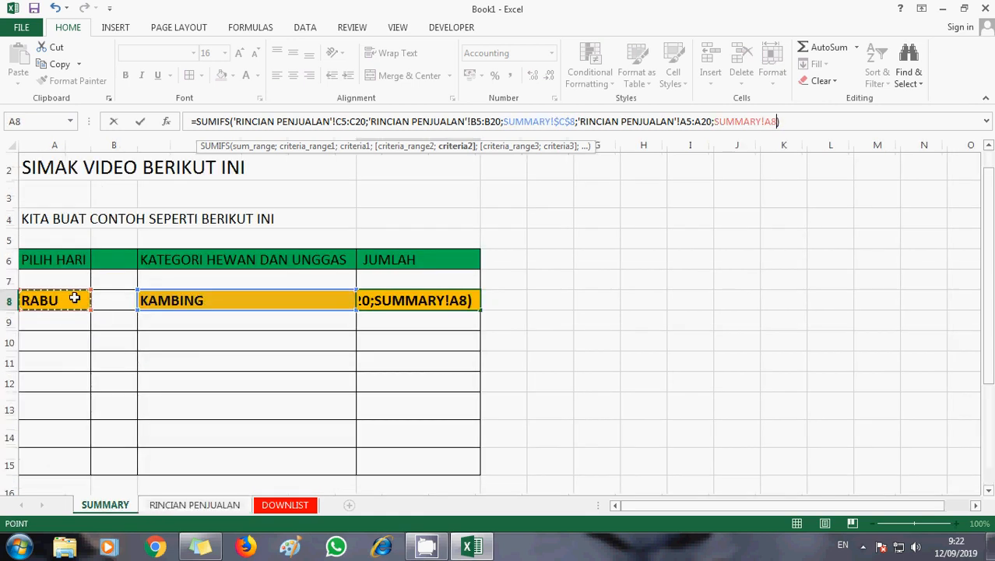
pyautogui.click(771, 122)
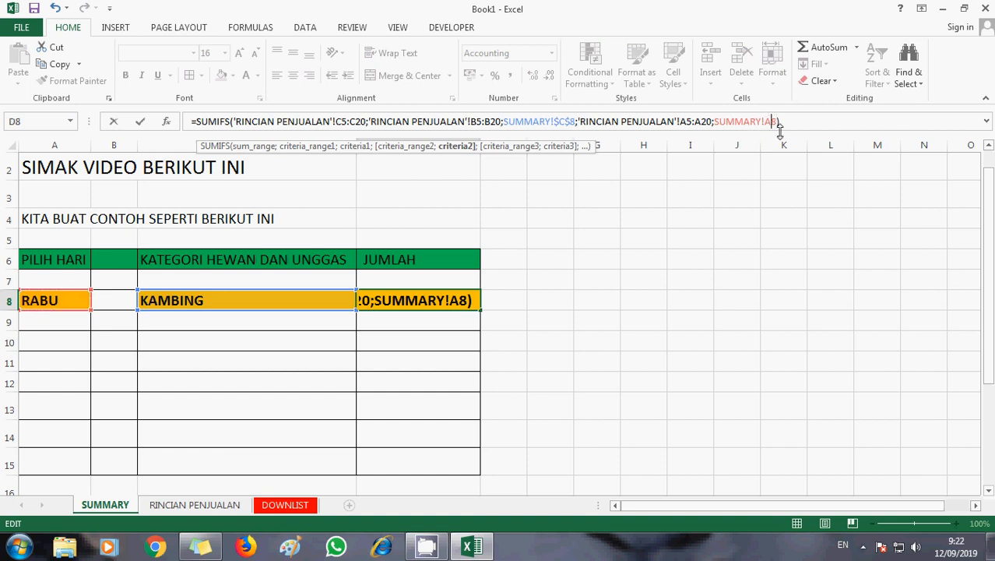
pyautogui.press('F4')
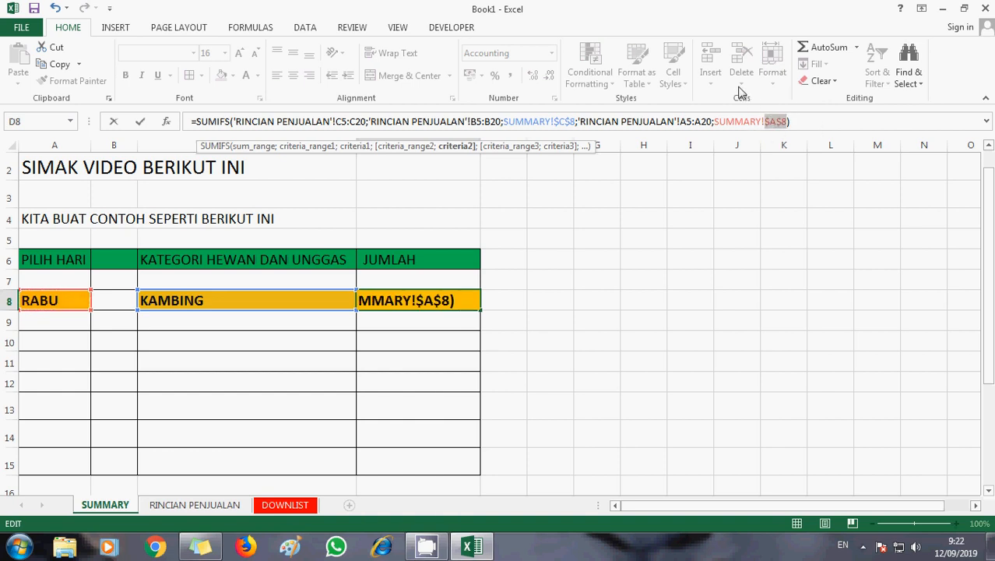
pyautogui.press('Return')
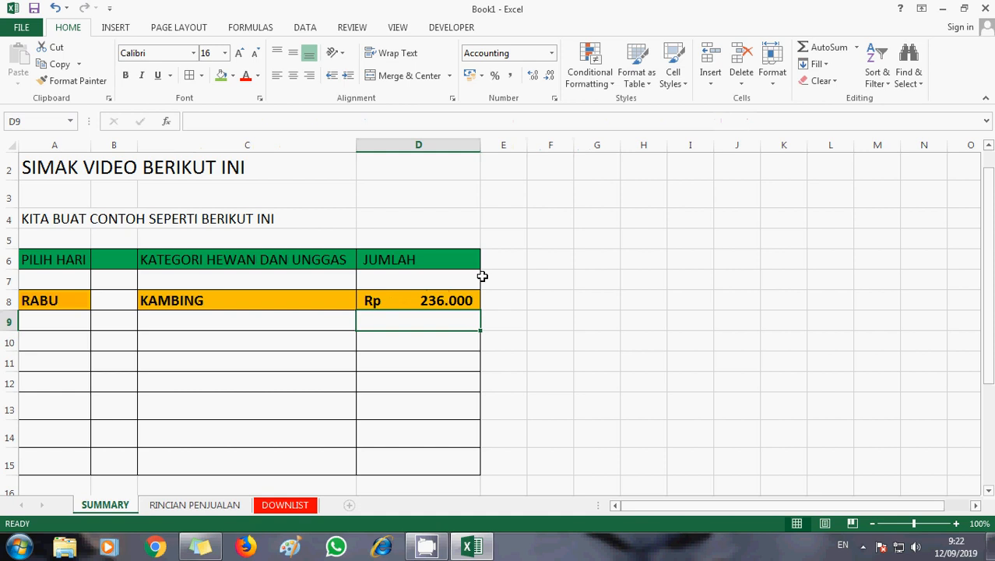
pyautogui.click(441, 303)
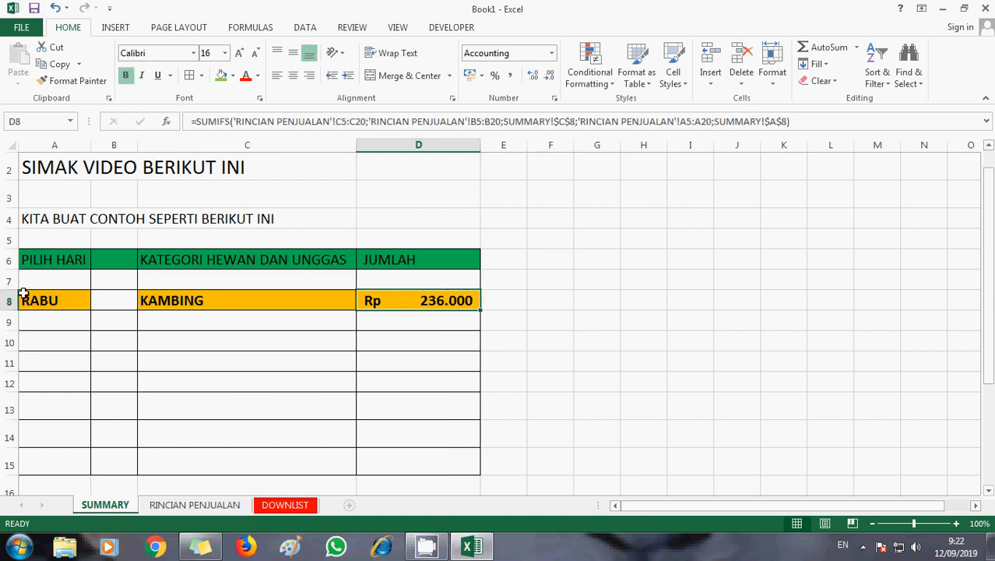
# Step: Check the KAMBING total on the SUMMARY sheet with the day in A8 set to SENIN and SELASA, and return it to RABU
pyautogui.click(62, 299)
pyautogui.click(97, 303)
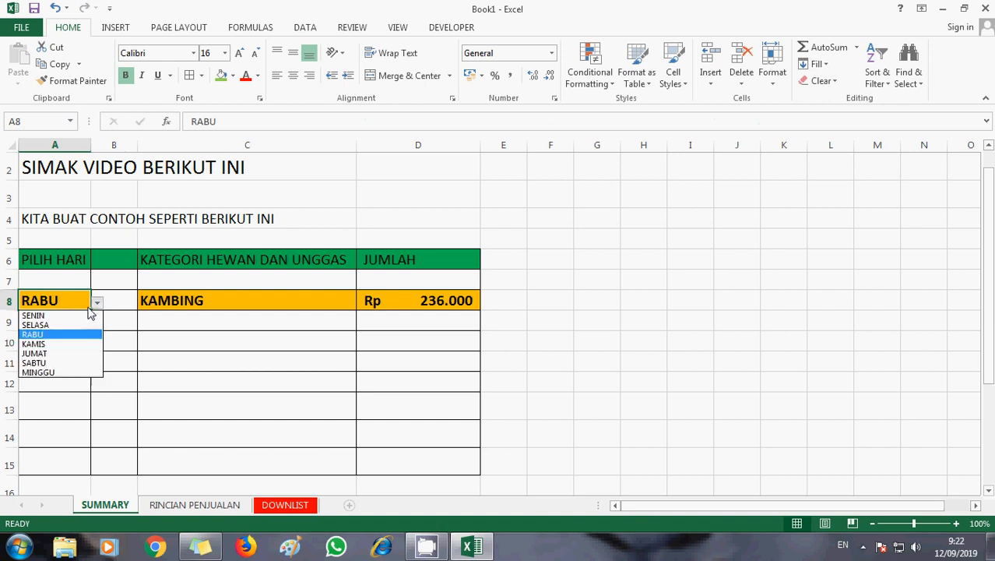
pyautogui.click(79, 313)
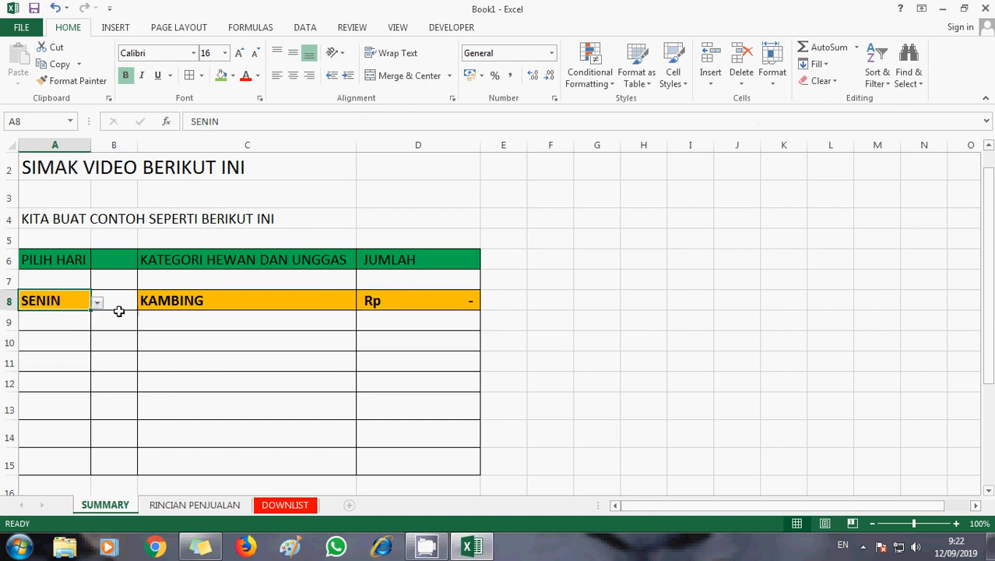
pyautogui.click(97, 303)
pyautogui.click(73, 324)
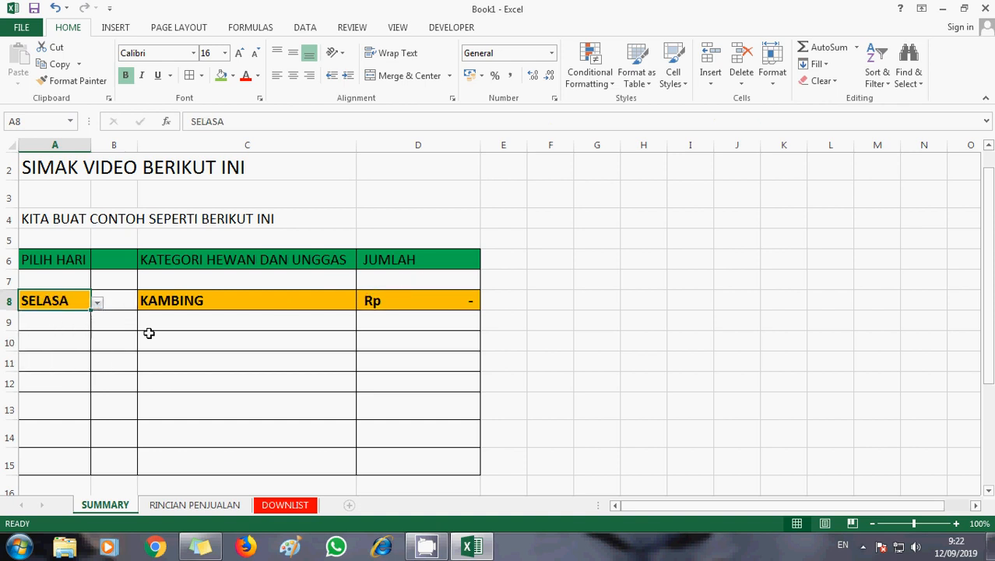
pyautogui.click(98, 303)
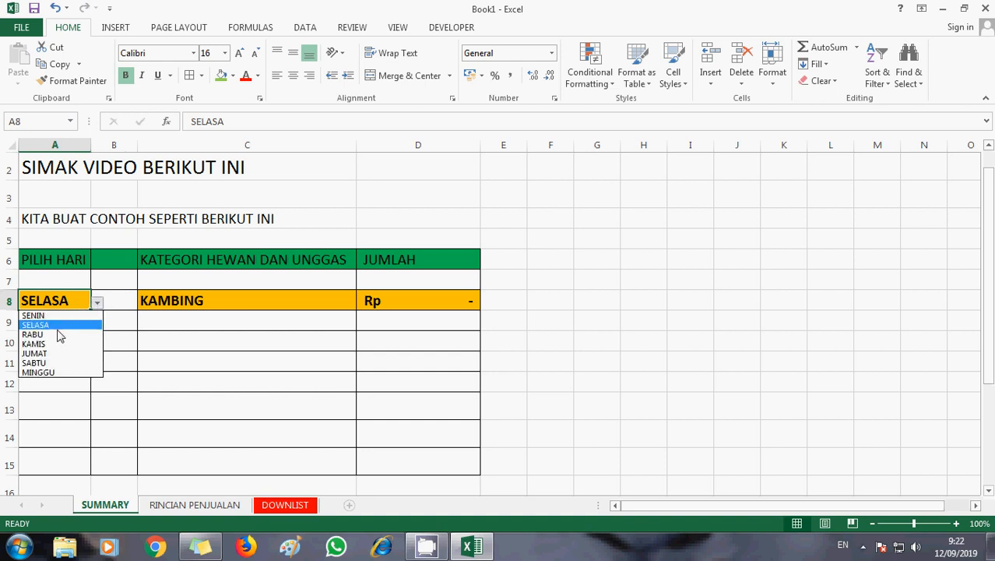
pyautogui.click(55, 335)
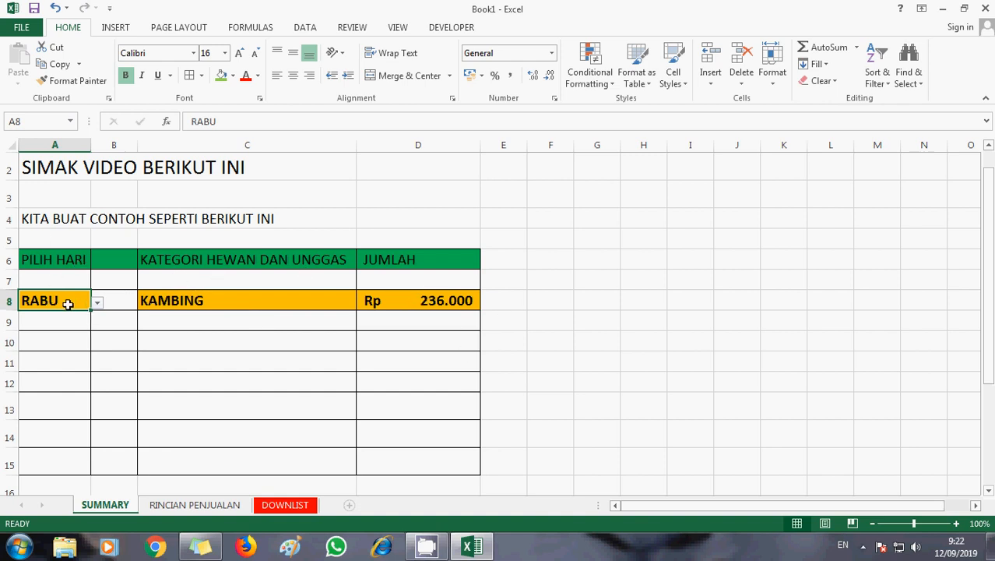
# Step: Fill the day, category and total cells A8, C8 and D8 of the SUMMARY sheet with light green
pyautogui.click(221, 76)
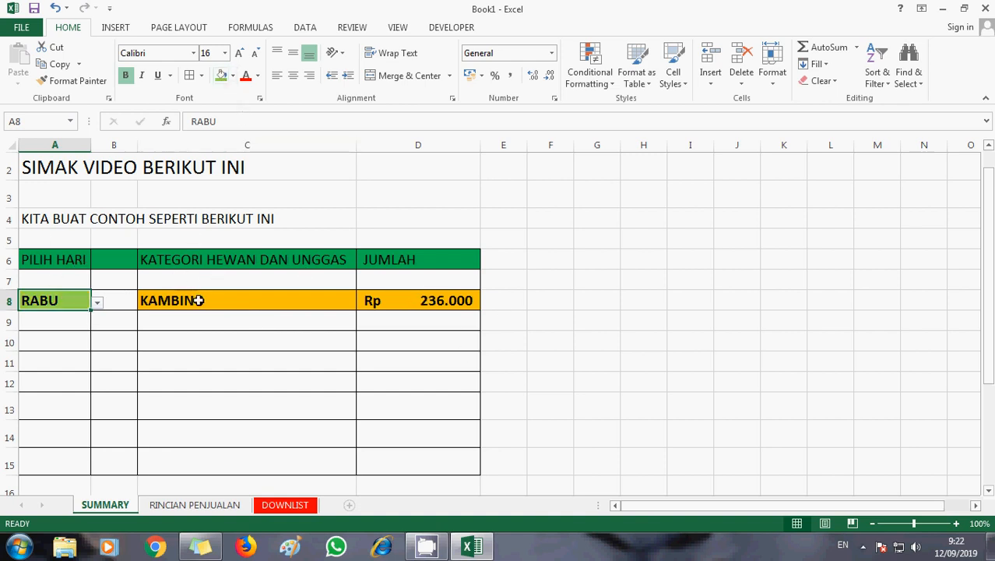
pyautogui.click(200, 302)
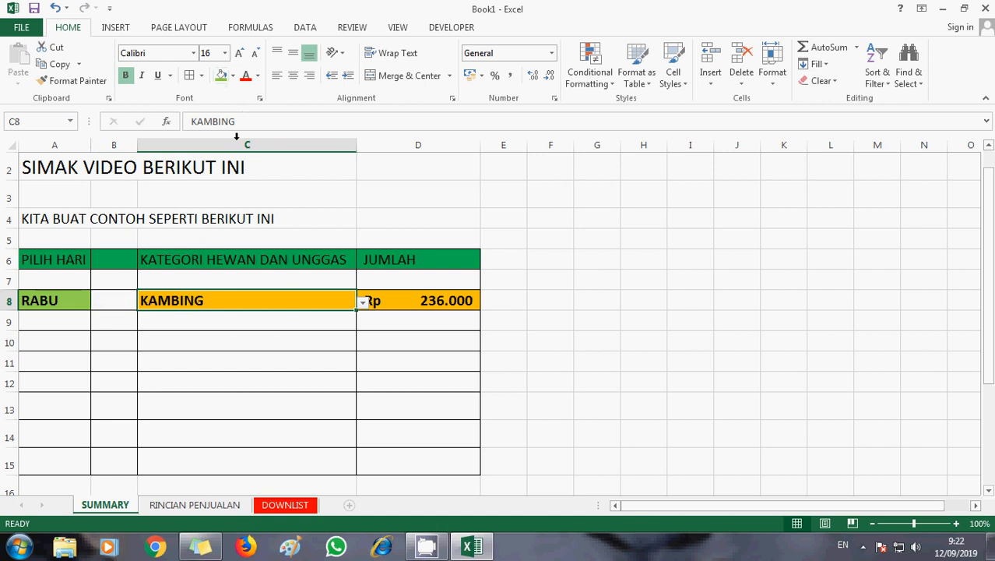
pyautogui.click(221, 75)
pyautogui.click(431, 299)
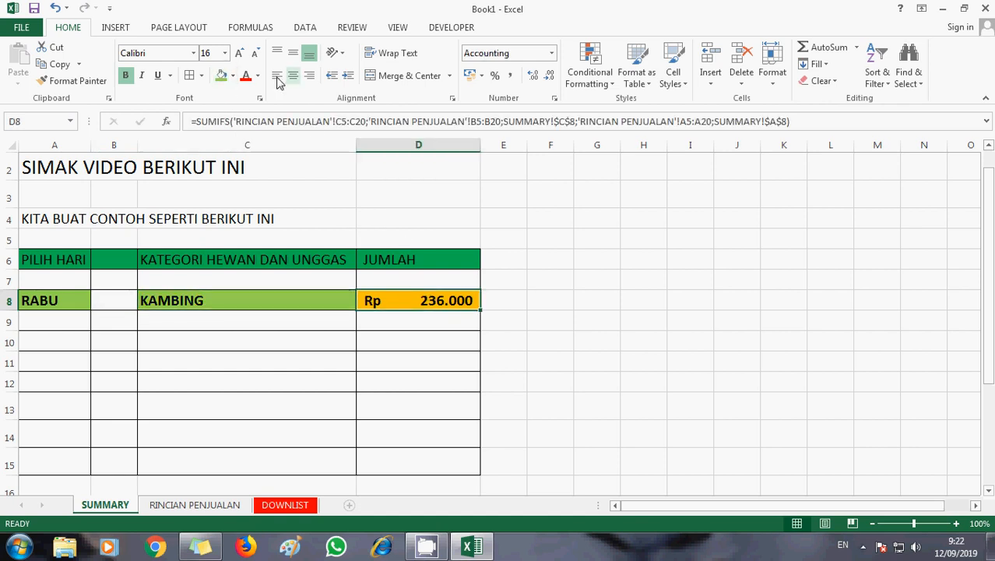
pyautogui.click(221, 75)
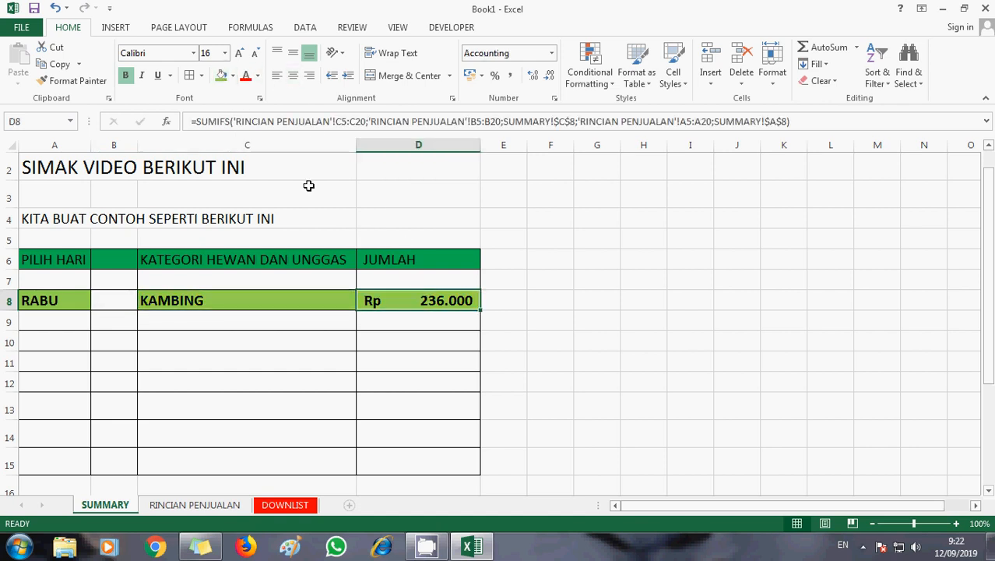
# Step: Fill the RABU day cell A6 on the RINCIAN PENJUALAN sheet with light green to match its KAMBING row
pyautogui.click(210, 509)
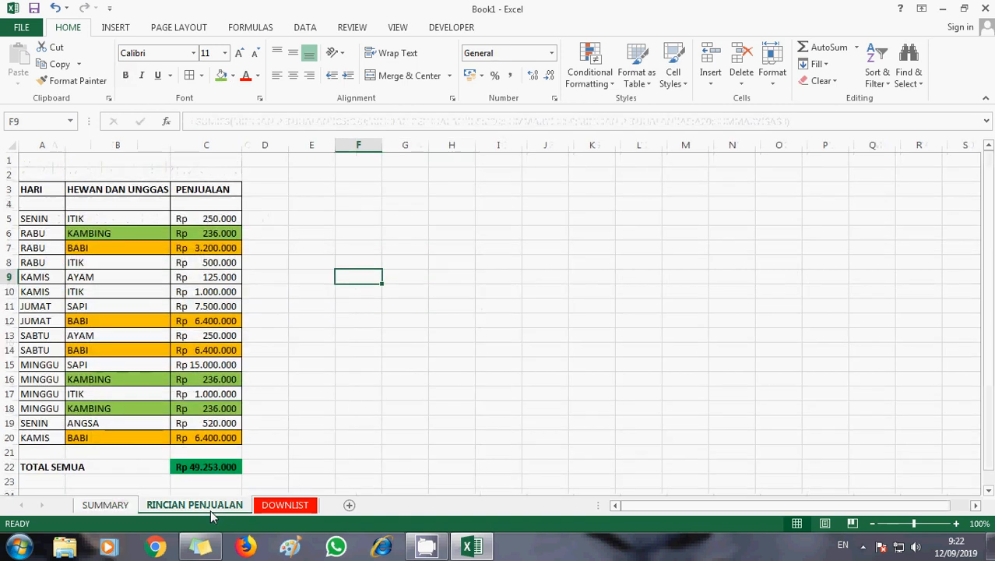
pyautogui.click(105, 234)
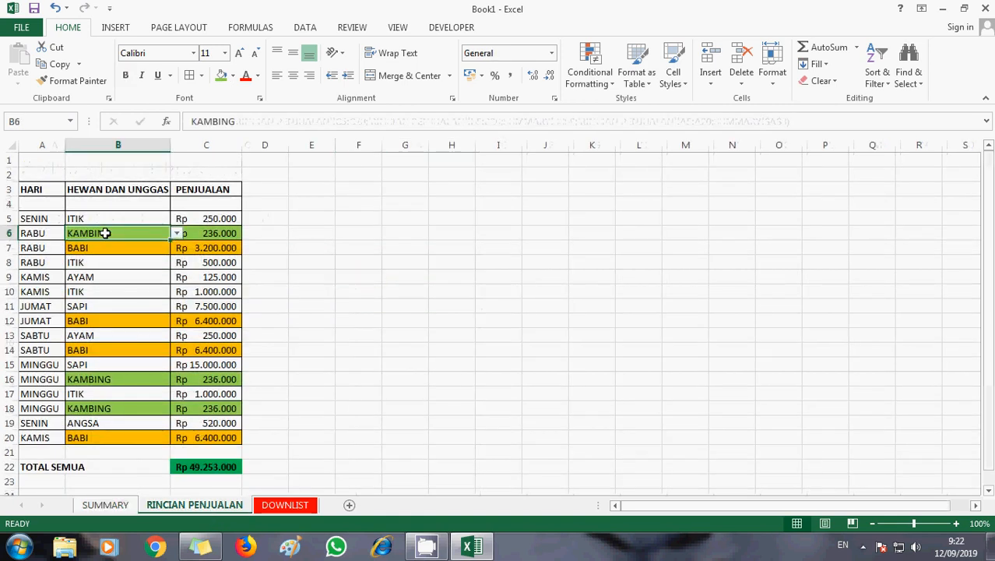
pyautogui.click(31, 232)
pyautogui.click(225, 78)
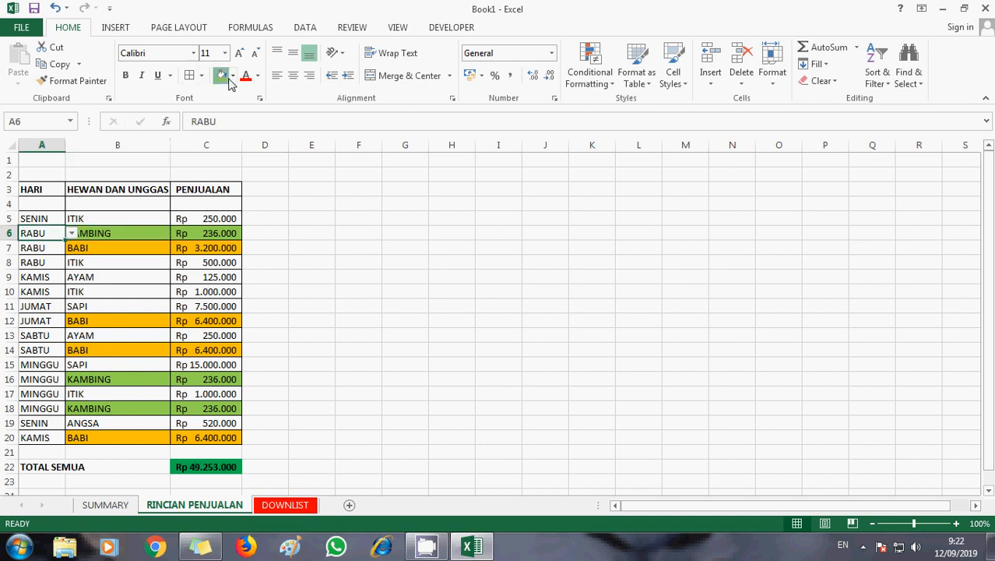
# Step: Review the day, animal and sales cells of the RABU KAMBING row 6 against the summary selection
pyautogui.click(109, 232)
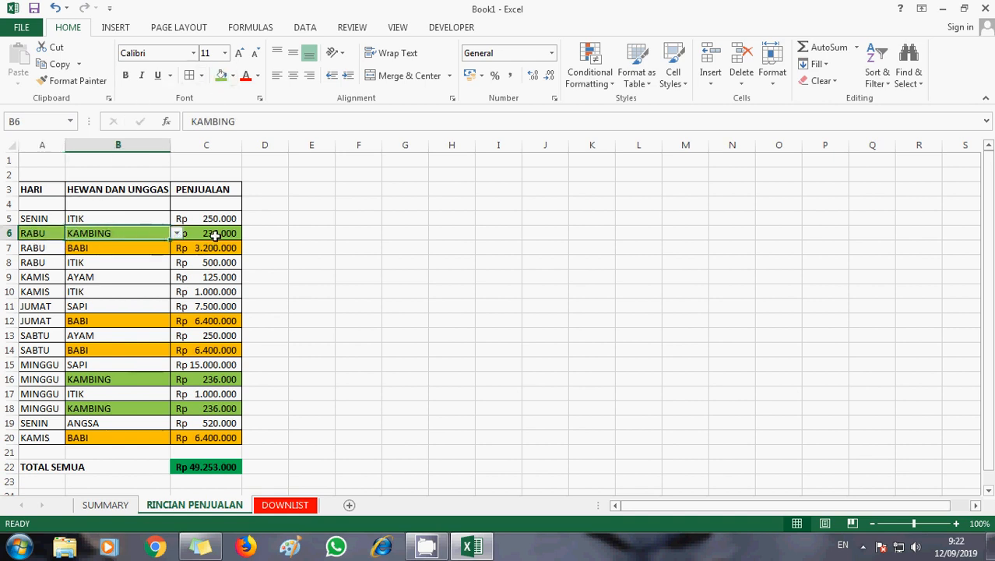
pyautogui.click(216, 234)
pyautogui.click(38, 233)
pyautogui.click(105, 233)
pyautogui.click(194, 235)
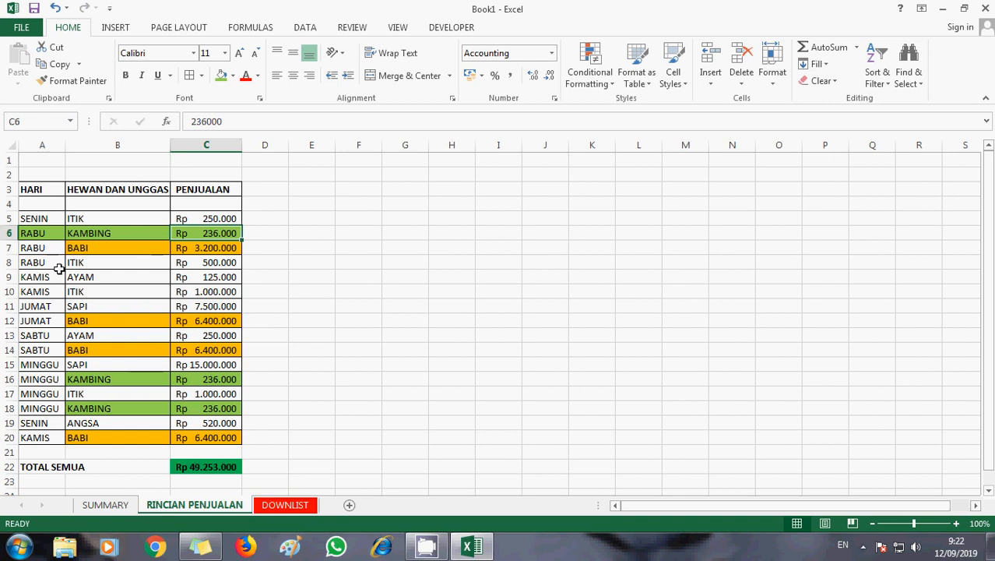
pyautogui.click(86, 230)
pyautogui.click(40, 221)
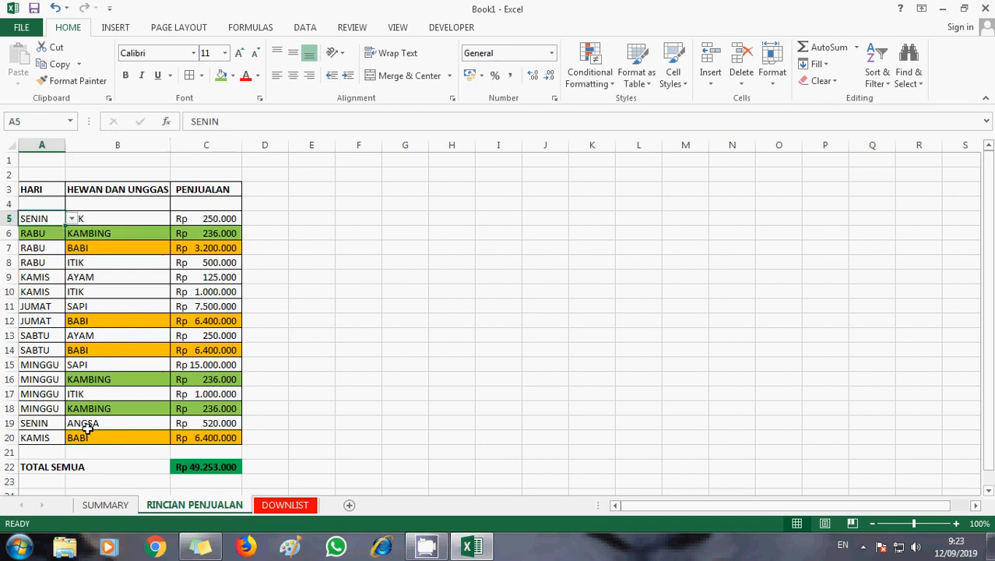
# Step: Test SENIN as the day in A8 of the SUMMARY sheet and check the SENIN entries on RINCIAN PENJUALAN for KAMBING sales
pyautogui.click(105, 506)
pyautogui.click(85, 302)
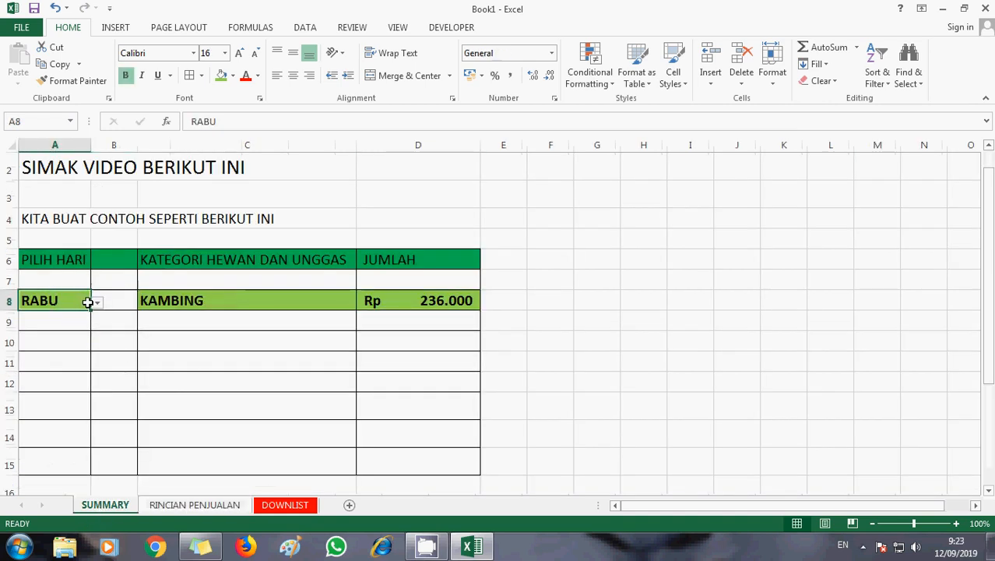
pyautogui.click(97, 302)
pyautogui.click(74, 316)
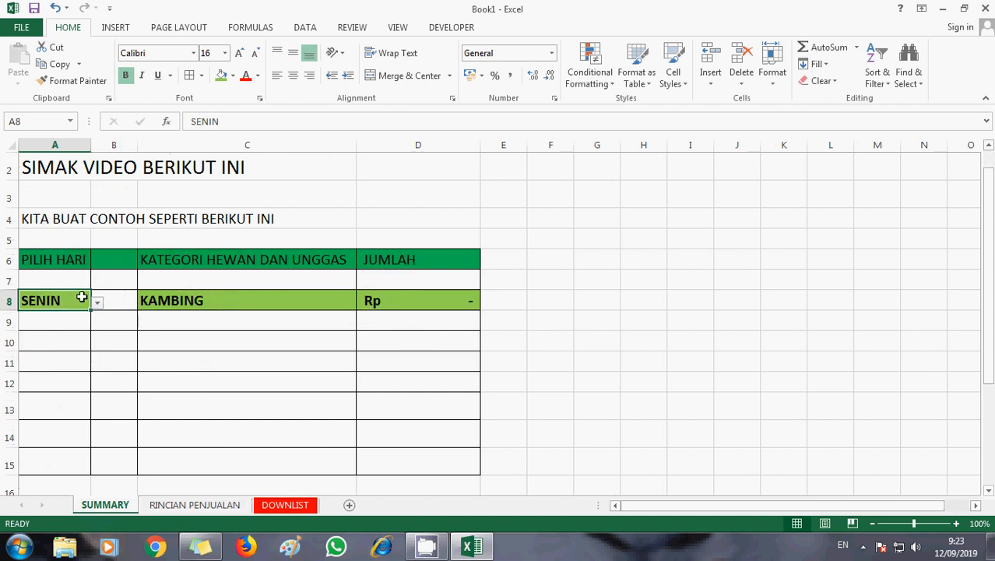
pyautogui.click(179, 505)
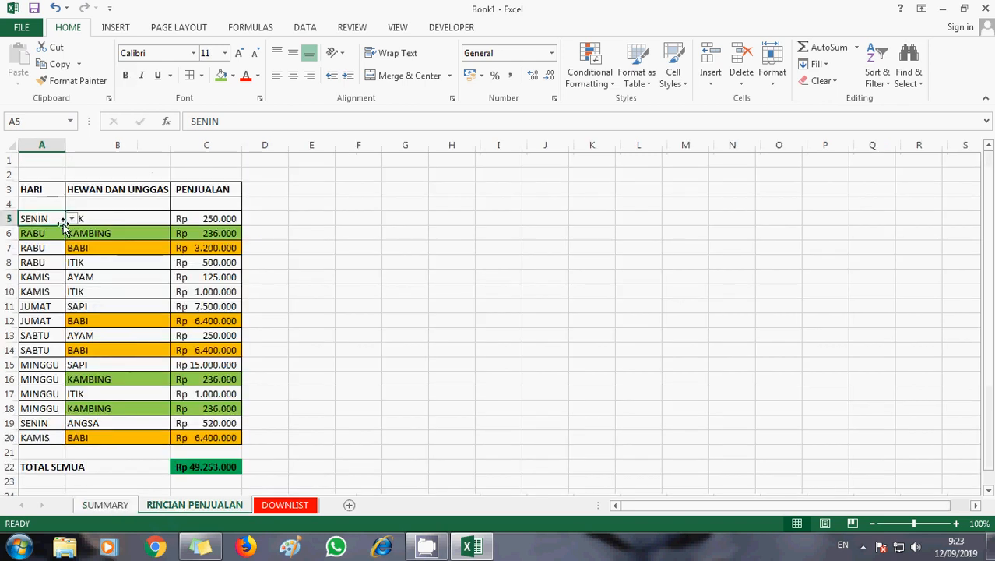
pyautogui.click(89, 260)
pyautogui.click(26, 216)
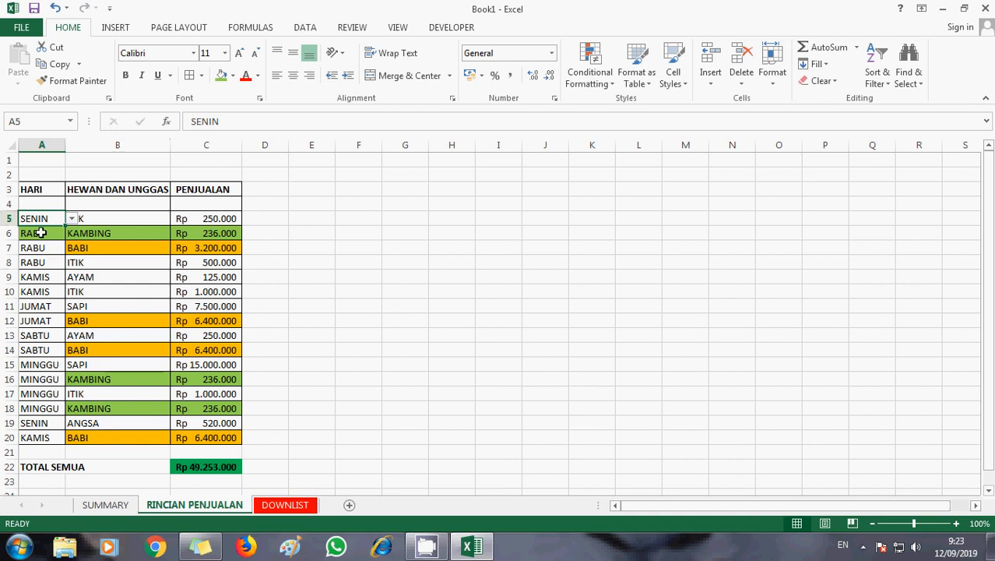
pyautogui.click(40, 232)
pyautogui.click(32, 220)
# Step: Enter the note "SENIN TIDAK ADA KAMBING YANG TERJUAL" in cell E5 of the RINCIAN PENJUALAN sheet
pyautogui.click(312, 219)
pyautogui.write('SENIN')
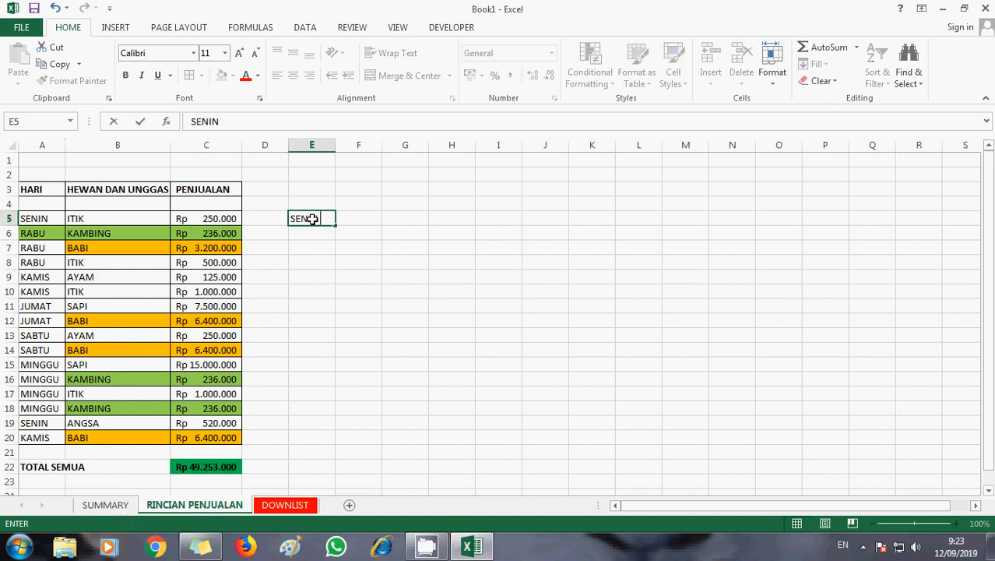
pyautogui.write(' TIDAK A')
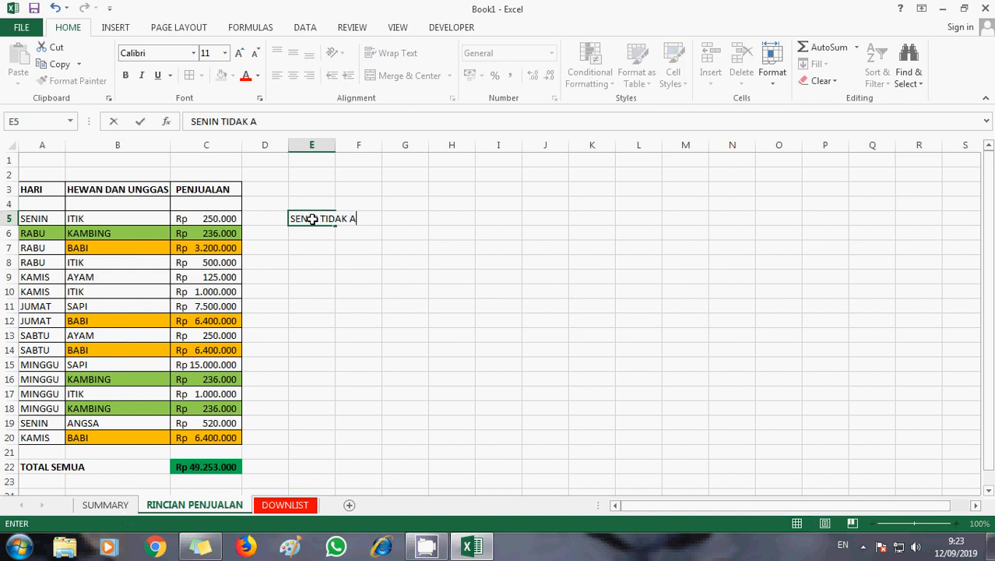
pyautogui.write('DA KAMB')
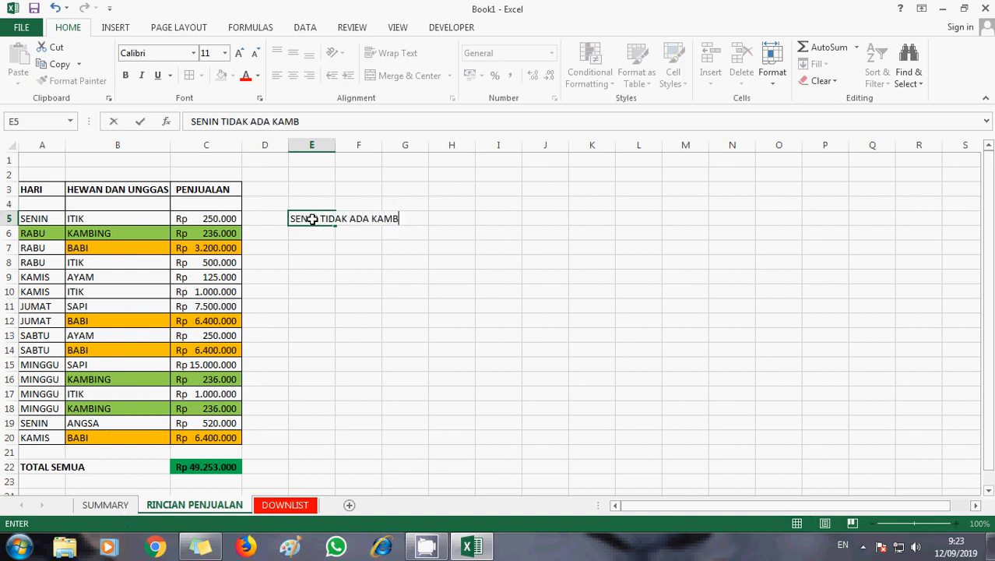
pyautogui.write('ING YANG TER')
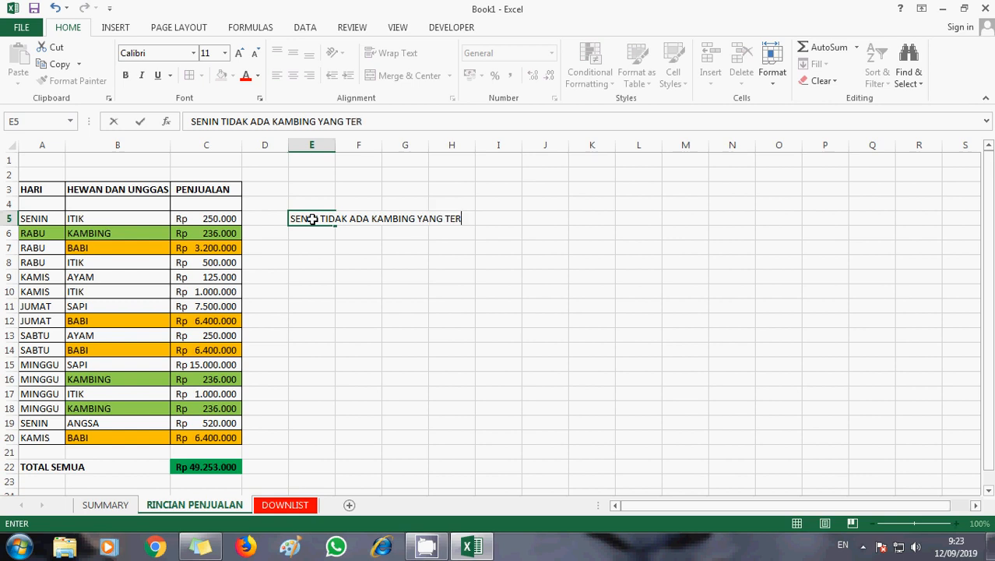
pyautogui.write('JUAL')
pyautogui.press('Return')
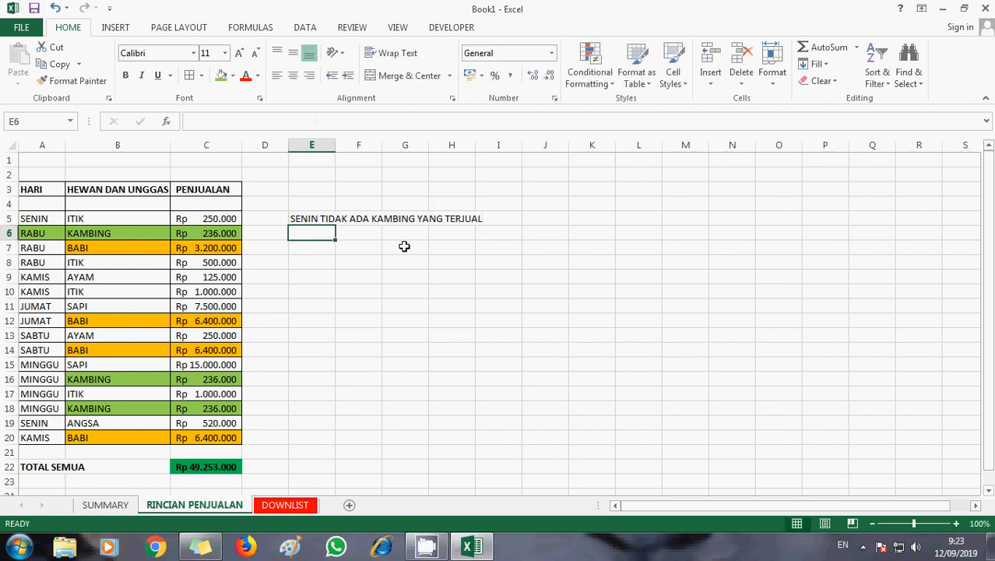
# Step: Set the day in A8 of the SUMMARY sheet to SELASA
pyautogui.click(129, 504)
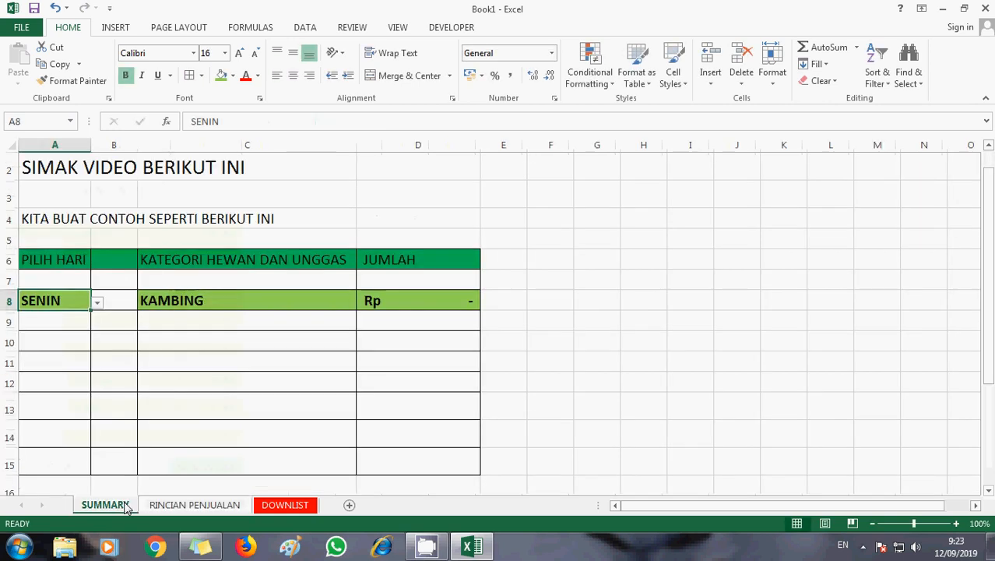
pyautogui.click(96, 302)
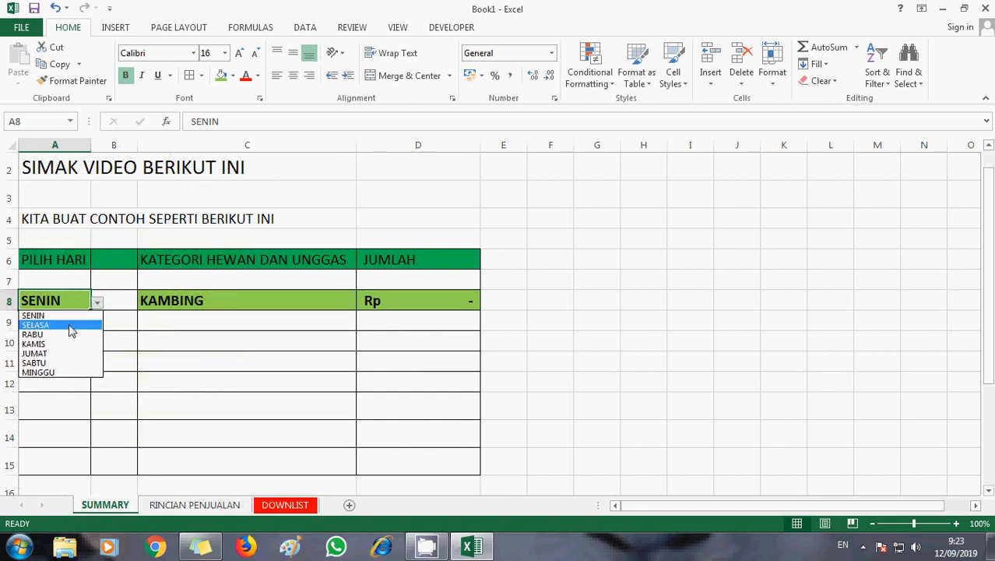
pyautogui.click(76, 326)
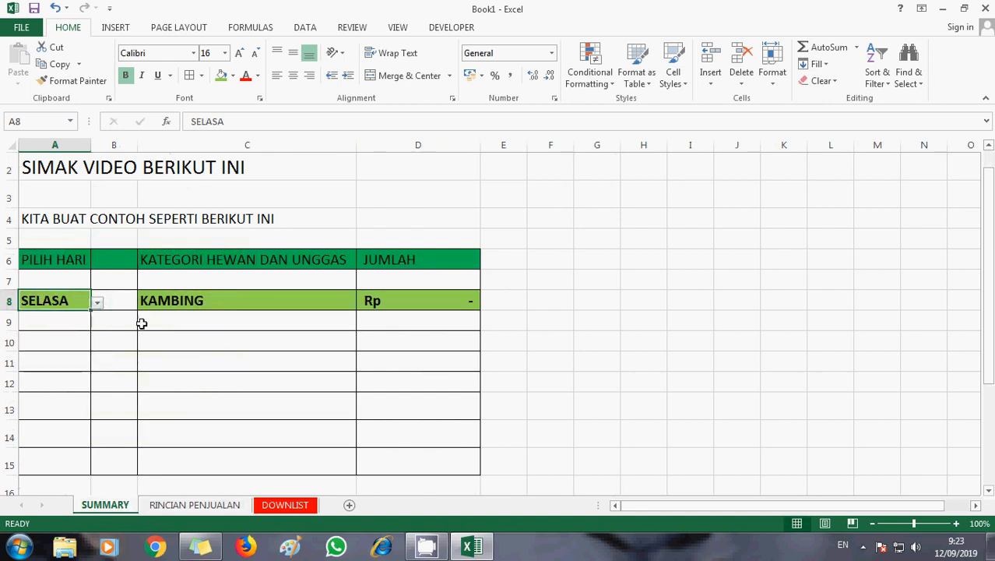
# Step: Enter the note "SELASA TIDAK ADA KAMBING YANG TERJUAL" in cell E7 of the RINCIAN PENJUALAN sheet
pyautogui.click(193, 504)
pyautogui.click(301, 250)
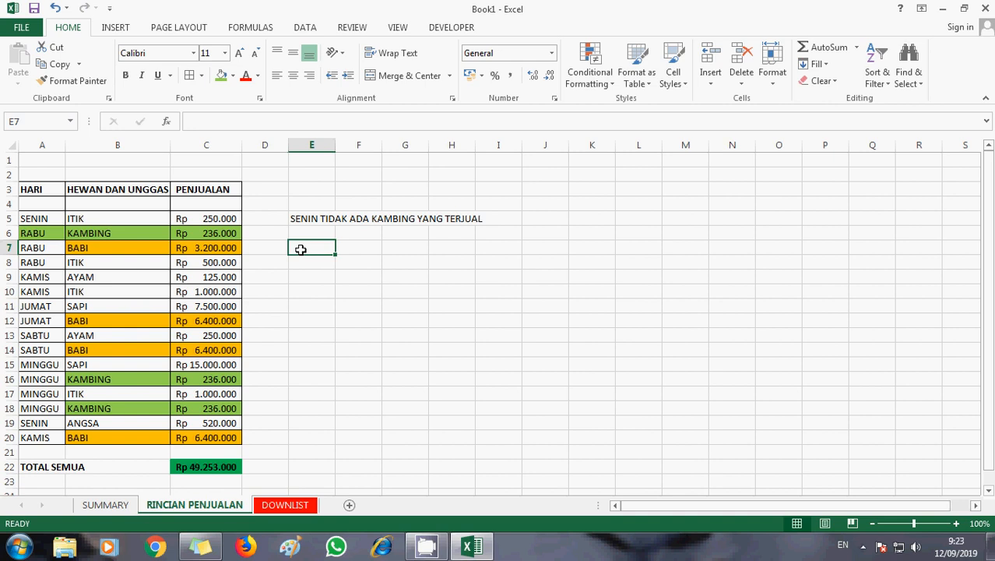
pyautogui.write('SELASA T')
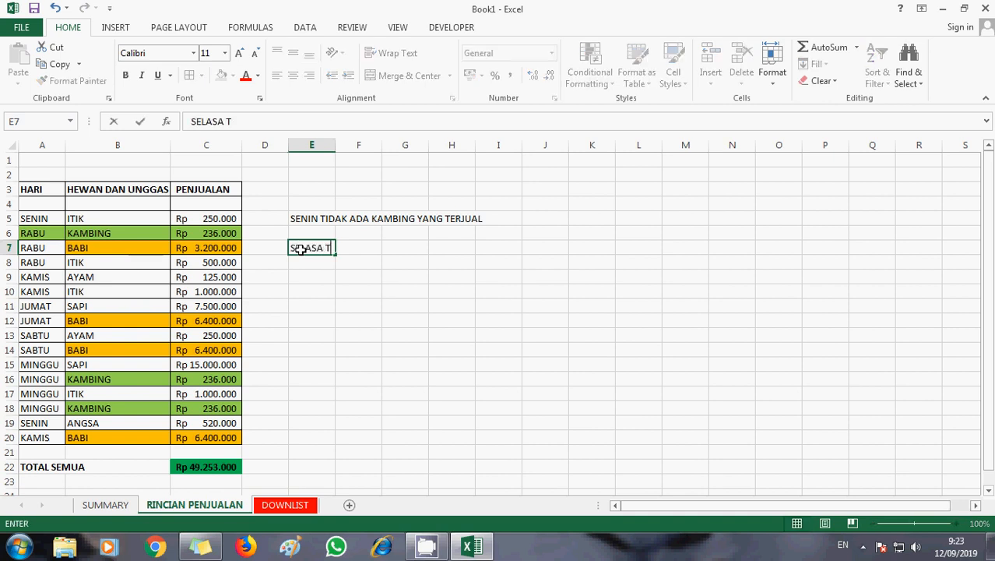
pyautogui.write('IDAK ADA KAMBI')
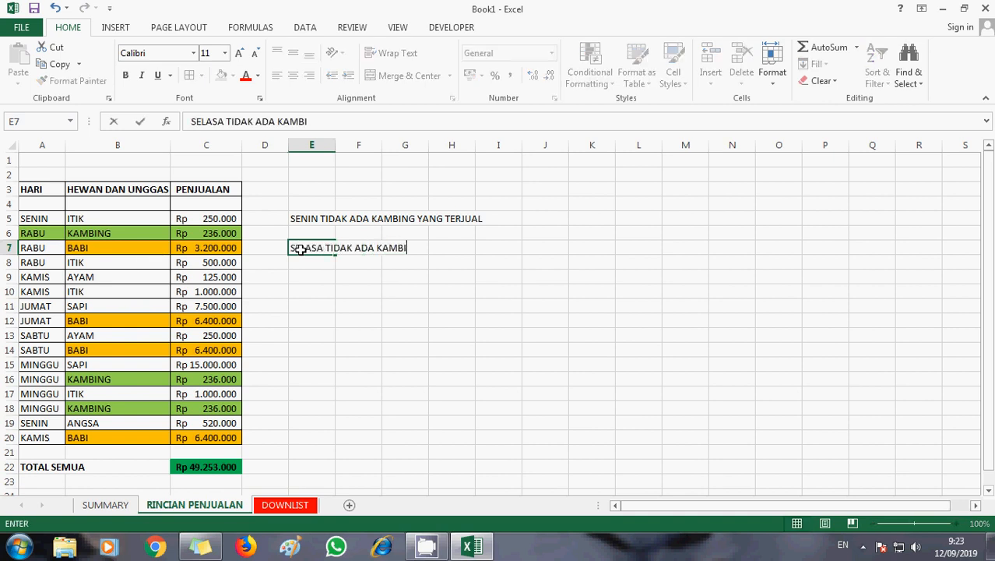
pyautogui.write('NG YANG TERJUAL')
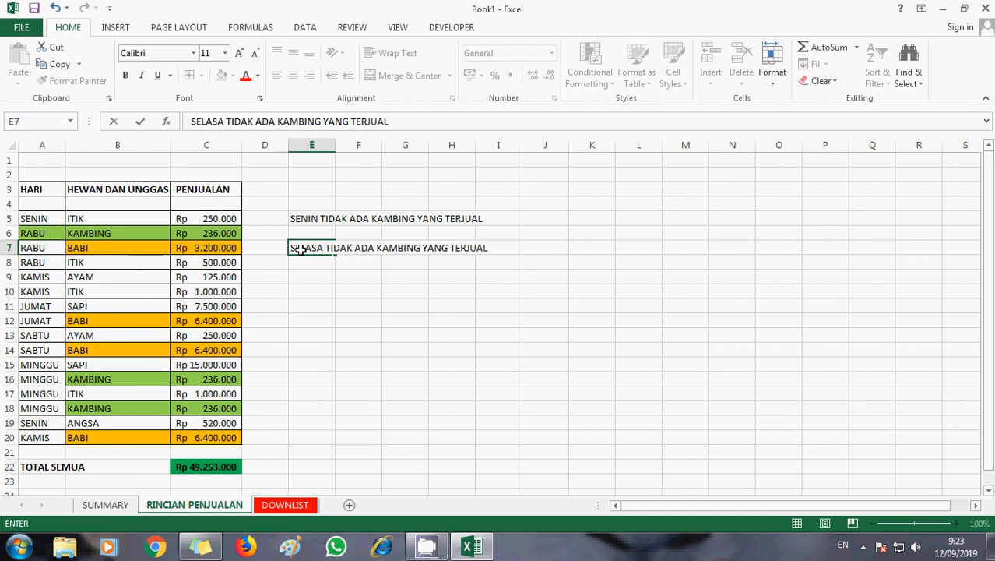
pyautogui.click(310, 289)
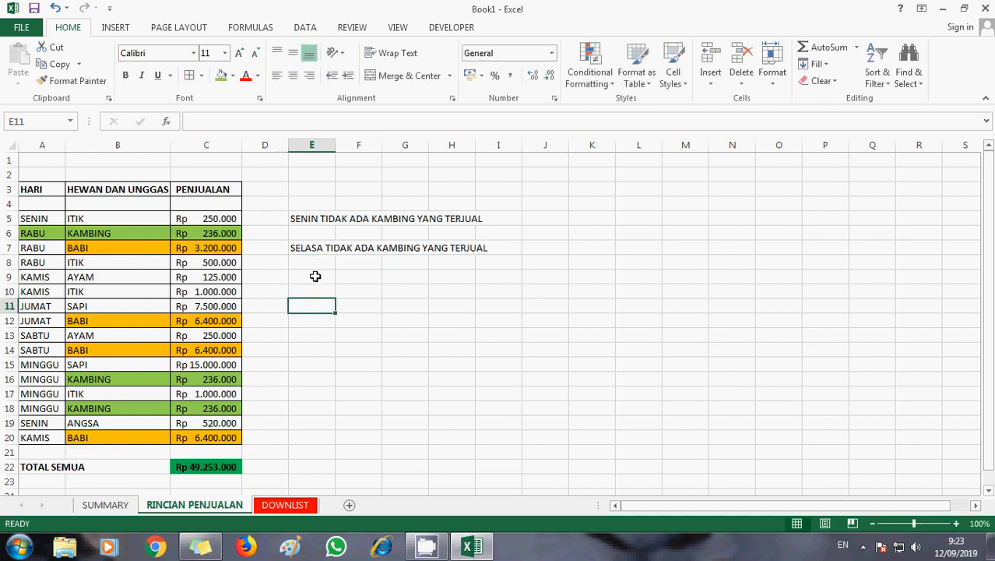
# Step: Enter the note "RABU ??????????" in cell E9 of the RINCIAN PENJUALAN sheet
pyautogui.click(314, 276)
pyautogui.write('RABU')
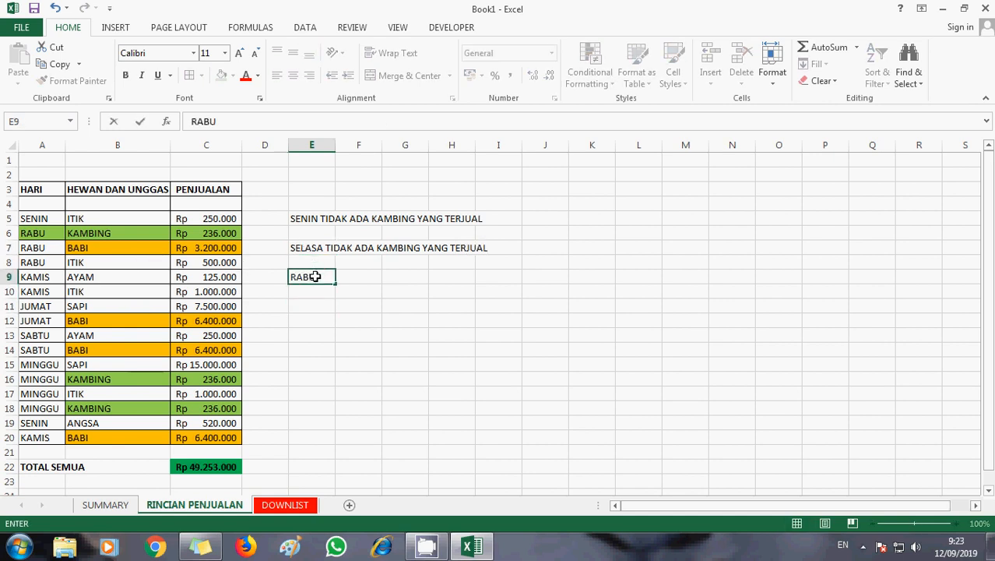
pyautogui.press('Return')
pyautogui.click(314, 277)
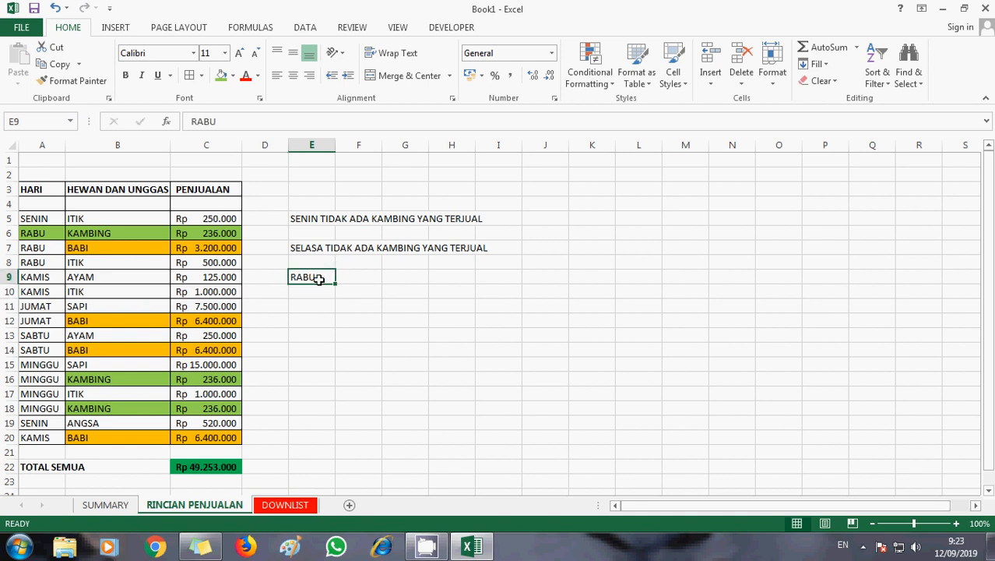
pyautogui.doubleClick(318, 278)
pyautogui.write('??')
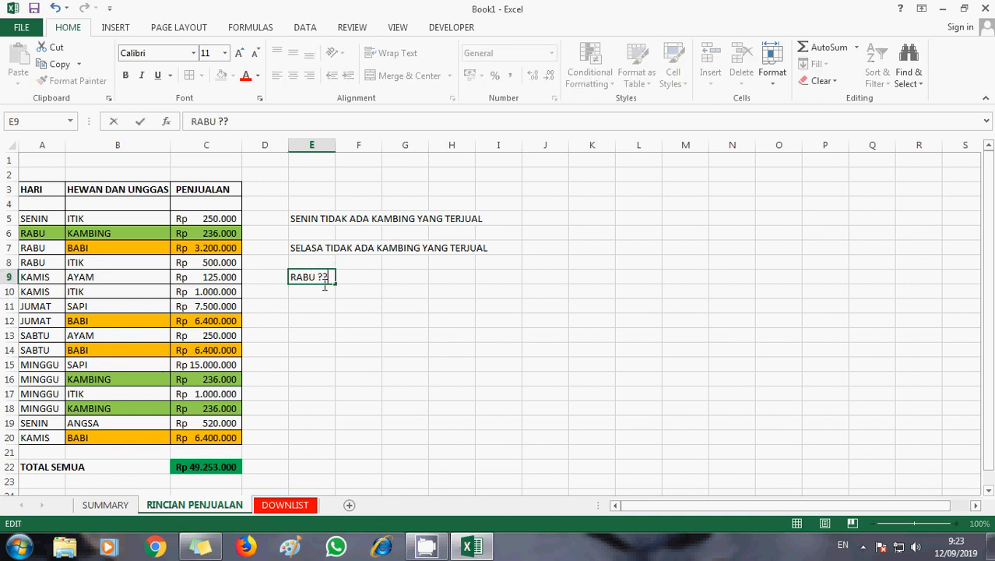
pyautogui.write('????????')
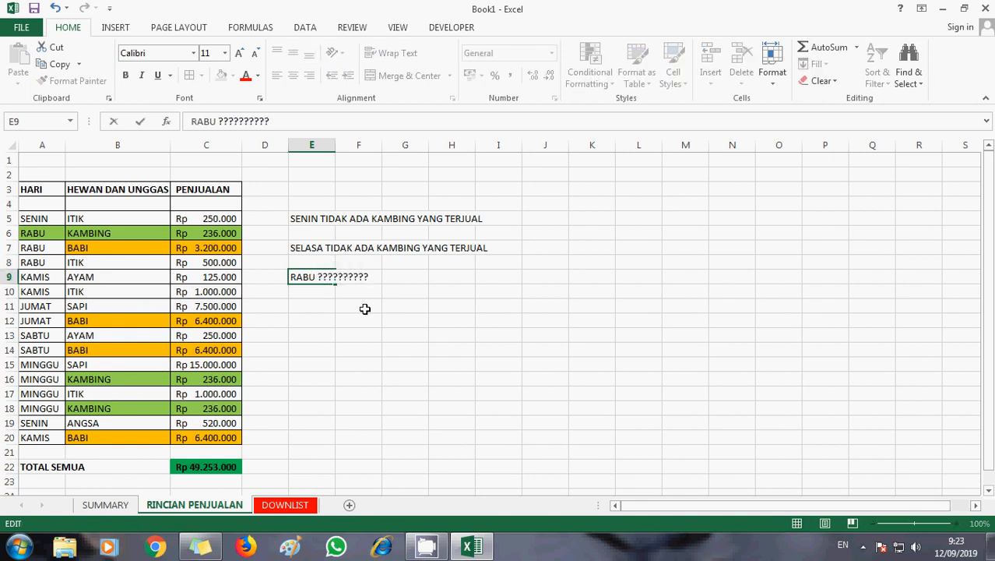
pyautogui.click(363, 318)
pyautogui.click(420, 277)
# Step: Color the RABU note in cell E9 red
pyautogui.click(307, 278)
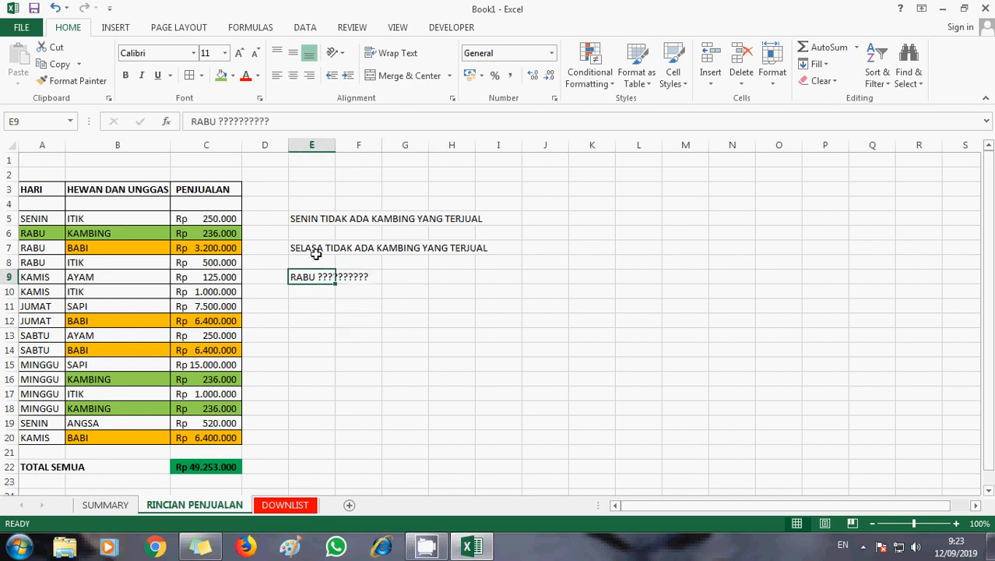
pyautogui.click(245, 75)
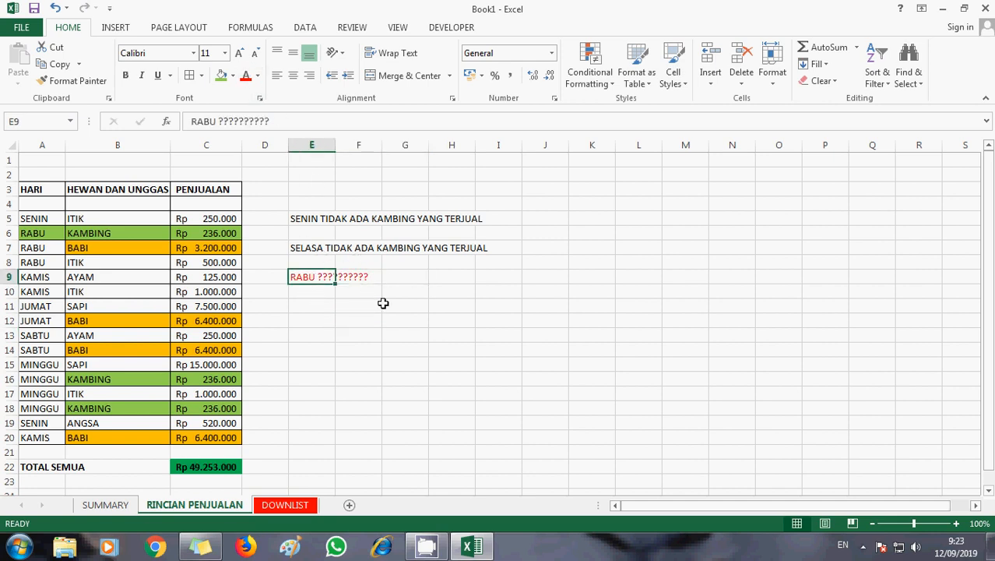
pyautogui.click(389, 293)
# Step: Set the day in A8 of the SUMMARY sheet to RABU and color the total in D8 red
pyautogui.click(105, 504)
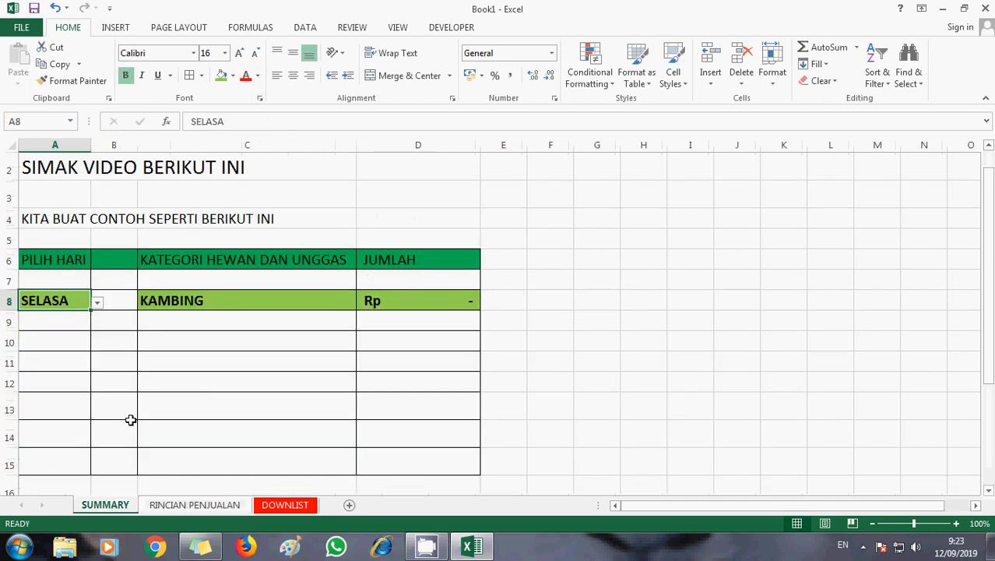
pyautogui.click(98, 302)
pyautogui.click(66, 338)
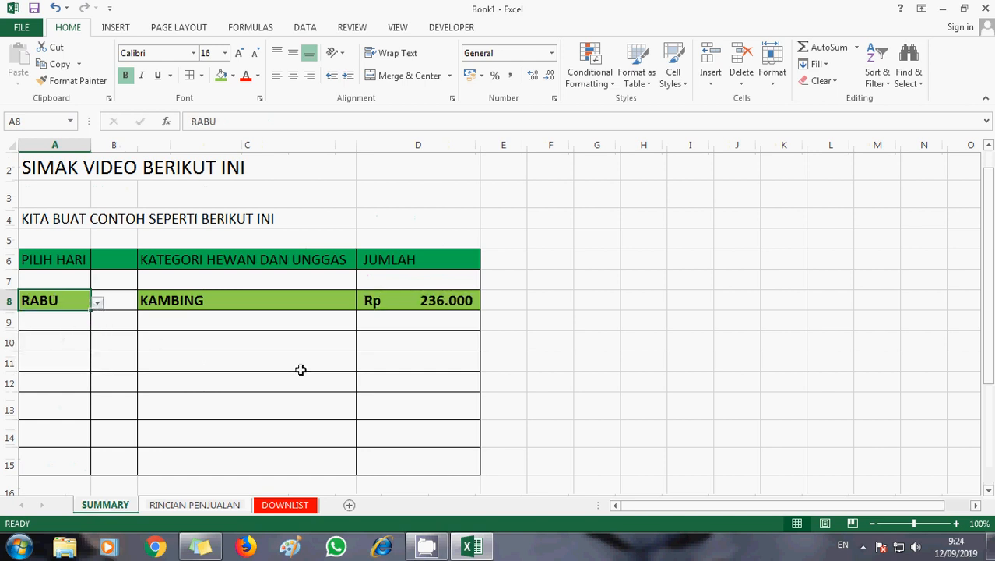
pyautogui.click(418, 303)
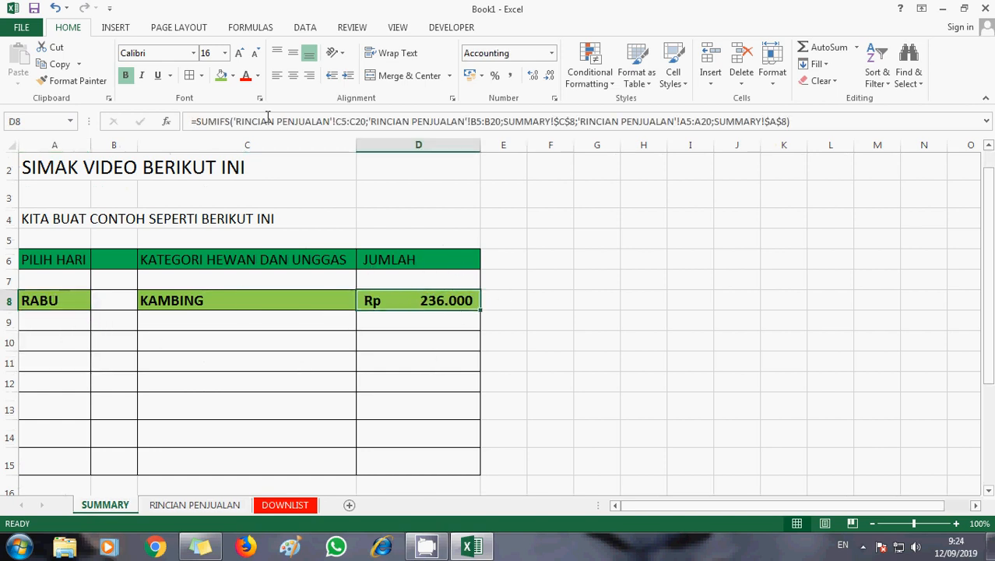
pyautogui.click(245, 75)
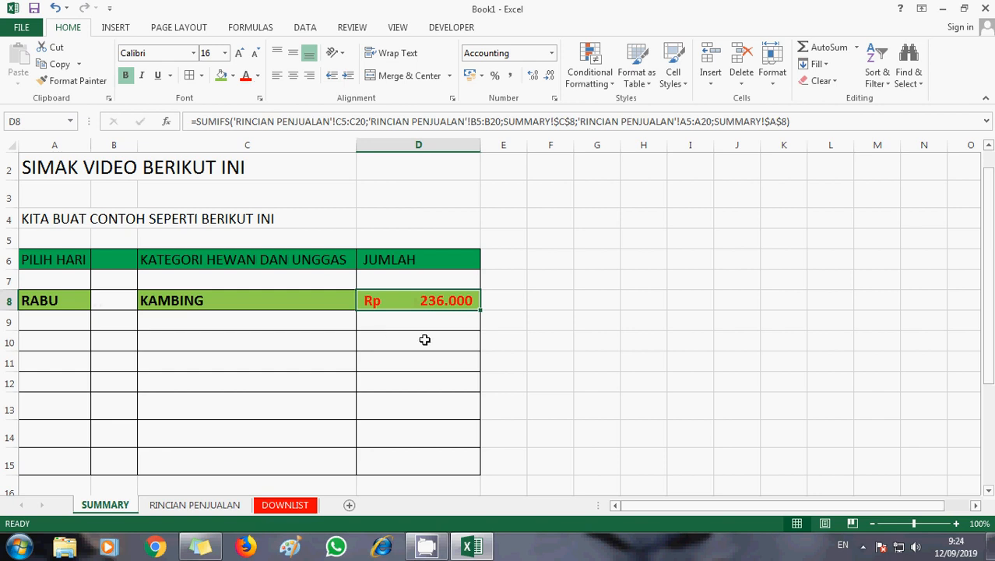
# Step: Color the text of the RABU KAMBING sale in A6:C6 of the RINCIAN PENJUALAN sheet red
pyautogui.click(209, 505)
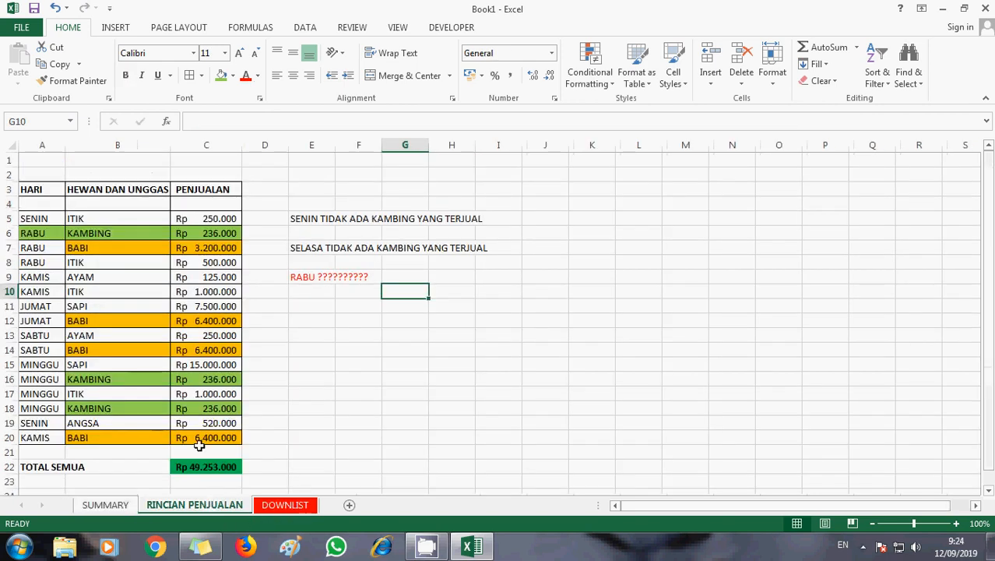
pyautogui.click(53, 248)
pyautogui.click(46, 229)
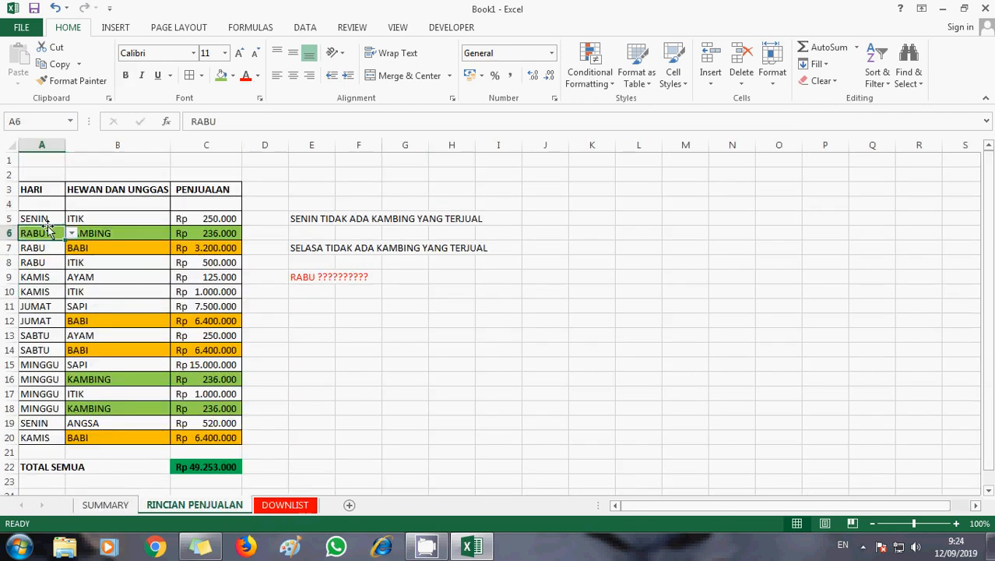
pyautogui.moveTo(117, 240); pyautogui.dragTo(206, 235)
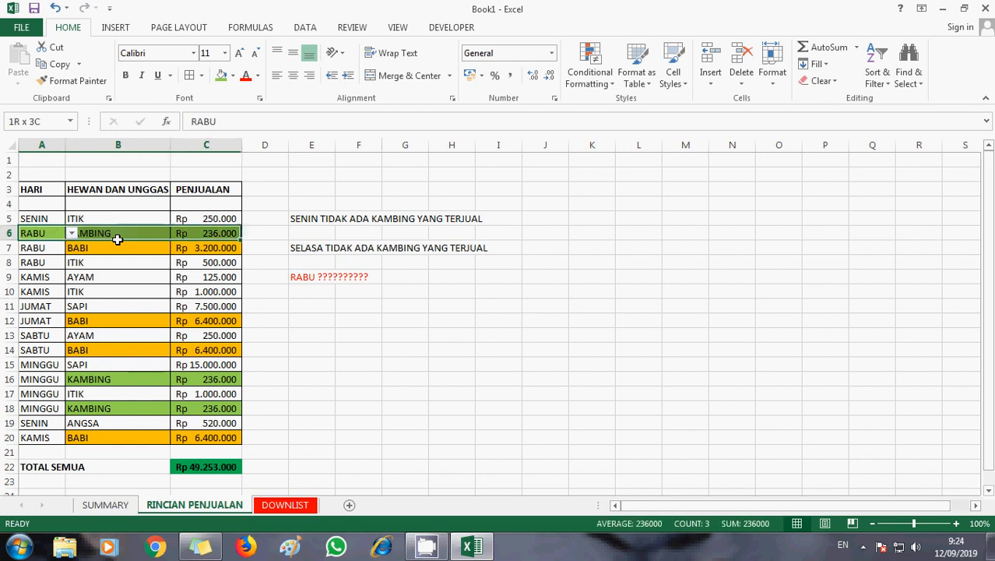
pyautogui.click(246, 78)
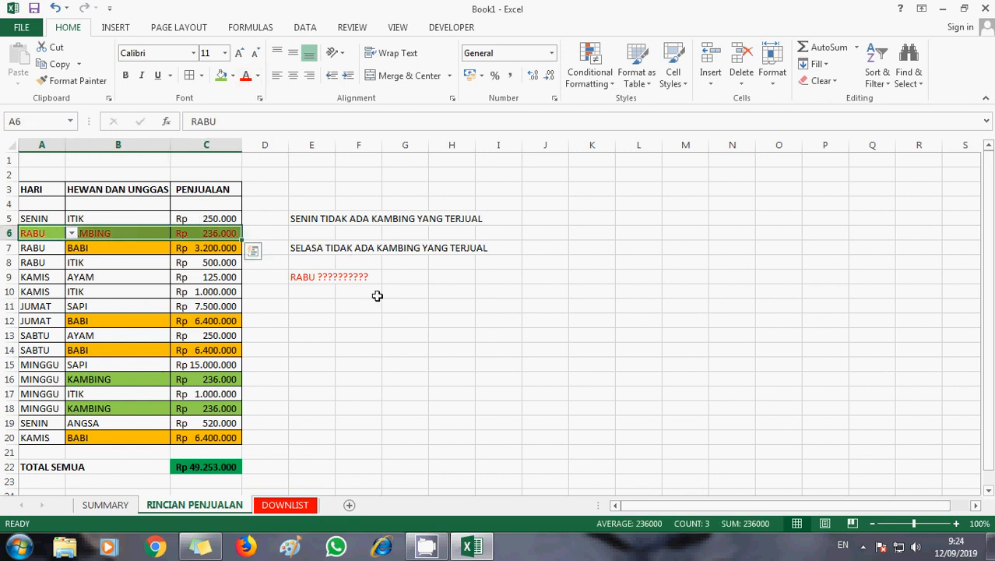
# Step: Enter the note "ada kambing terjual senilai Rp 236.000,-" in cell G9 beside the RABU note
pyautogui.click(398, 276)
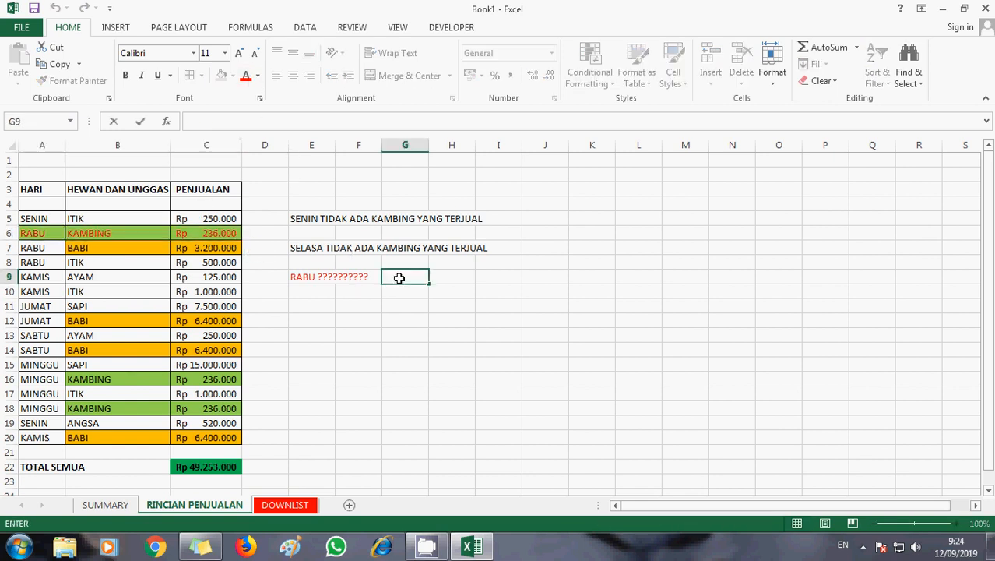
pyautogui.write('ada kambi')
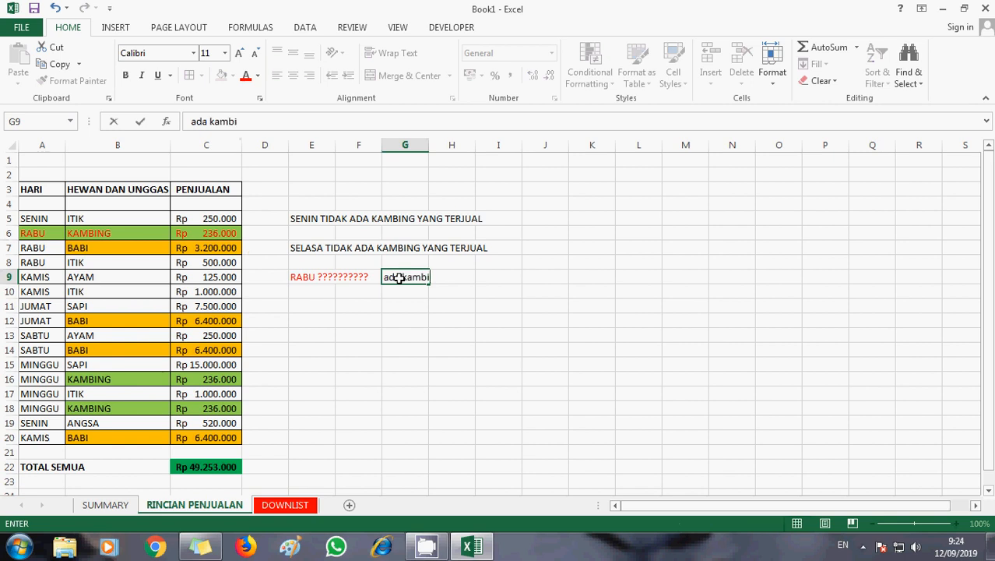
pyautogui.write('ng terjual')
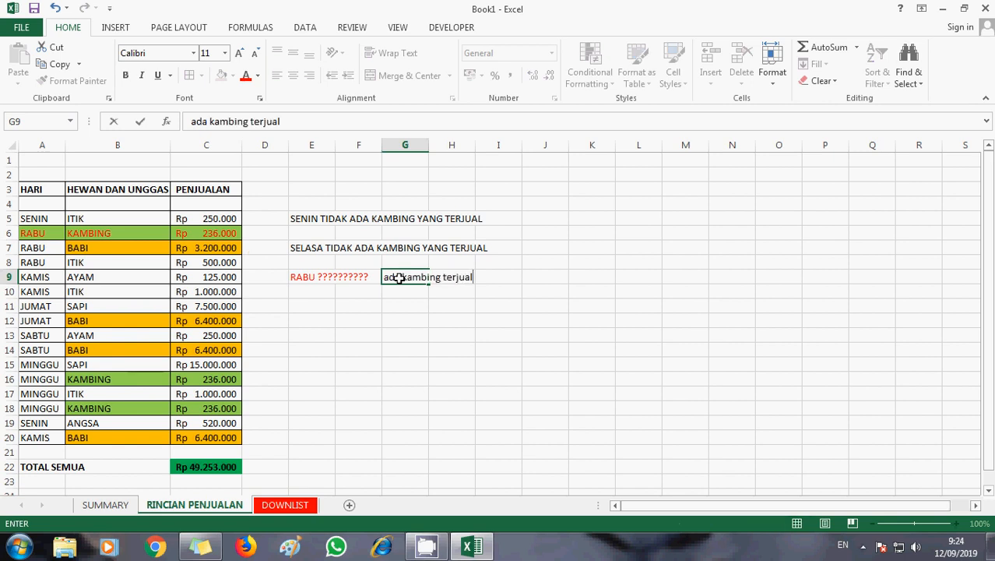
pyautogui.write(' senilai R')
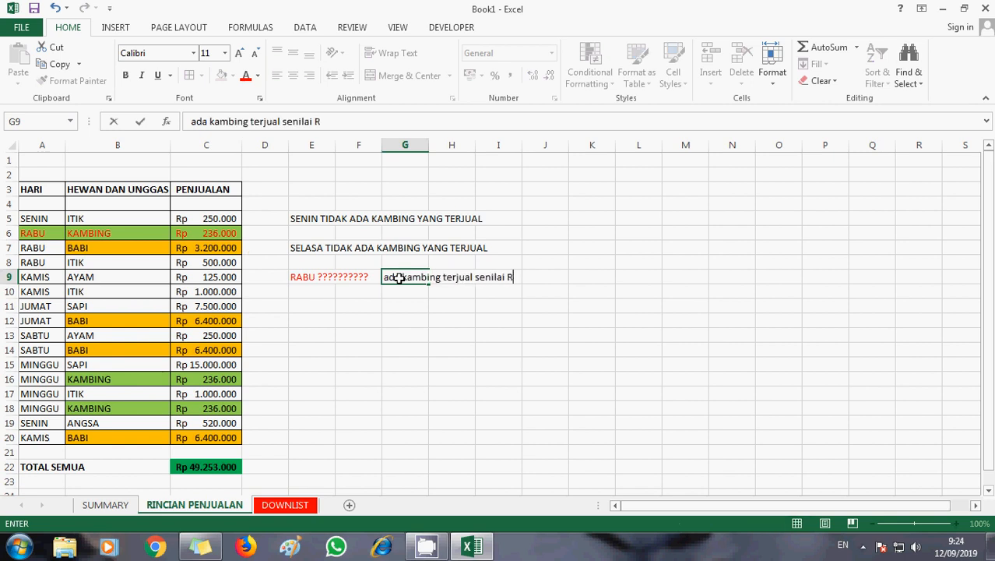
pyautogui.write('p 236.000')
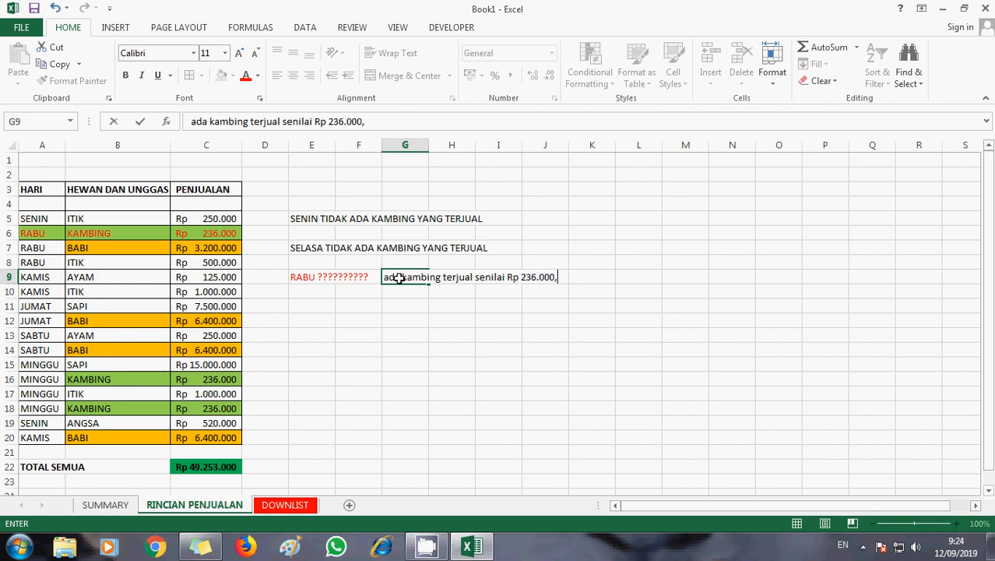
pyautogui.write(',-')
pyautogui.click(424, 320)
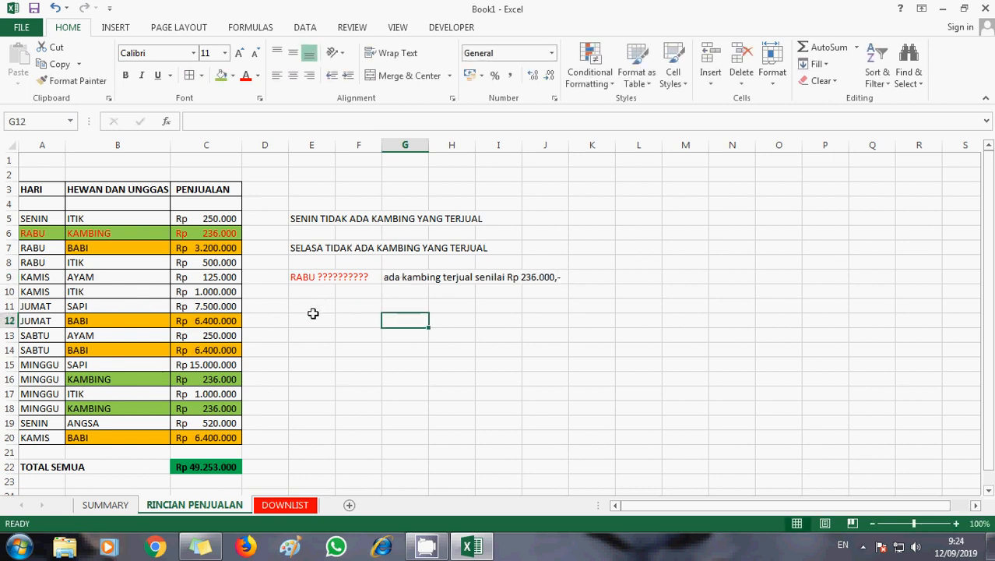
# Step: Enter the note "KITA COBA DENGAN HEWAN YG BERBEDA" in cell E12 of the RINCIAN PENJUALAN sheet
pyautogui.click(313, 320)
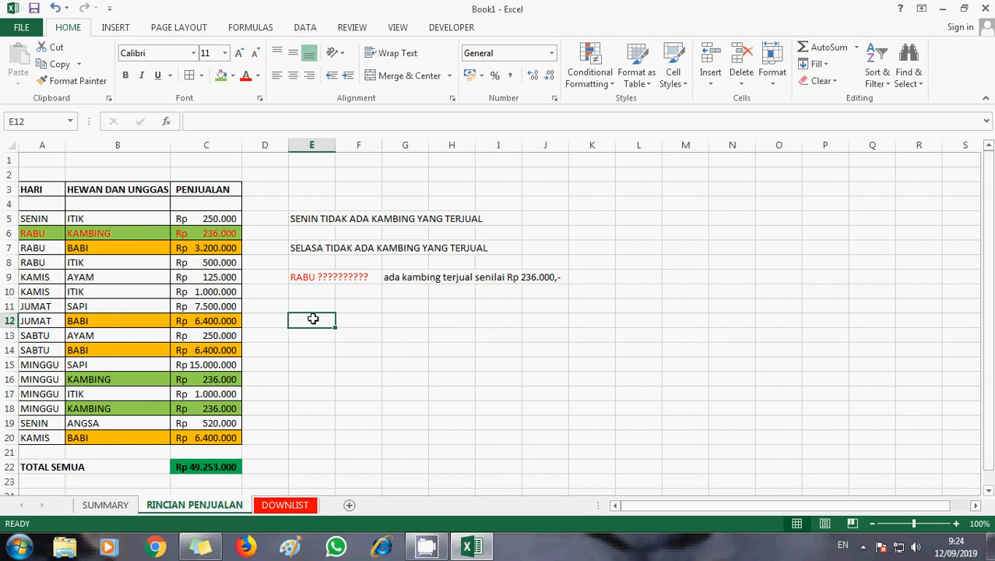
pyautogui.write('KITA')
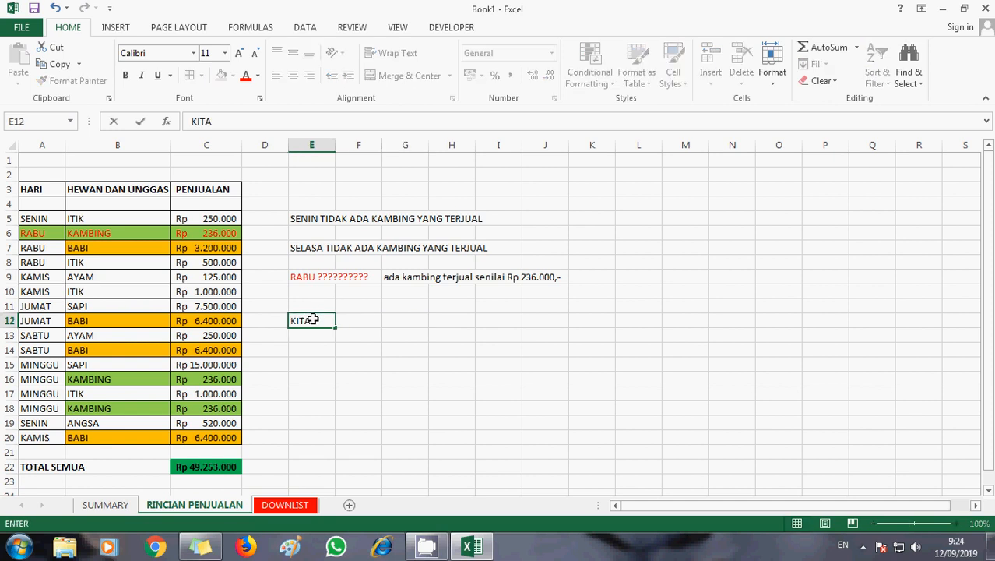
pyautogui.write(' COBA DEN')
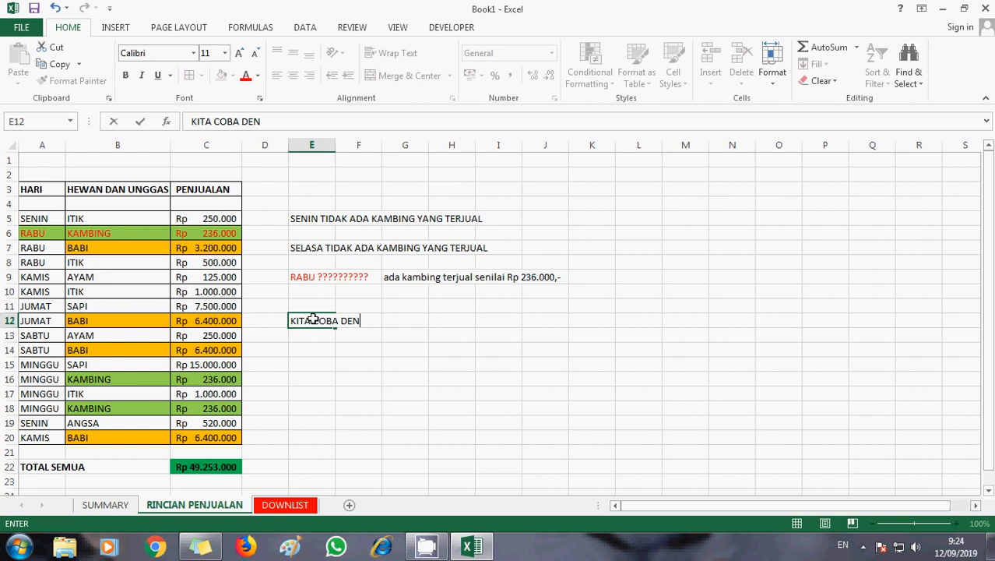
pyautogui.write('GAN')
pyautogui.write('HEWAN Y')
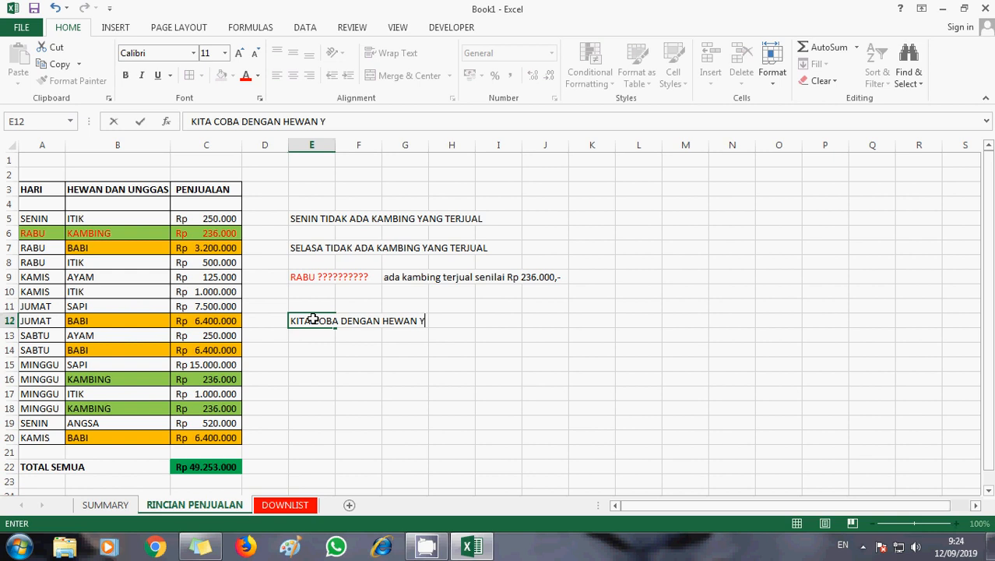
pyautogui.write('G BERBEDA')
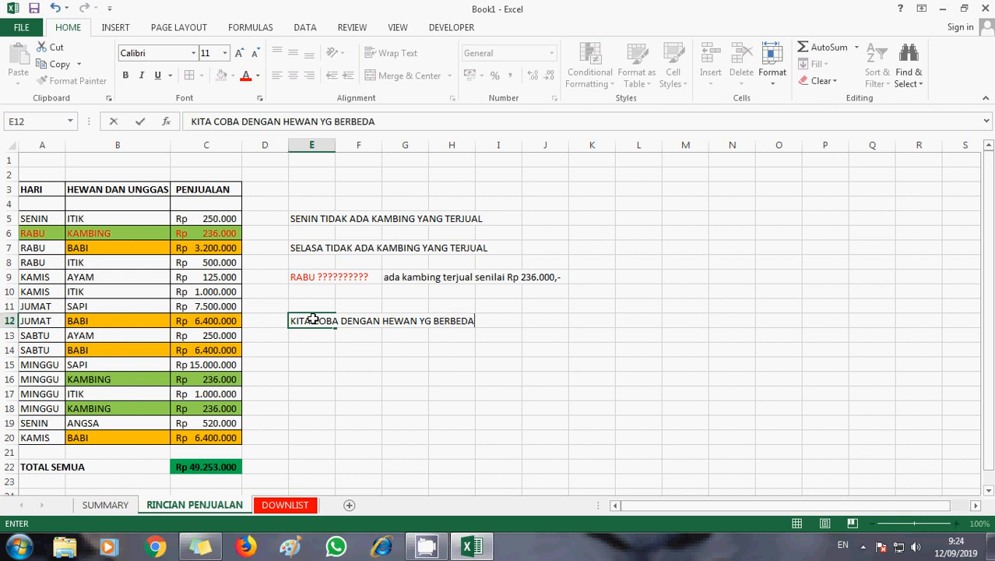
pyautogui.press('Return')
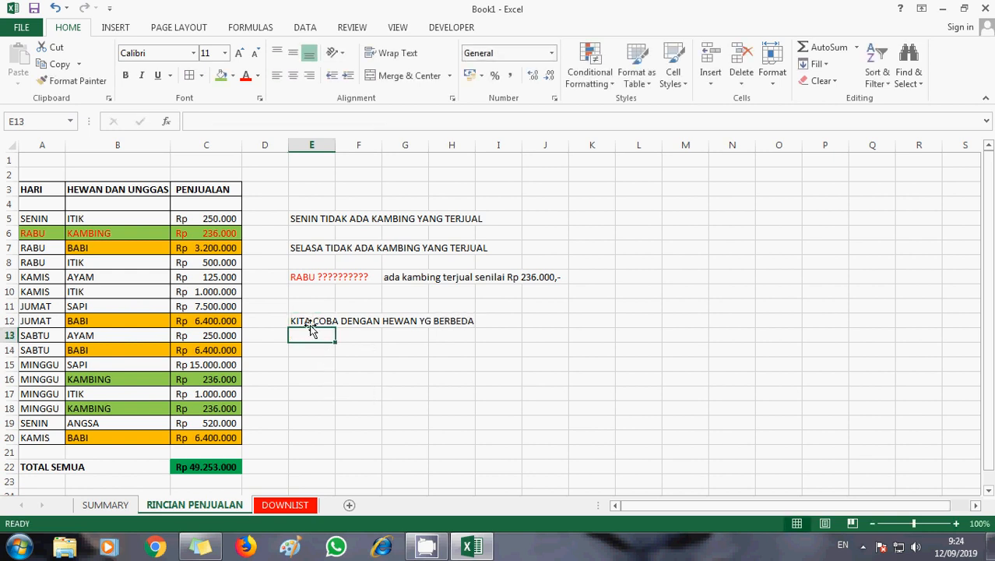
# Step: Format the note across E12:H12 as bold, underlined and italic with a green fill
pyautogui.click(310, 324)
pyautogui.hotkey('shift', 'Right')
pyautogui.hotkey('shift', 'Right')
pyautogui.hotkey('shift', 'Right')
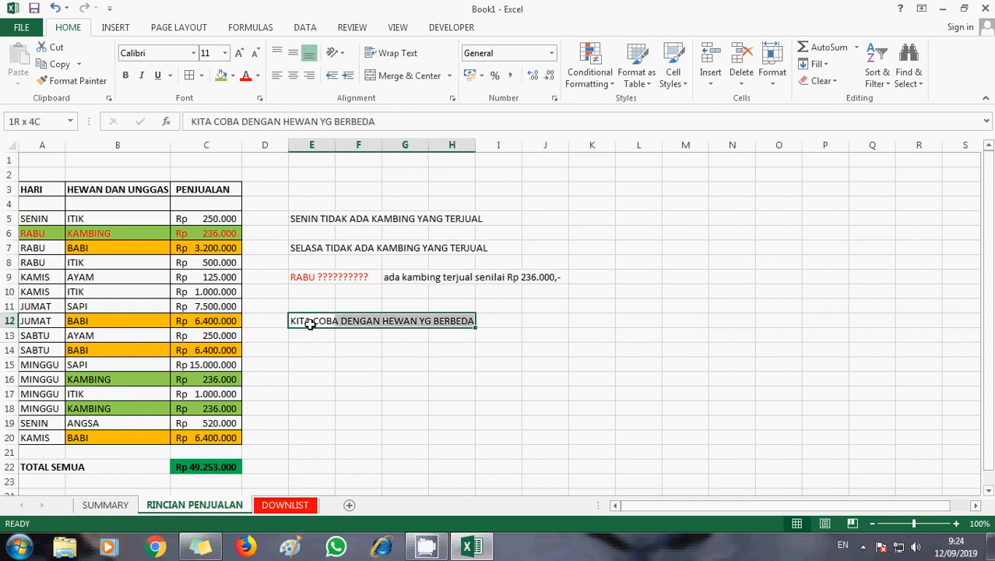
pyautogui.click(125, 75)
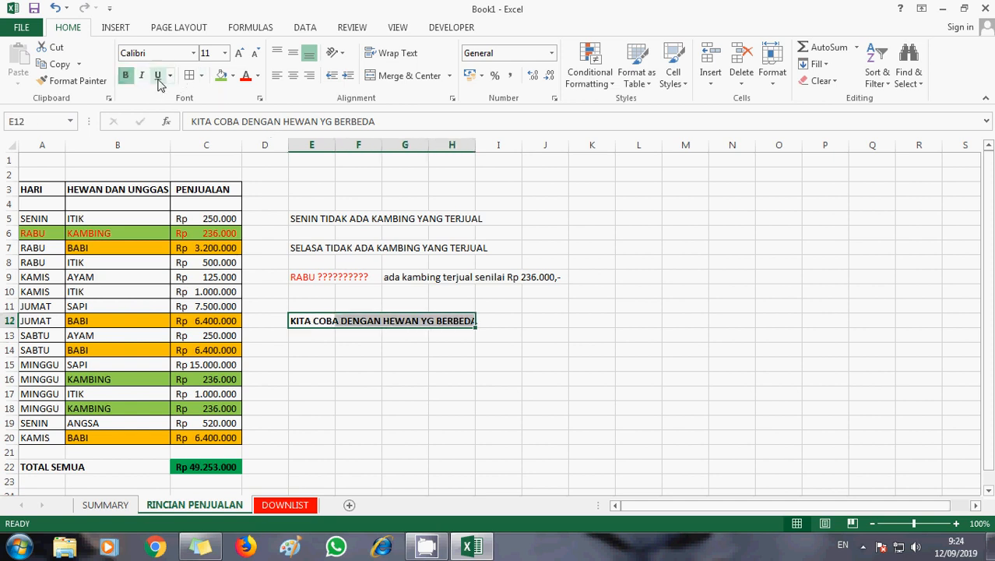
pyautogui.click(157, 75)
pyautogui.click(142, 75)
pyautogui.click(221, 74)
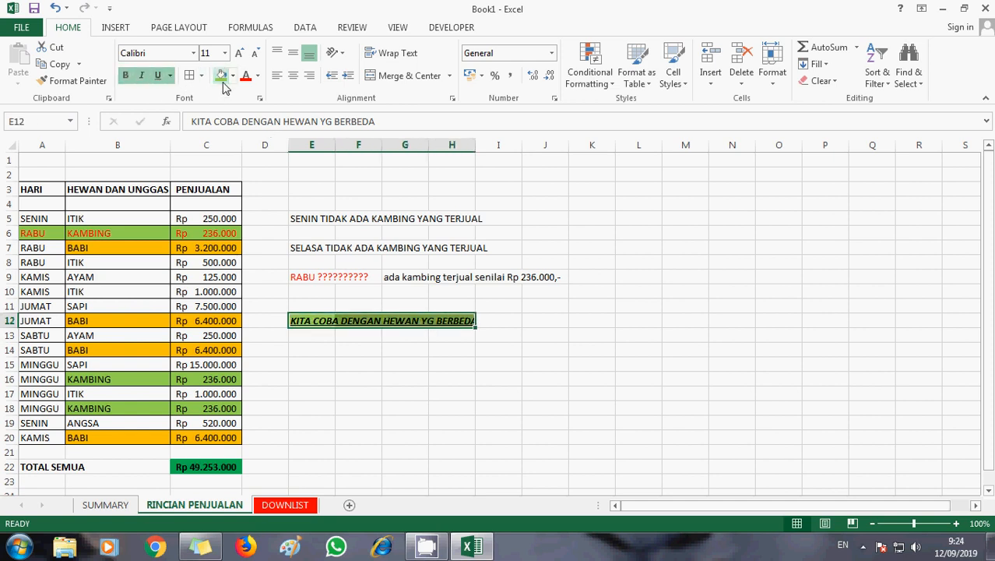
pyautogui.click(331, 339)
pyautogui.click(307, 349)
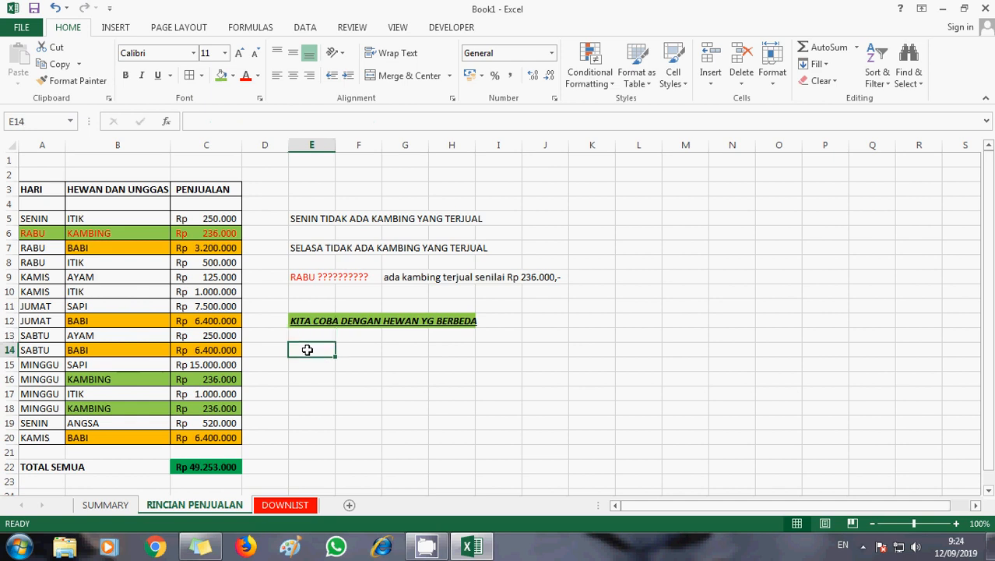
# Step: Test the RABU total on the SUMMARY sheet by setting the category in C8 to ITIK, BABI and finally SAPI
pyautogui.click(106, 507)
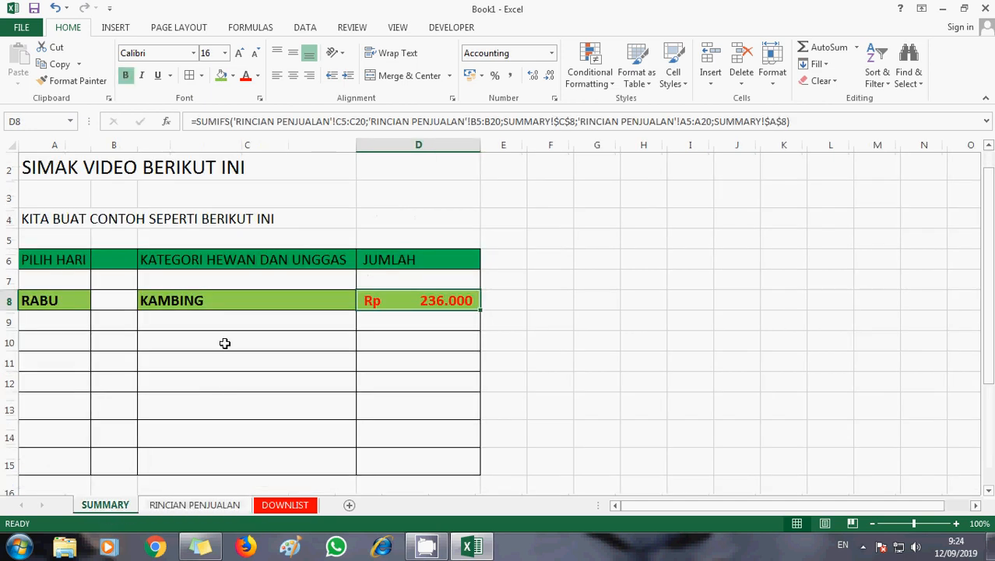
pyautogui.click(241, 299)
pyautogui.click(362, 305)
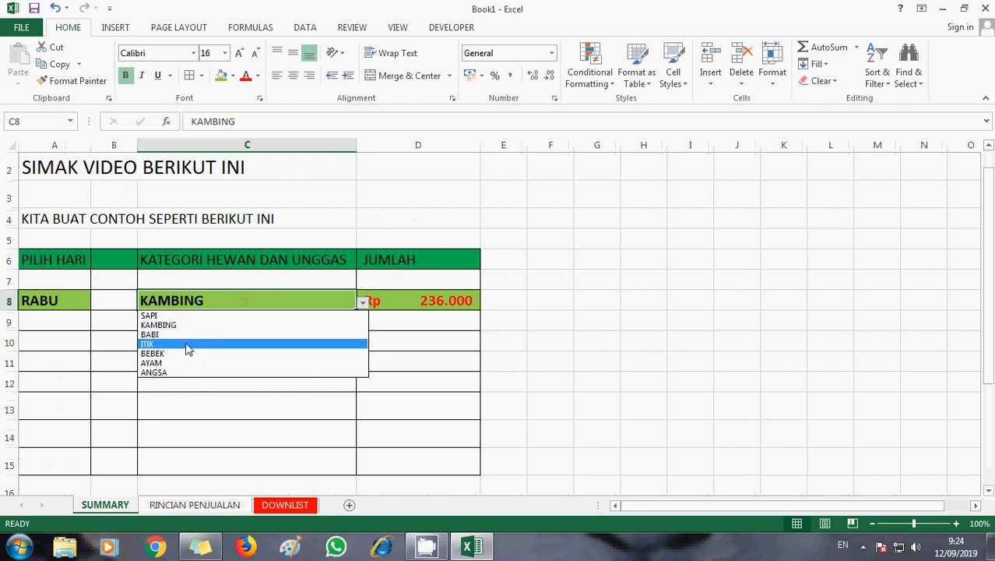
pyautogui.click(187, 350)
pyautogui.click(362, 303)
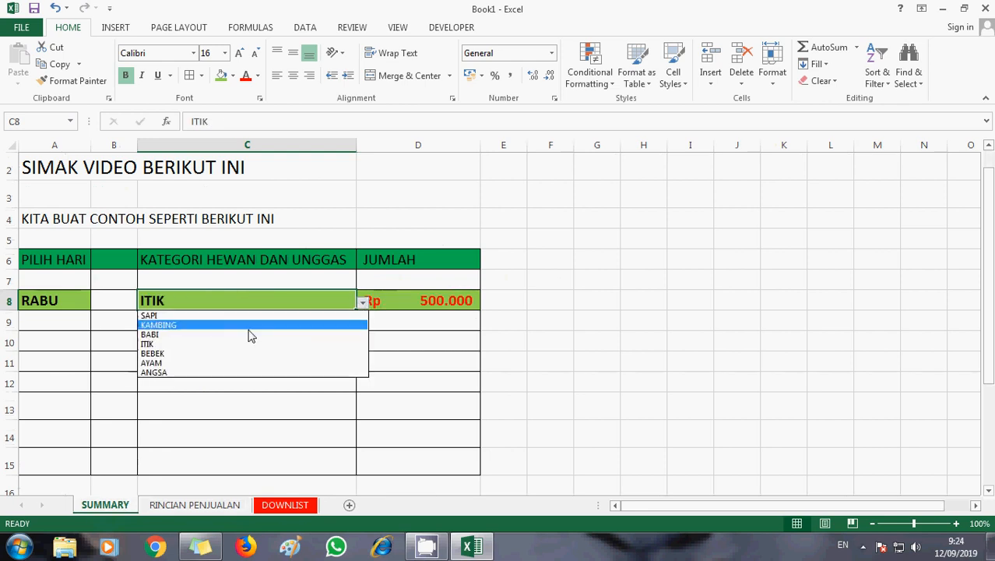
pyautogui.click(218, 335)
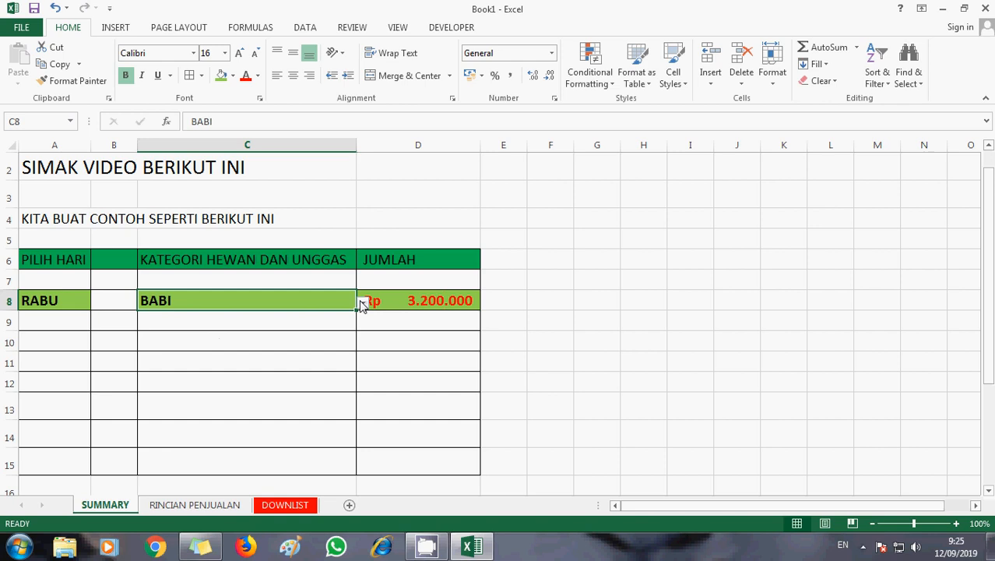
pyautogui.click(362, 303)
pyautogui.click(257, 327)
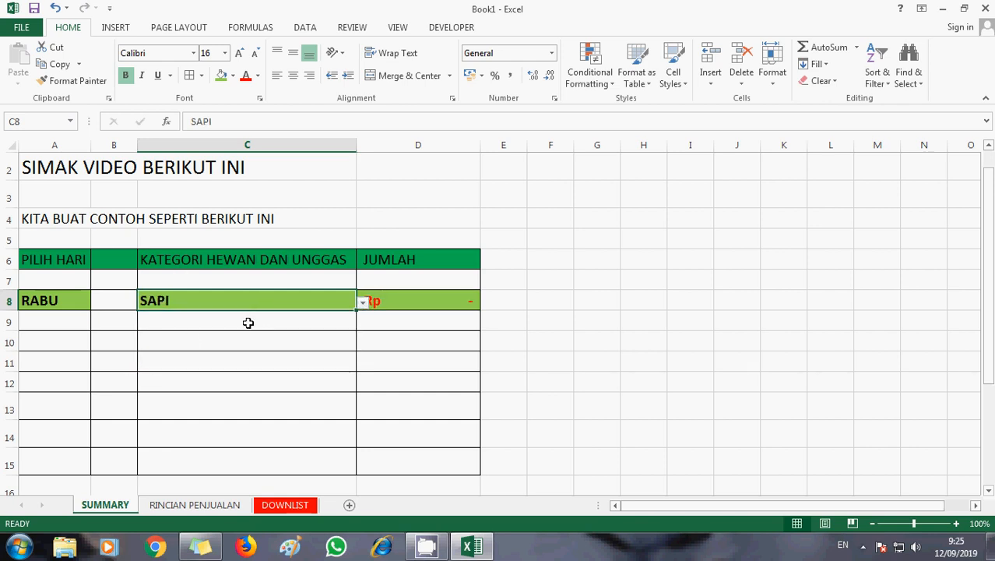
# Step: Set the day in A8 of the SUMMARY sheet to SENIN to test the total for SAPI
pyautogui.click(59, 300)
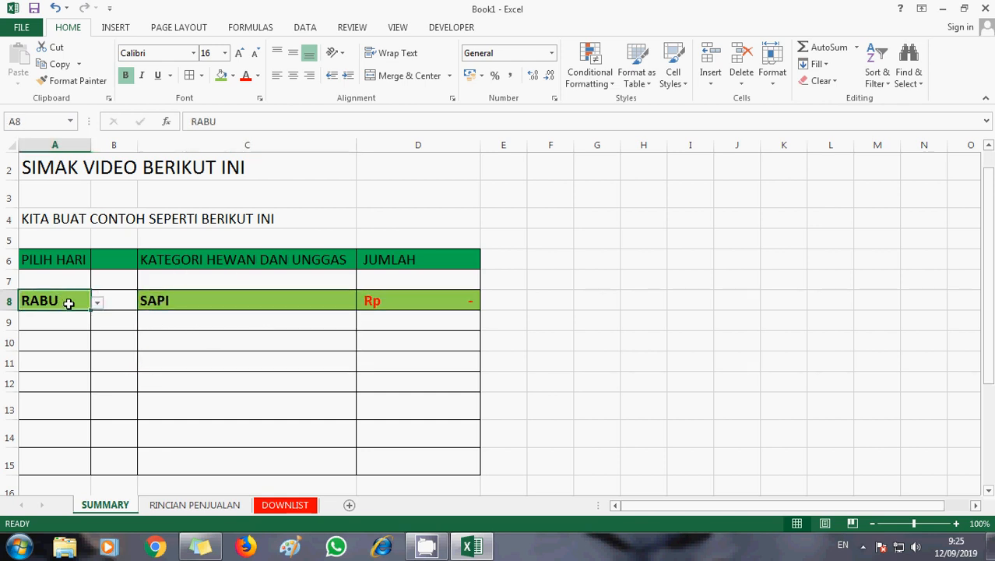
pyautogui.click(97, 303)
pyautogui.click(87, 319)
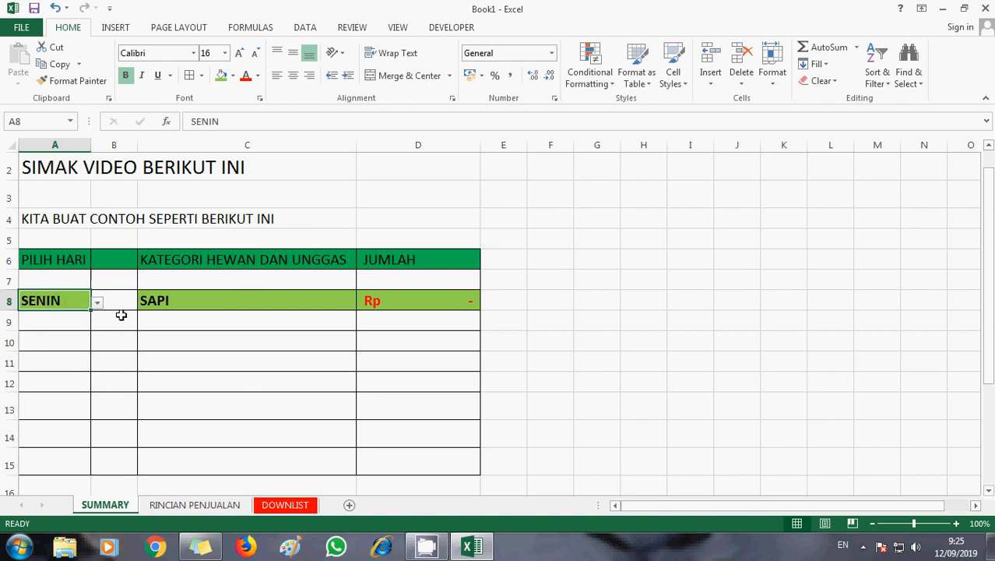
# Step: Enter the note "SAPI HARI SENIN TIDAK ADA PENJUALAN" in cell E14 of the RINCIAN PENJUALAN sheet
pyautogui.click(195, 505)
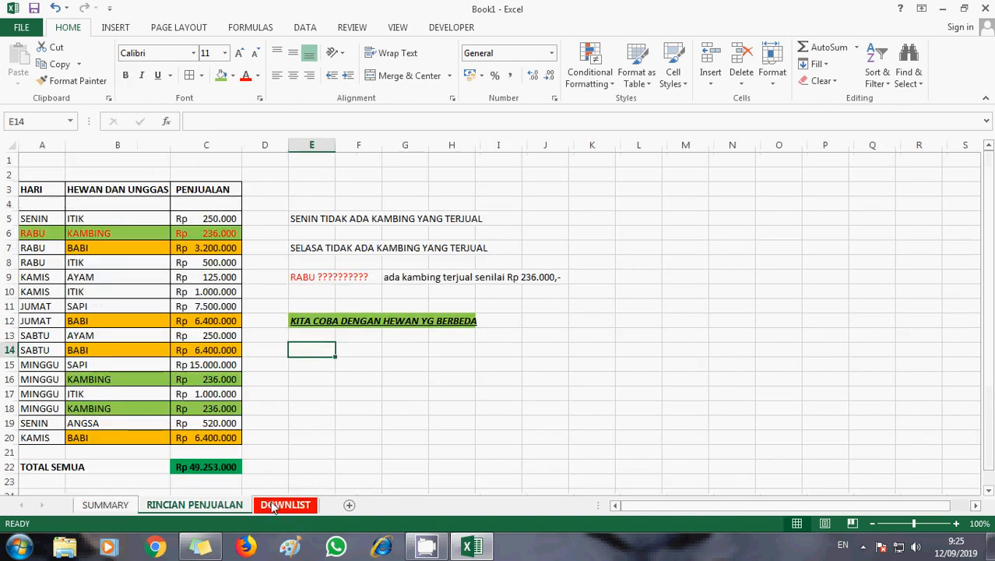
pyautogui.write('S')
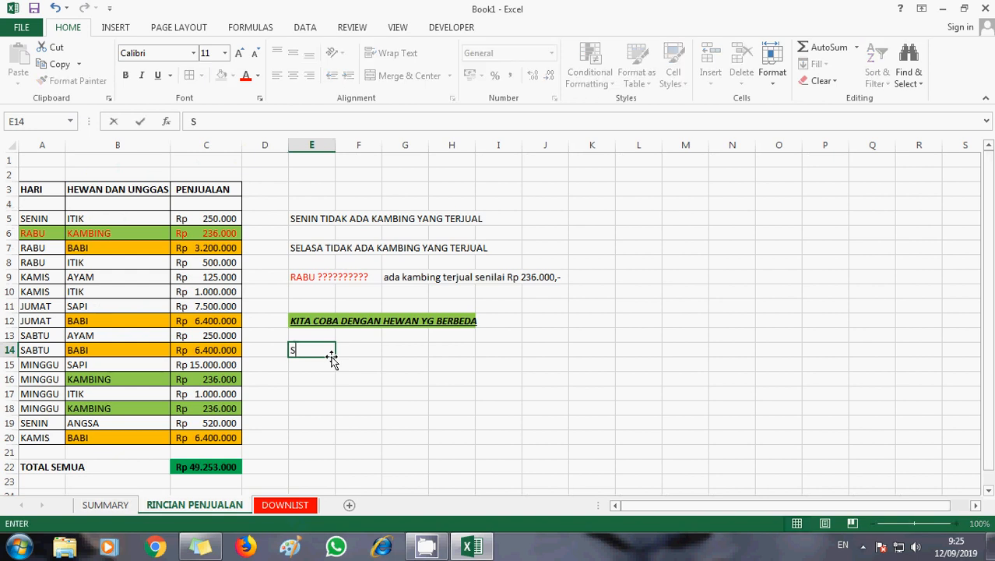
pyautogui.write('API HARI')
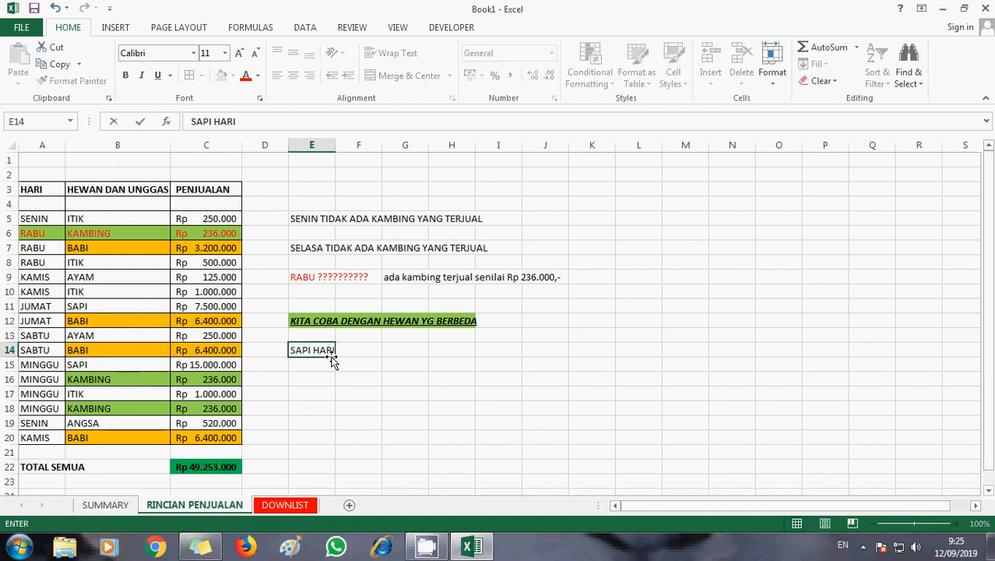
pyautogui.write(' SENIN TI')
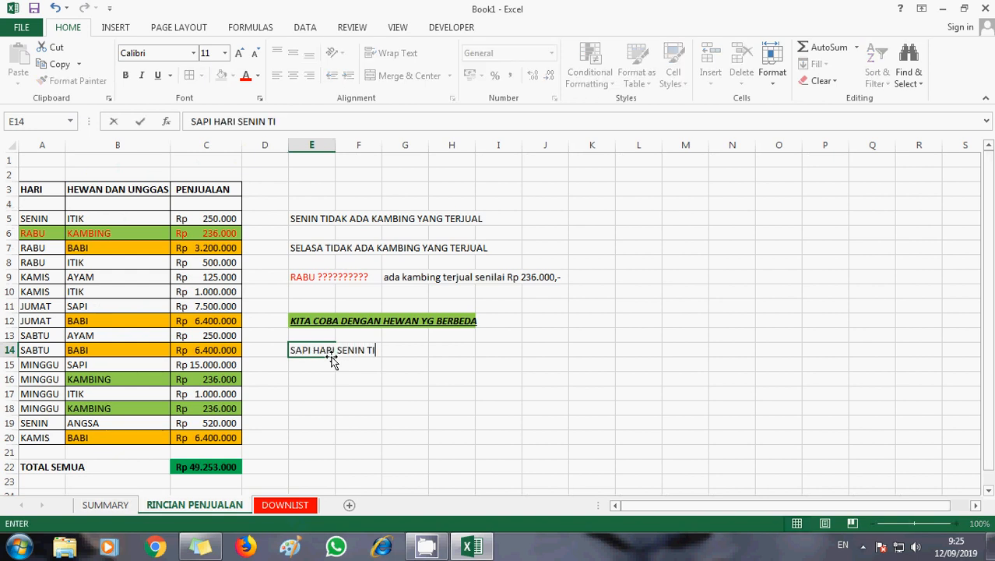
pyautogui.write('DAK ADA PEN')
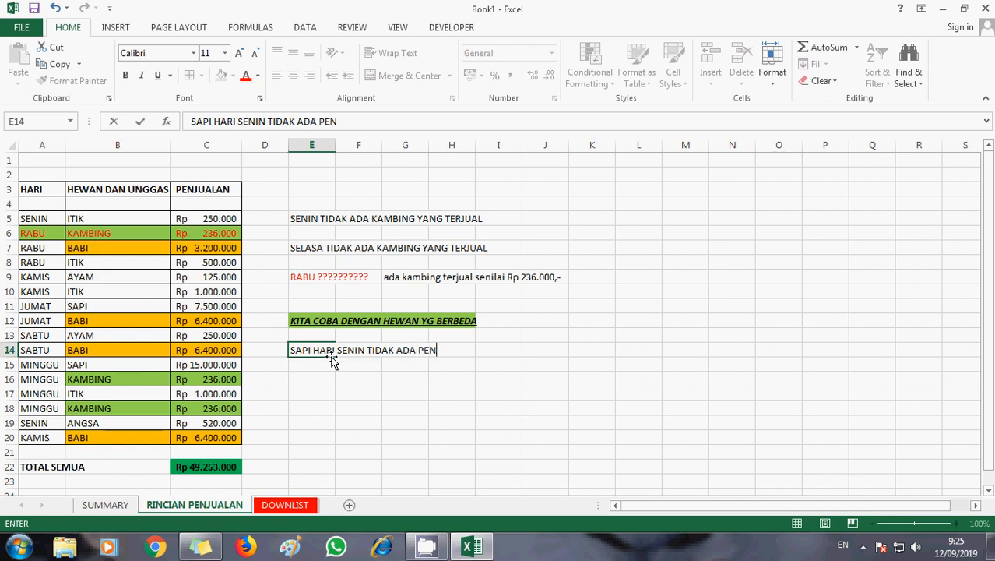
pyautogui.write('JUALAN')
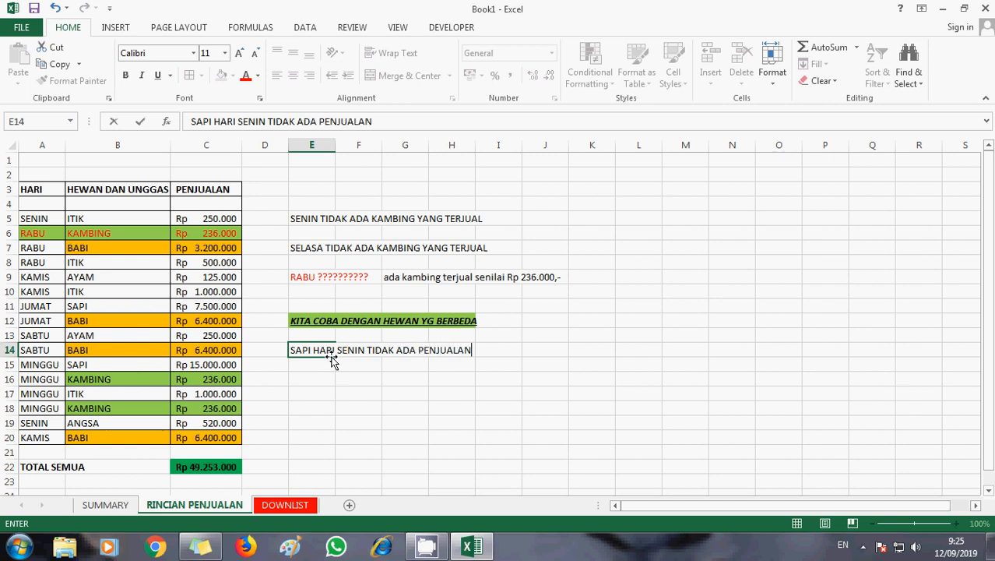
pyautogui.press('Return')
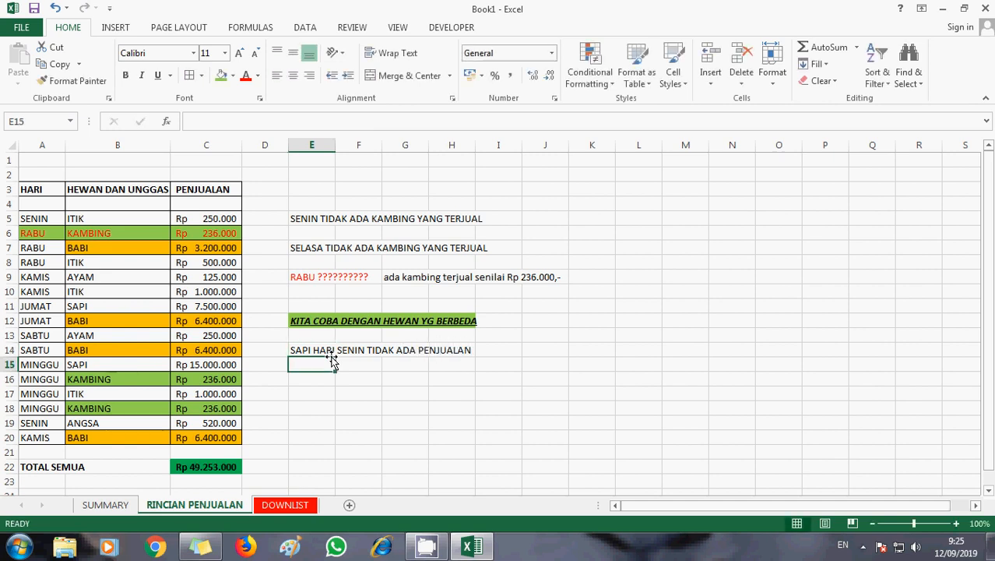
# Step: Test the SAPI total on the SUMMARY sheet with the day in A8 set to SELASA
pyautogui.click(105, 505)
pyautogui.click(96, 303)
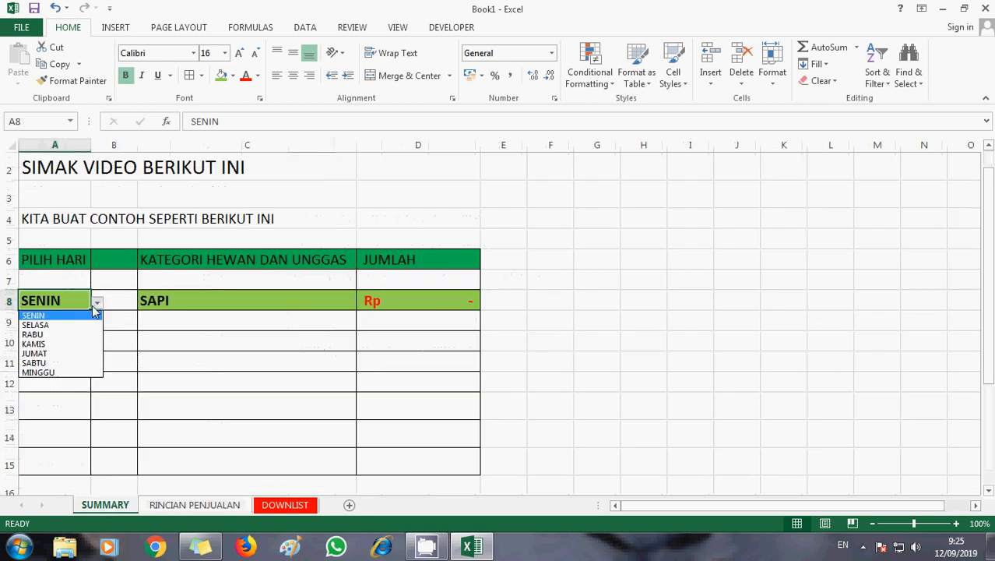
pyautogui.click(76, 325)
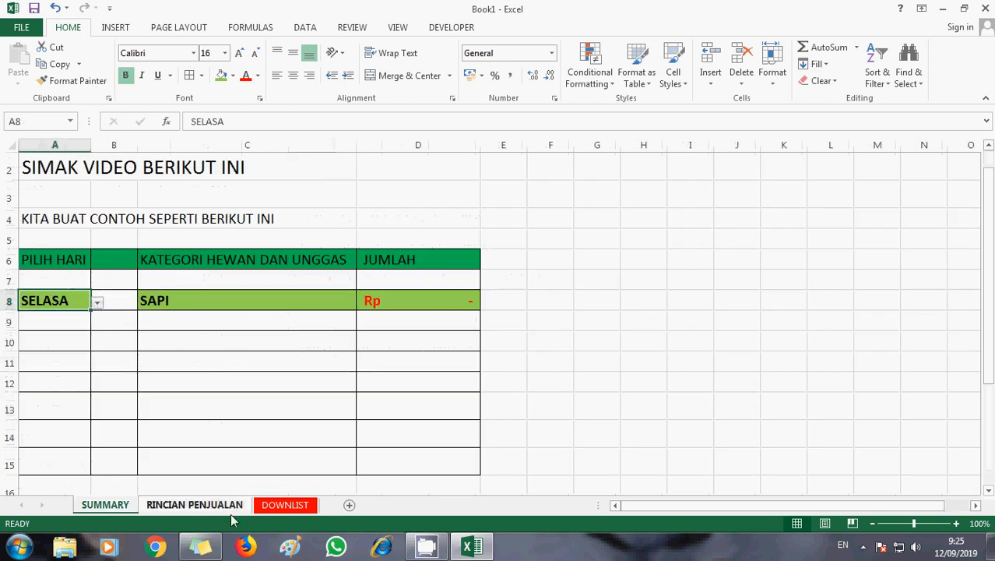
# Step: Copy the SENIN note in E14 of RINCIAN PENJUALAN to E15 and change it to "SAPI HARI SELASA TIDAK ADA PENJUALAN"
pyautogui.click(204, 506)
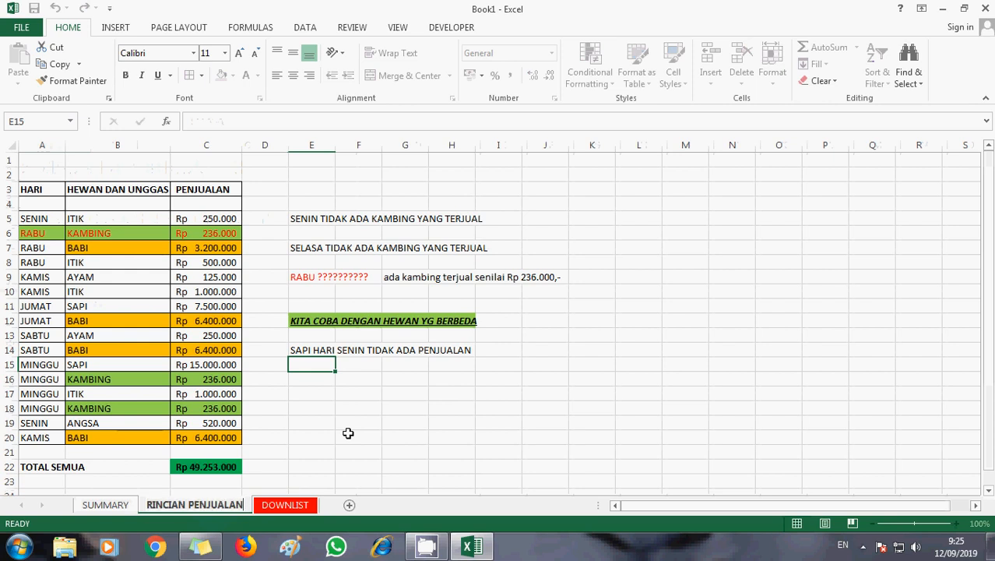
pyautogui.click(313, 352)
pyautogui.moveTo(313, 352); pyautogui.dragTo(313, 352)
pyautogui.press('F2')
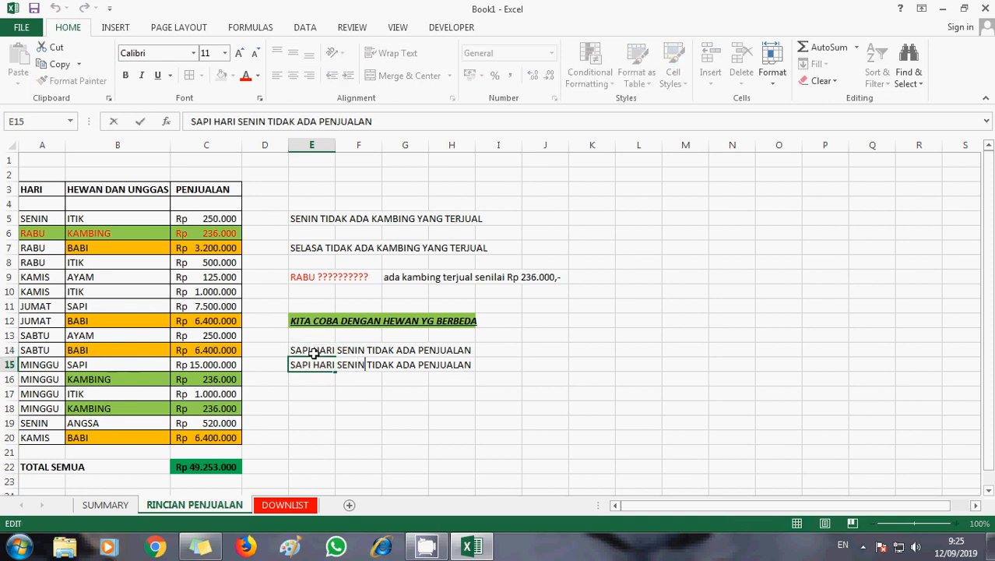
pyautogui.press('BackSpace')
pyautogui.press('BackSpace')
pyautogui.press('BackSpace')
pyautogui.write('LASA')
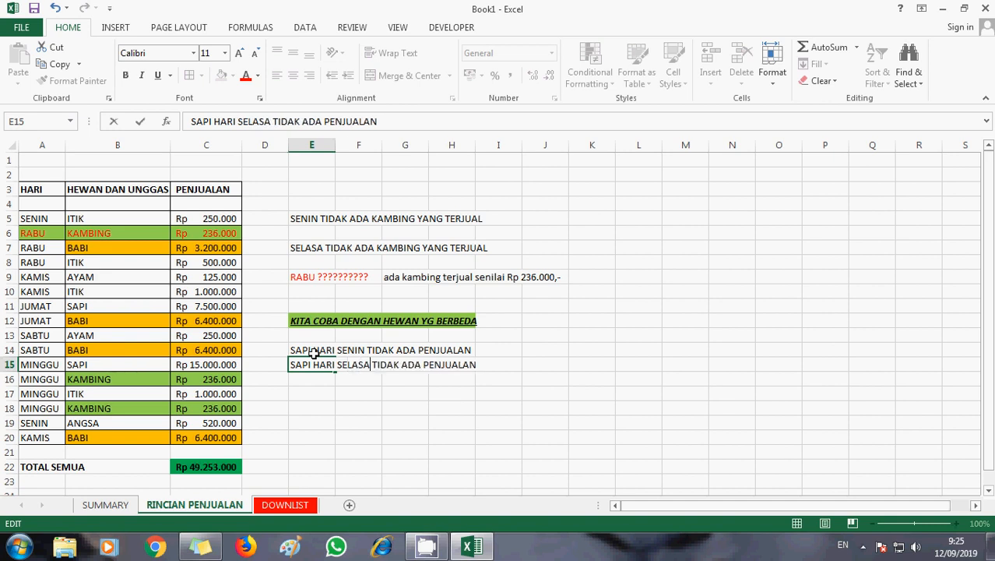
pyautogui.press('Return')
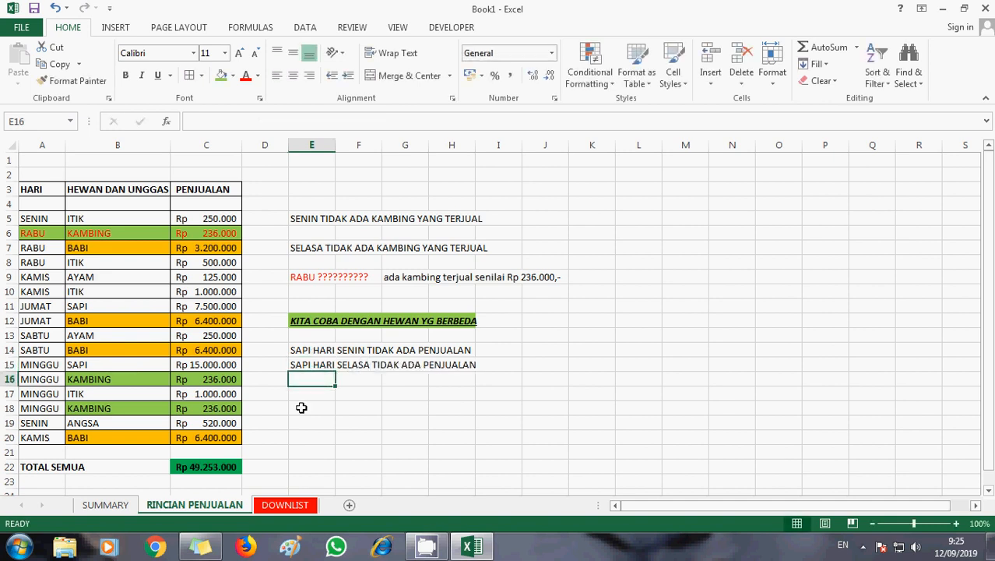
# Step: Switch the day in A8 of the SUMMARY sheet to RABU to check that day's SAPI total
pyautogui.click(117, 506)
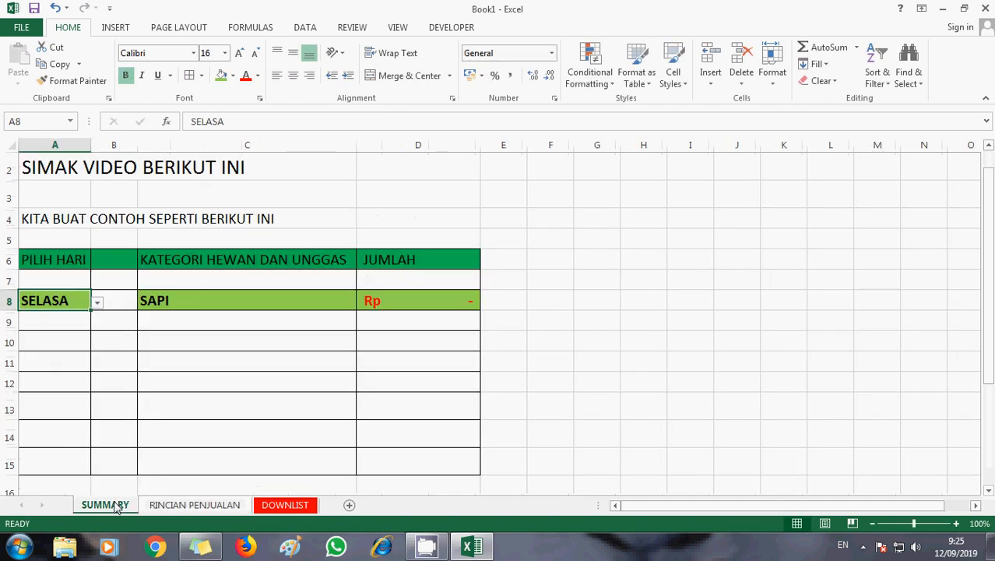
pyautogui.click(98, 302)
pyautogui.click(67, 342)
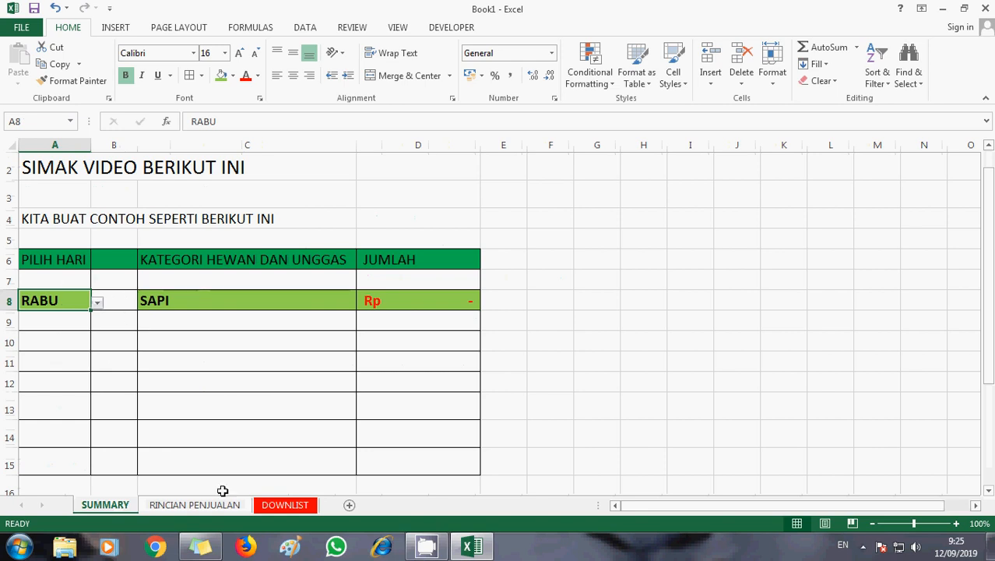
# Step: Copy the SELASA note in E15 of RINCIAN PENJUALAN to E16 and change it to "SAPI HARI RABU TIDAK ADA PENJUALAN"
pyautogui.click(204, 507)
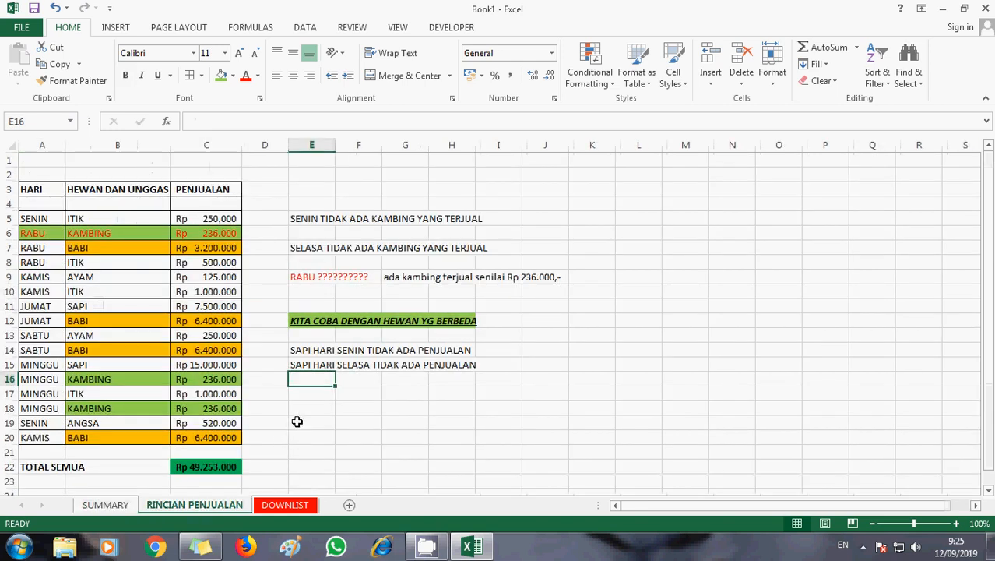
pyautogui.press('Up')
pyautogui.hotkey('ctrl', 'c')
pyautogui.press('Down')
pyautogui.hotkey('ctrl', 'v')
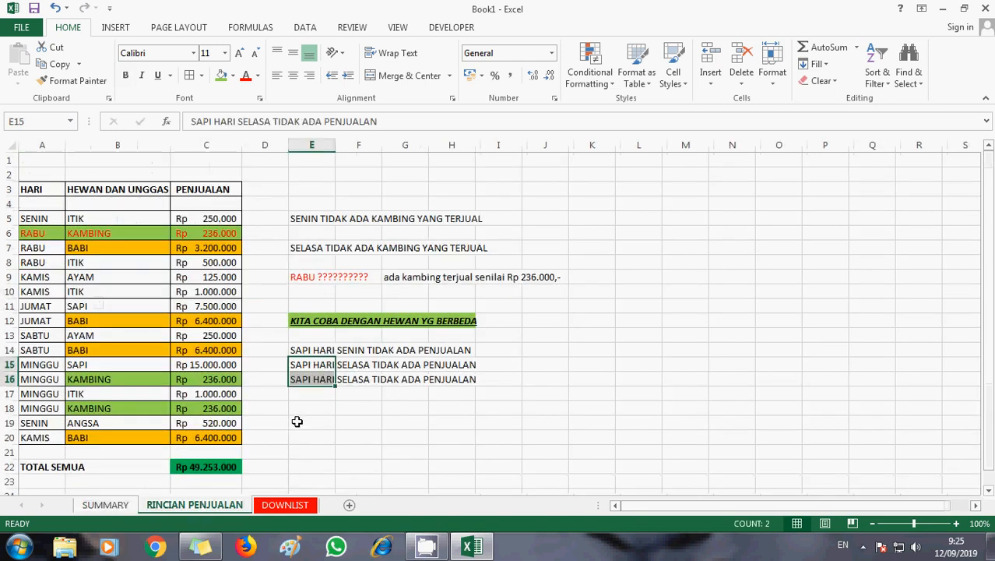
pyautogui.press('F2')
pyautogui.press('Left')
pyautogui.press('Left')
pyautogui.press('Left')
pyautogui.press('Left')
pyautogui.press('Left')
pyautogui.press('Left')
pyautogui.press('Left')
pyautogui.press('Left')
pyautogui.press('Left')
pyautogui.press('Left')
pyautogui.press('Left')
pyautogui.press('Left')
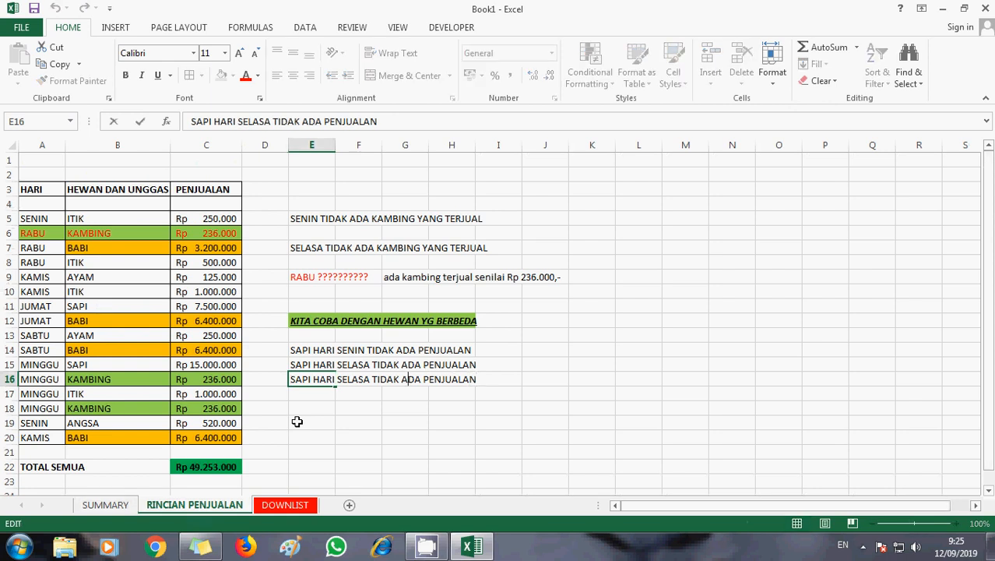
pyautogui.press('BackSpace')
pyautogui.press('BackSpace')
pyautogui.press('BackSpace')
pyautogui.press('BackSpace')
pyautogui.press('BackSpace')
pyautogui.press('BackSpace')
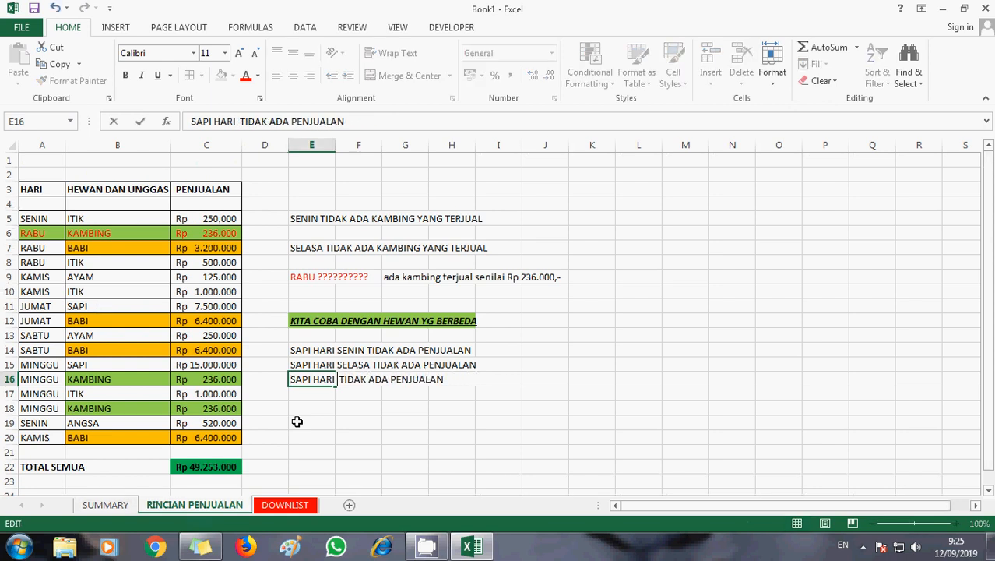
pyautogui.write('RABU')
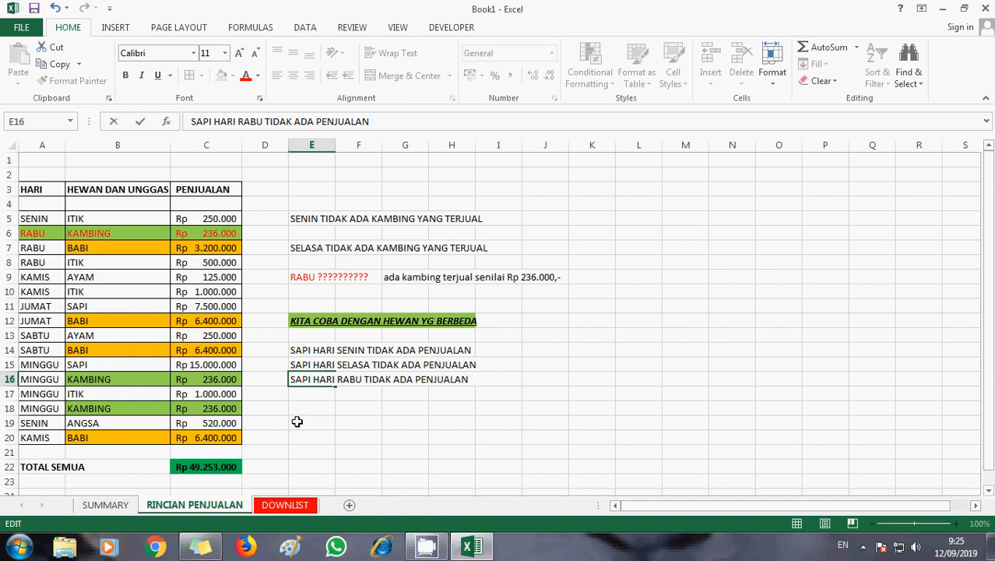
pyautogui.press('Return')
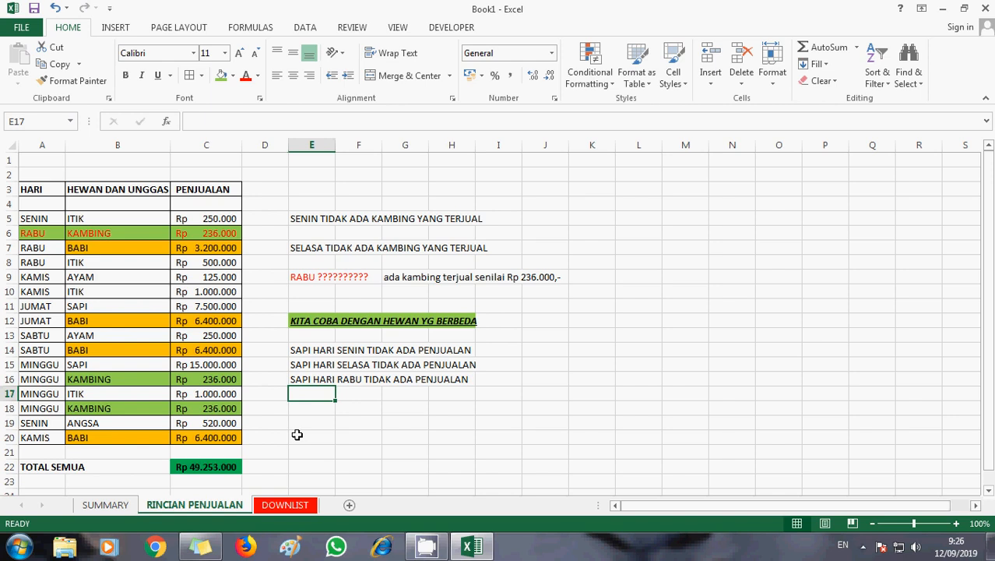
# Step: Test the SAPI total on the SUMMARY sheet by setting the day in A8 to KAMIS and finally JUMAT
pyautogui.click(99, 504)
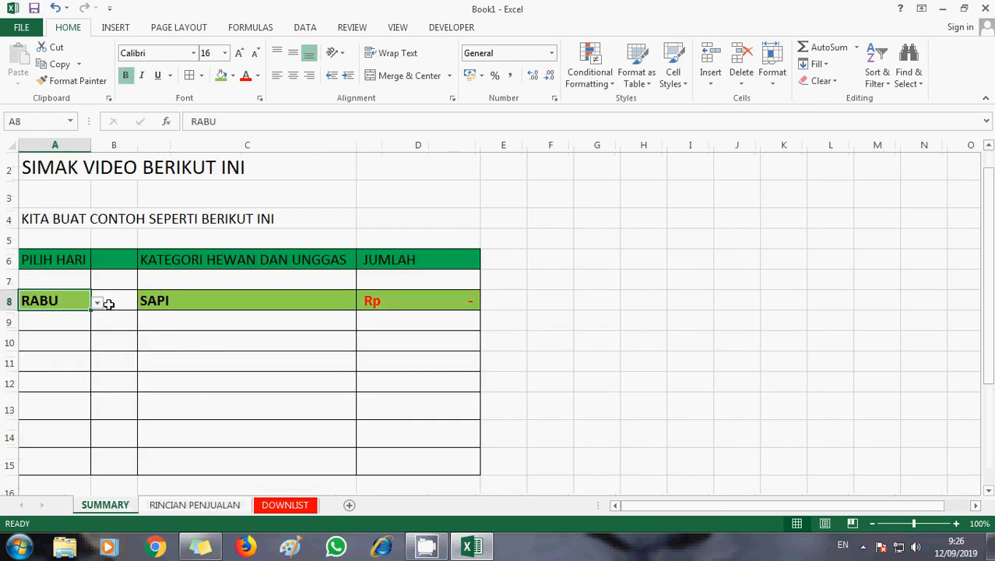
pyautogui.click(99, 307)
pyautogui.click(63, 347)
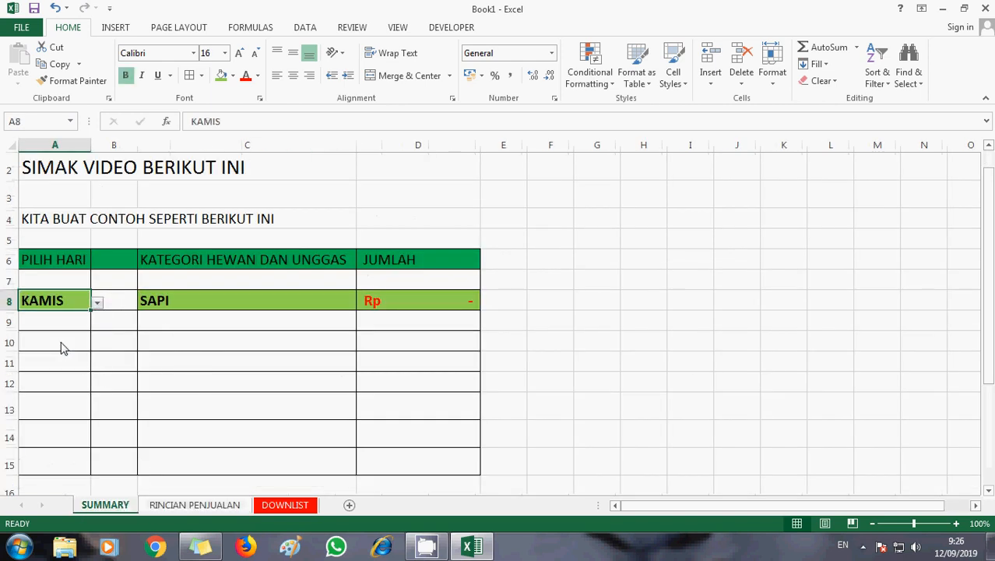
pyautogui.click(95, 302)
pyautogui.click(64, 354)
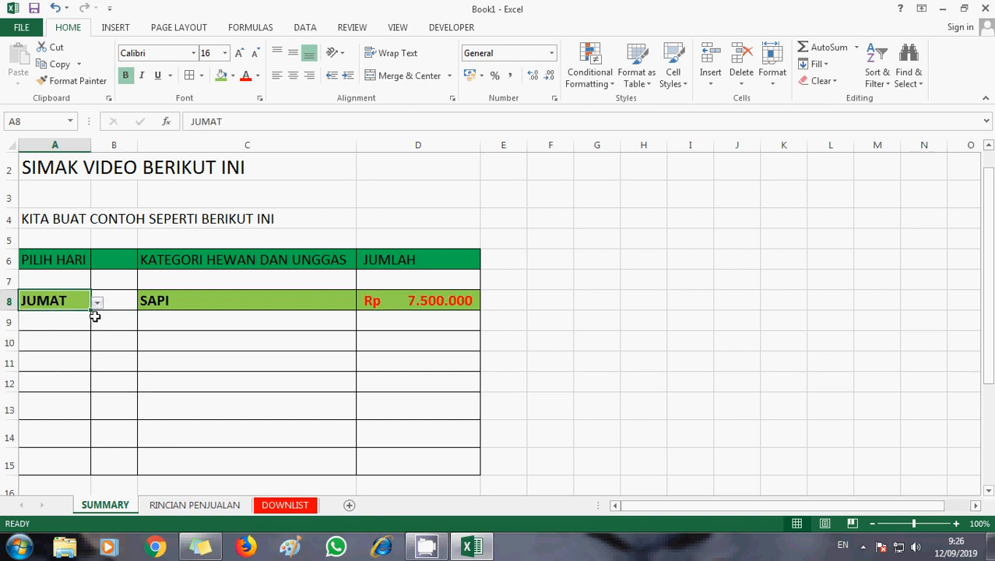
# Step: Enter the note "SAPI HARI KAMIS JUGA TIDAK ADA PENJUALAN" in cell E17 of the RINCIAN PENJUALAN sheet
pyautogui.click(191, 504)
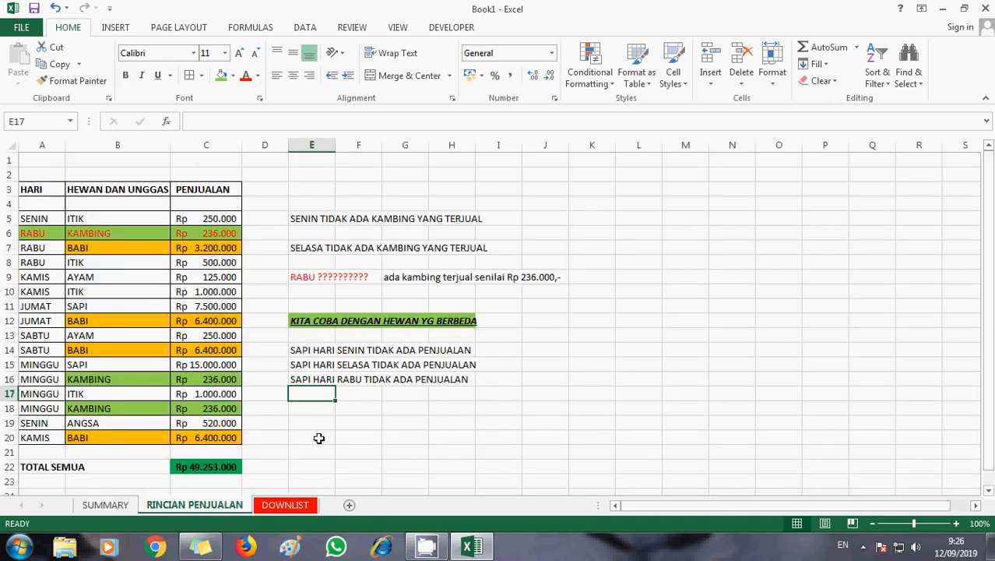
pyautogui.press('Up')
pyautogui.press('Down')
pyautogui.write('S')
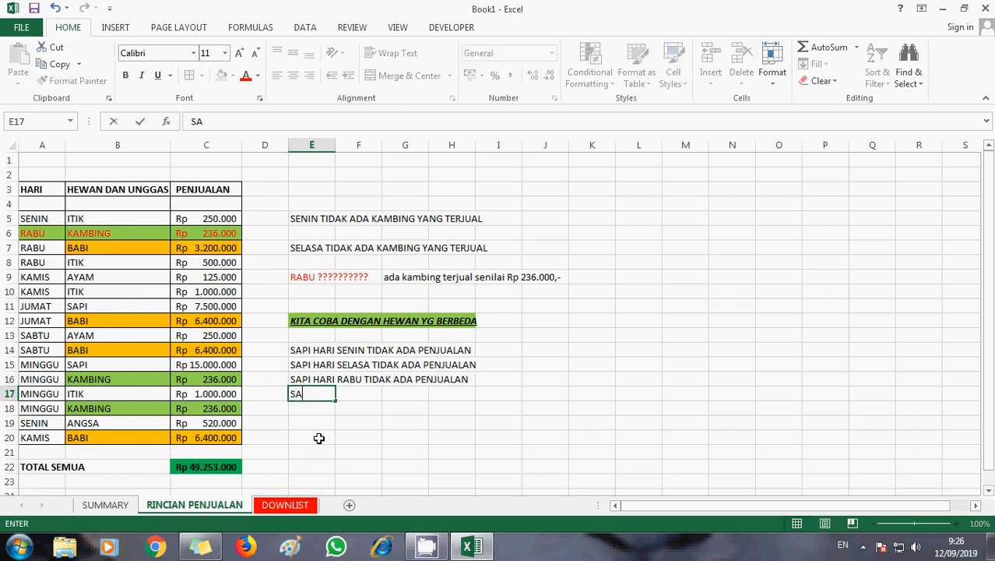
pyautogui.write('API HARI KAMIS JUGA TI')
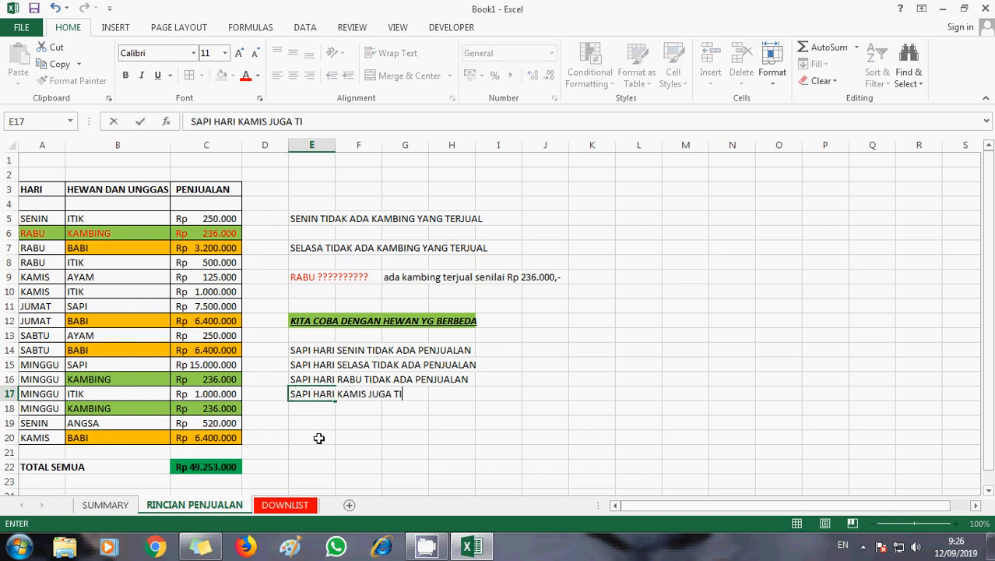
pyautogui.write('DAK ADA P')
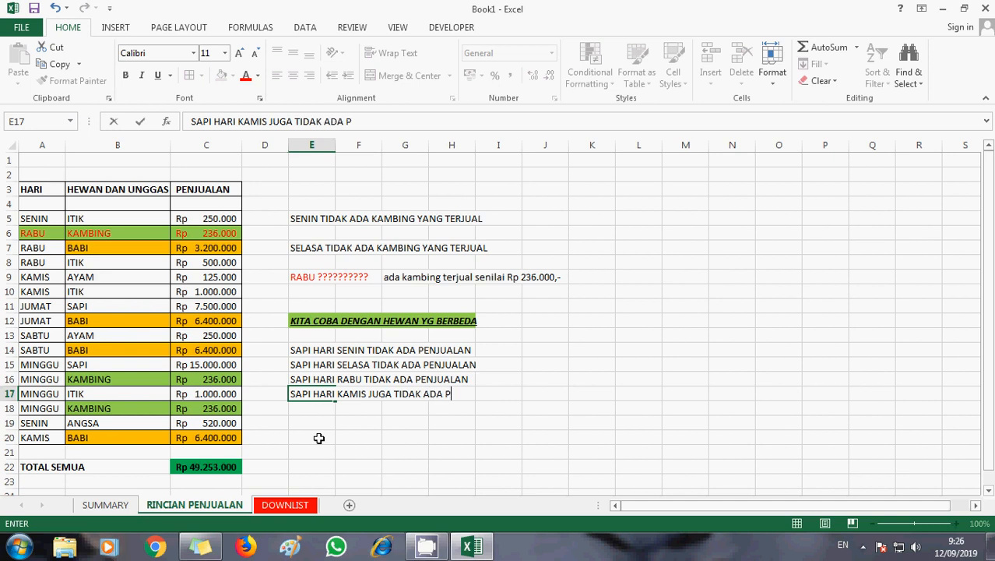
pyautogui.write('ENJUALAN')
pyautogui.press('Return')
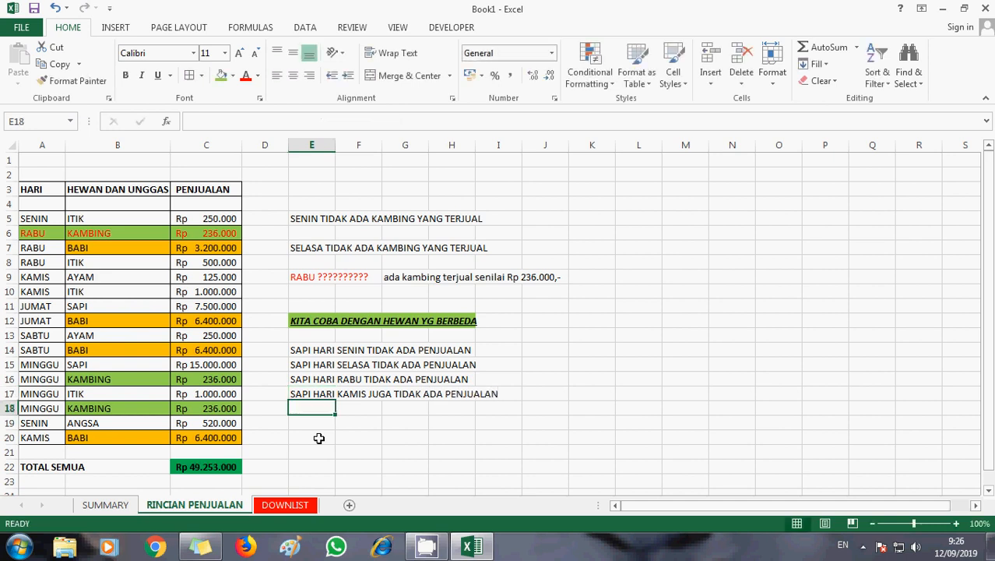
# Step: Enter the note "JUMAT?? SABTU???? MINGGU????" in cell E18 below the KAMIS note
pyautogui.write('JUMA')
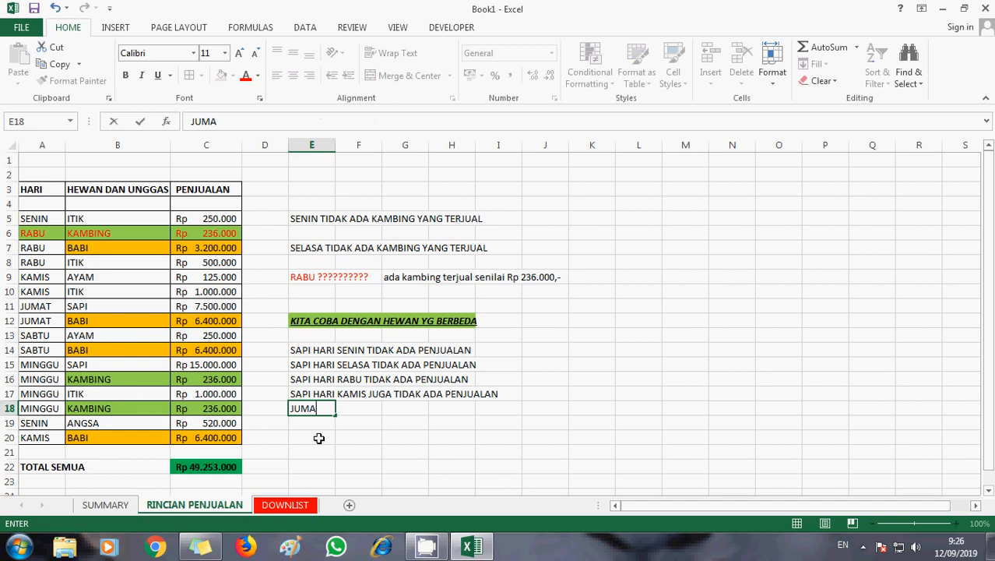
pyautogui.write('T??//')
pyautogui.write(' SA')
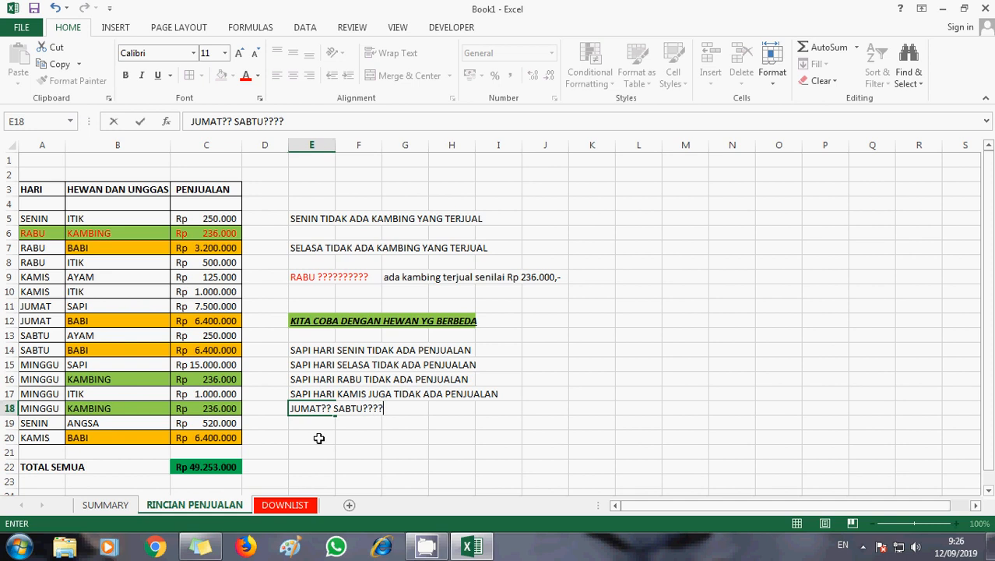
pyautogui.press('Return')
pyautogui.press('Up')
pyautogui.press('F2')
pyautogui.write('MINGGU')
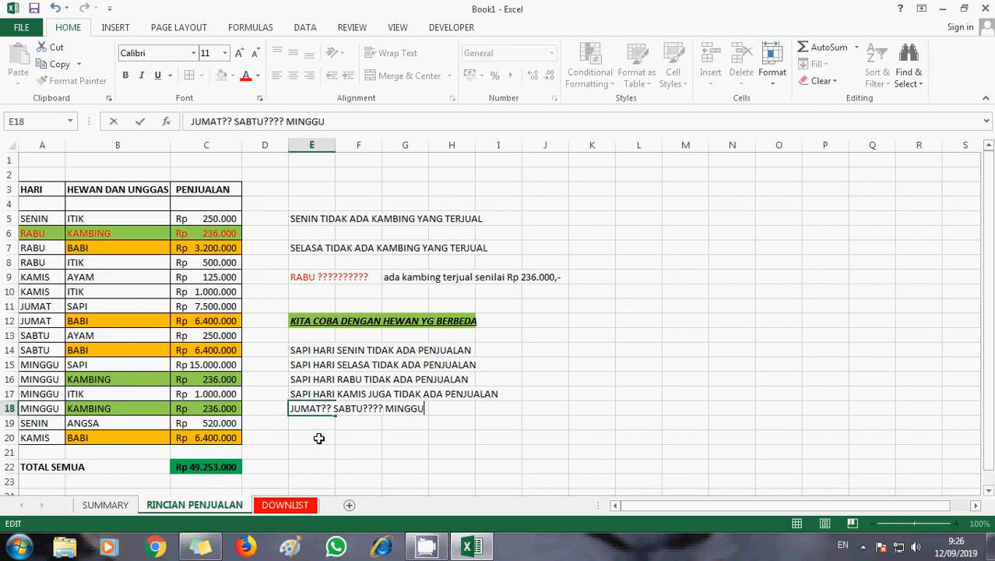
pyautogui.write('????')
pyautogui.press('Return')
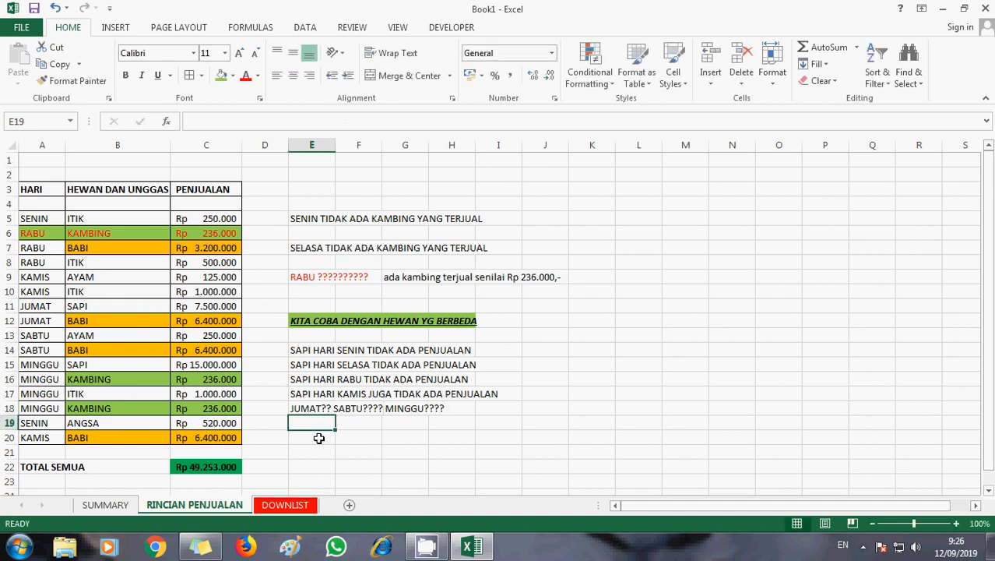
# Step: Color the "JUMAT?? SABTU???? MINGGU????" note in E18 red
pyautogui.press('Up')
pyautogui.click(246, 78)
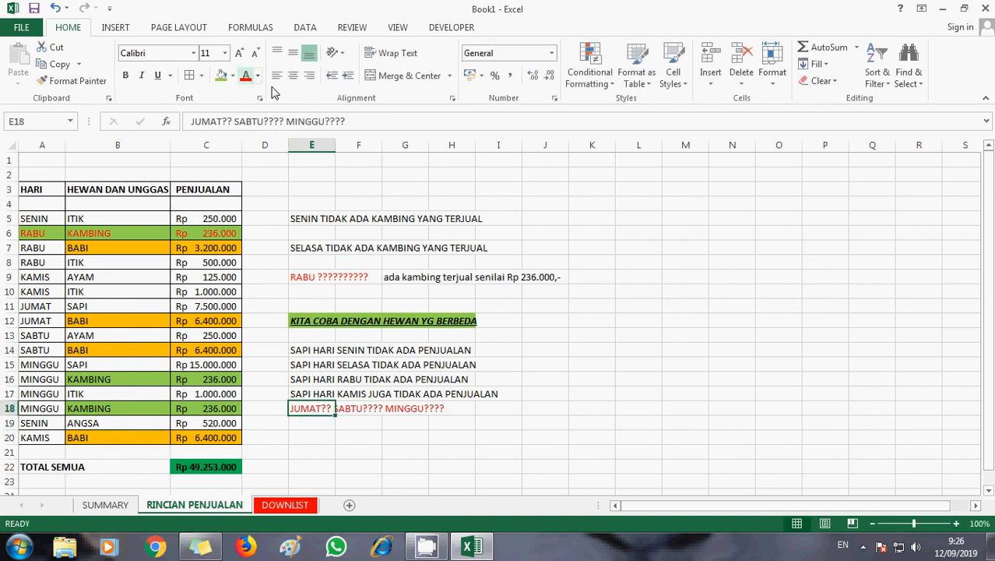
pyautogui.click(386, 412)
pyautogui.click(321, 427)
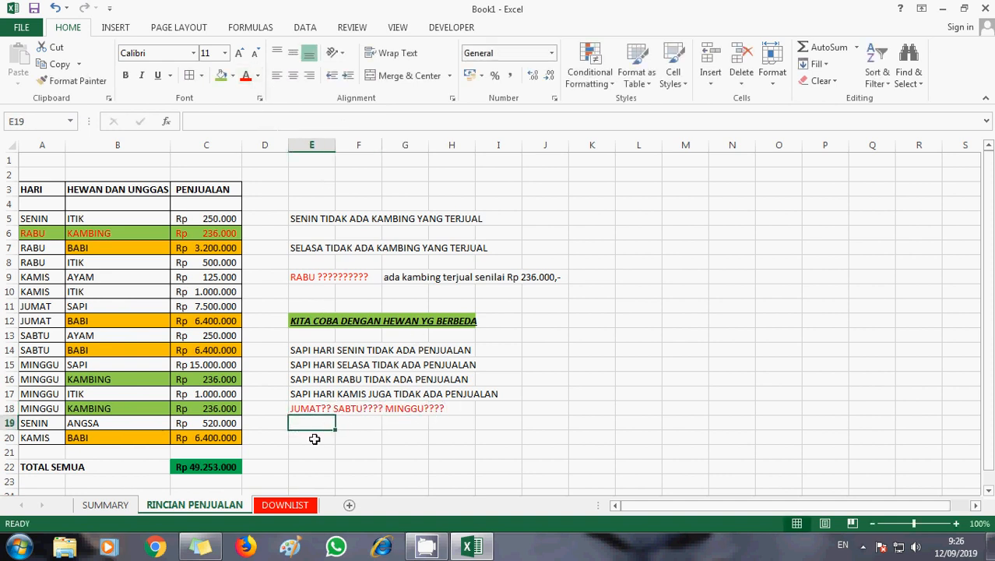
# Step: Enter the label "JUMAT" in cell E20, below the red note
pyautogui.click(314, 436)
pyautogui.write('JUMAT')
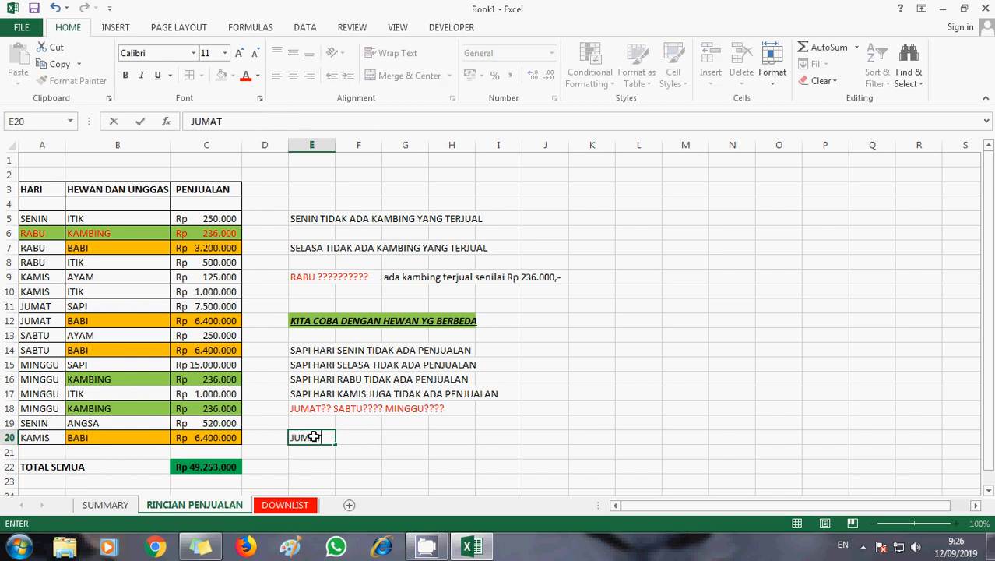
pyautogui.click(366, 436)
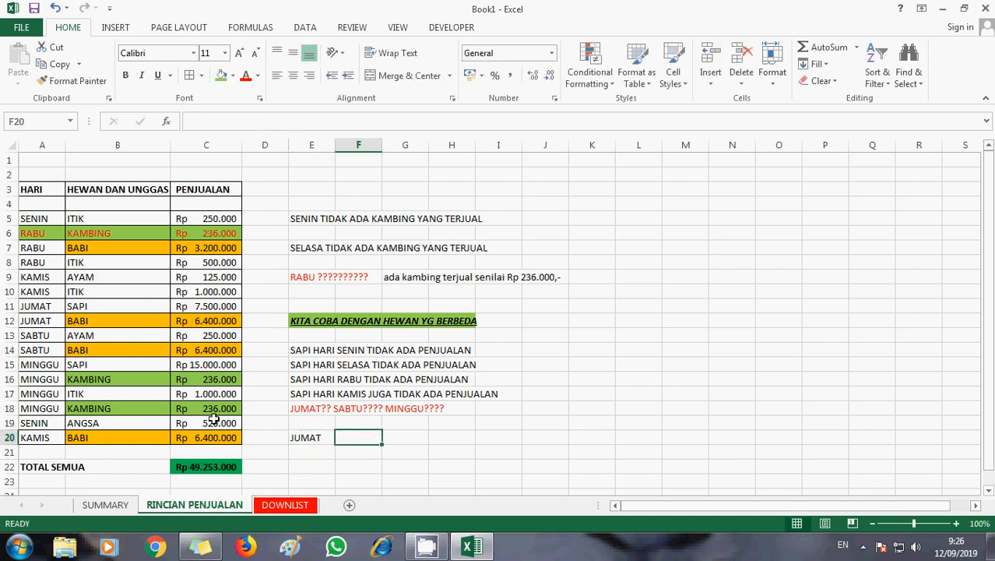
# Step: Recheck the SAPI total on the SUMMARY sheet by setting the day in A8 to KAMIS and back to JUMAT
pyautogui.click(105, 505)
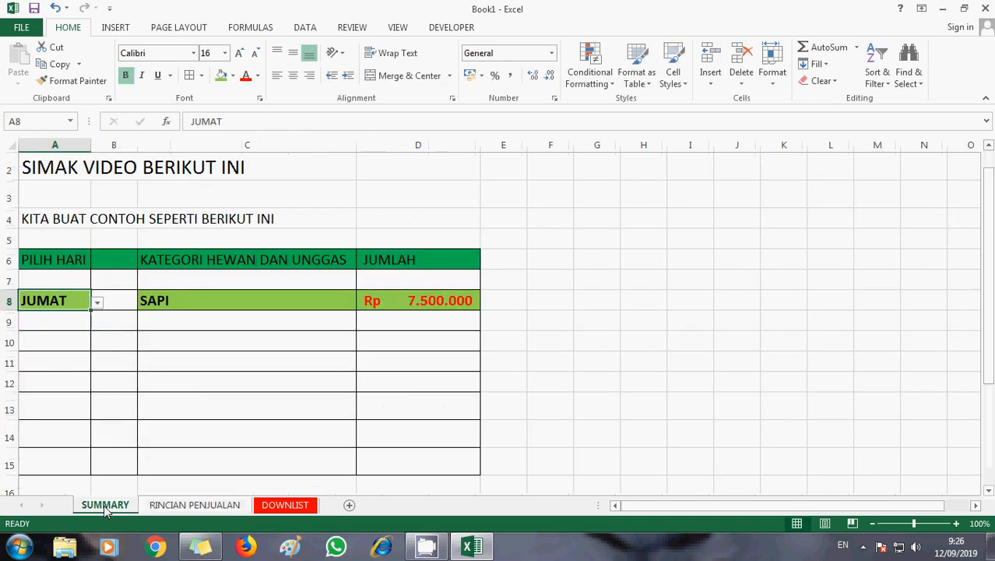
pyautogui.click(97, 303)
pyautogui.click(68, 343)
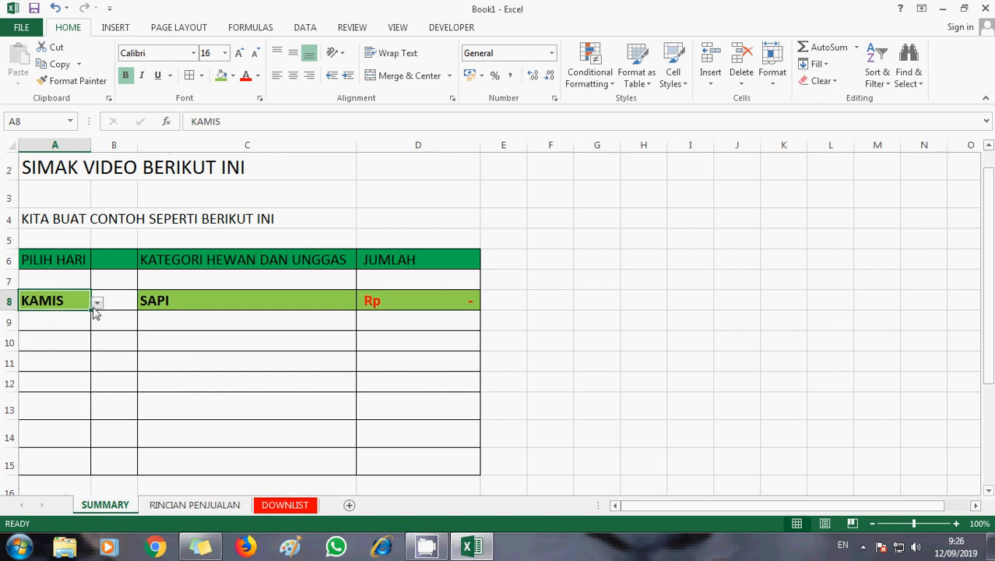
pyautogui.click(98, 304)
pyautogui.click(64, 353)
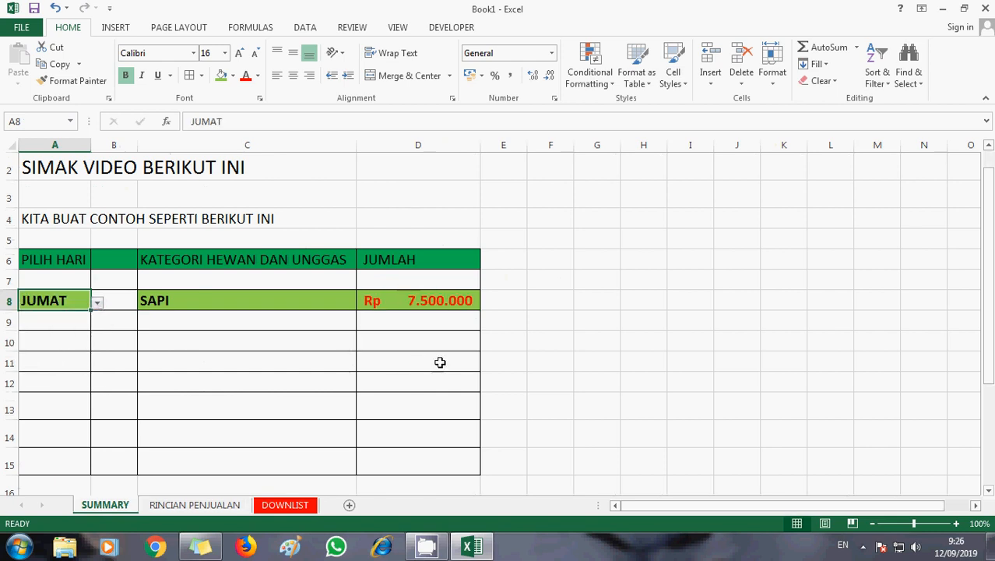
# Step: Enter 7500000 in F20 of the RINCIAN PENJUALAN sheet, beside JUMAT, and apply the Rp accounting format to it
pyautogui.click(200, 504)
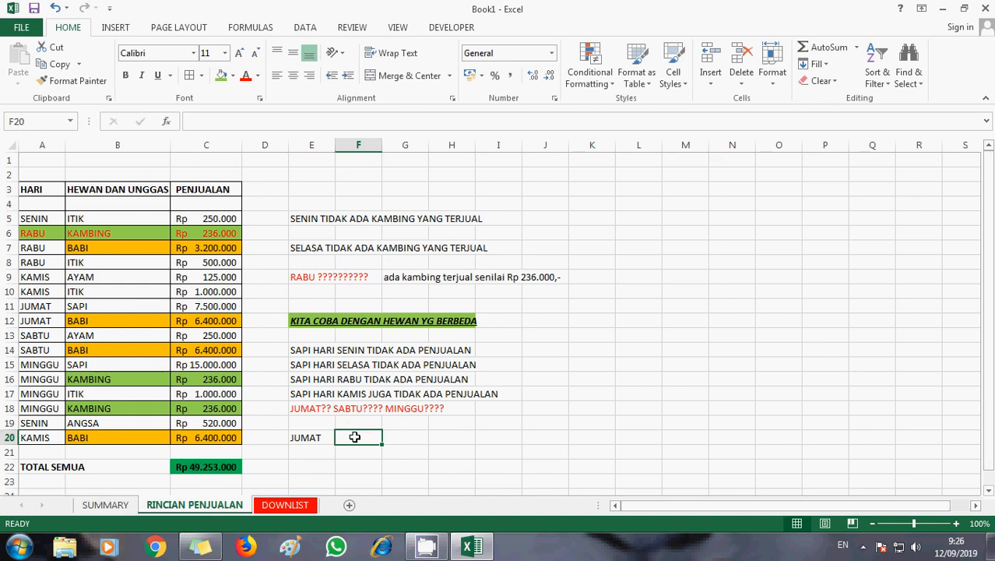
pyautogui.write('7500000')
pyautogui.press('Return')
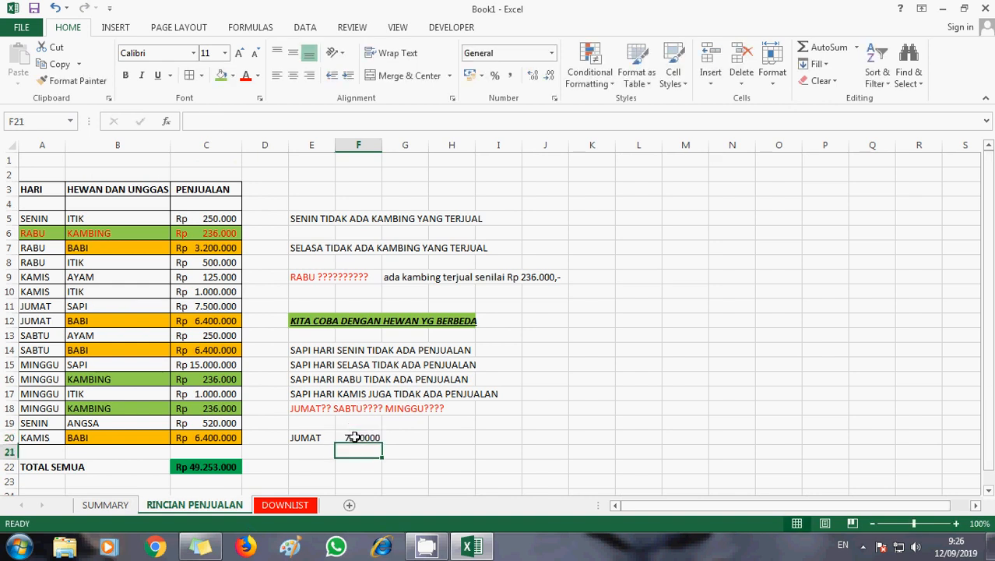
pyautogui.press('Up')
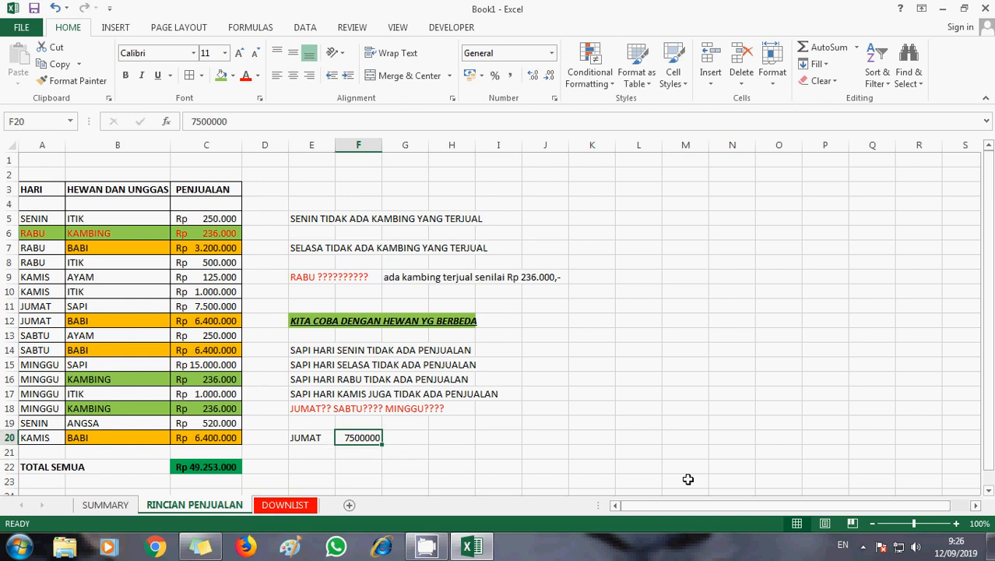
pyautogui.click(472, 77)
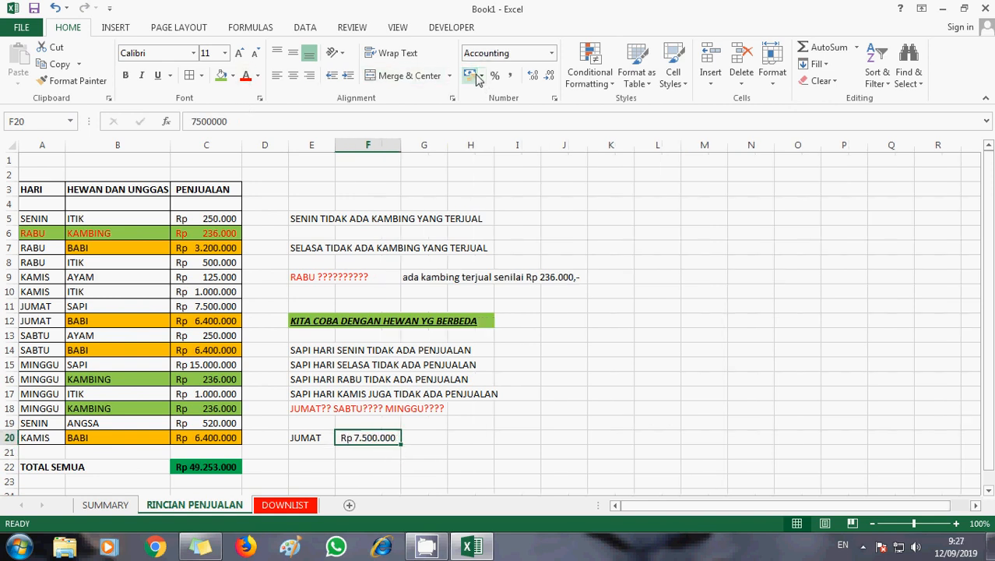
# Step: Enter the label "SABTU" in cell E21, below JUMAT
pyautogui.click(313, 453)
pyautogui.write('SABTU')
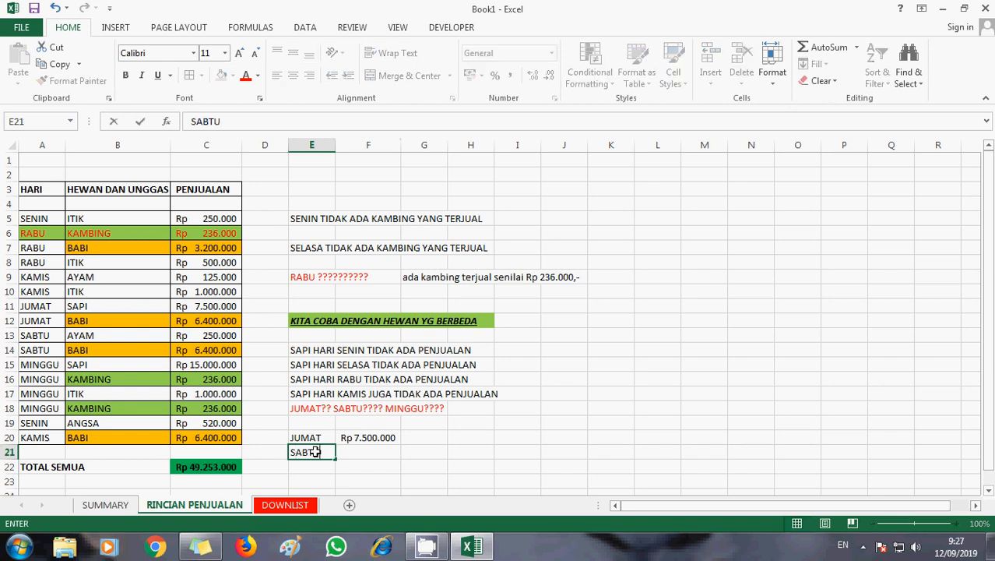
pyautogui.press('Return')
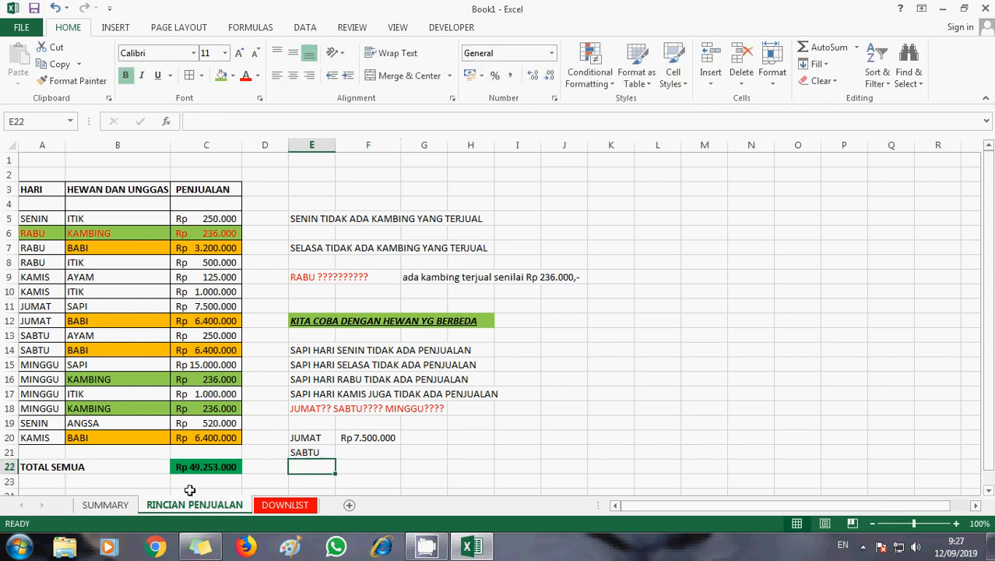
# Step: Check the SAPI total for SABTU by choosing that day in A8 of the SUMMARY sheet
pyautogui.click(105, 505)
pyautogui.click(97, 302)
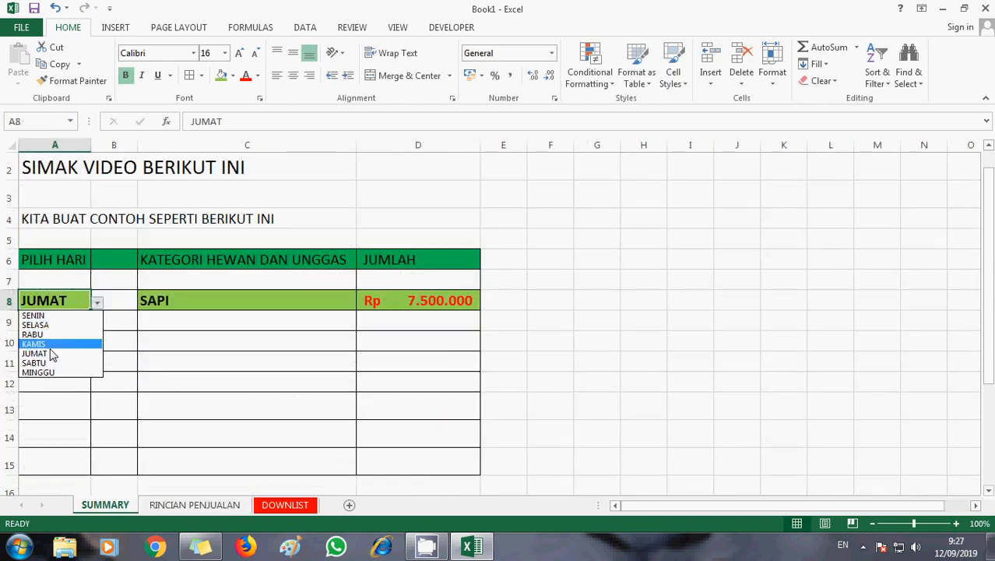
pyautogui.click(45, 363)
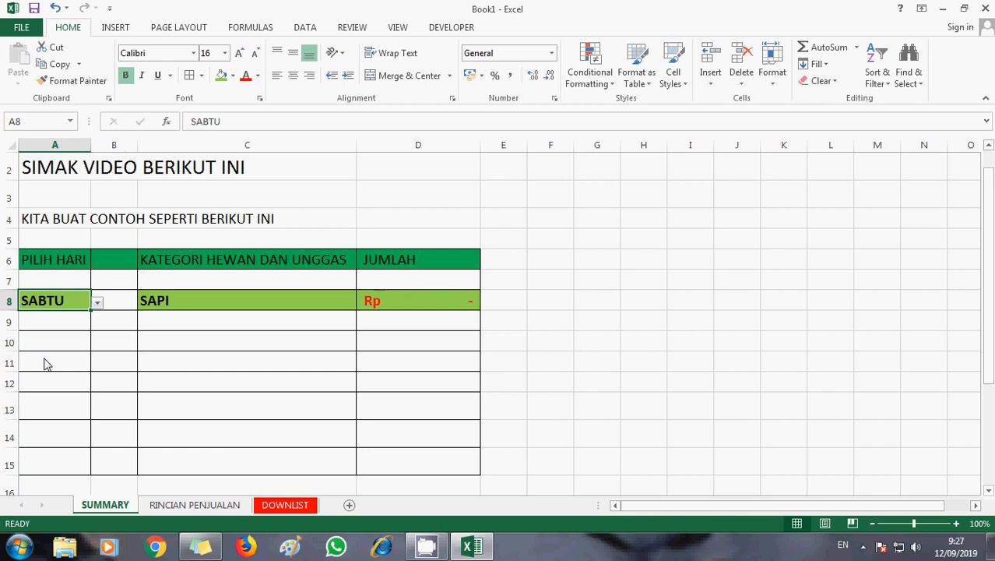
# Step: Enter "TIDAK ADA" in F21 of the RINCIAN PENJUALAN sheet, beside SABTU
pyautogui.click(175, 504)
pyautogui.click(370, 453)
pyautogui.write('T')
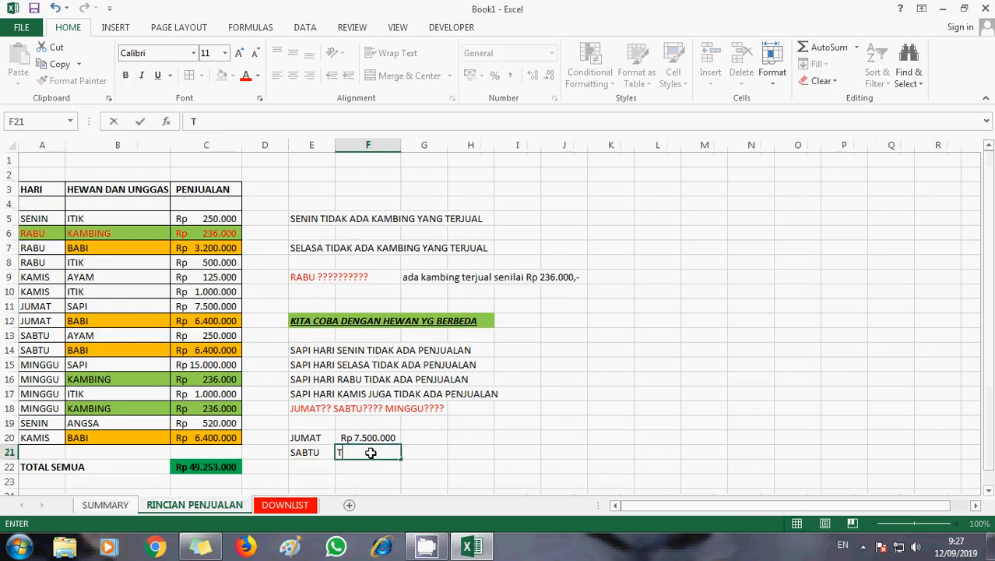
pyautogui.write('IDAK ADA')
pyautogui.press('Return')
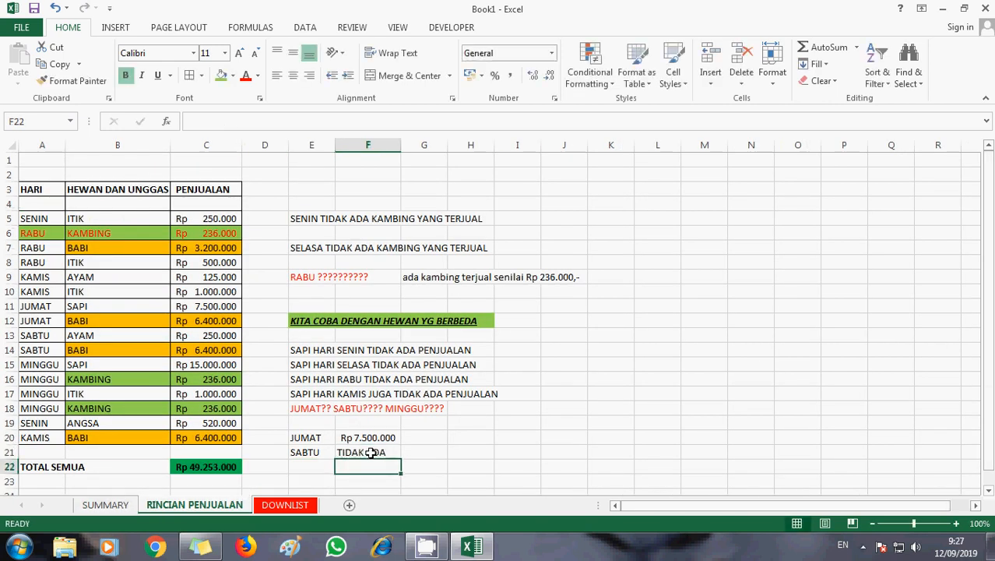
# Step: Enter the label "MINGGU" in cell E22, below SABTU
pyautogui.press('Left')
pyautogui.write('MINGGU')
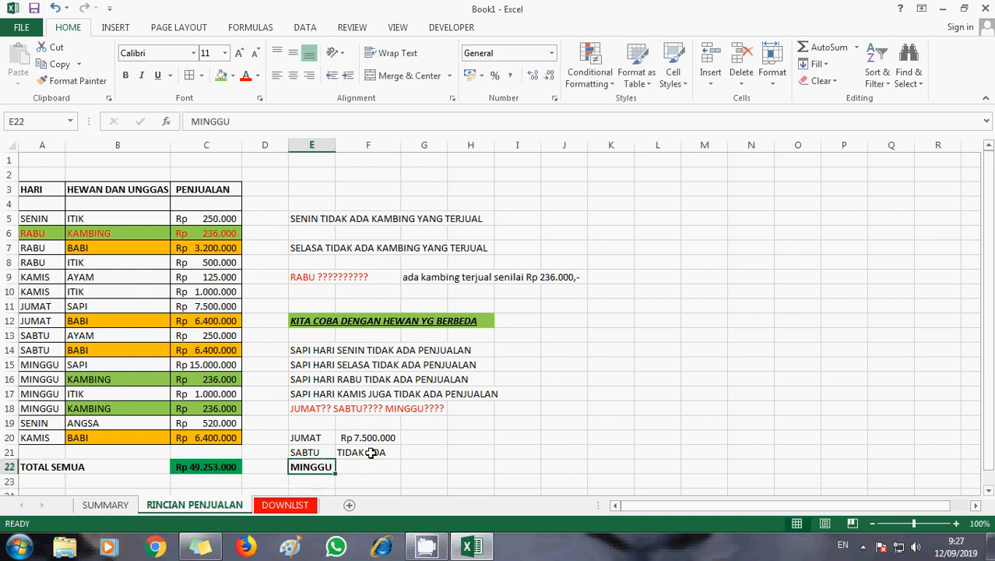
pyautogui.press('Right')
# Step: Set the day in A8 of the SUMMARY sheet to MINGGU to check the SAPI total
pyautogui.click(113, 508)
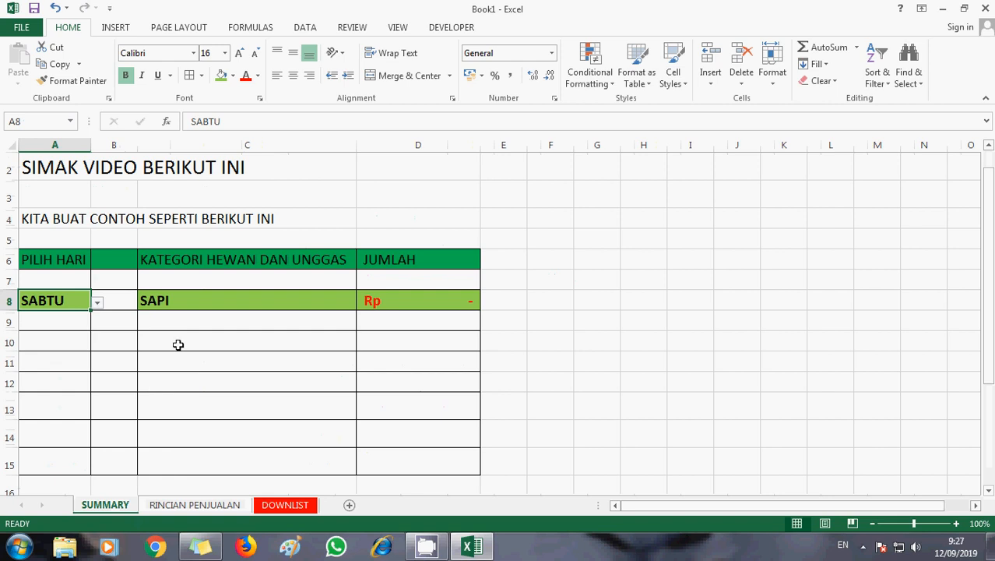
pyautogui.click(97, 302)
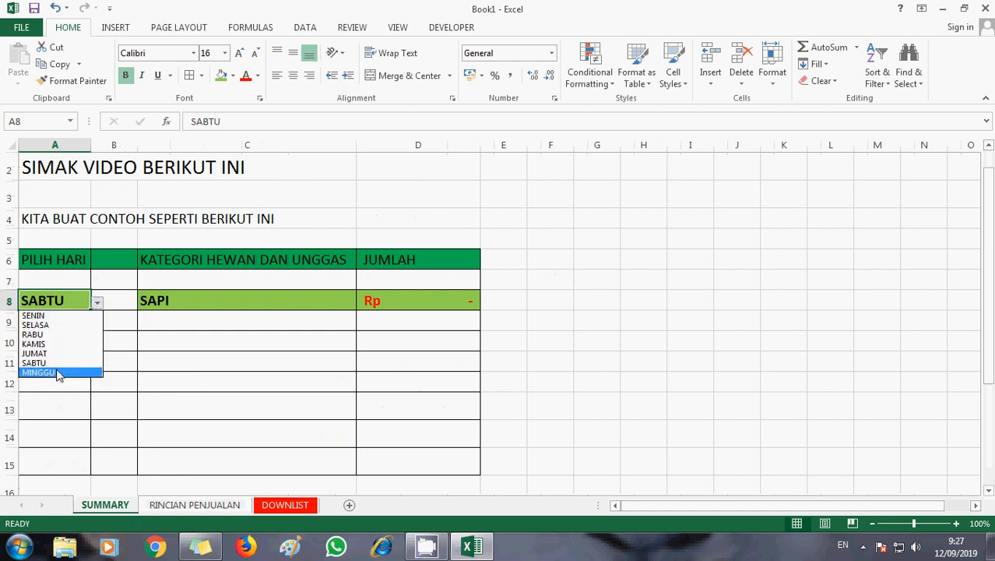
pyautogui.click(59, 372)
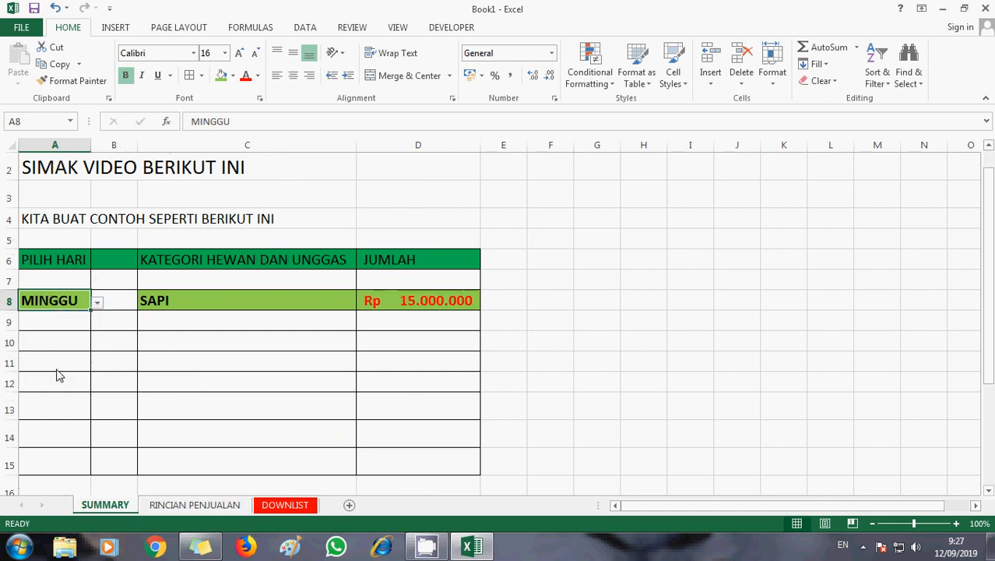
# Step: Enter 15000000 in F22 of the RINCIAN PENJUALAN sheet, beside MINGGU, and apply the Rp accounting format to it
pyautogui.click(191, 506)
pyautogui.write('15000000')
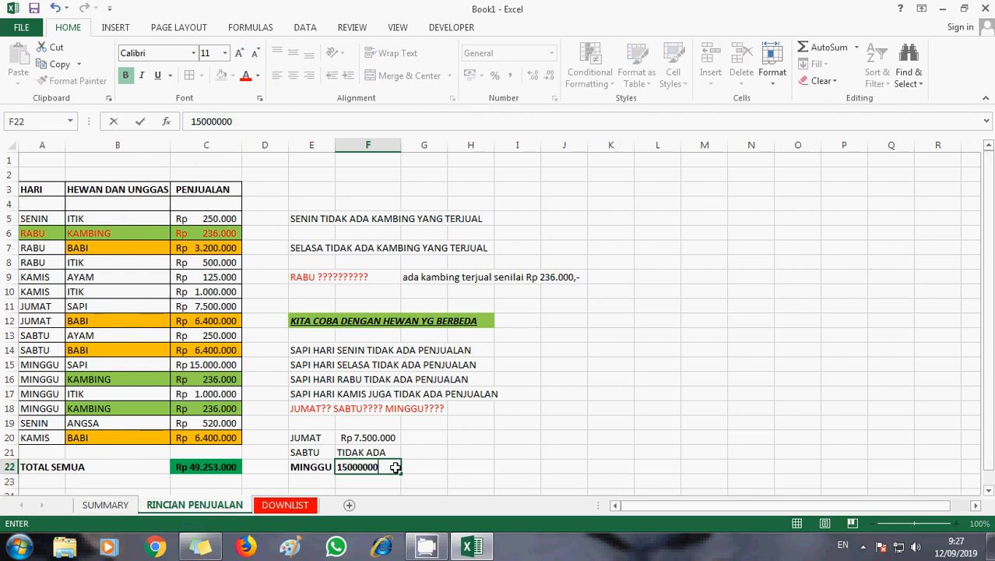
pyautogui.press('Return')
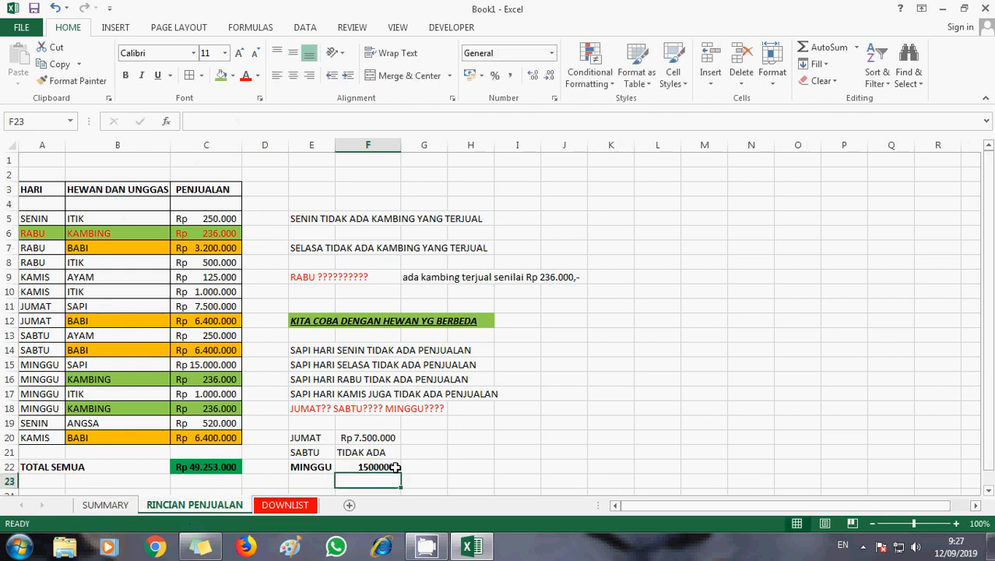
pyautogui.doubleClick(396, 466)
pyautogui.press('Escape')
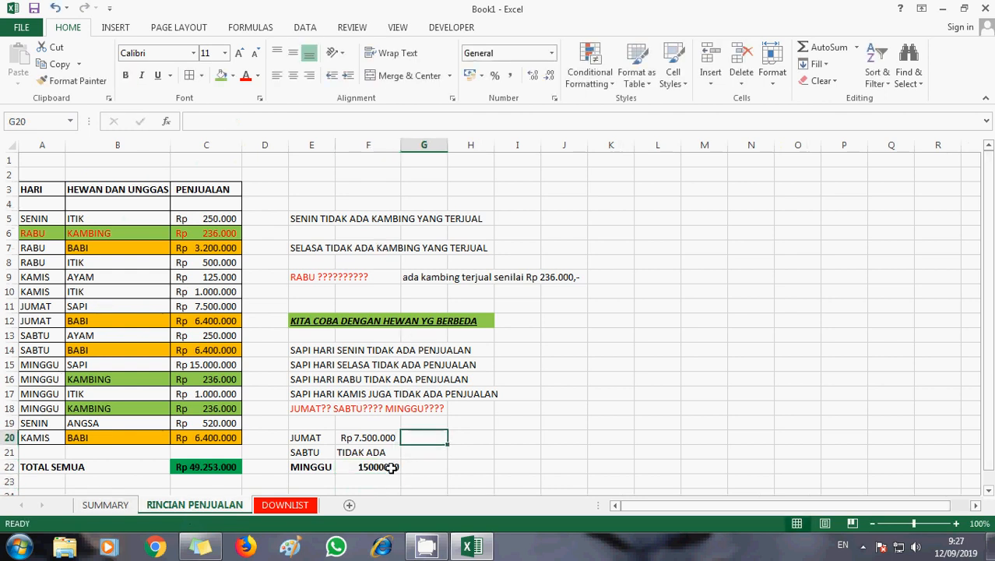
pyautogui.click(468, 76)
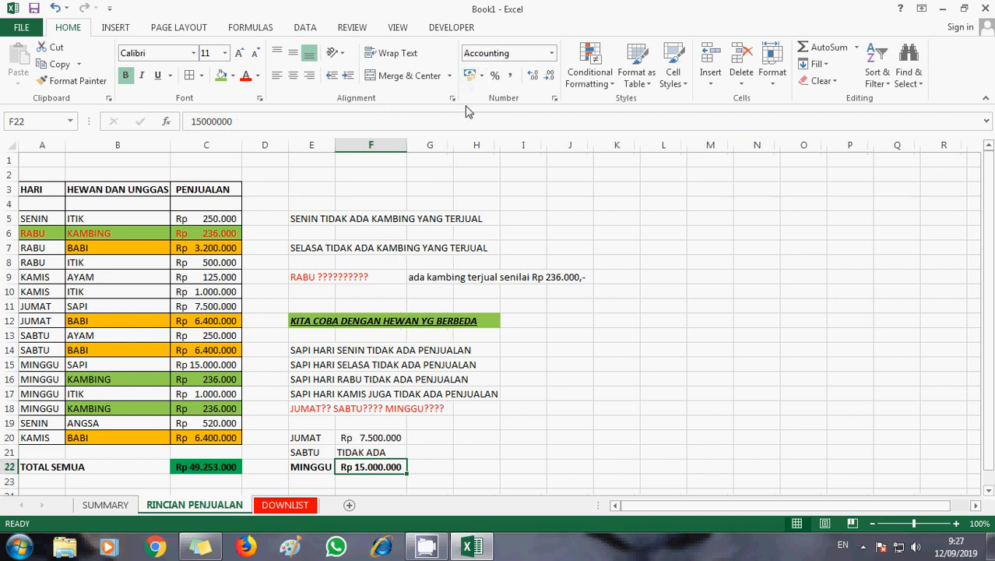
pyautogui.click(517, 378)
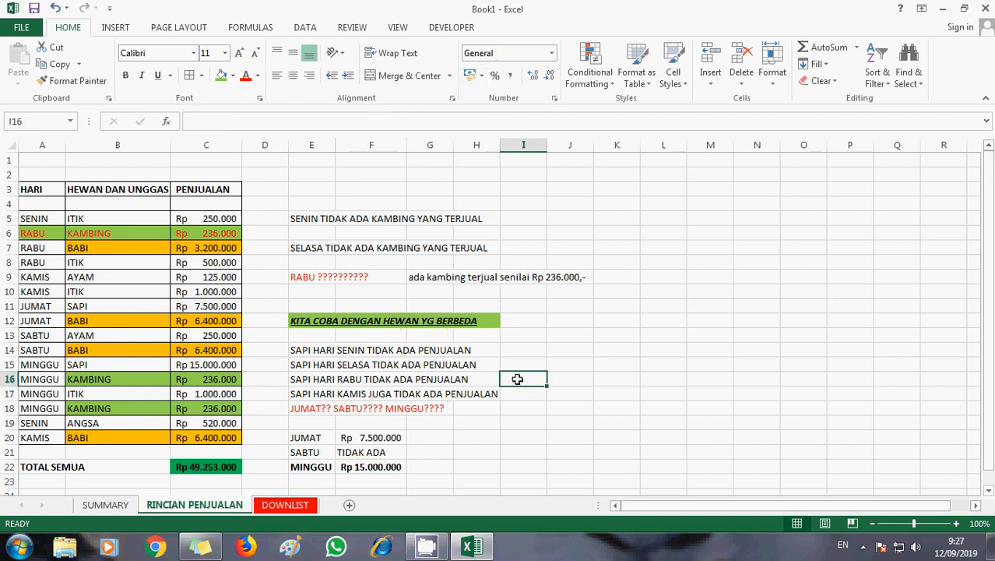
pyautogui.click(314, 483)
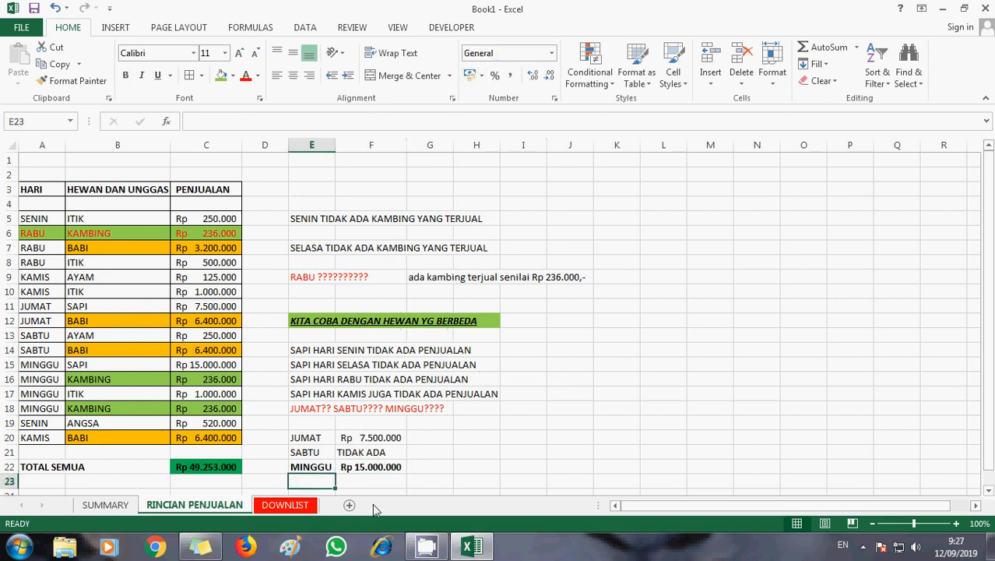
# Step: Draw a thick box border around the empty range L5:Q22 on the RINCIAN PENJUALAN sheet
pyautogui.click(656, 218)
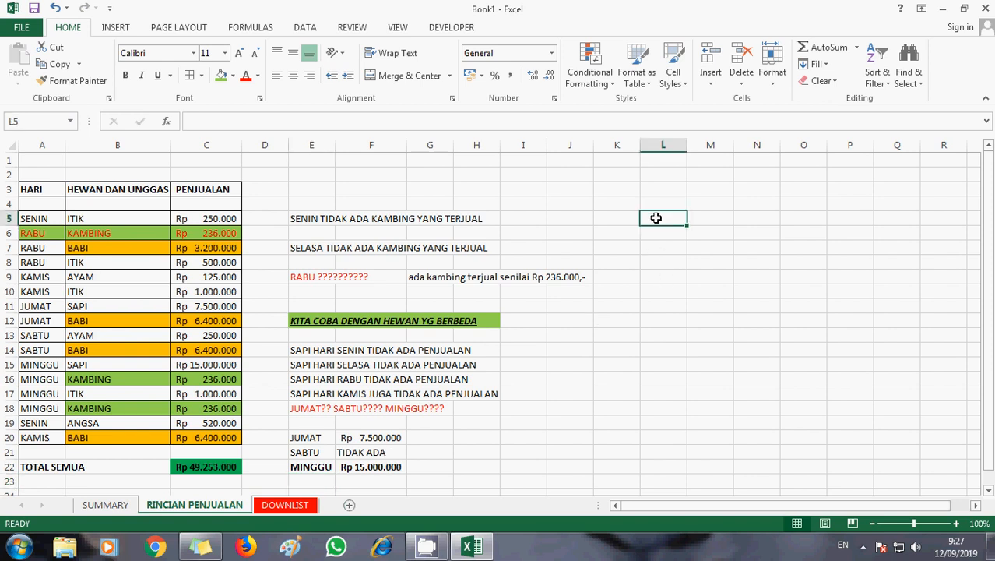
pyautogui.hotkey('shift', 'Down')
pyautogui.hotkey('shift', 'Down')
pyautogui.hotkey('shift', 'Down')
pyautogui.hotkey('shift', 'Down')
pyautogui.hotkey('shift', 'Down')
pyautogui.hotkey('shift', 'Down')
pyautogui.hotkey('shift', 'Down')
pyautogui.hotkey('shift', 'Down')
pyautogui.hotkey('shift', 'Down')
pyautogui.hotkey('shift', 'Down')
pyautogui.hotkey('shift', 'Down')
pyautogui.hotkey('shift', 'Down')
pyautogui.hotkey('shift', 'Down')
pyautogui.hotkey('shift', 'Down')
pyautogui.hotkey('shift', 'Down')
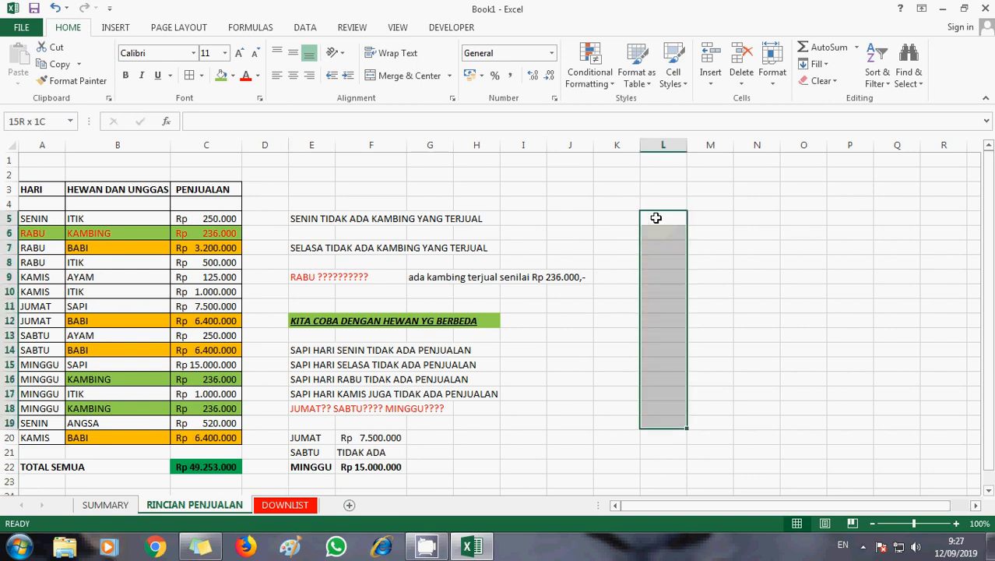
pyautogui.hotkey('shift', 'Down')
pyautogui.hotkey('shift', 'Down')
pyautogui.hotkey('shift', 'Right')
pyautogui.hotkey('shift', 'Right')
pyautogui.hotkey('shift', 'Right')
pyautogui.hotkey('shift', 'Right')
pyautogui.hotkey('shift', 'Right')
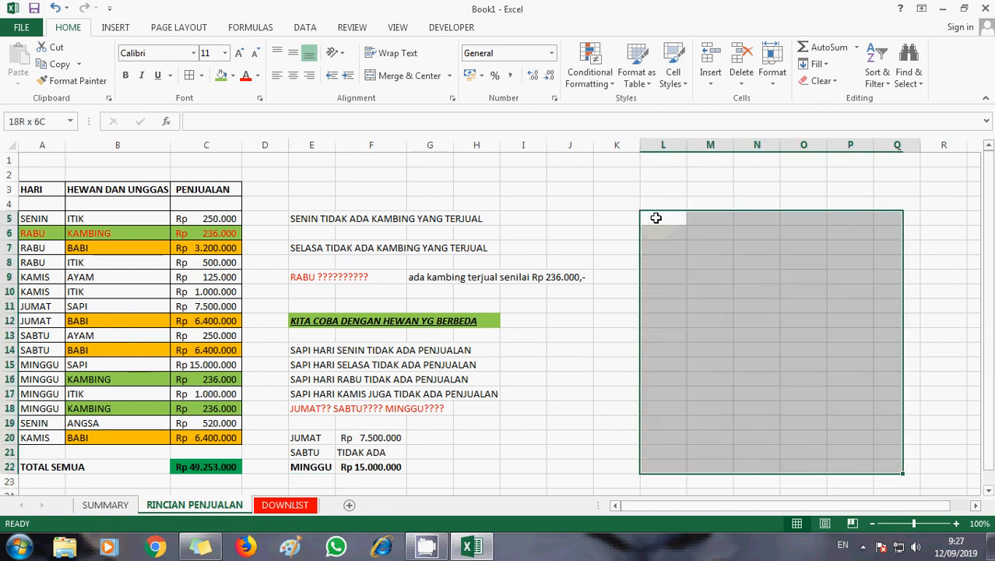
pyautogui.click(201, 74)
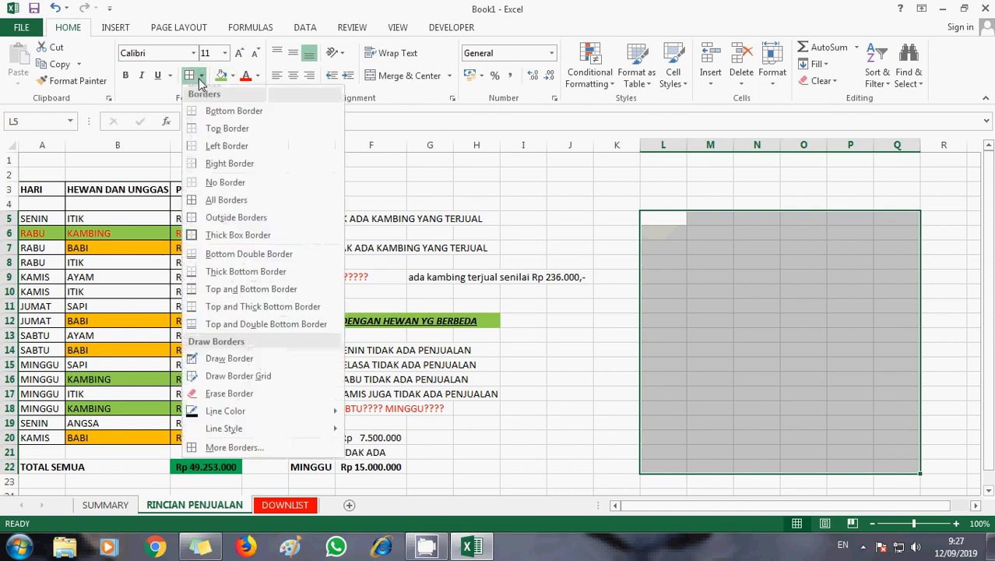
pyautogui.click(195, 234)
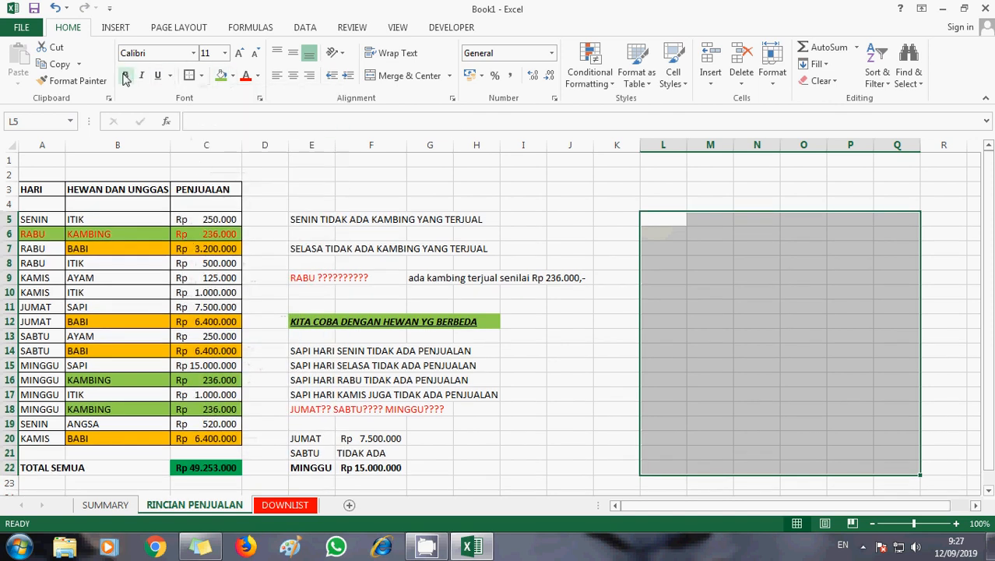
# Step: Format the text of the boxed range L5:Q22 as bold, standard blue, at font size 14
pyautogui.click(256, 76)
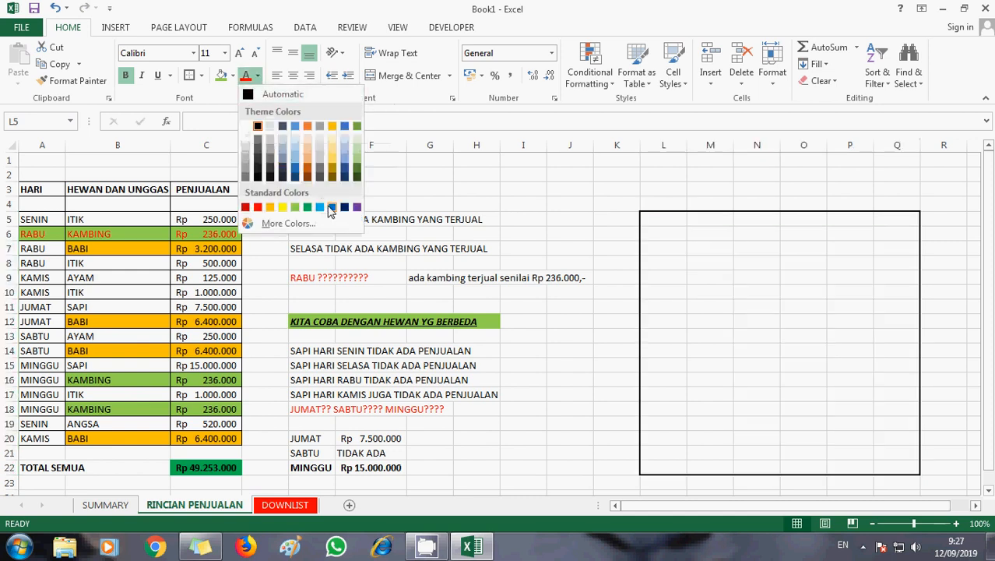
pyautogui.click(331, 209)
pyautogui.click(239, 53)
pyautogui.click(239, 53)
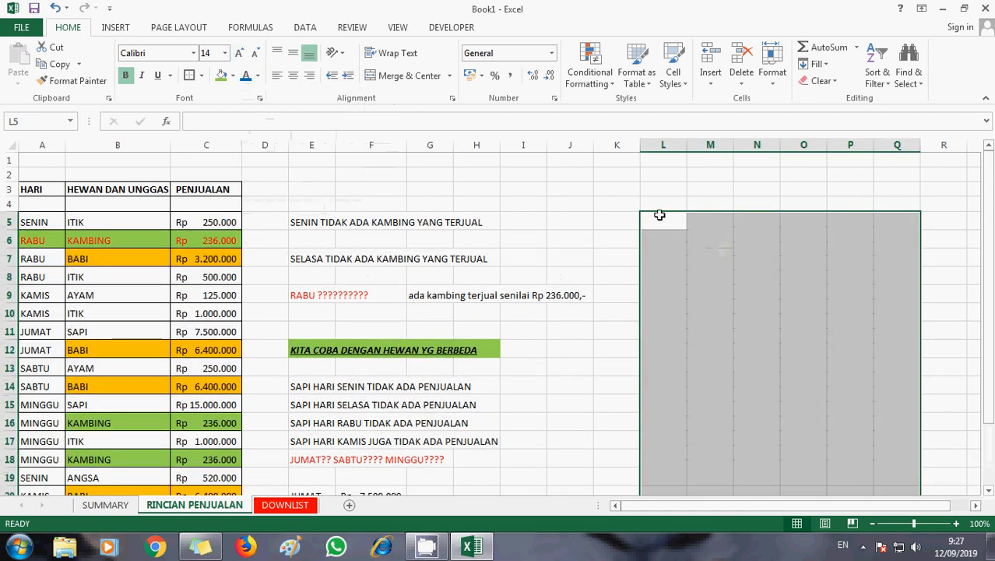
pyautogui.click(660, 215)
pyautogui.click(658, 240)
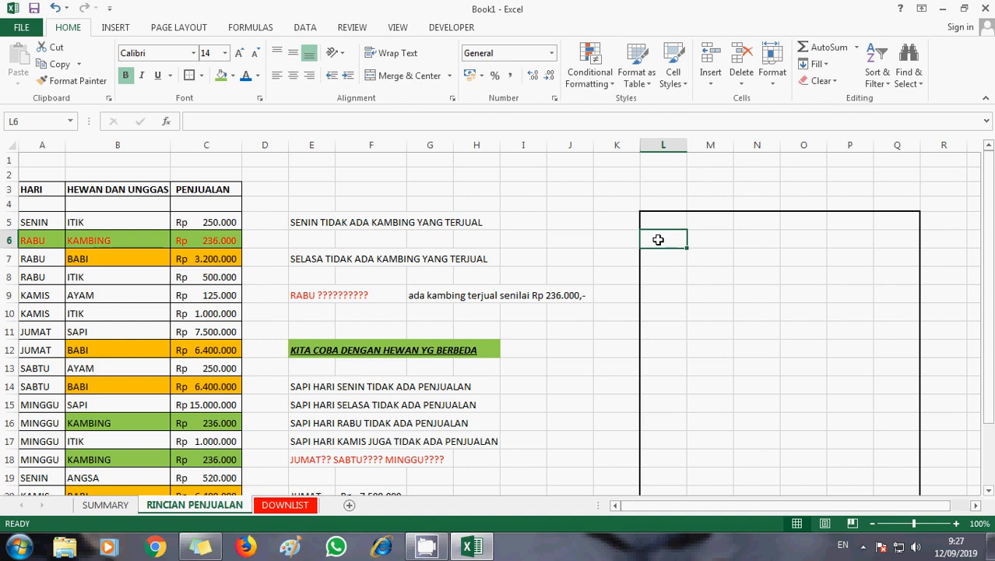
# Step: Enter "DEMIKIAN TUTORIAN DARI SAYA MENGENAI" in L6 as the first line of the closing note in the bordered box
pyautogui.write('DEMIKIAN')
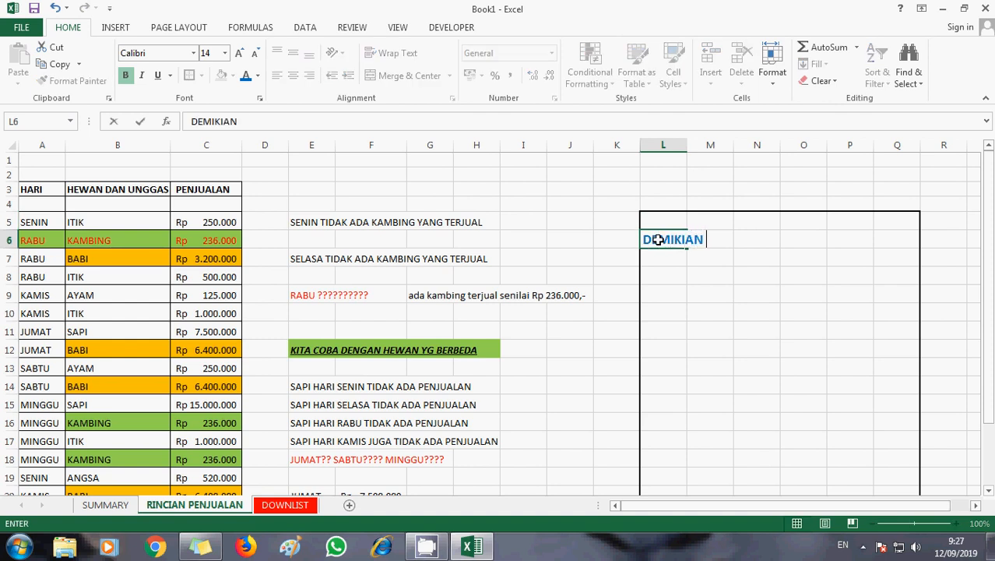
pyautogui.write(' TUTORIAN ')
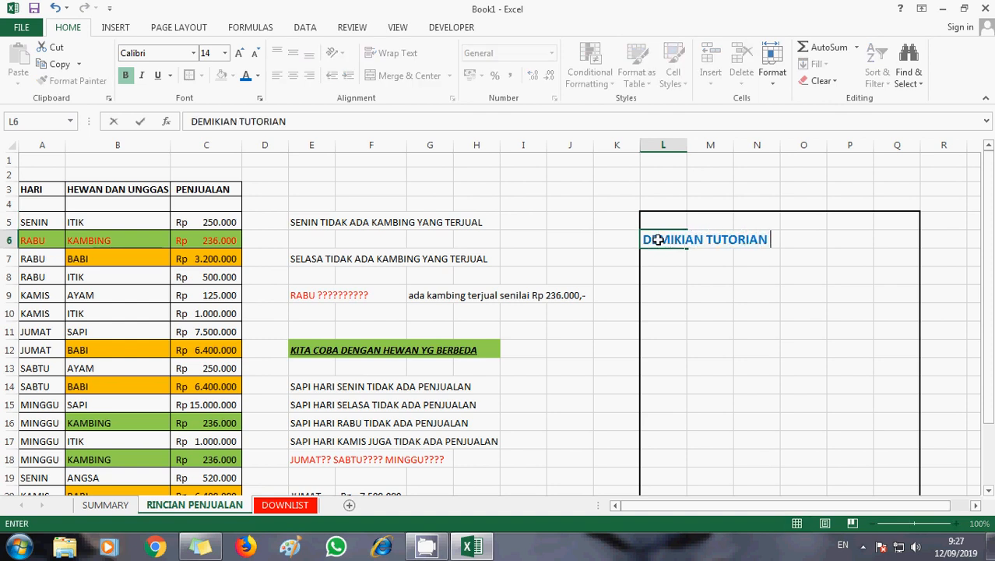
pyautogui.write('DARI SA')
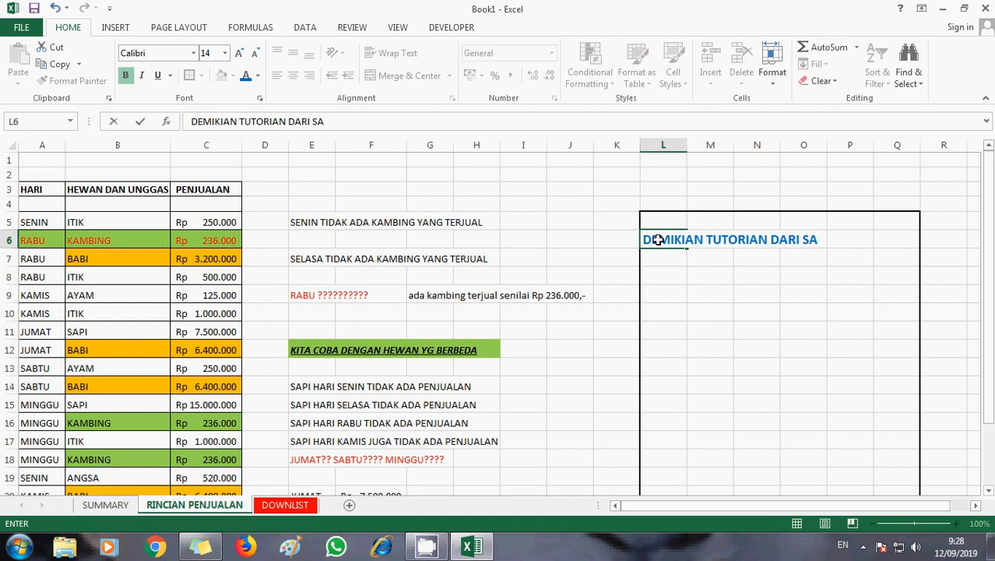
pyautogui.write('YA MENGENAI')
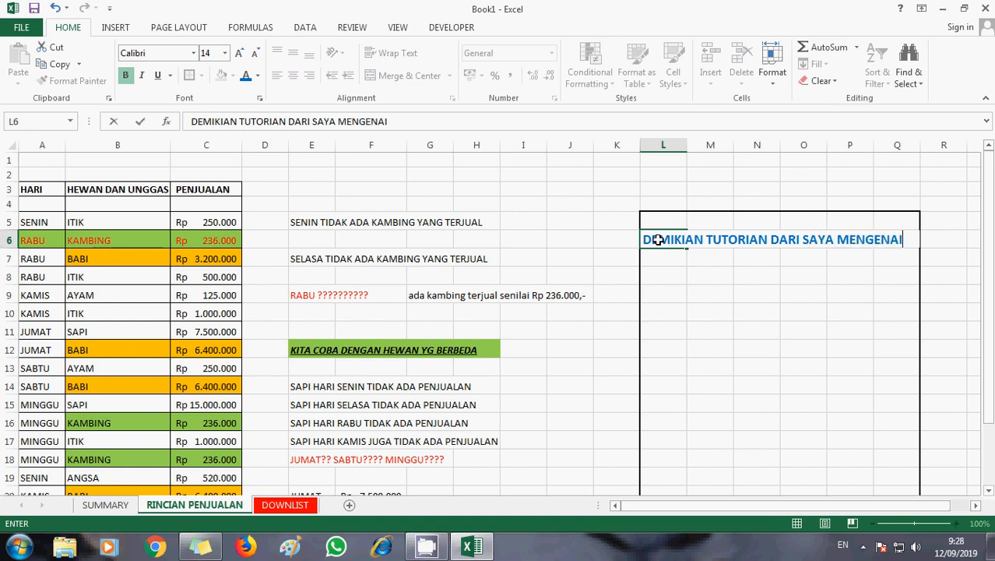
pyautogui.write(' FUNGSI S')
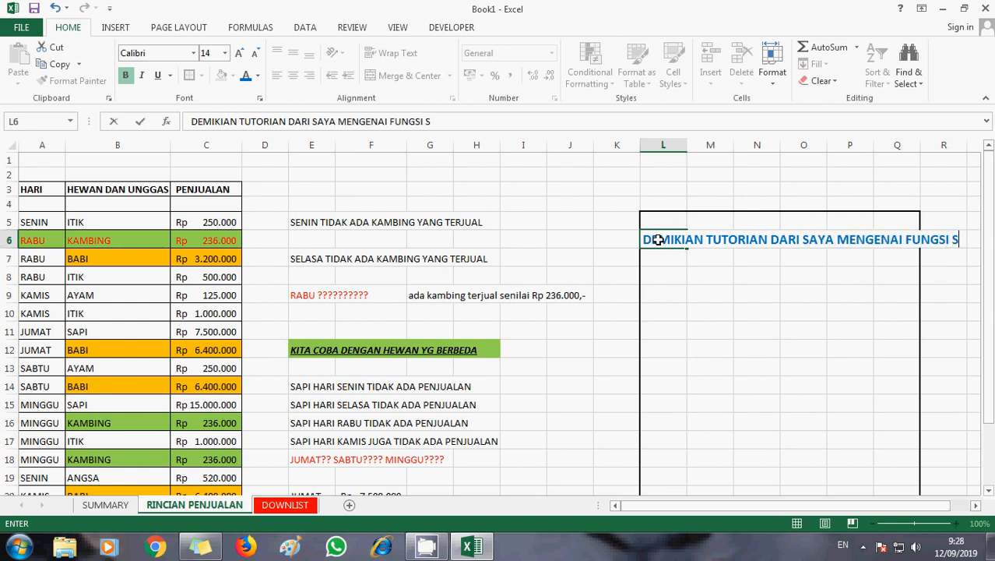
pyautogui.write('UMIFS')
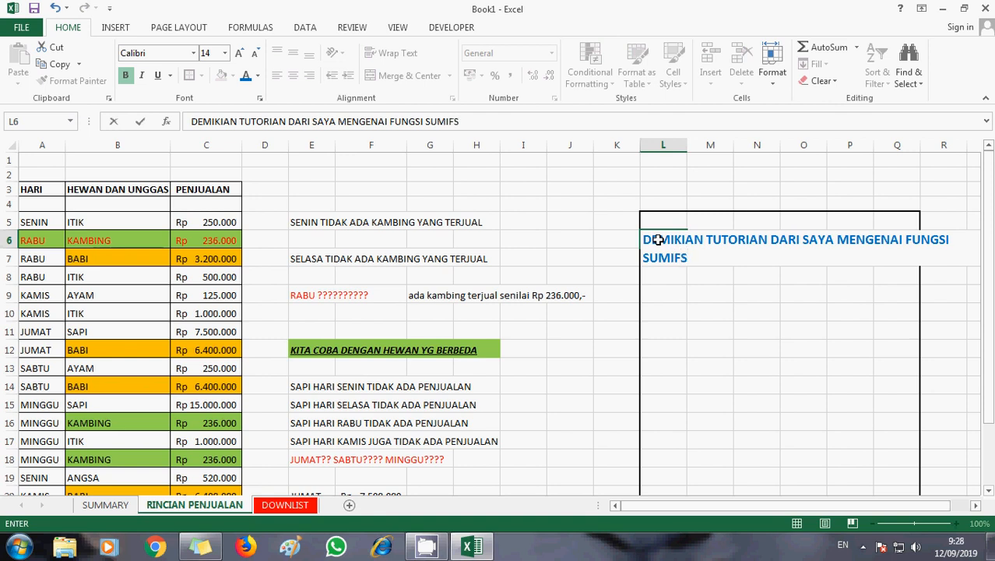
pyautogui.press('BackSpace')
pyautogui.press('BackSpace')
pyautogui.press('BackSpace')
pyautogui.press('BackSpace')
pyautogui.press('BackSpace')
pyautogui.press('BackSpace')
pyautogui.press('BackSpace')
pyautogui.press('BackSpace')
pyautogui.press('BackSpace')
pyautogui.press('BackSpace')
pyautogui.press('BackSpace')
pyautogui.press('BackSpace')
pyautogui.press('BackSpace')
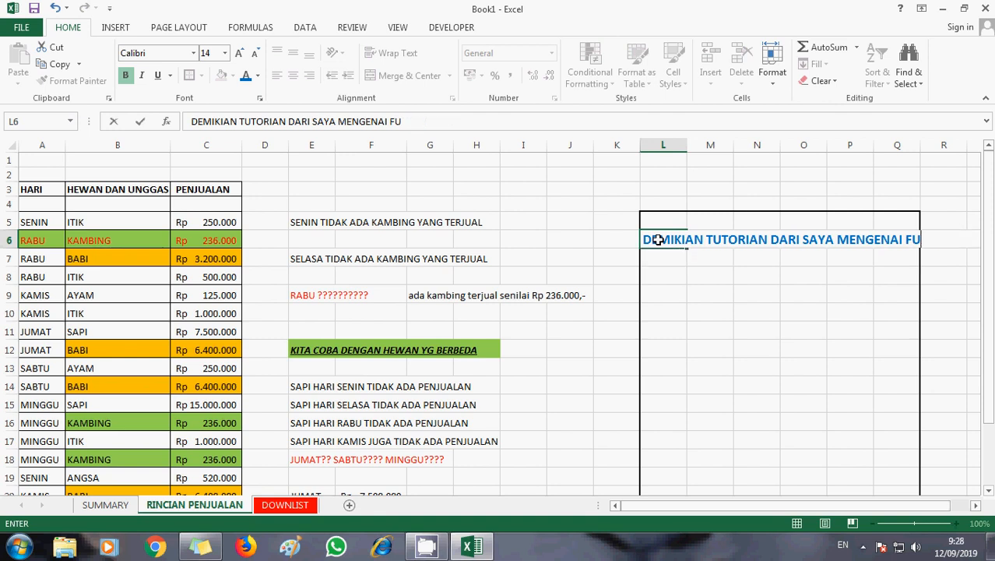
pyautogui.press('Return')
# Step: Enter "FUNGSI SUMIFS DALAM PROGRAM EXCEL" in L7 as the second line of the closing note
pyautogui.write('FU')
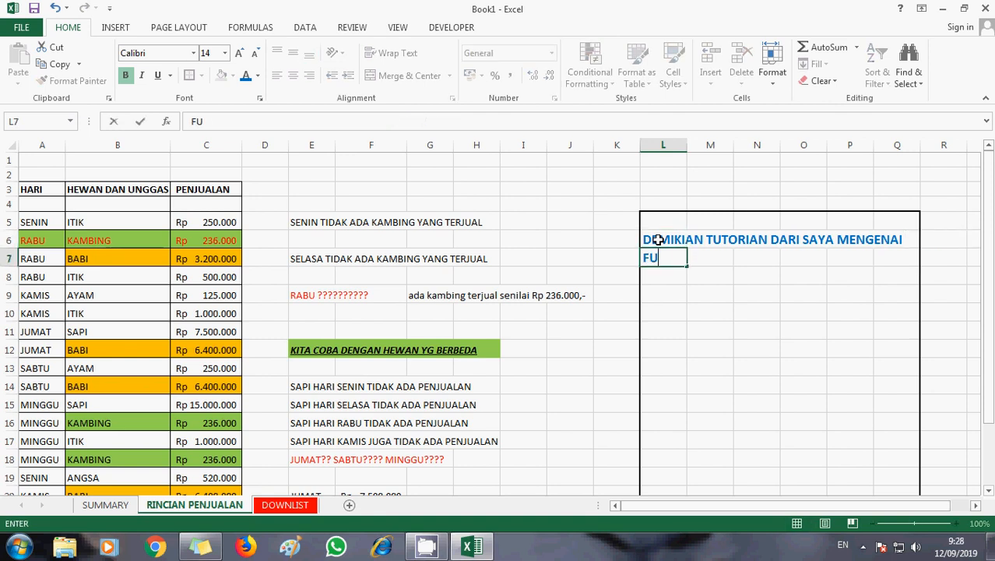
pyautogui.write('NGSI SUMIFS')
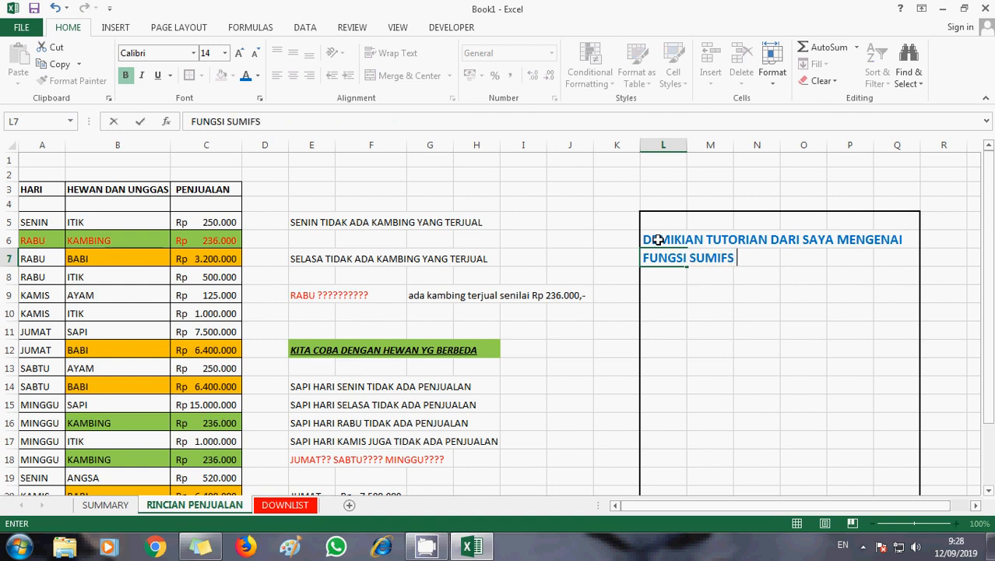
pyautogui.write(' DALAM ')
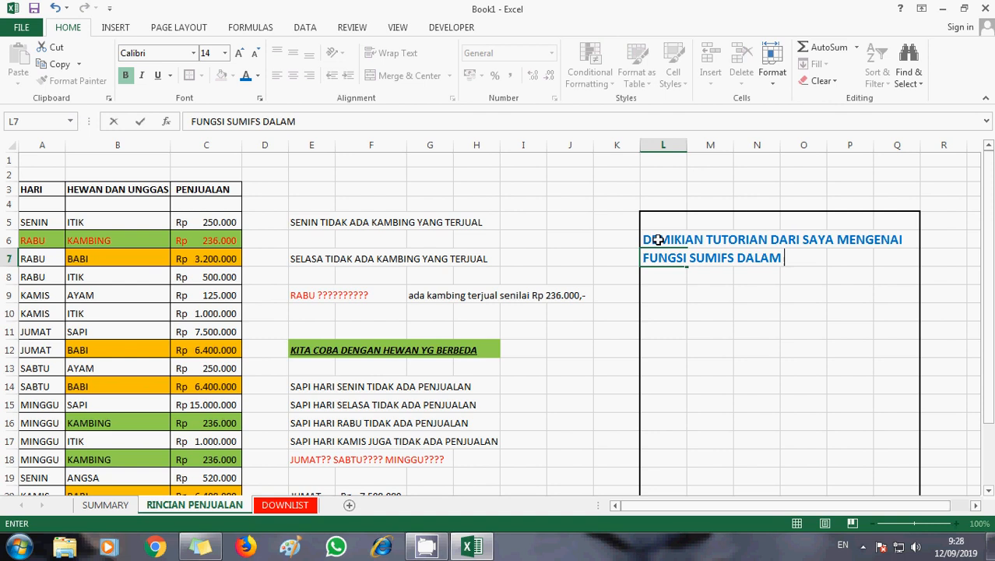
pyautogui.write('PROGRAM E')
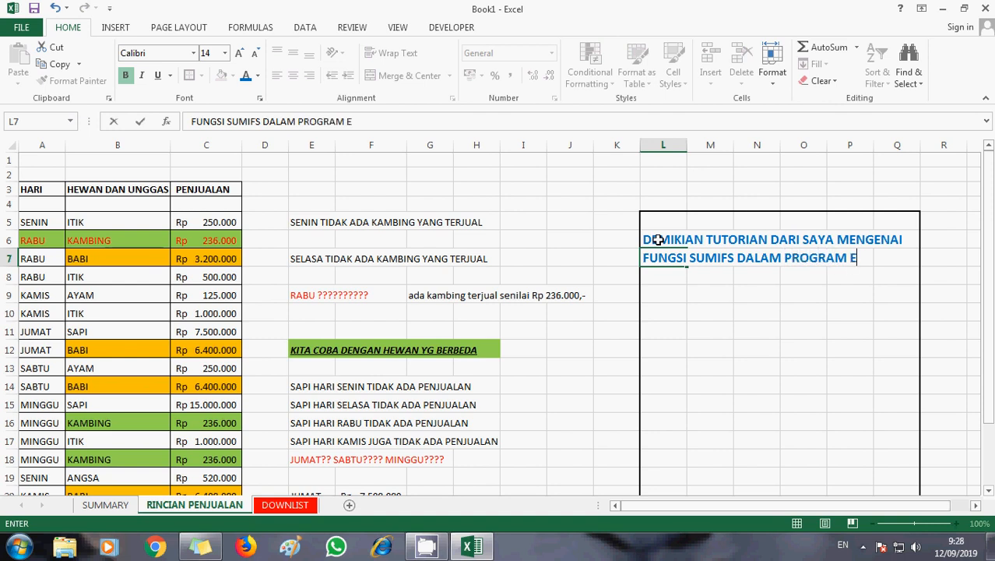
pyautogui.write('XCEL ')
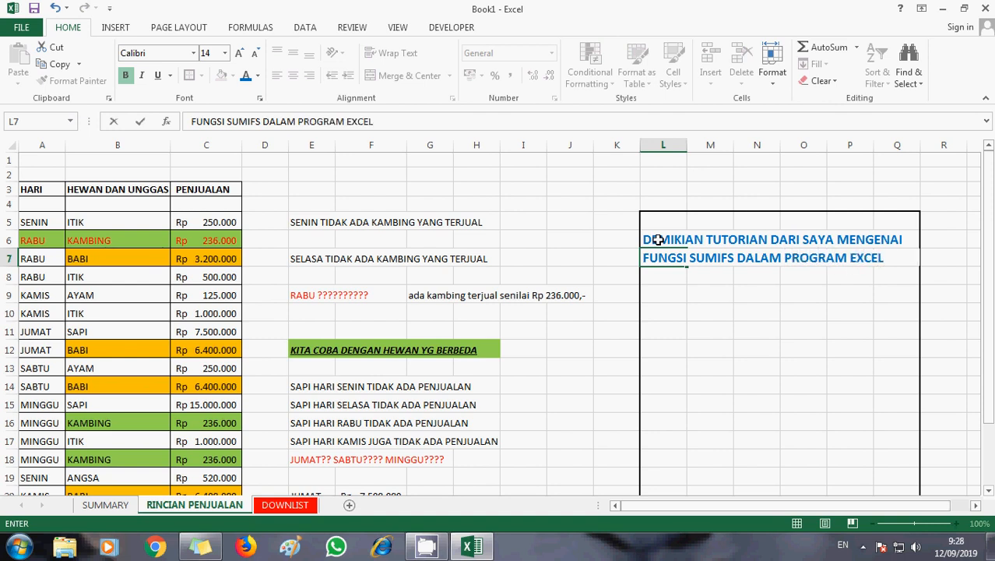
pyautogui.write('DI')
pyautogui.press('BackSpace')
pyautogui.press('Return')
# Step: Continue the closing note in L8 with the line "DI MANA KEGUNAANNYA UTK MEMPERMUDAH"
pyautogui.write('DI MANA ')
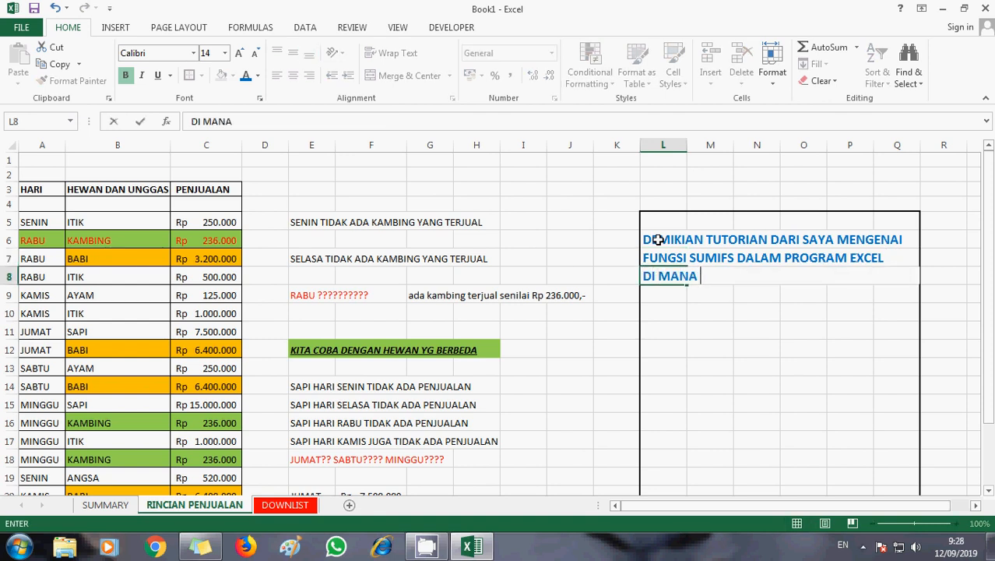
pyautogui.write('KEGU')
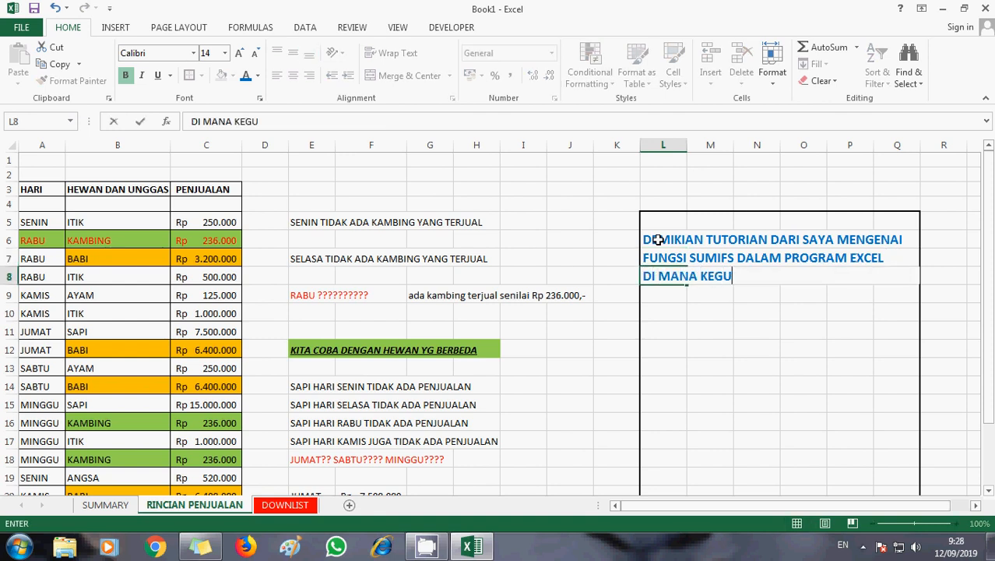
pyautogui.write('NAANNYA U')
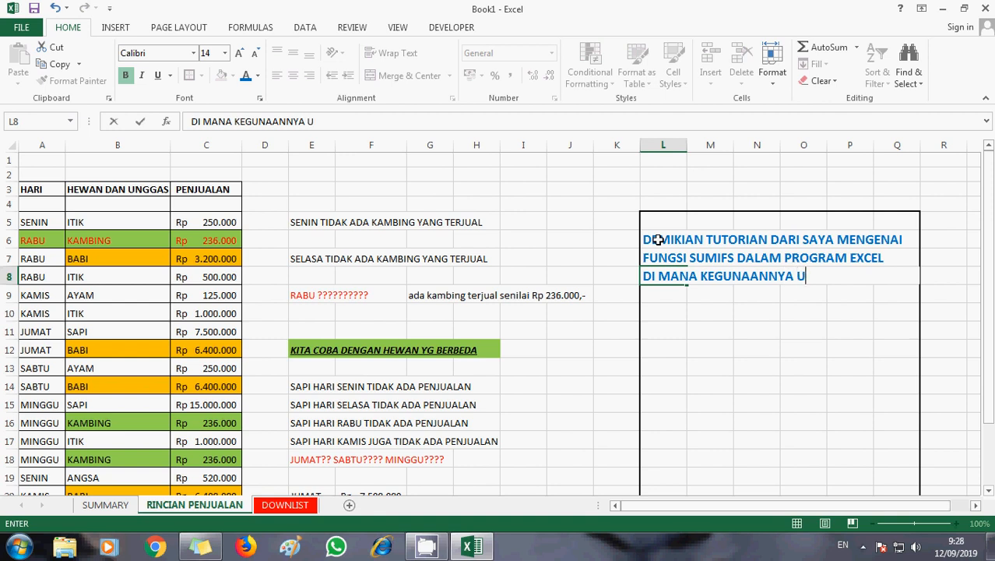
pyautogui.write('TK MEMPER')
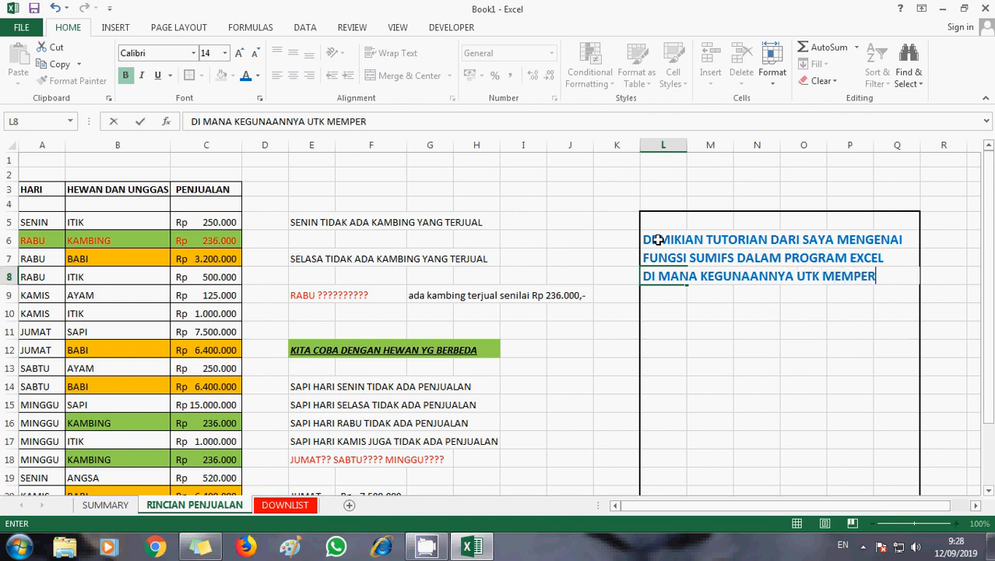
pyautogui.write('MUDAH')
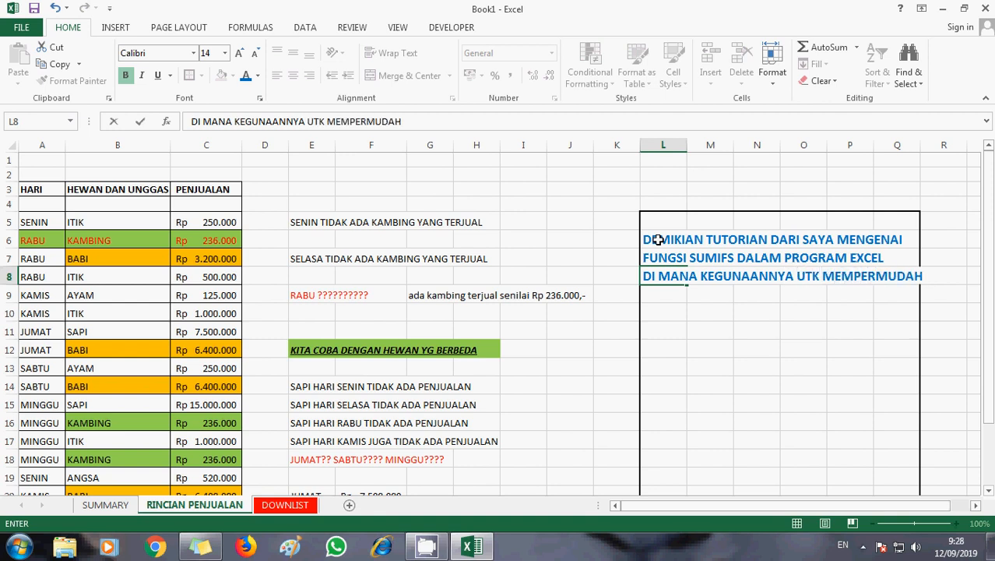
pyautogui.press('Return')
# Step: Add the line "KITA DALAM MENGHITUNG KATEGORI" to the closing note in L9
pyautogui.write('KITA DALAM ')
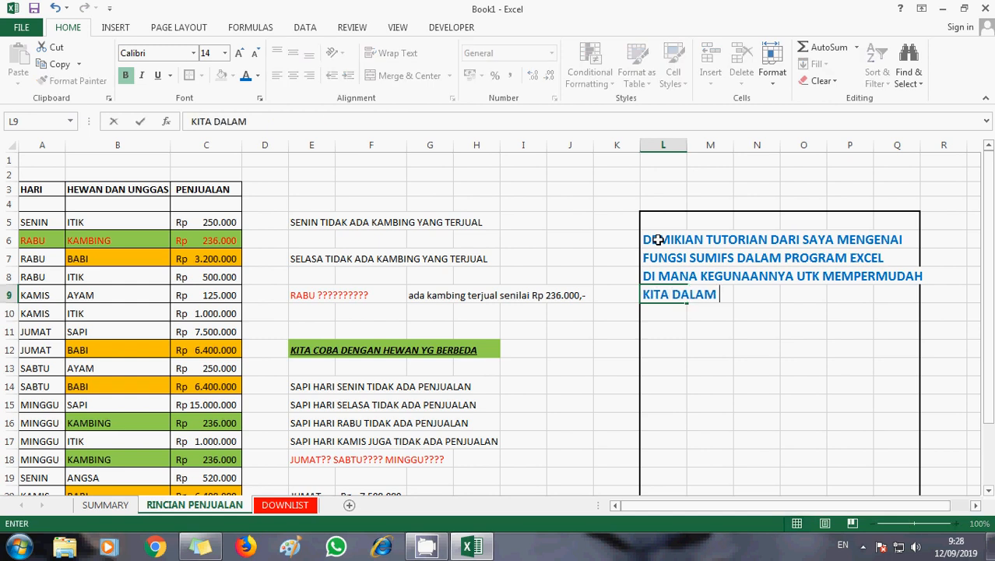
pyautogui.write('MENGH')
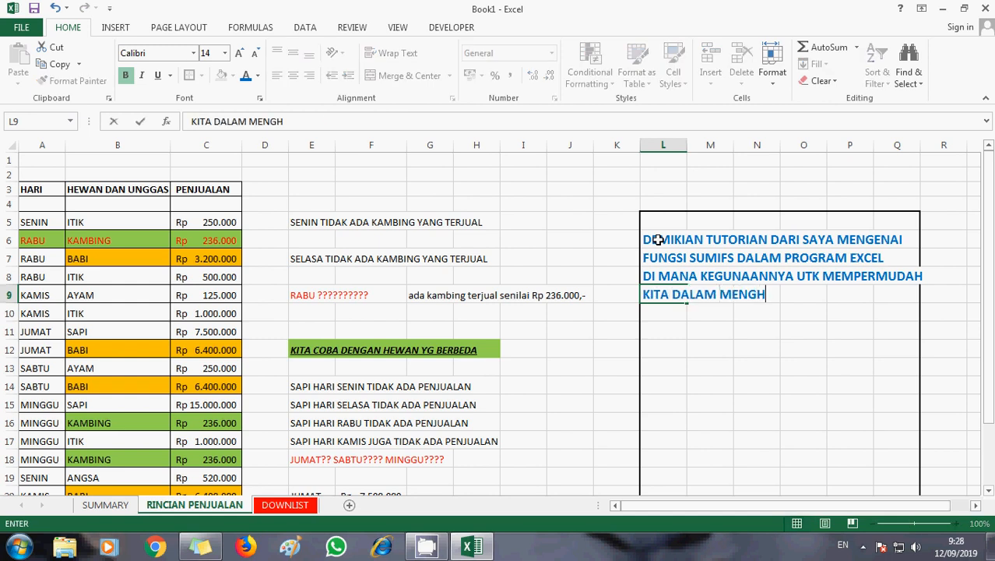
pyautogui.write('ITUNG')
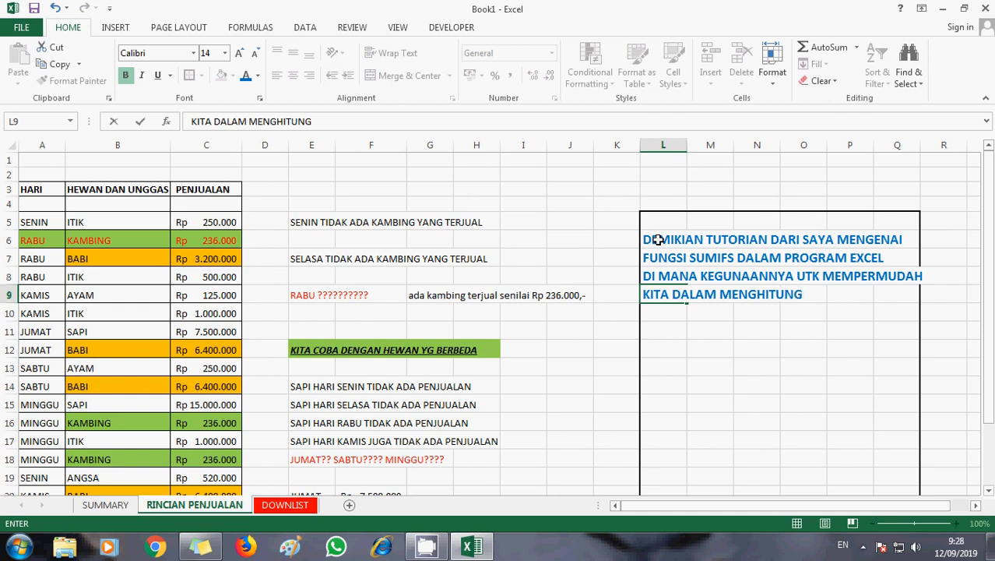
pyautogui.write(' KATEGORI')
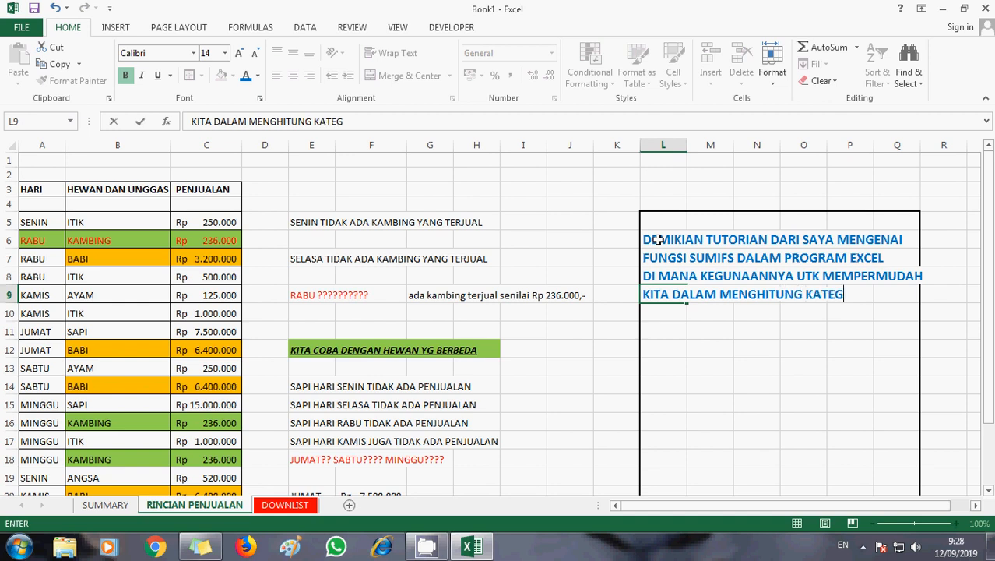
pyautogui.hotkey('ctrl', 'Return')
pyautogui.press('Down')
# Step: Enter "SEHIMGGA WAKTU SEMAKIN CEPAT , EFISIEN" in L10 as the next line of the closing note
pyautogui.write('SE')
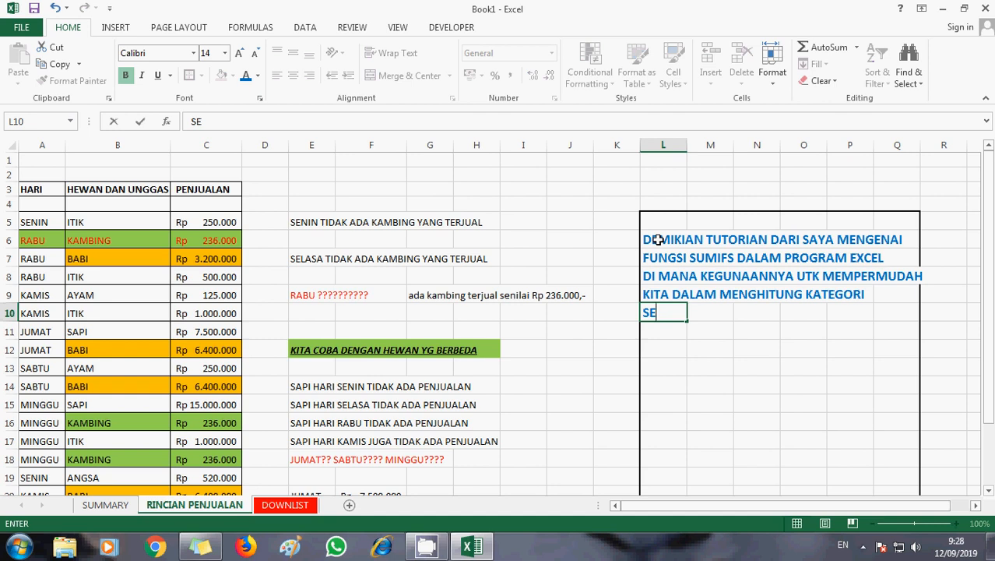
pyautogui.write('HIMGGA WAKTU ')
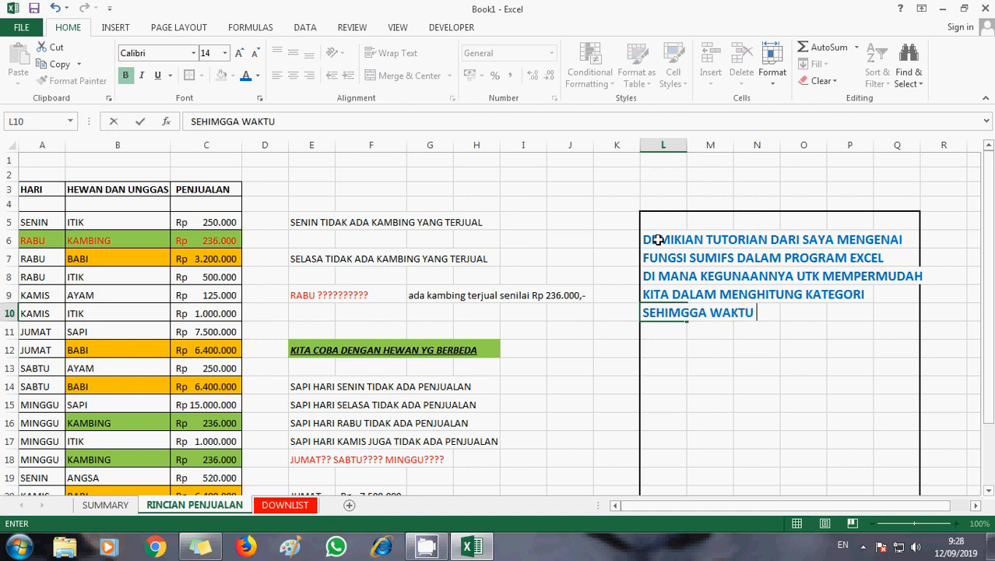
pyautogui.write('SEMAKIN ')
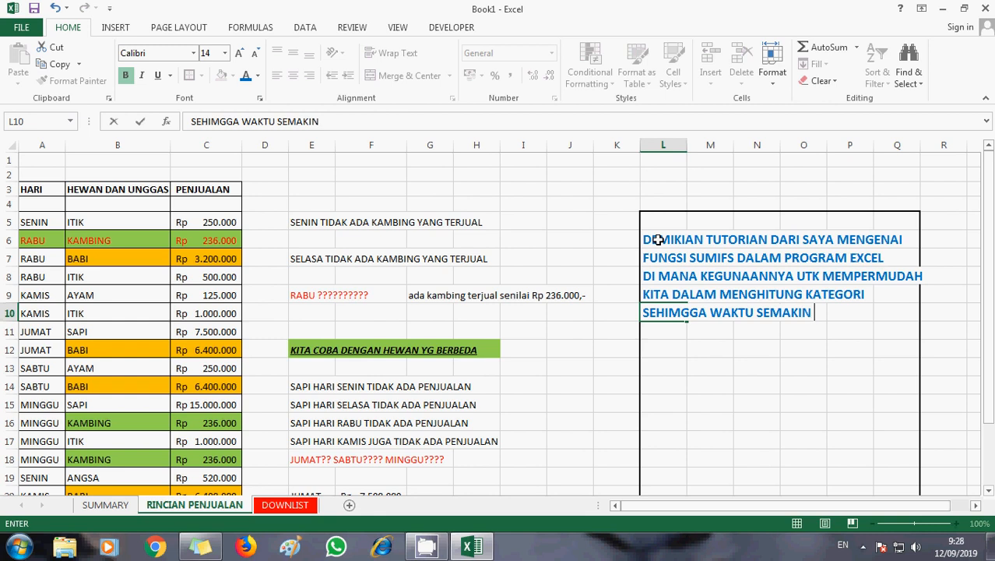
pyautogui.write('CEPAT DAN EF')
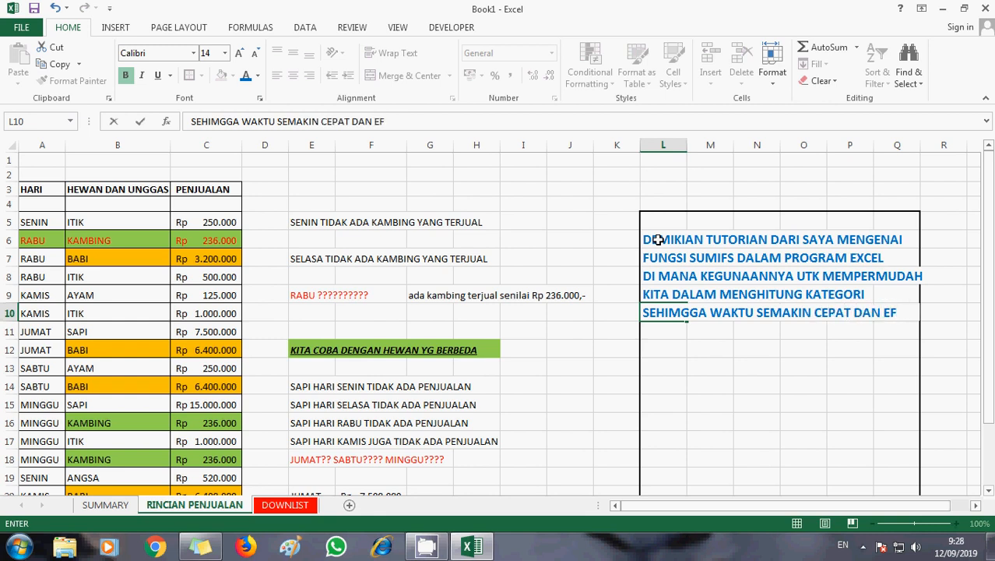
pyautogui.press('BackSpace')
pyautogui.press('BackSpace')
pyautogui.press('BackSpace')
pyautogui.press('BackSpace')
pyautogui.press('BackSpace')
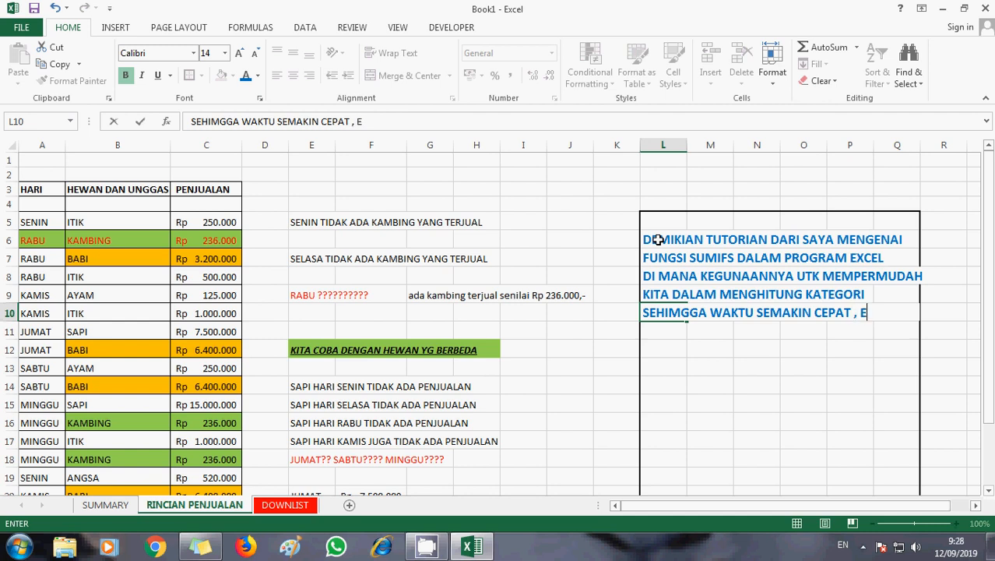
pyautogui.write(', EFISIEN')
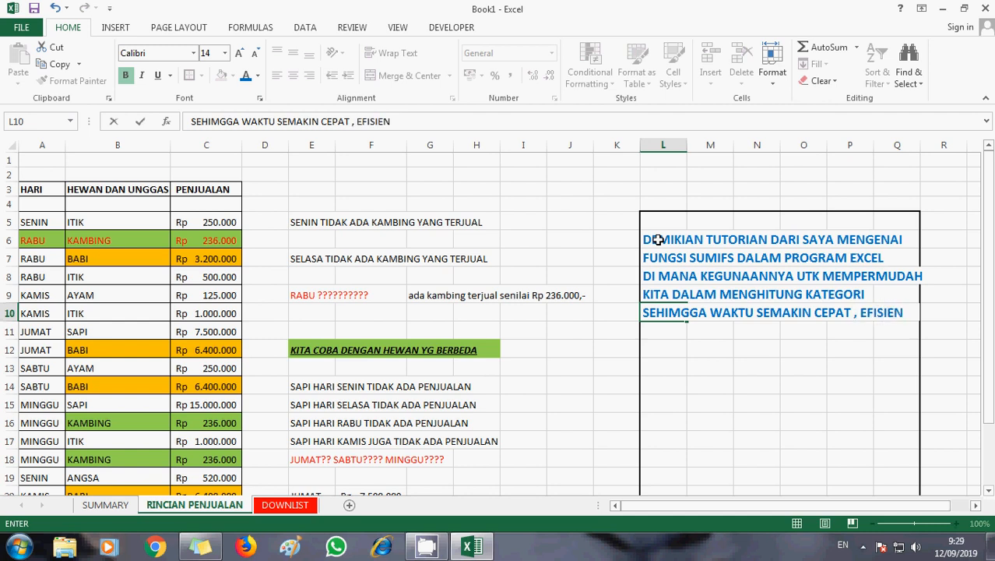
pyautogui.press('Return')
pyautogui.press('Return')
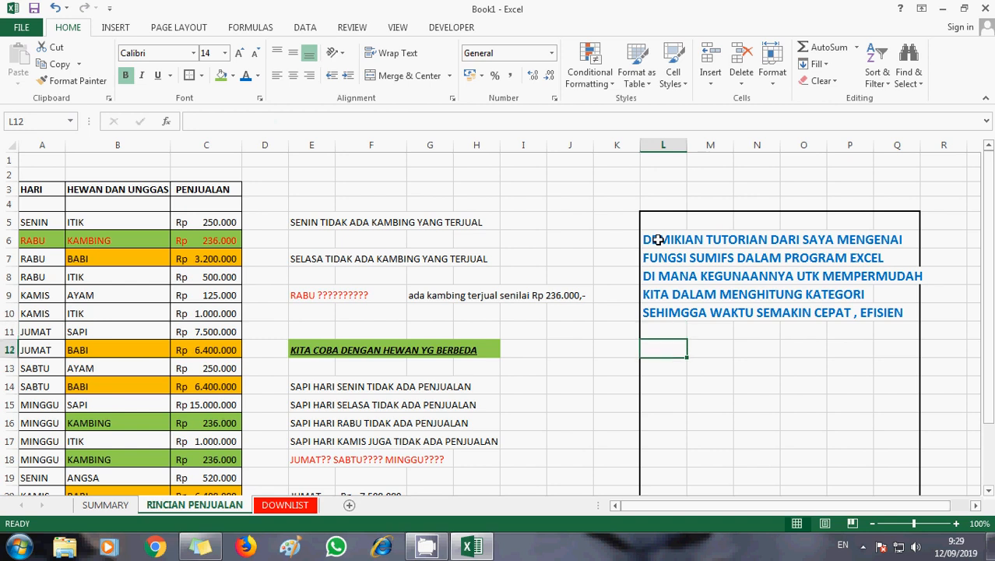
# Step: Correct the spelling of the first word in L10 to "SEHINGGA"
pyautogui.press('Up')
pyautogui.press('Up')
pyautogui.press('F2')
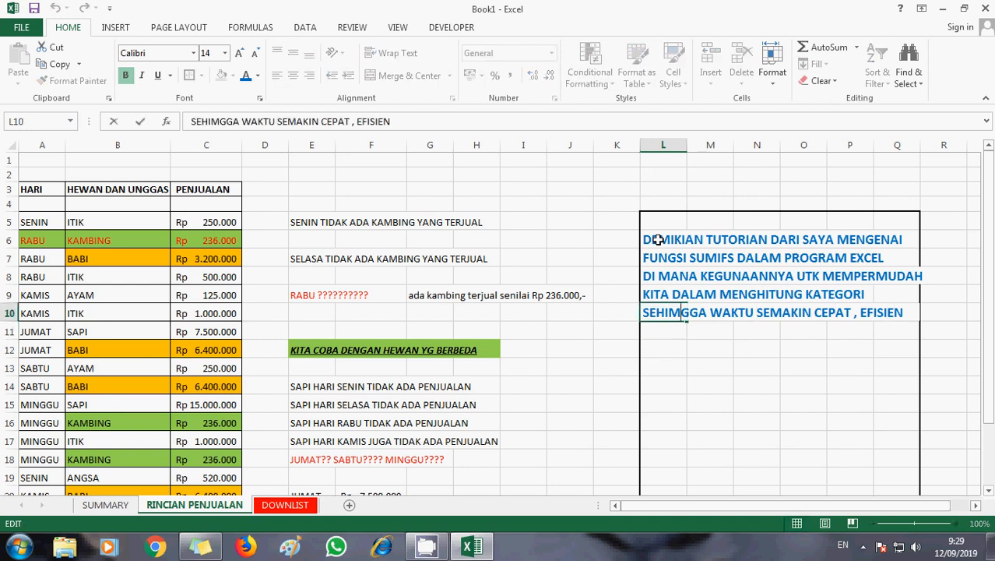
pyautogui.press('BackSpace')
pyautogui.write('N')
pyautogui.press('Return')
pyautogui.press('Return')
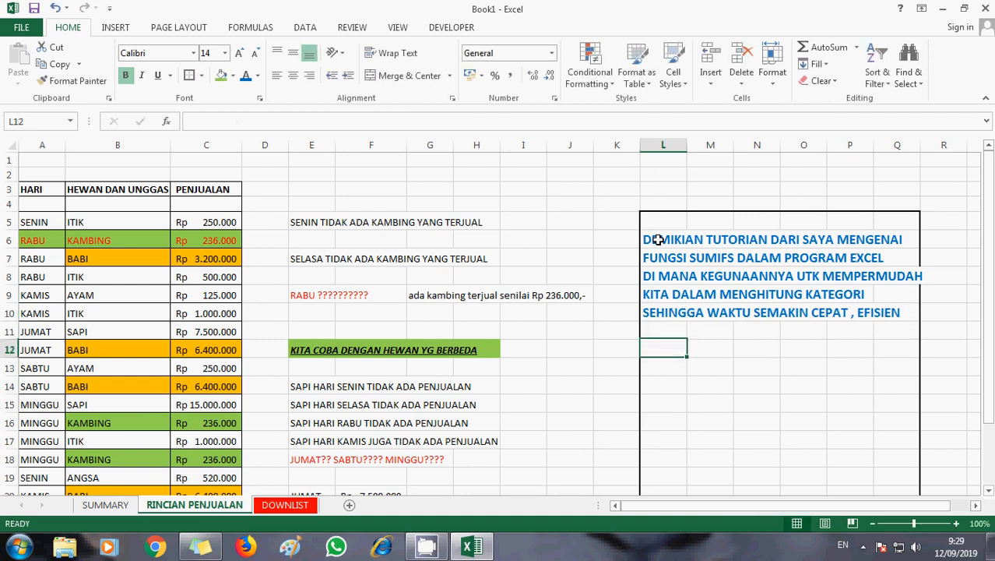
# Step: Enter the thank-you line "TERIMAKASIH JANGAN LUPA" in L12, leaving row 11 of the note empty
pyautogui.write('TERIMAKASIH')
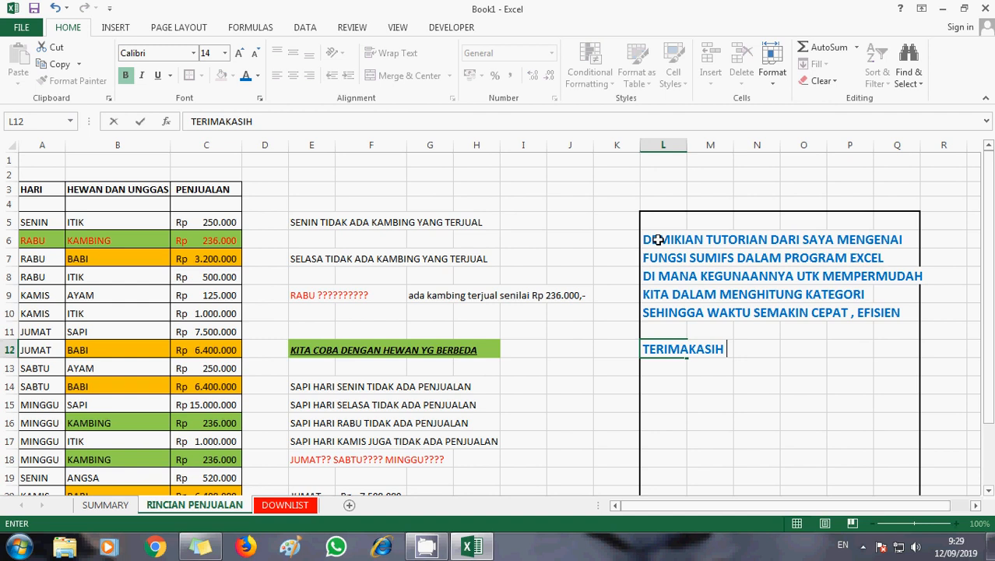
pyautogui.write(' JANGAN LUPA')
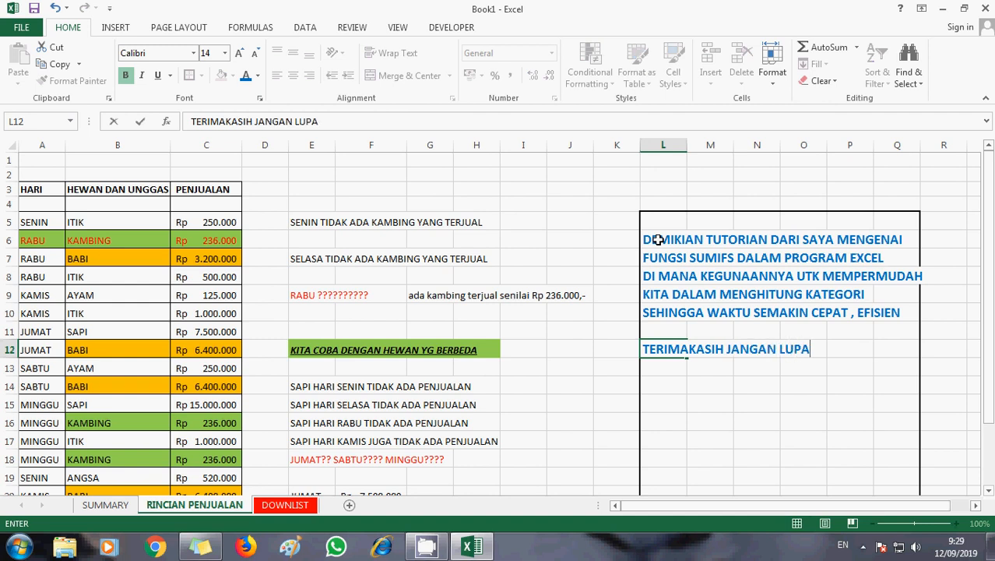
pyautogui.press('Return')
pyautogui.press('Return')
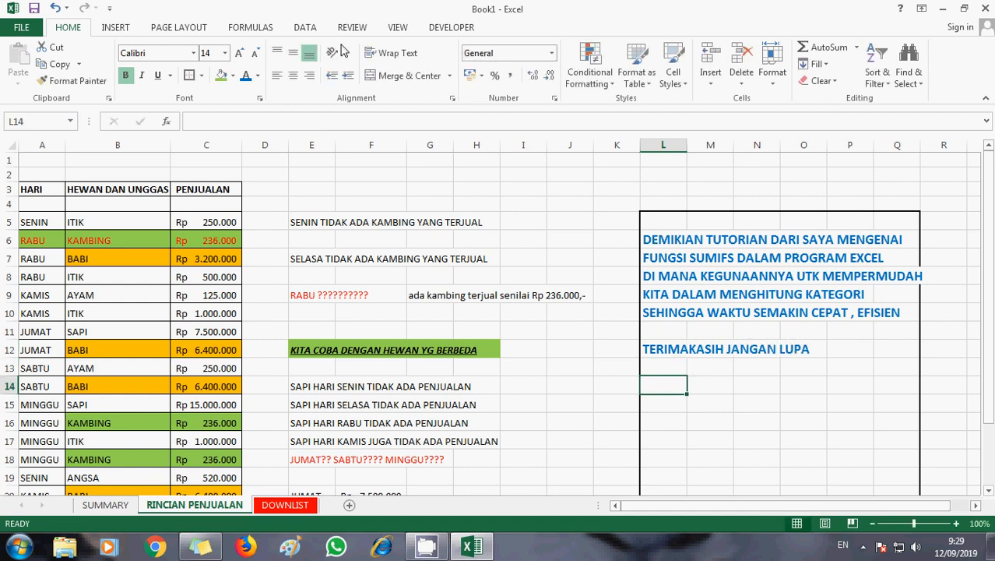
# Step: Enter "SUBSCRIBE, LIKE, COMMENT, DAN SHARE" in L14 of the closing note, formatted in red italics
pyautogui.click(260, 77)
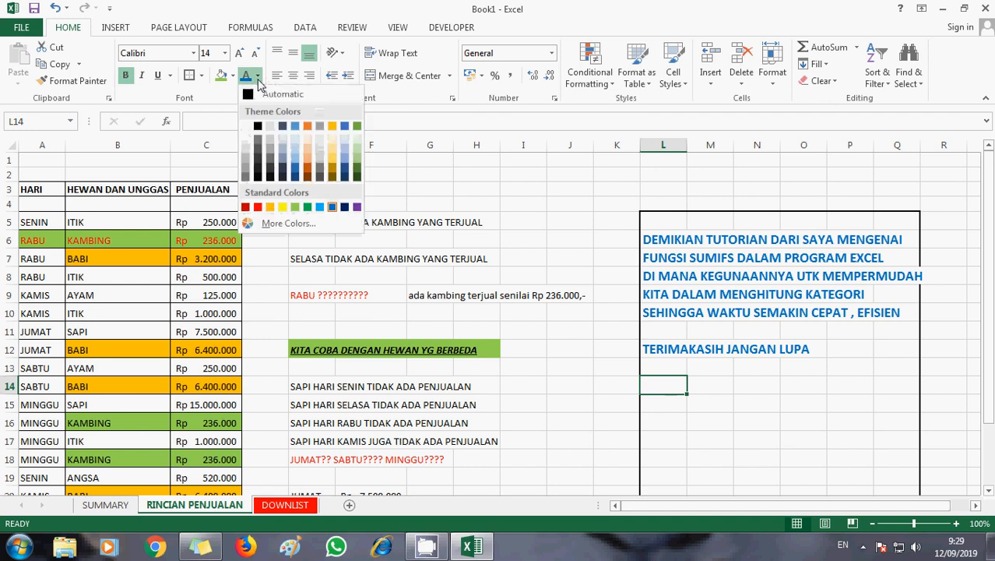
pyautogui.click(257, 206)
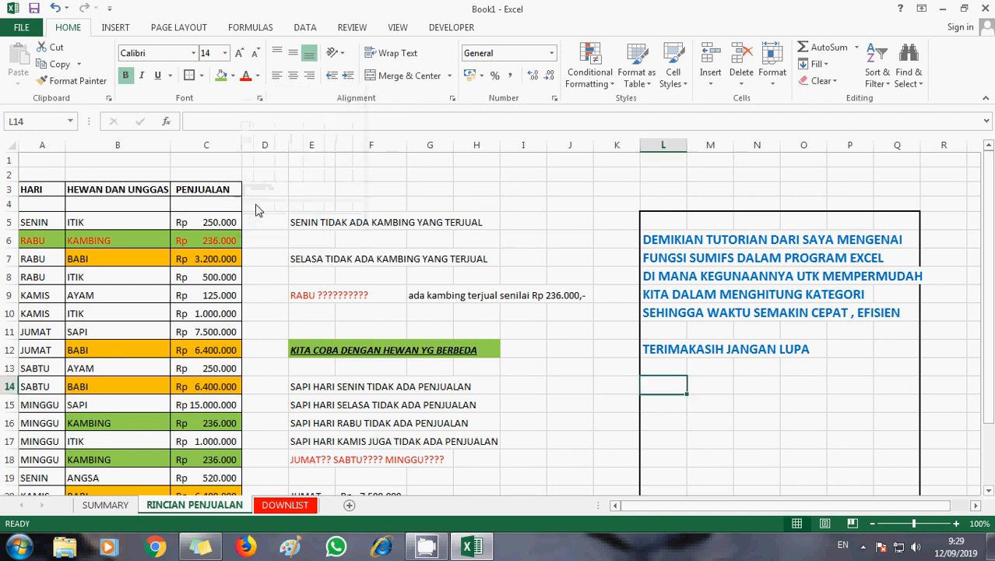
pyautogui.click(142, 76)
pyautogui.write('S')
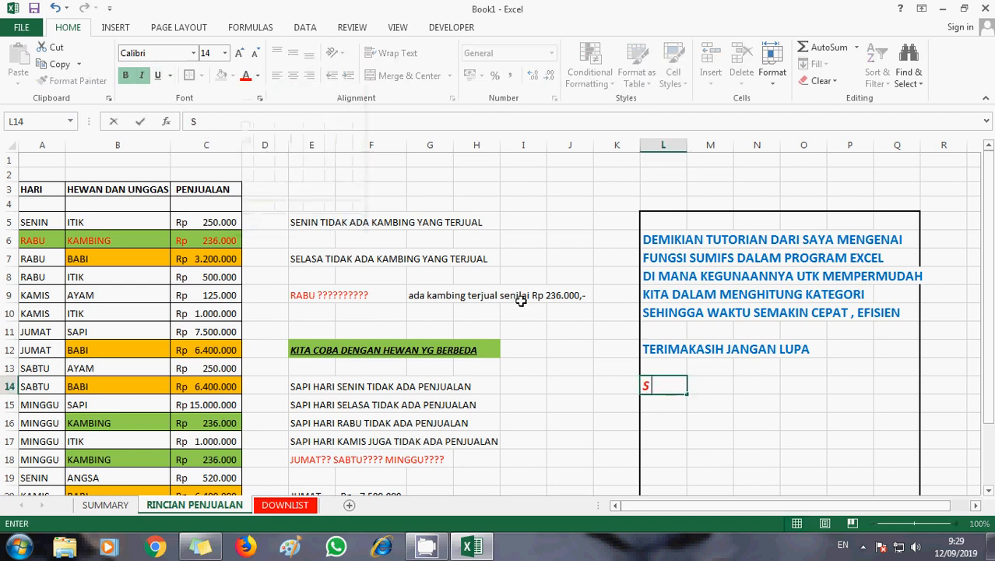
pyautogui.write('UBSCRI')
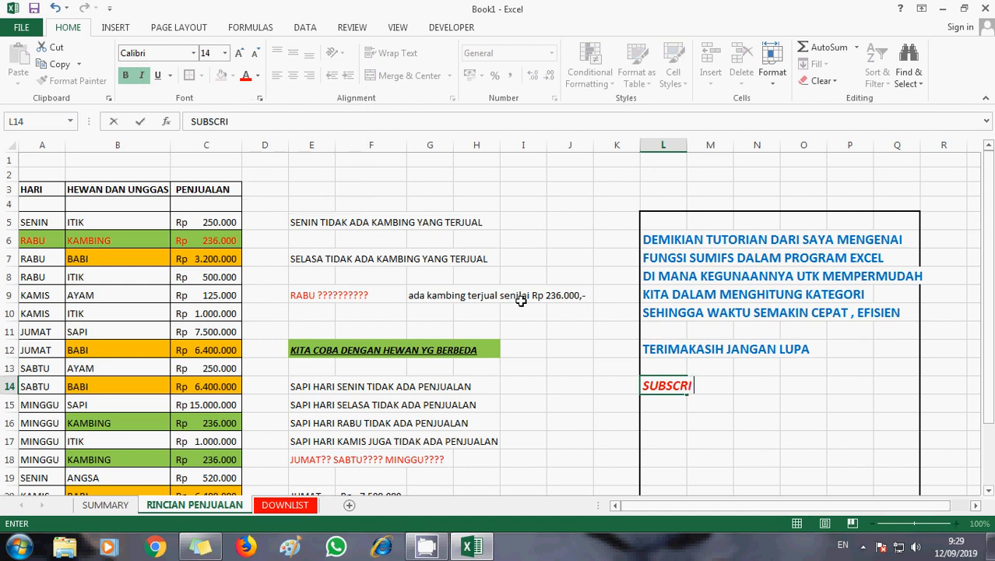
pyautogui.write('BE, LIKE, COMM')
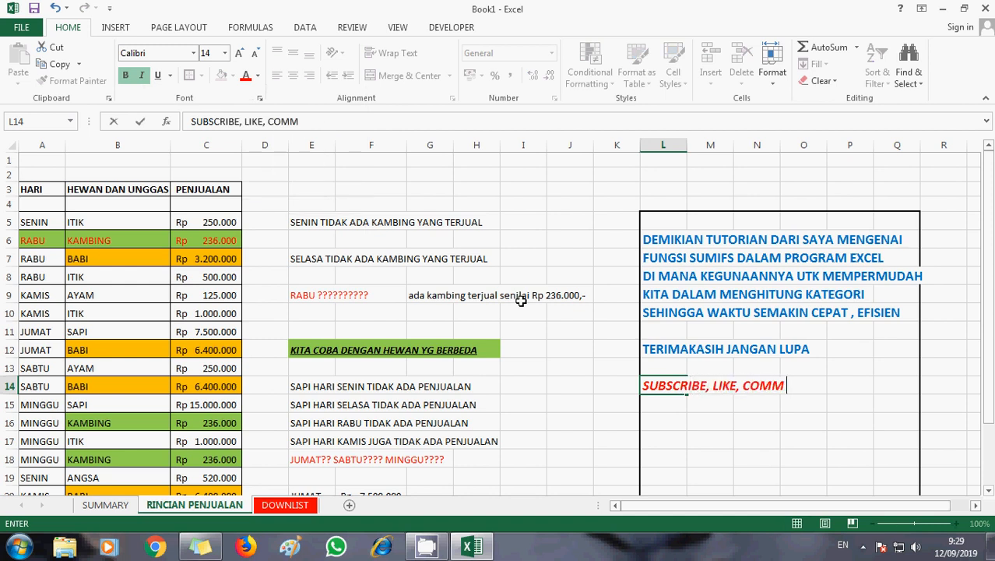
pyautogui.write('ENT, DAN SHARE')
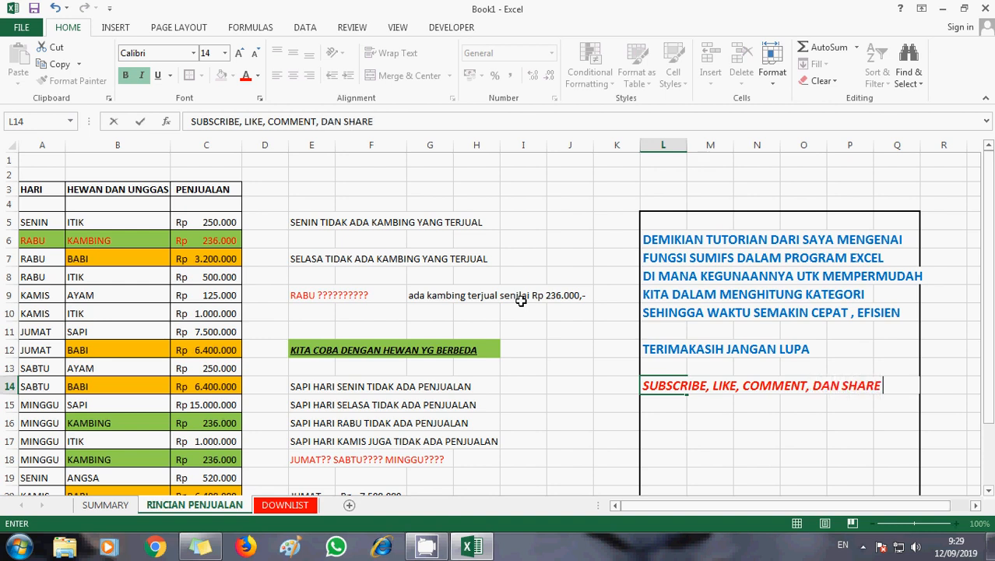
pyautogui.press('Return')
# Step: Add the line "VIDEO INI YA....SUKSMA" to the closing note in L15
pyautogui.write('VI')
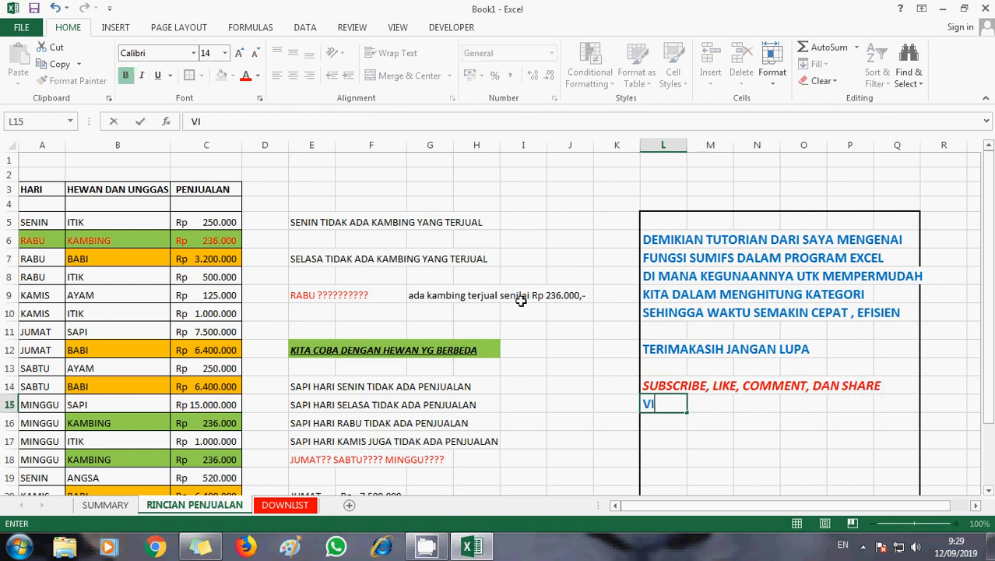
pyautogui.write('DEO INI')
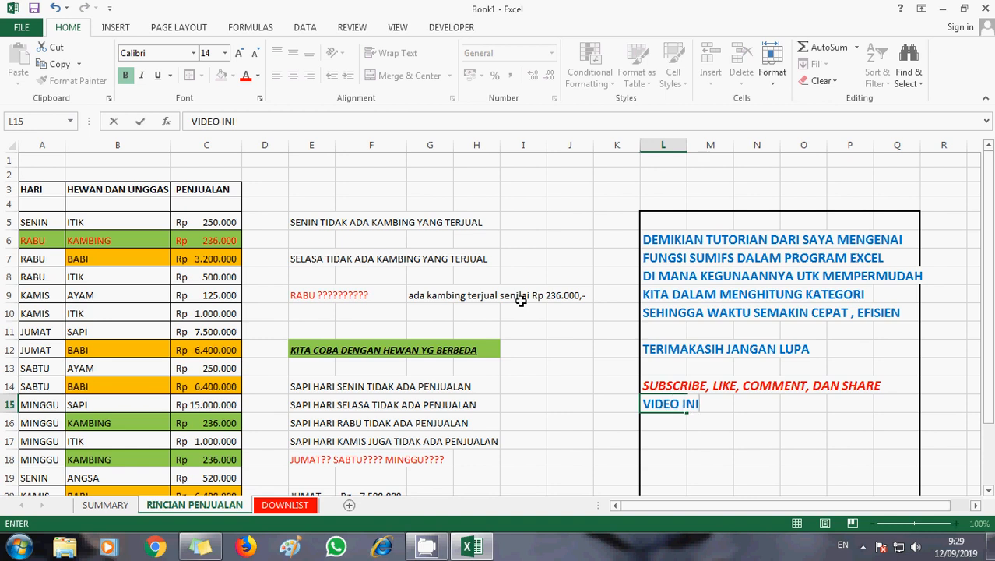
pyautogui.write(' YA....SUKSMA')
pyautogui.press('Return')
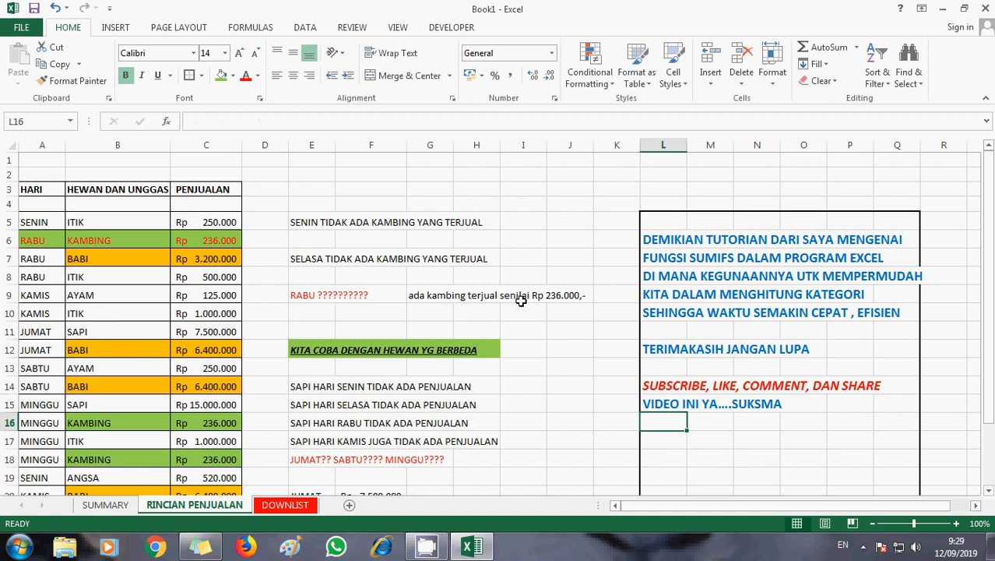
# Step: Enter the greeting "SALAM DARI BALI INDONESIA" in L16 of the closing note
pyautogui.write('SALAM DA')
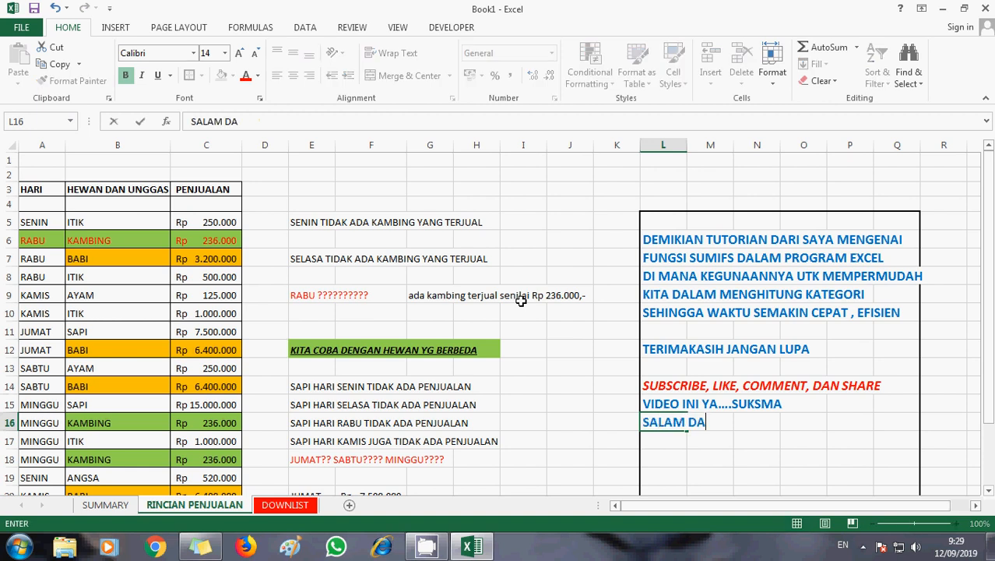
pyautogui.write('RI BALI')
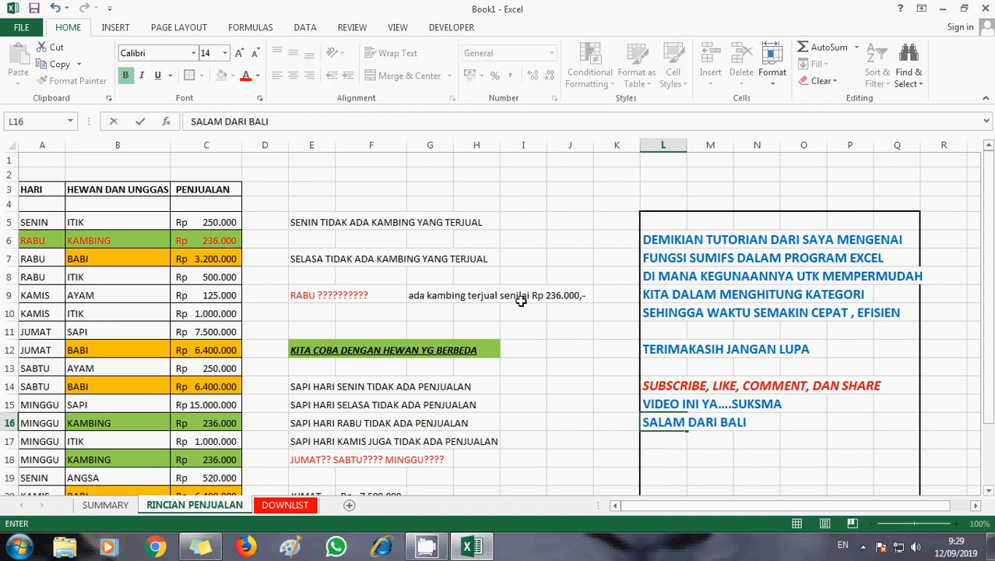
pyautogui.write(' INDONESIA')
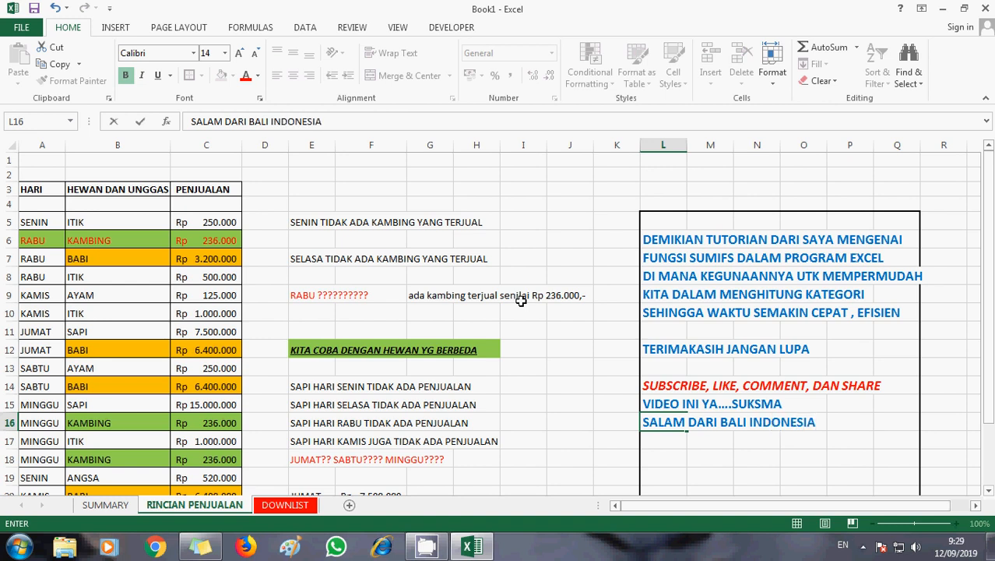
pyautogui.press('Return')
# Step: Enter the final line "OM SANTIH SANTIH SANTIH OM" in L18, leaving row 17 of the note empty
pyautogui.press('Return')
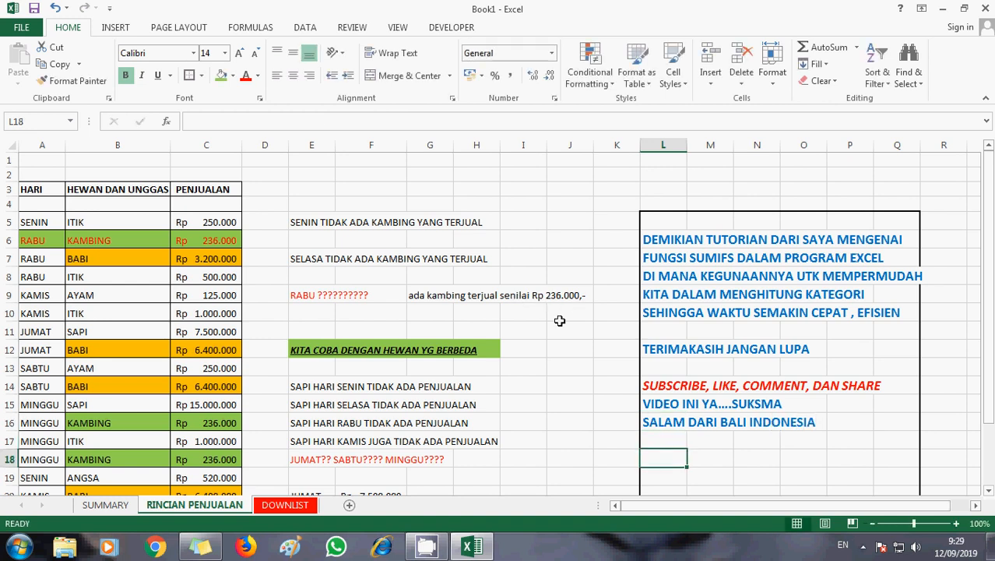
pyautogui.write('OM SANT')
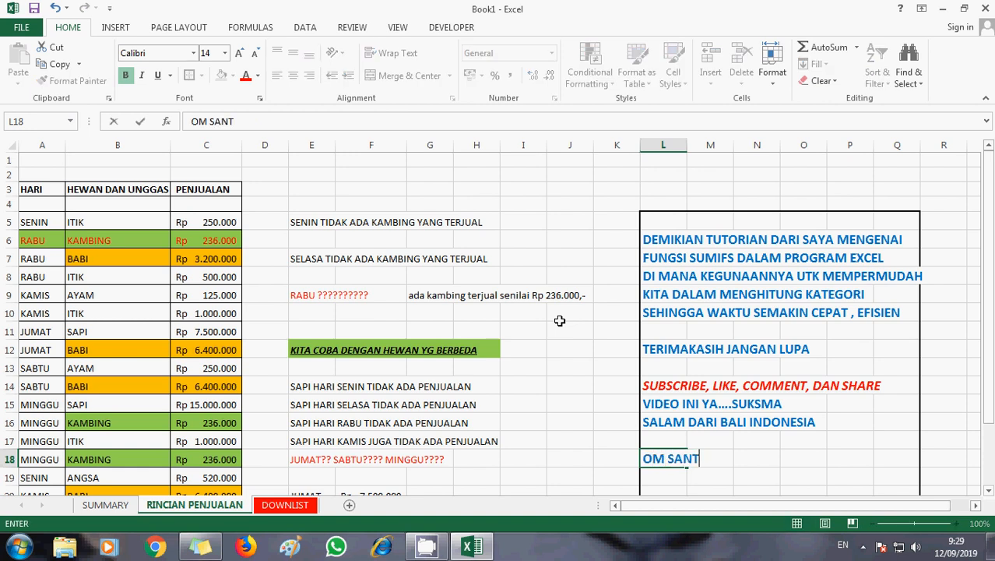
pyautogui.write('IH SANTIH SANTIH')
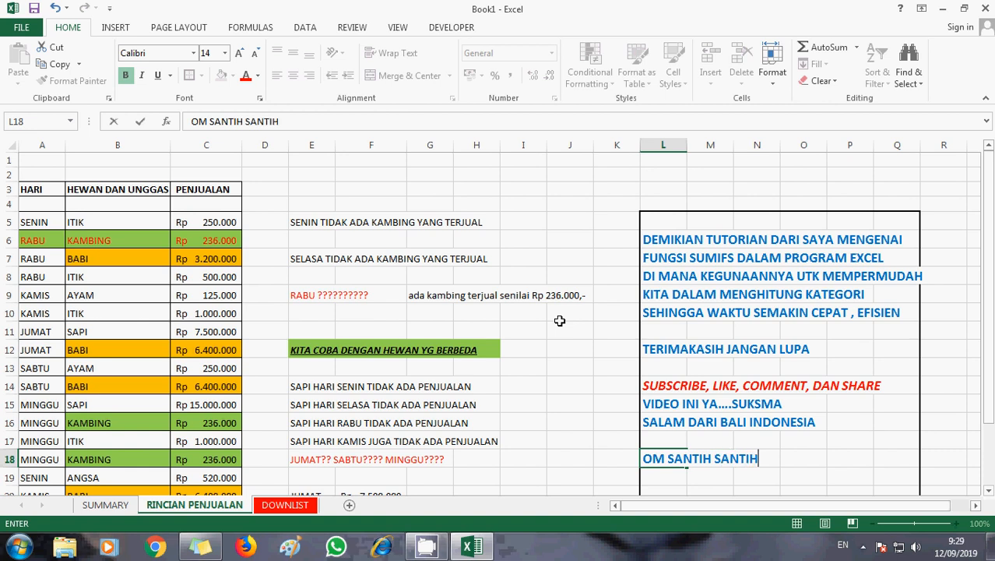
pyautogui.write(' OM')
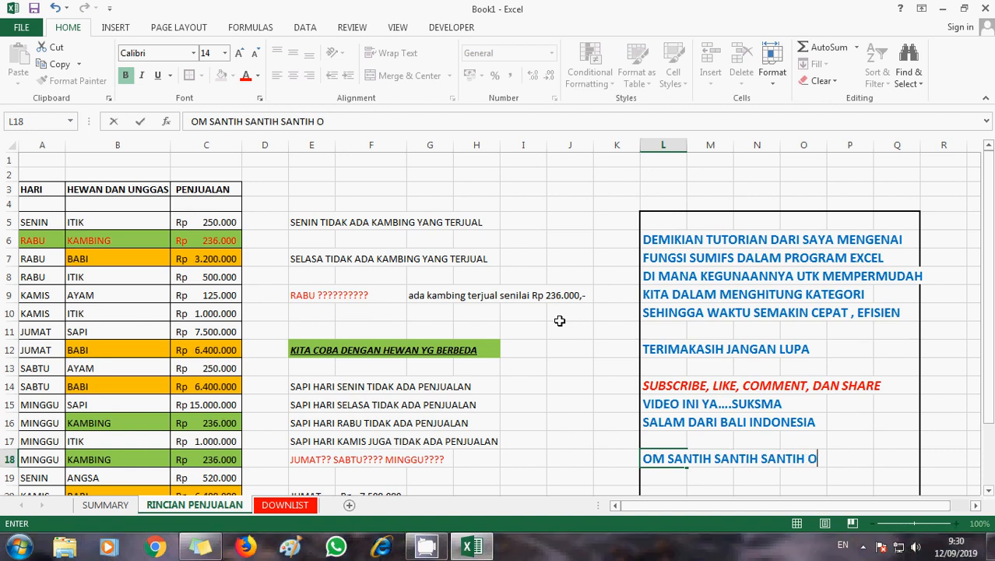
pyautogui.click(774, 351)
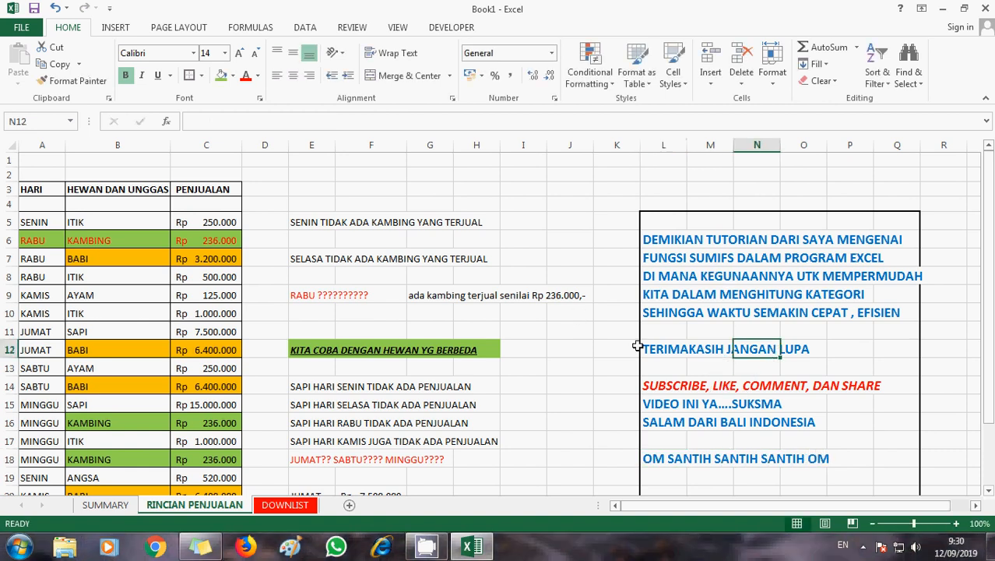
pyautogui.rightClick(859, 549)
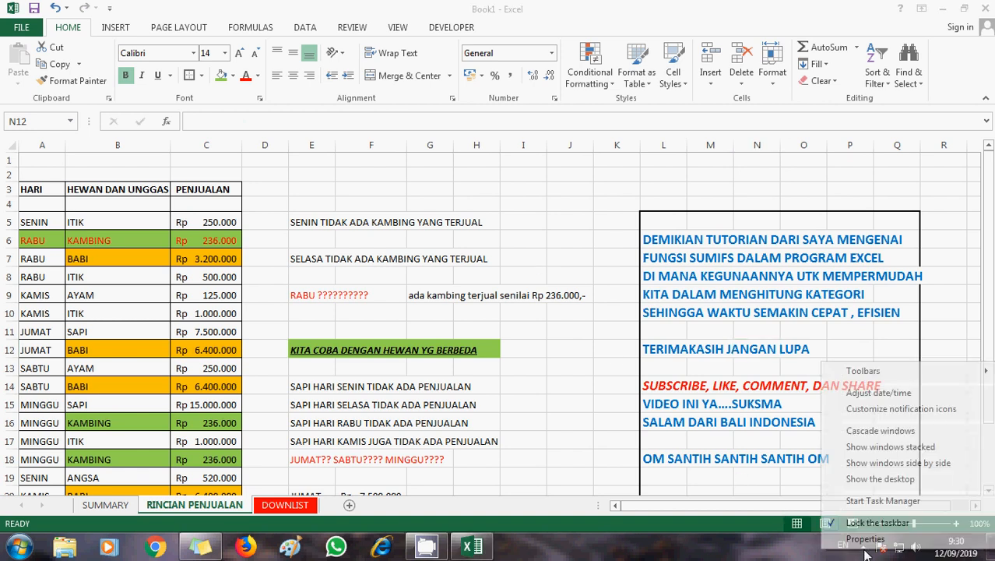
pyautogui.click(830, 550)
pyautogui.click(861, 547)
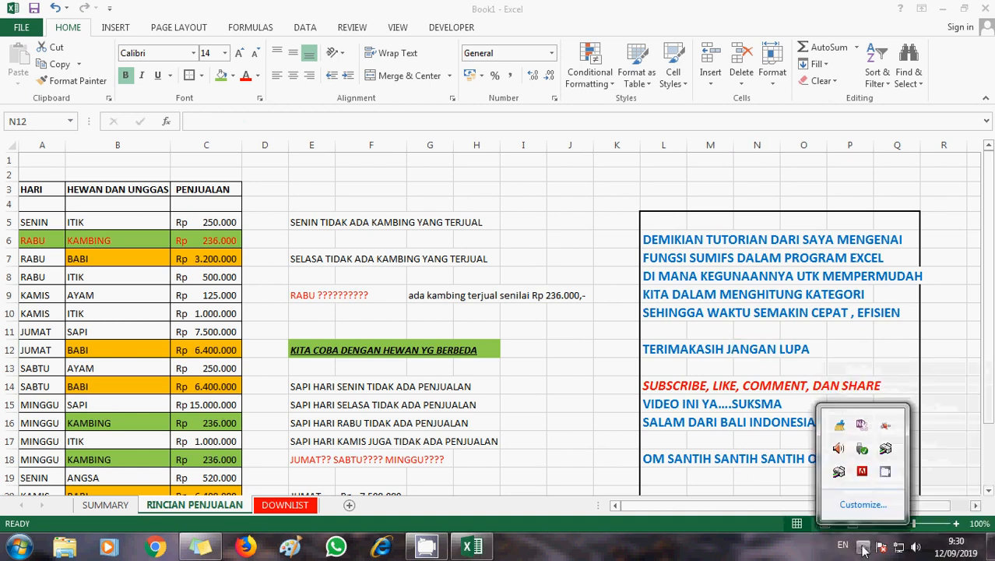